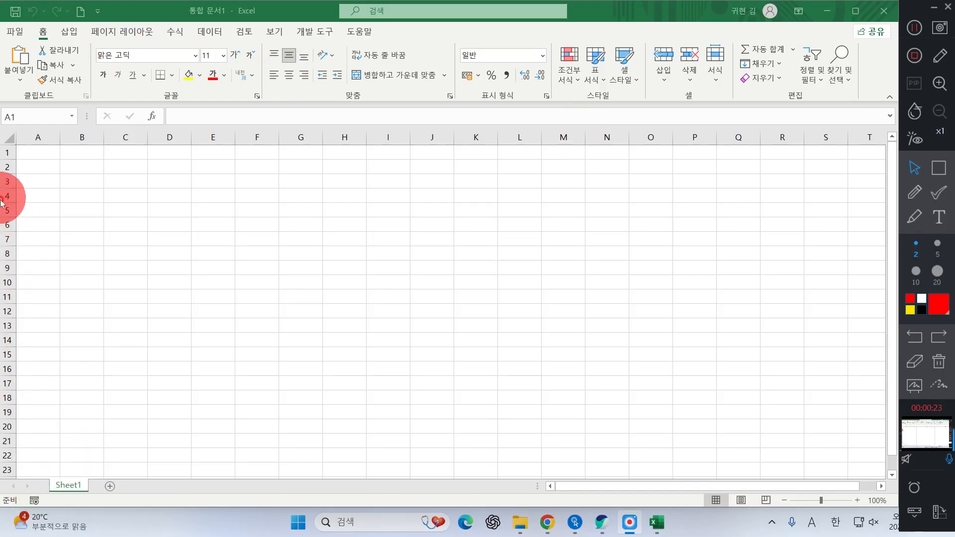
- Set the width of column A to 1
key(Hangul)
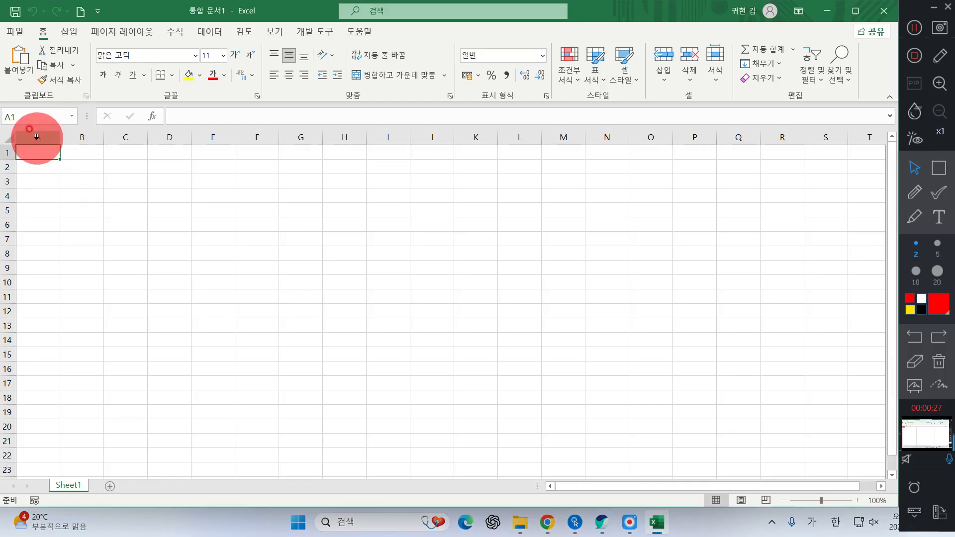
right_click(40, 140)
click(80, 317)
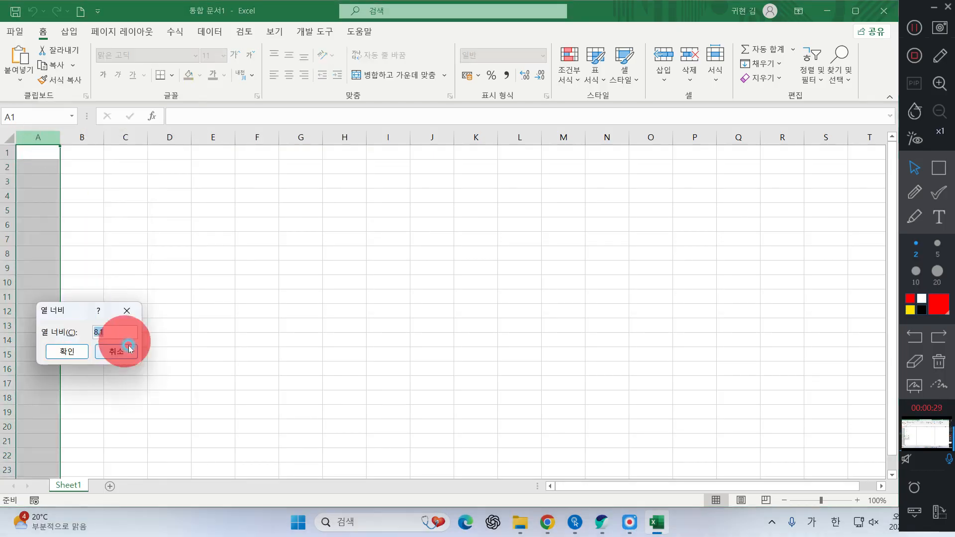
text(1)
key(Return)
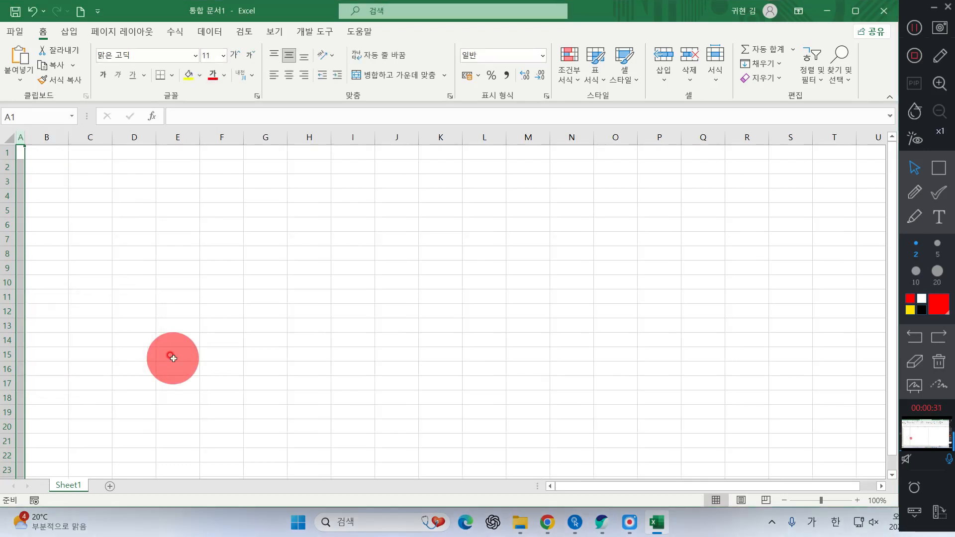
- Rename Sheet1 as 제1작업 and make two copies of it after the original
double_click(65, 485)
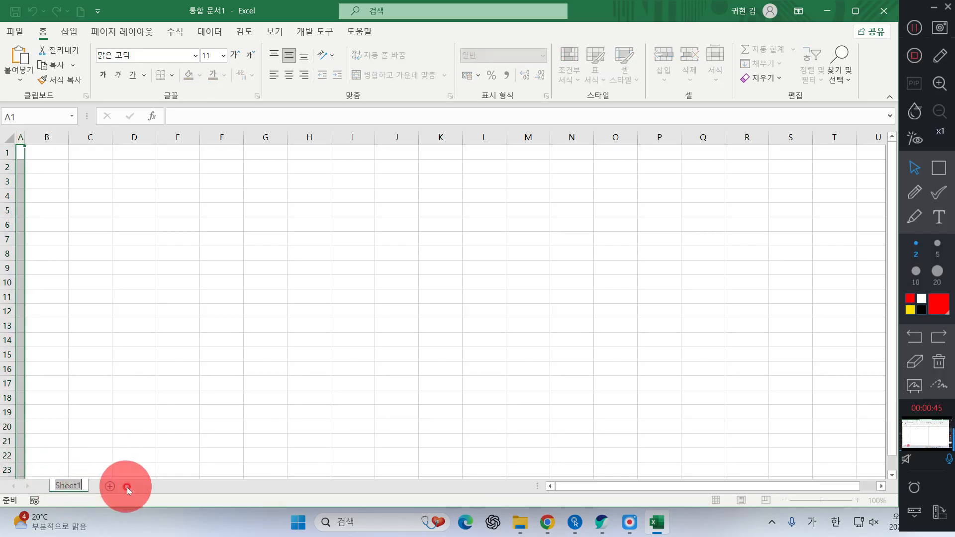
text(제1ㅈ작업)
key(Return)
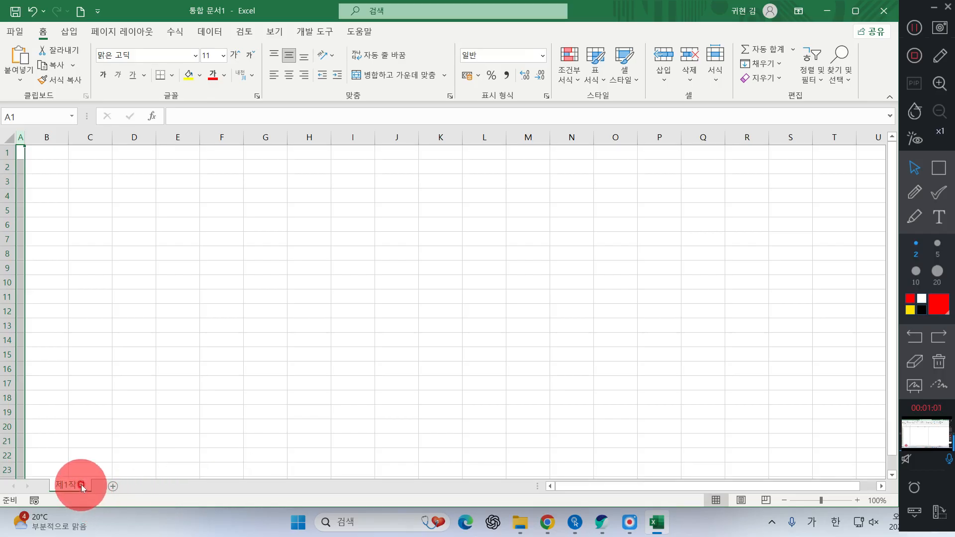
drag(82, 487, 124, 489)
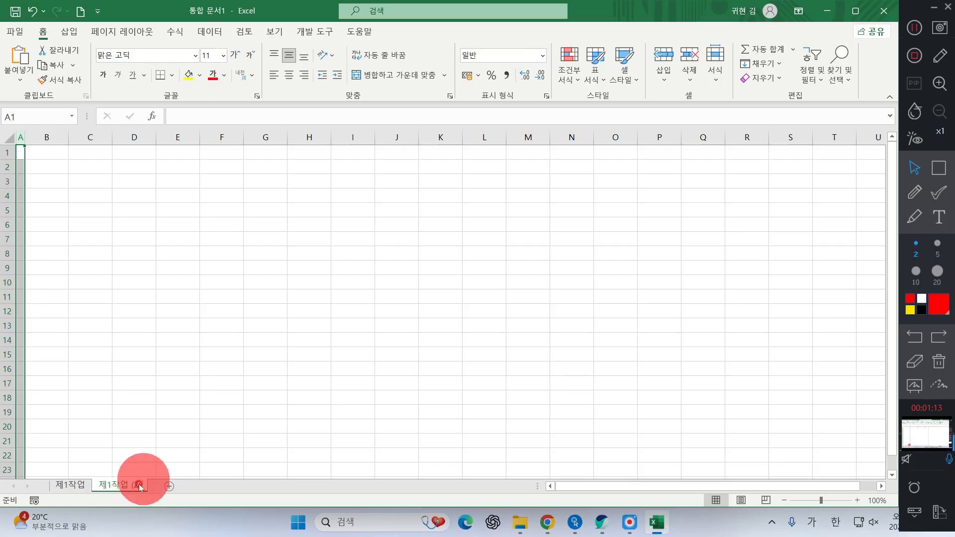
drag(137, 487, 171, 490)
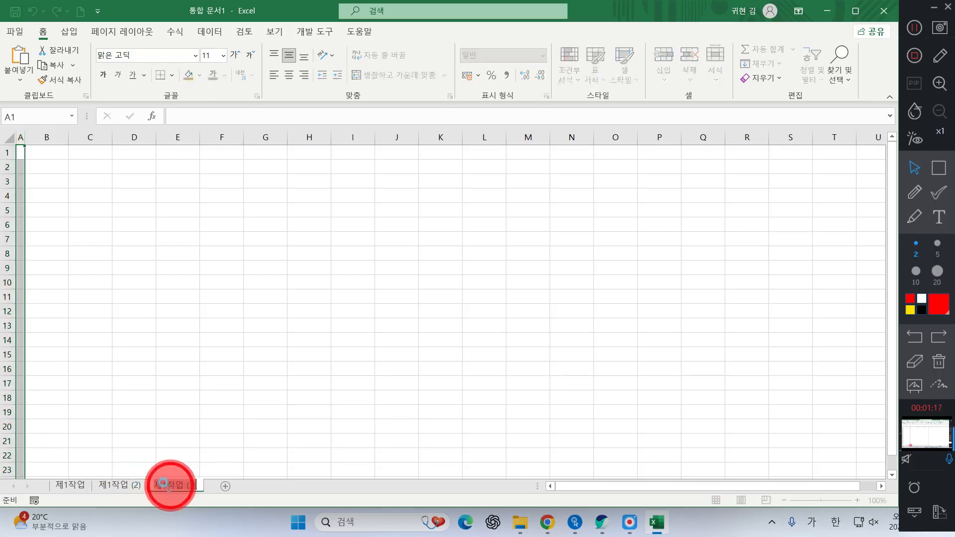
- Rename the last copied sheet as 제3작업 and the middle copy as 제2작업
text(ㅈ)
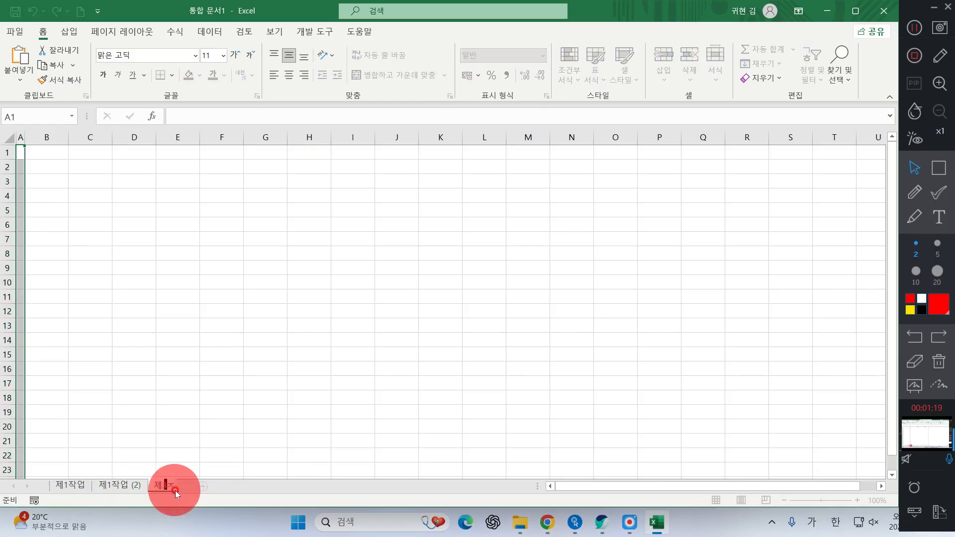
text(3작업)
key(Return)
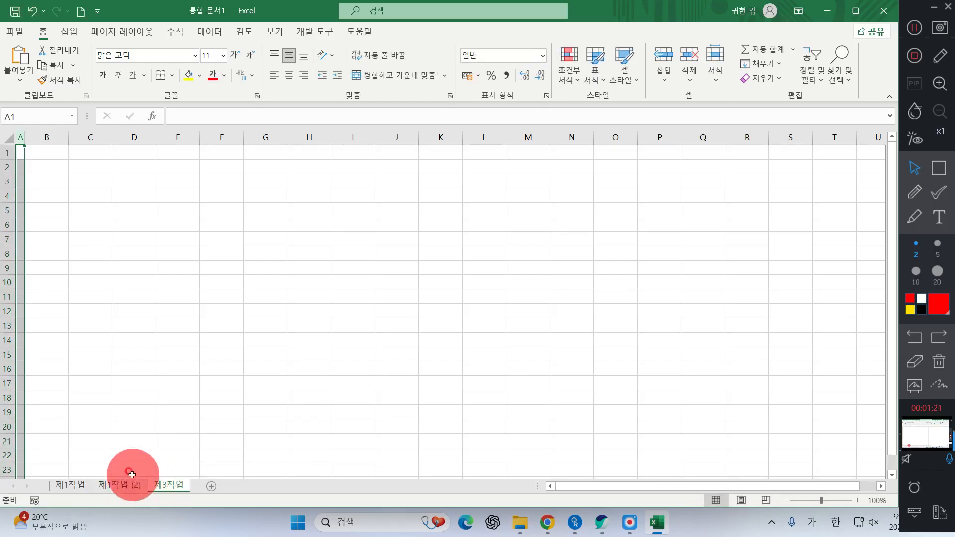
double_click(127, 487)
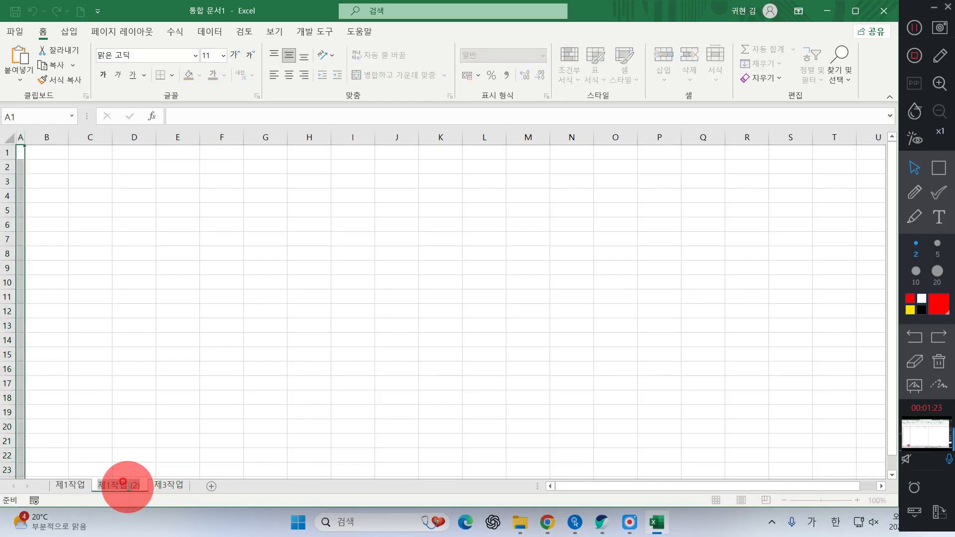
text(제2작업)
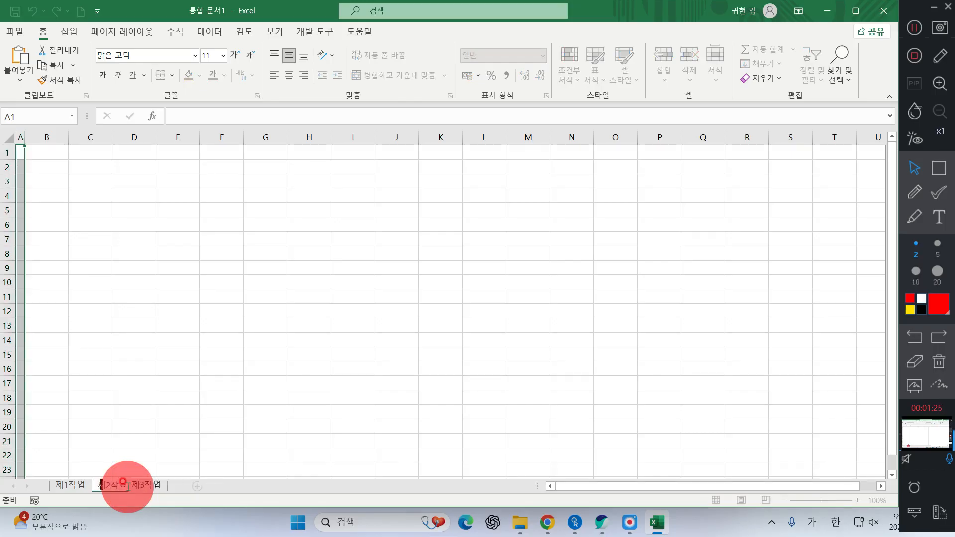
key(Return)
- On the 제1작업 sheet, set the font of all cells to 굴림 and centre their contents horizontally
click(61, 487)
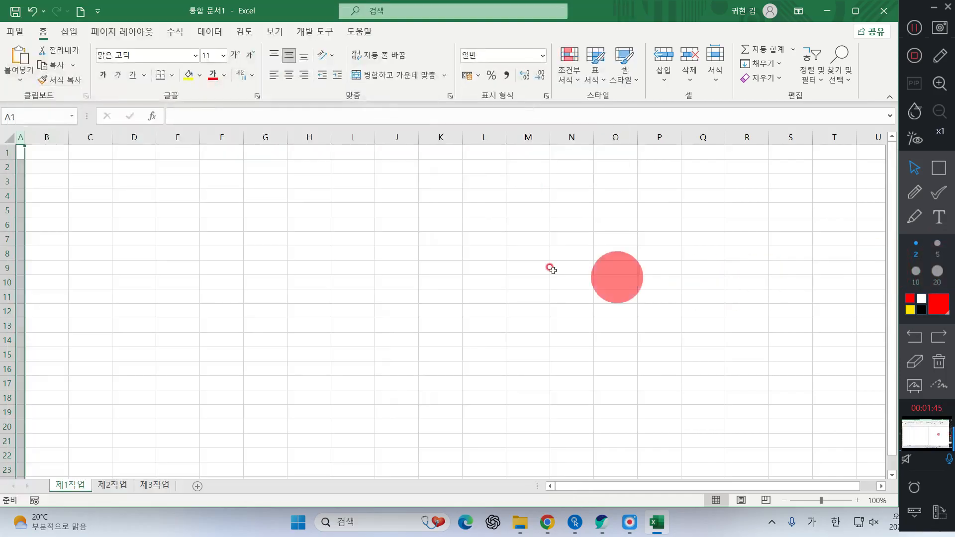
click(552, 268)
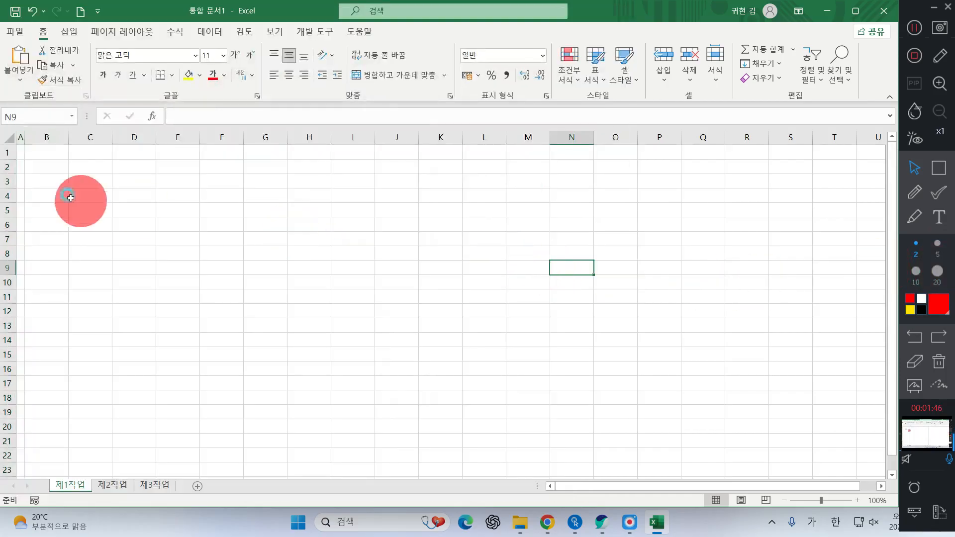
click(5, 137)
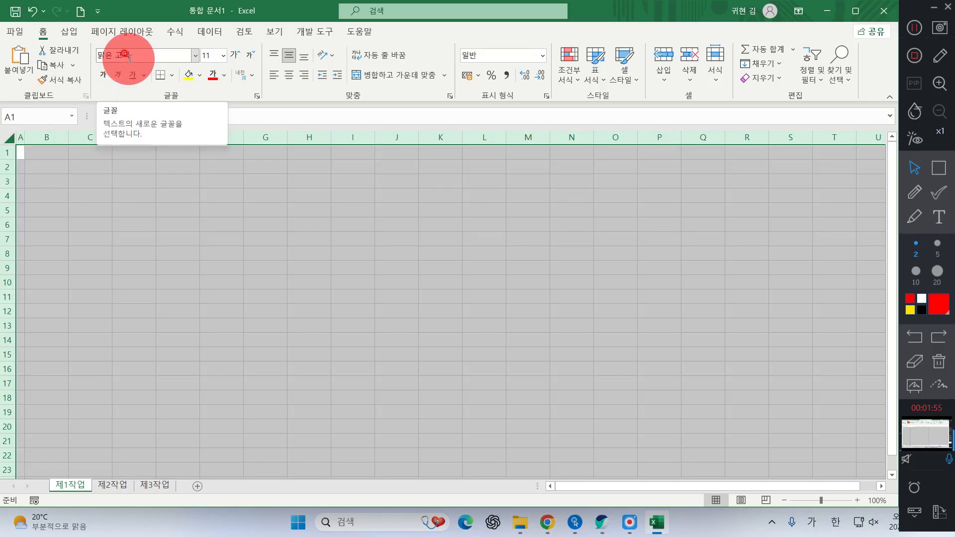
click(126, 57)
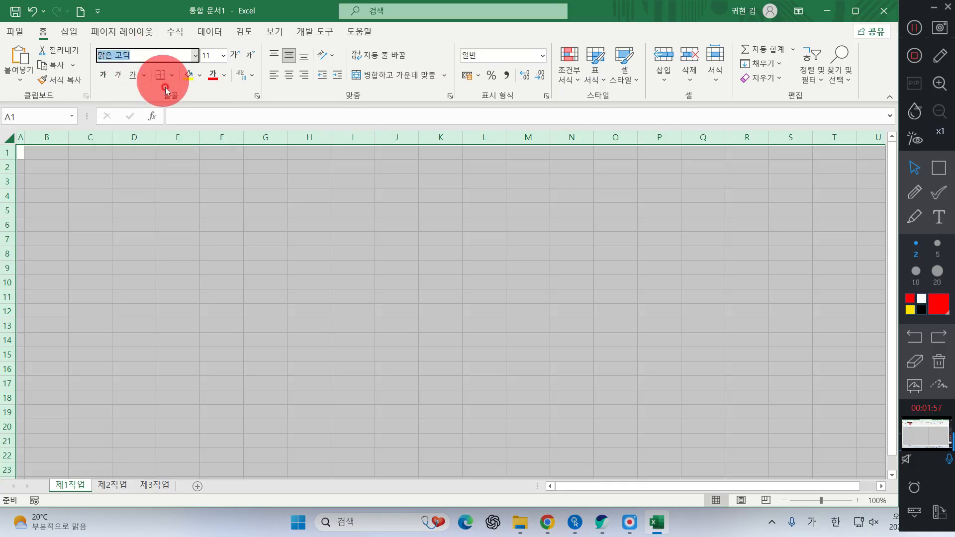
text(구ㄹ림)
key(Return)
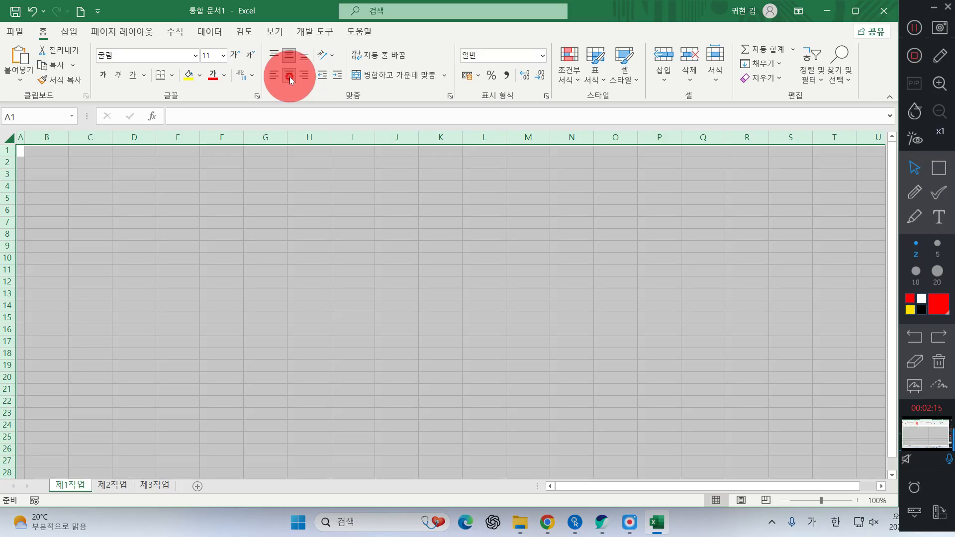
click(58, 195)
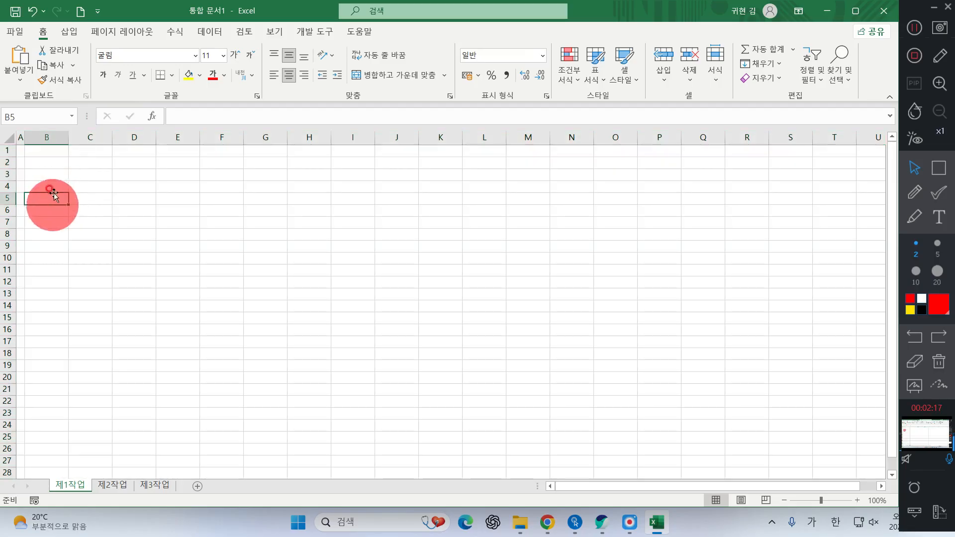
- Set the width of columns B through J to 11
drag(46, 137, 397, 138)
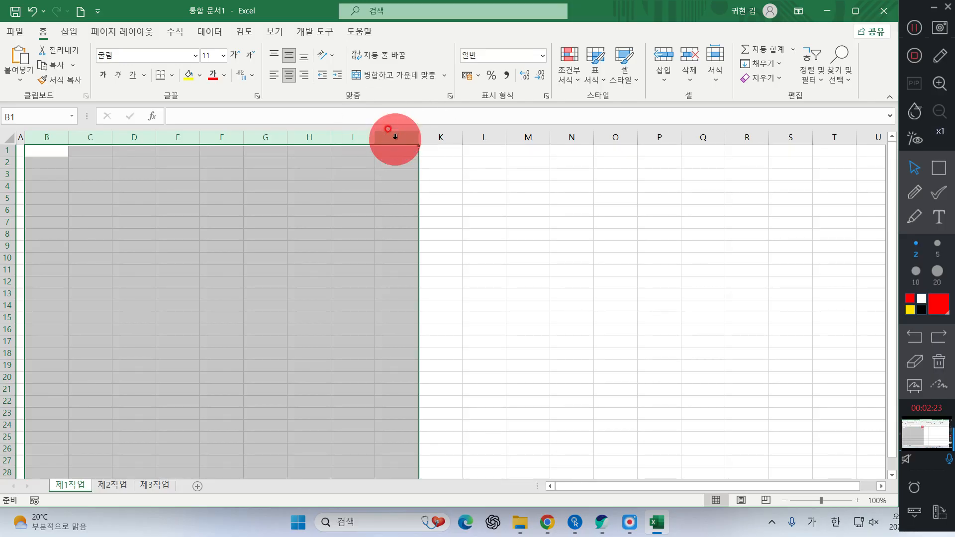
right_click(396, 136)
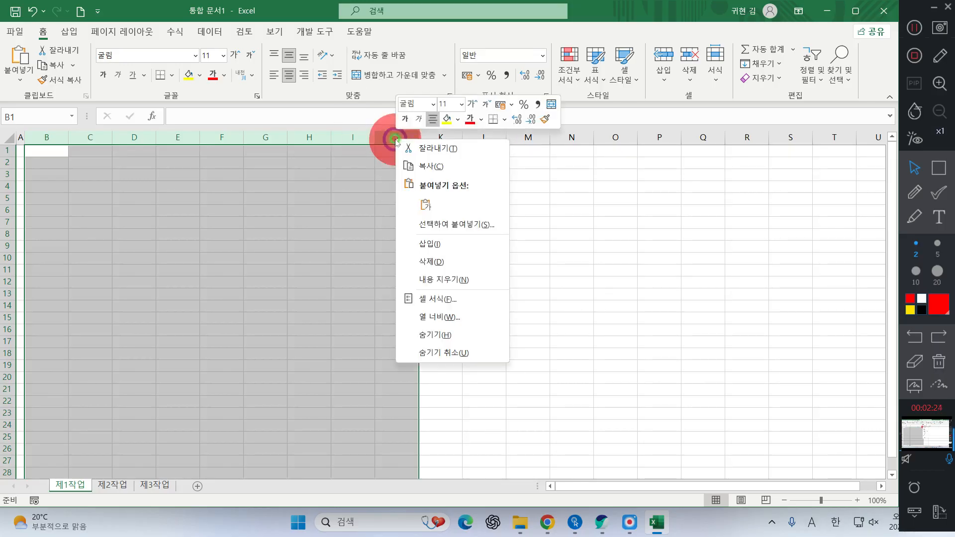
click(450, 322)
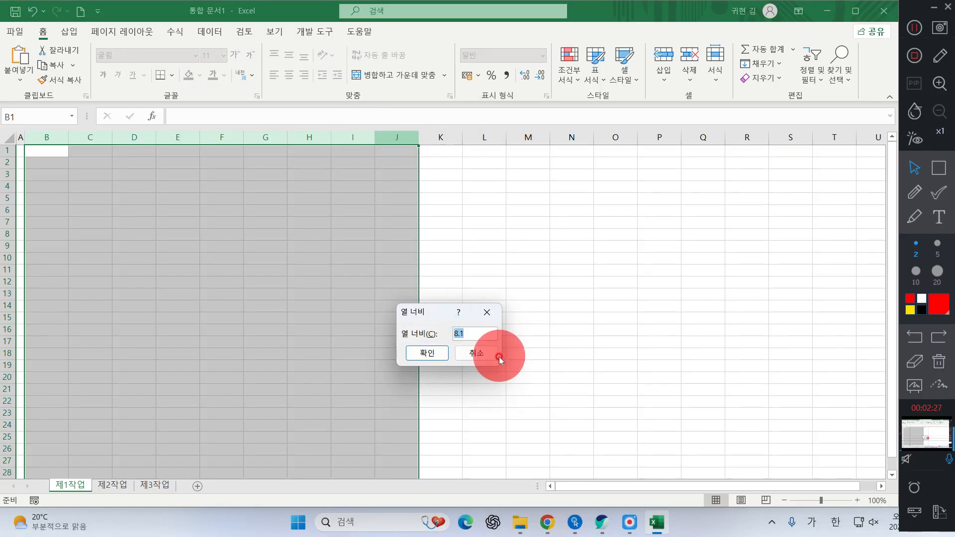
text(11)
key(Return)
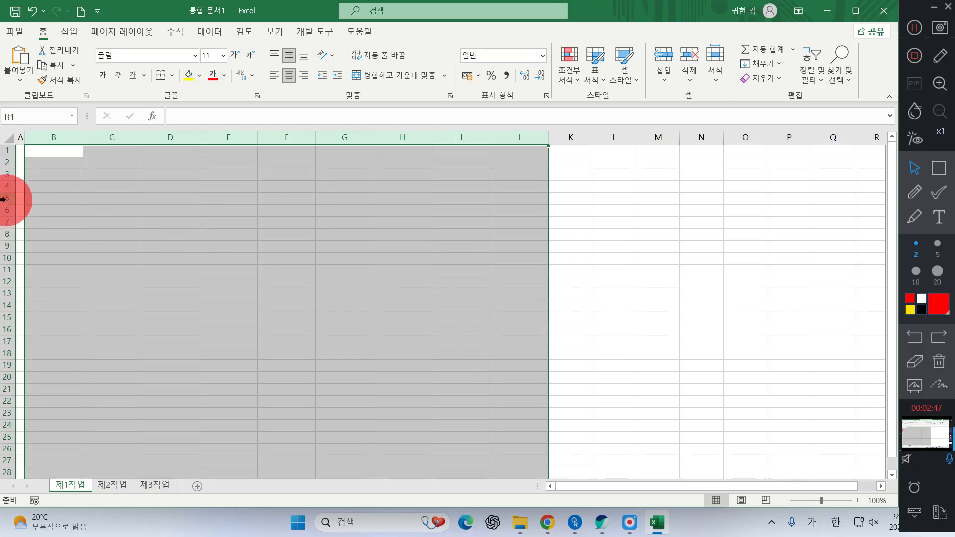
- Set the height of rows 5 through 14 to 18
drag(5, 202, 4, 305)
right_click(6, 305)
click(63, 264)
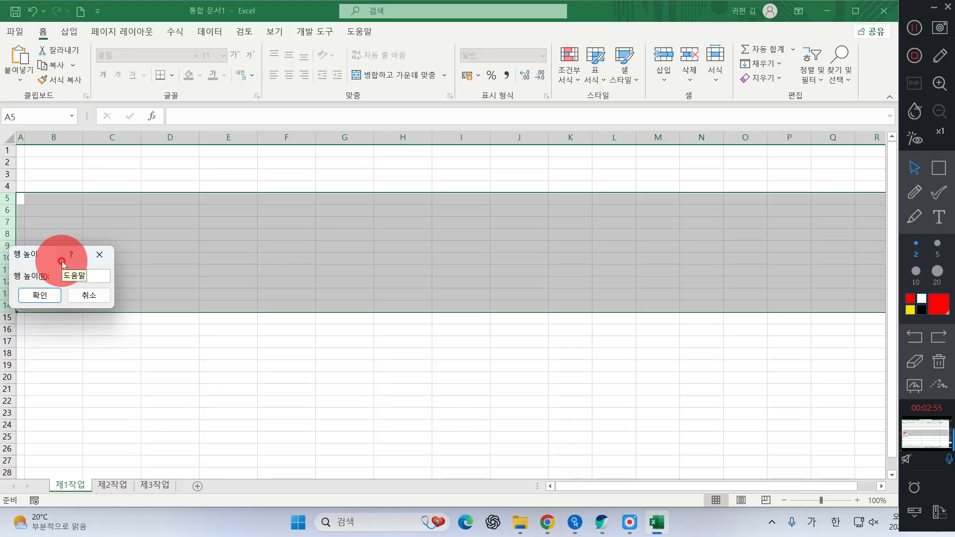
text(18)
key(Return)
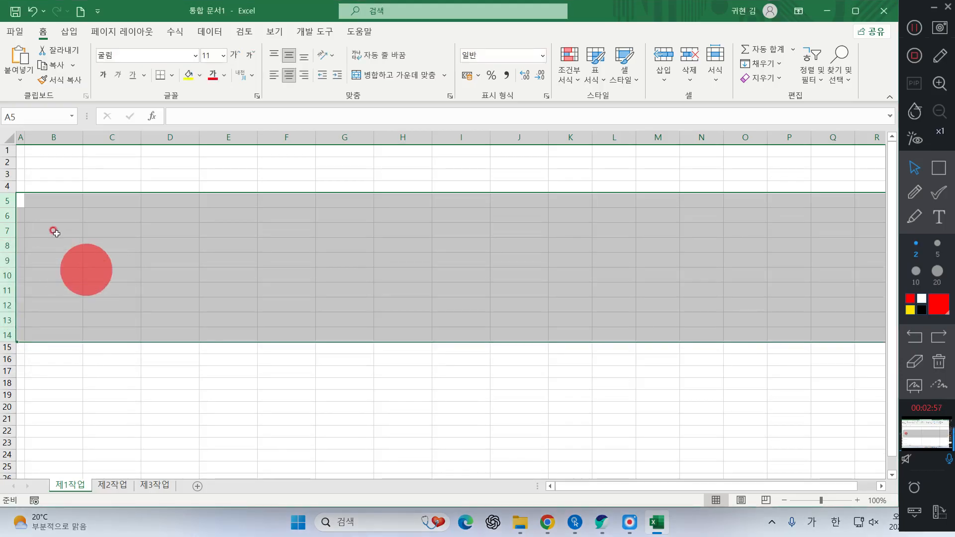
- Apply all borders and a thick outside border to the range B4:J14
drag(37, 180, 496, 327)
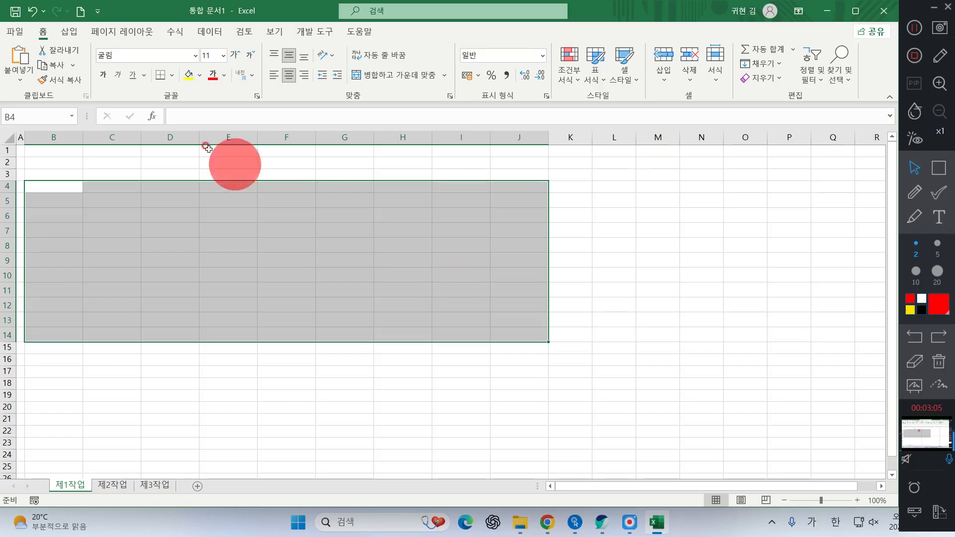
click(171, 74)
click(198, 201)
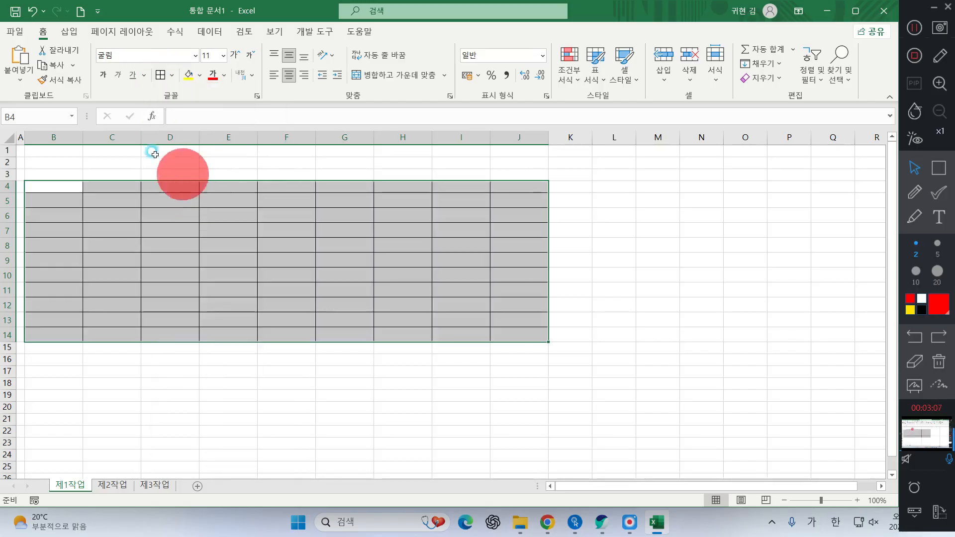
click(172, 76)
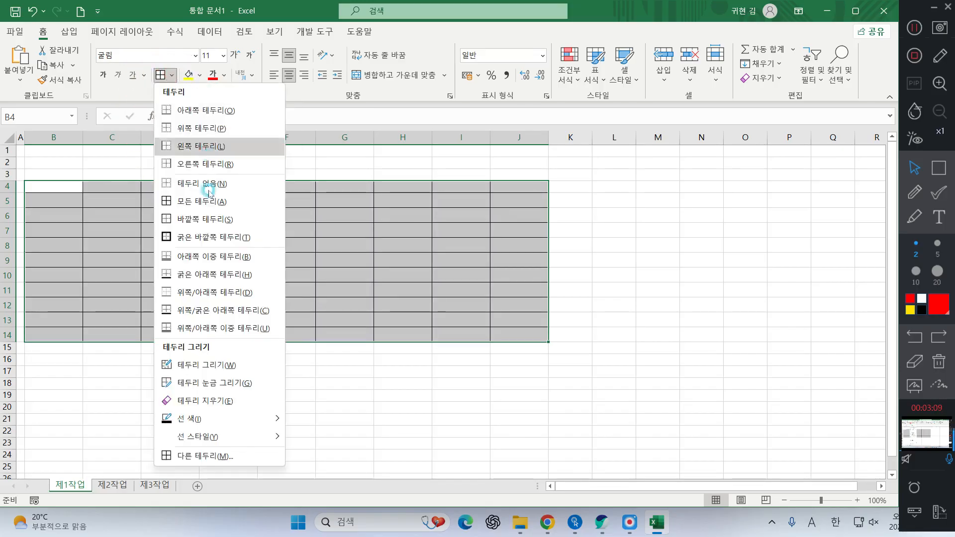
click(194, 236)
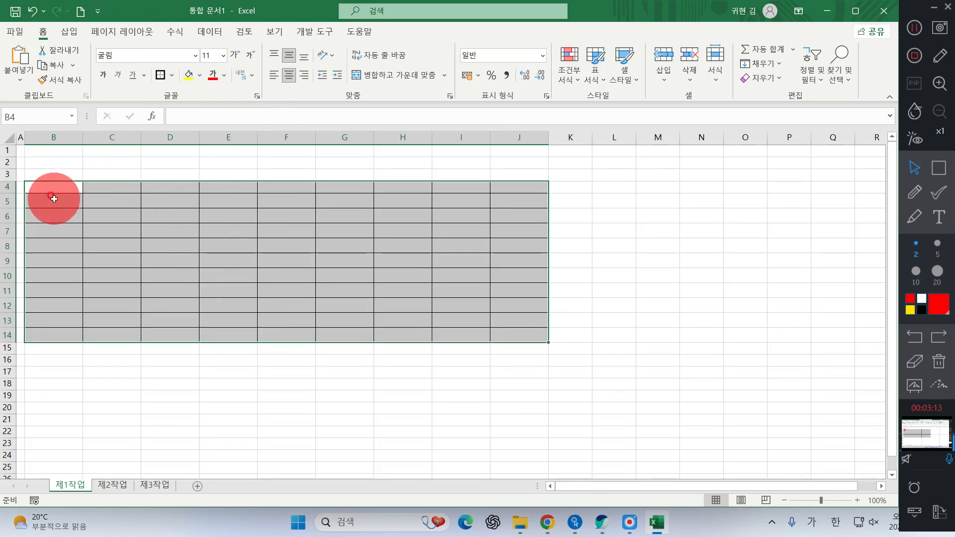
- Apply a thick outside border to the data rows B5:J12
drag(53, 198, 525, 301)
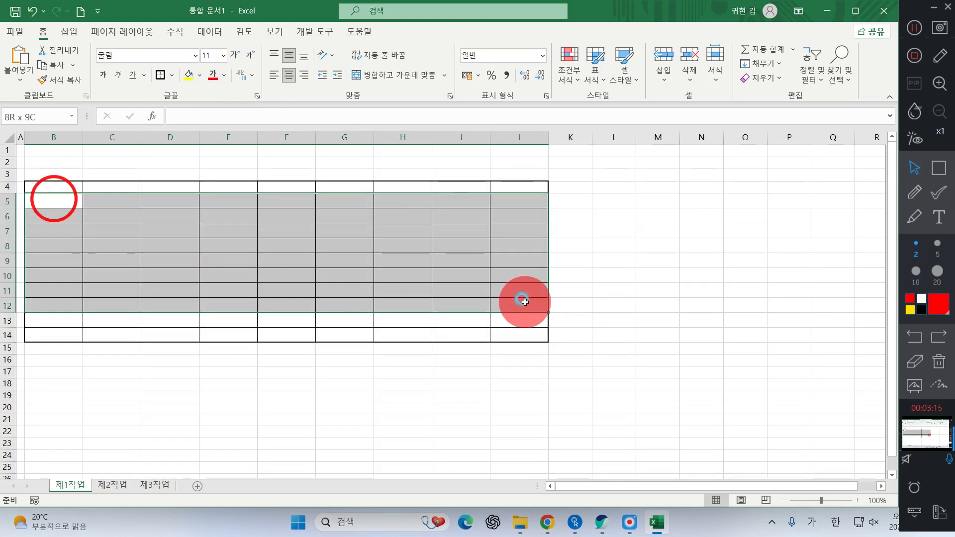
click(172, 79)
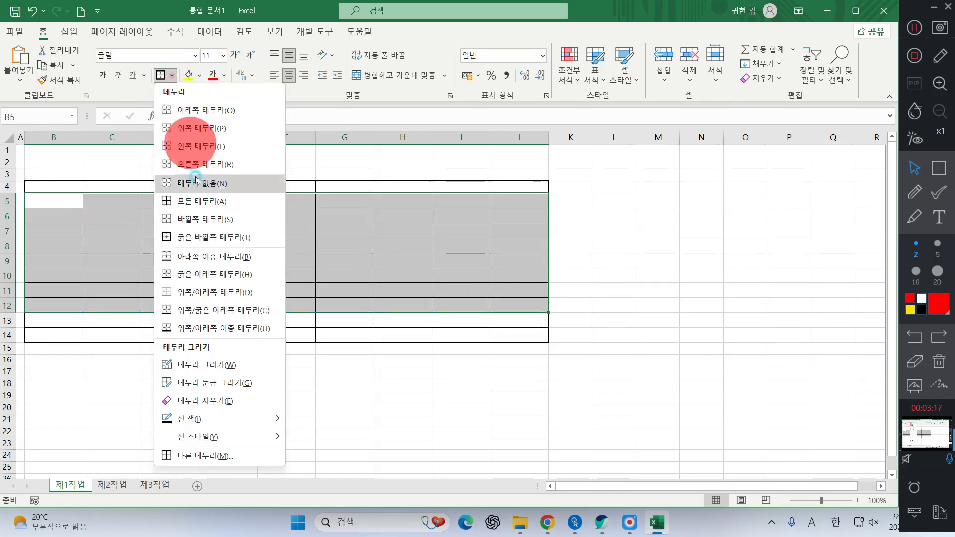
click(207, 250)
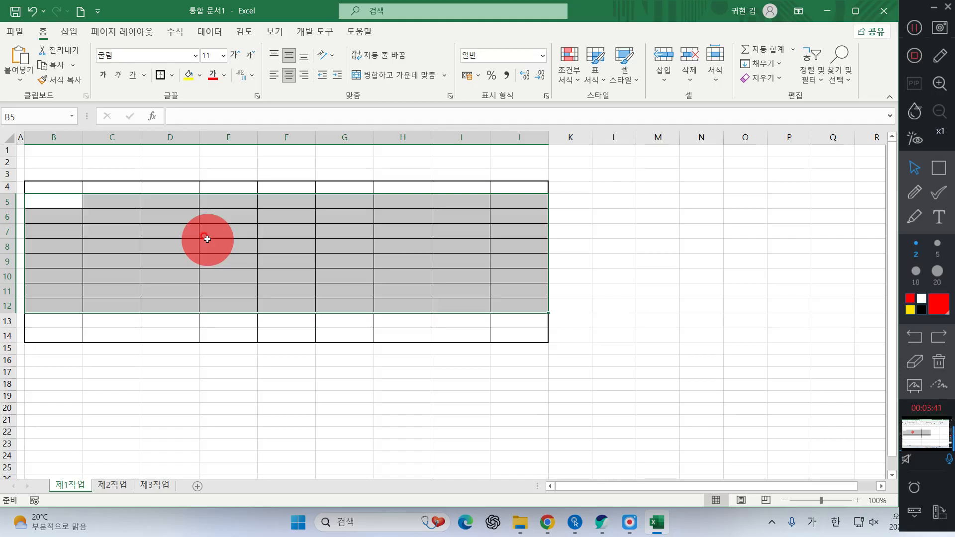
click(194, 252)
click(55, 197)
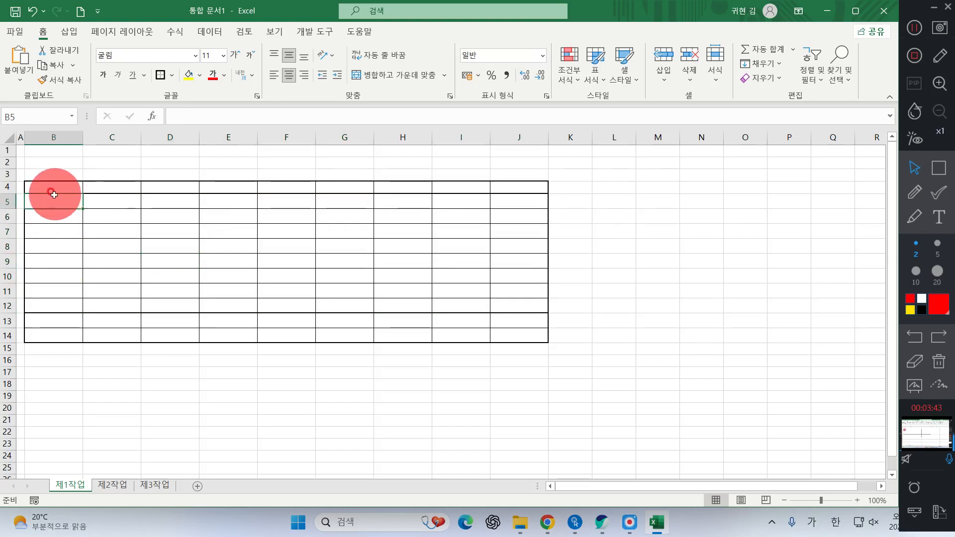
- Enter the headers 관리코드, 모델명 and 제조국가 in cells B4, C4 and D4
click(54, 187)
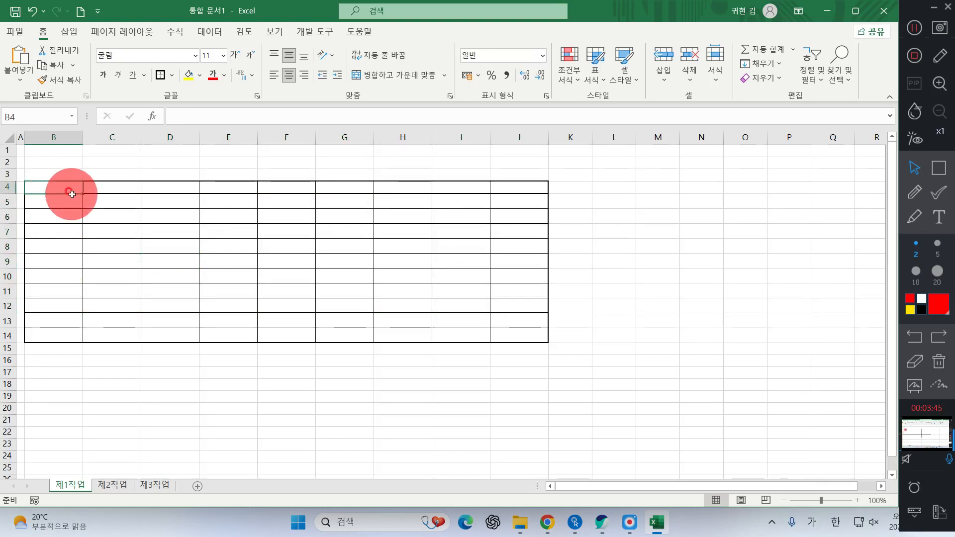
text(rhks)
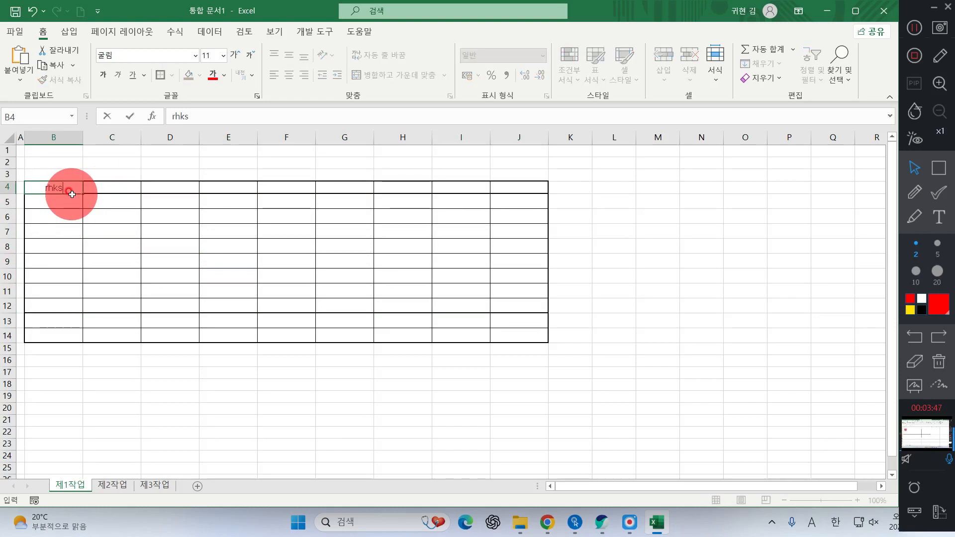
text(관리코드)
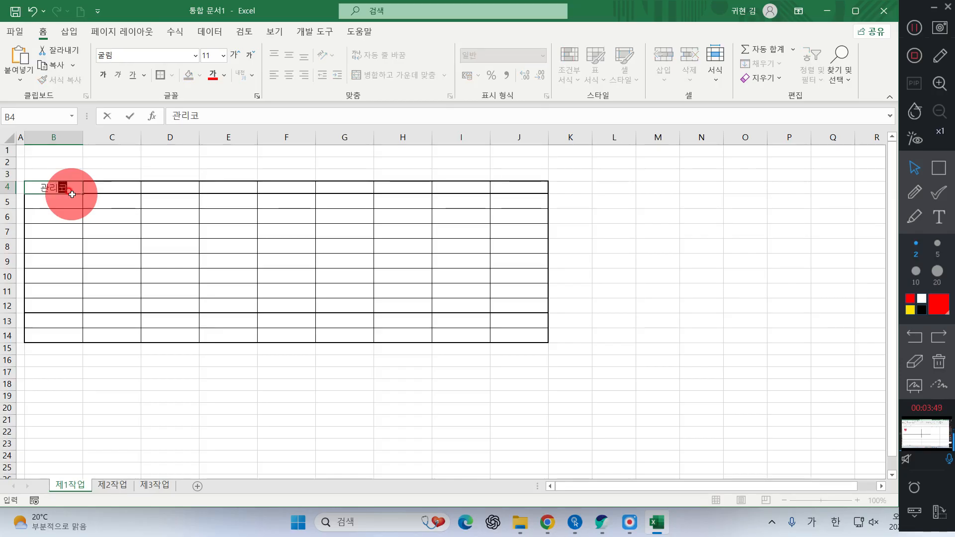
key(Tab)
text(모델명)
key(Tab)
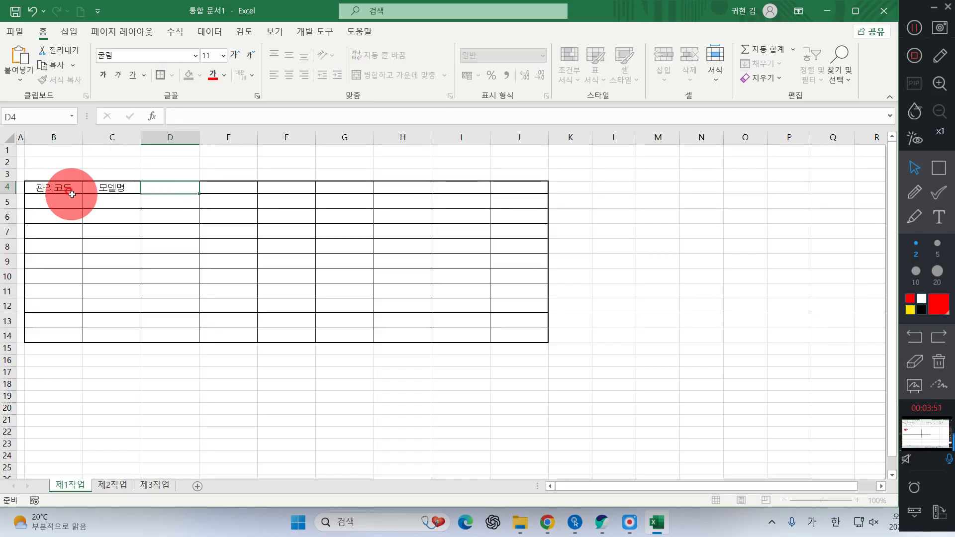
text(제조)
text(국가)
key(Tab)
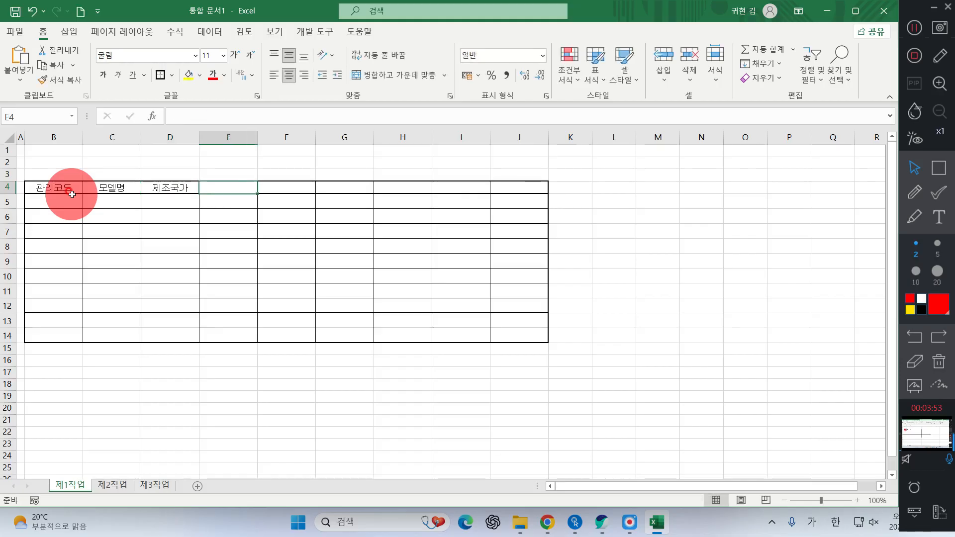
- Enter the two-line header 배터리 용량 / (kWh) in cell E4, with a line break before the unit
text(배터리)
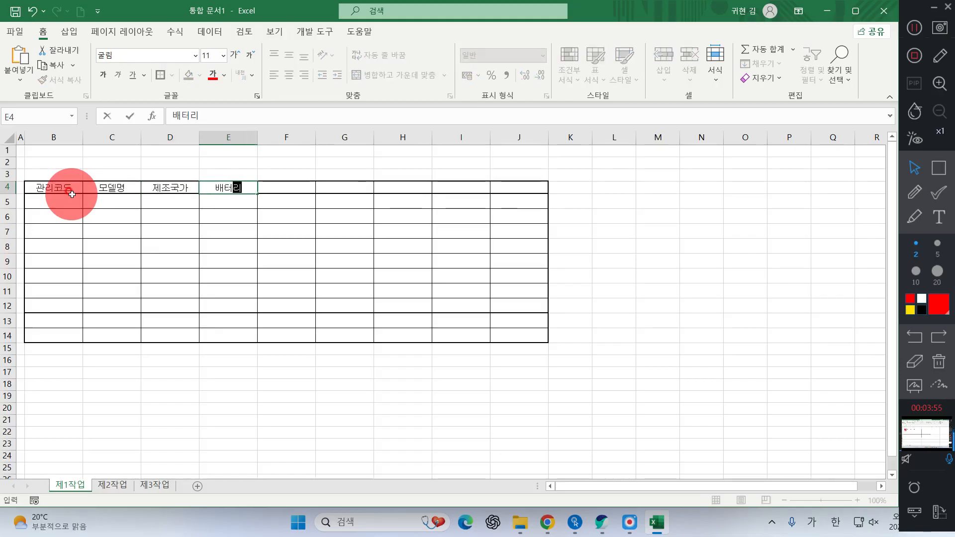
text( 용량)
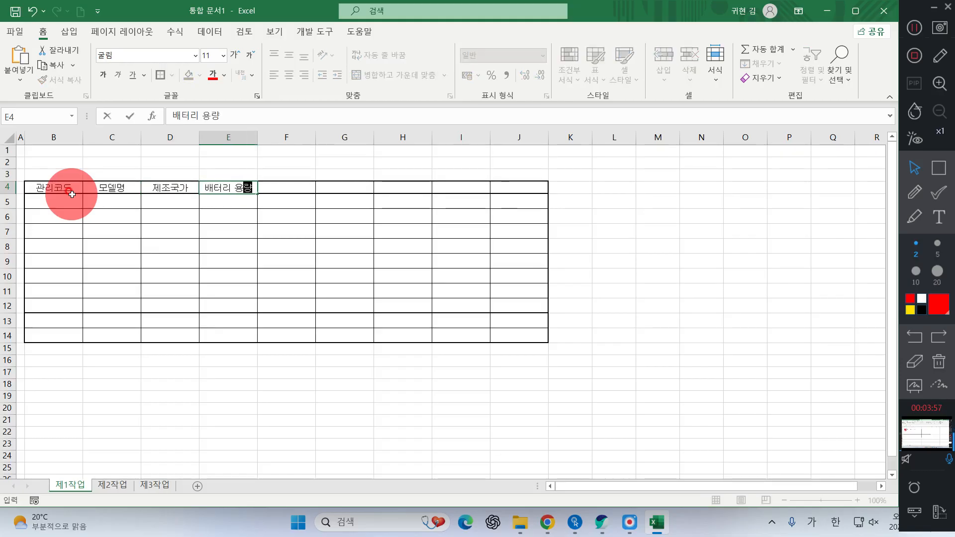
key(alt+Return)
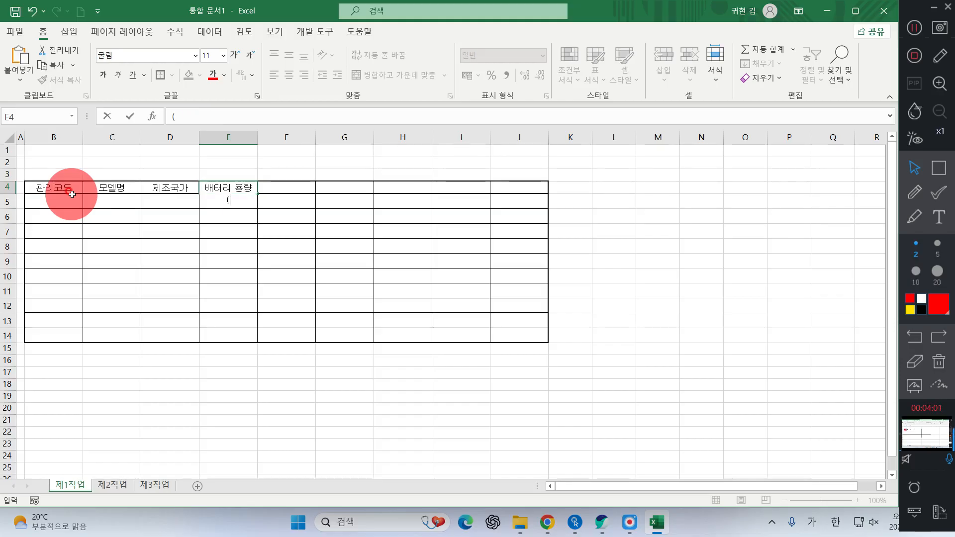
key(BackSpace)
key(Hangul)
text(kWh)()
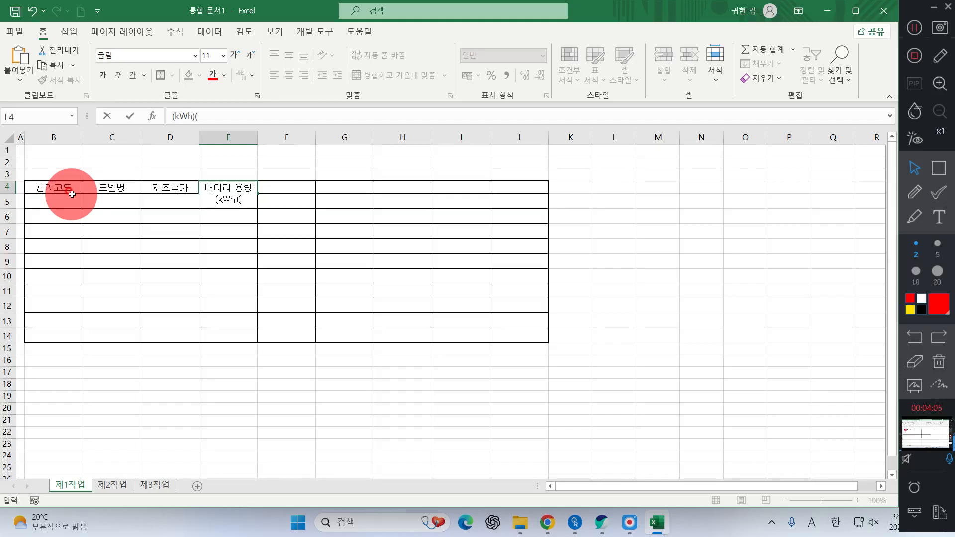
key(BackSpace)
key(Tab)
- Enter the header 주행거리(km) on a single line in cell F4
text(wn)
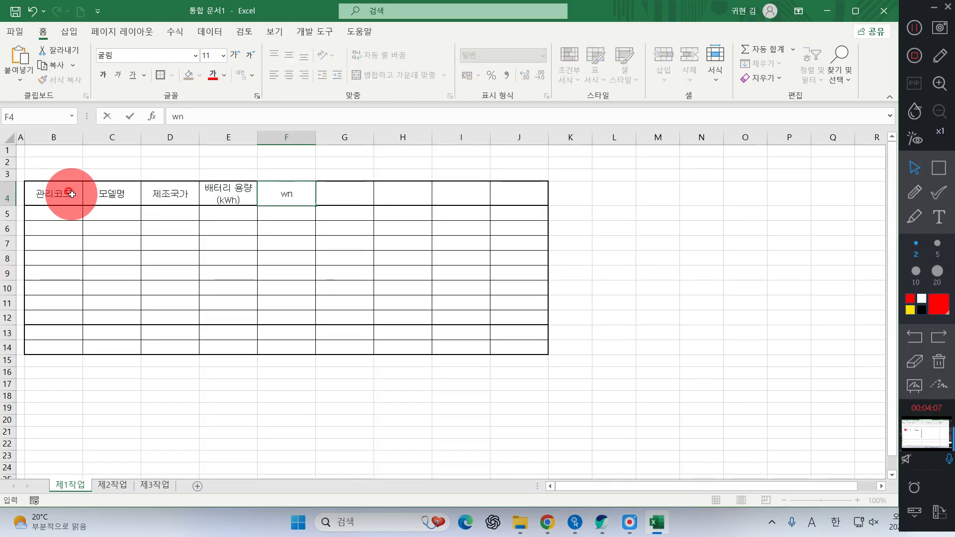
text(주행거리()
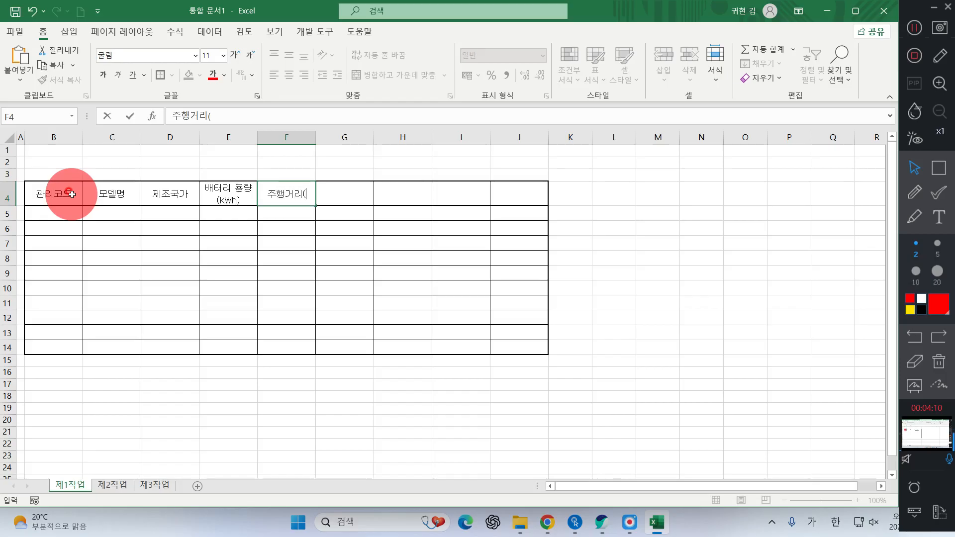
key(Hangul)
text(km))
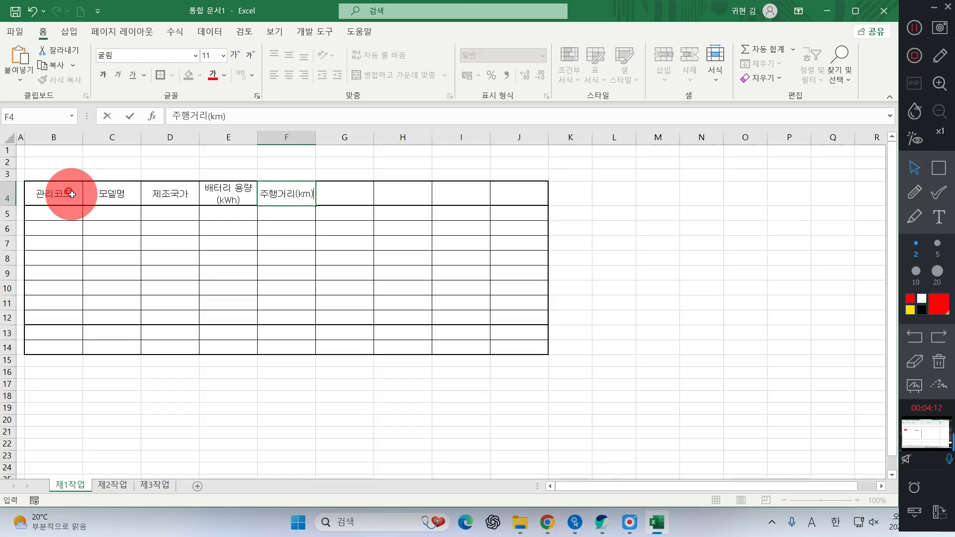
key(Tab)
- Enter the two-line header 연비 / (km/kWh) in cell G4, with a line break before the unit
text(dus)
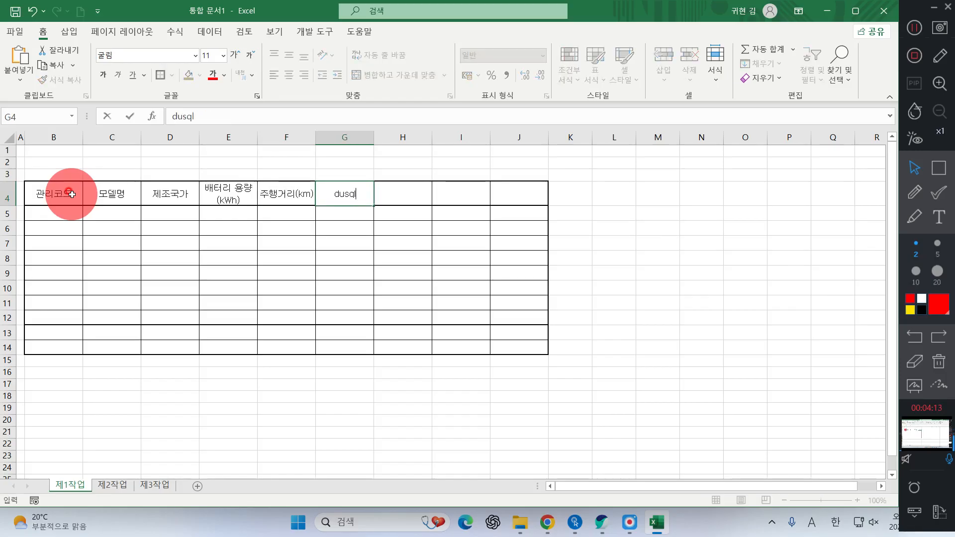
key(BackSpace)
key(BackSpace)
key(Hangul)
text(여ㄴ비)
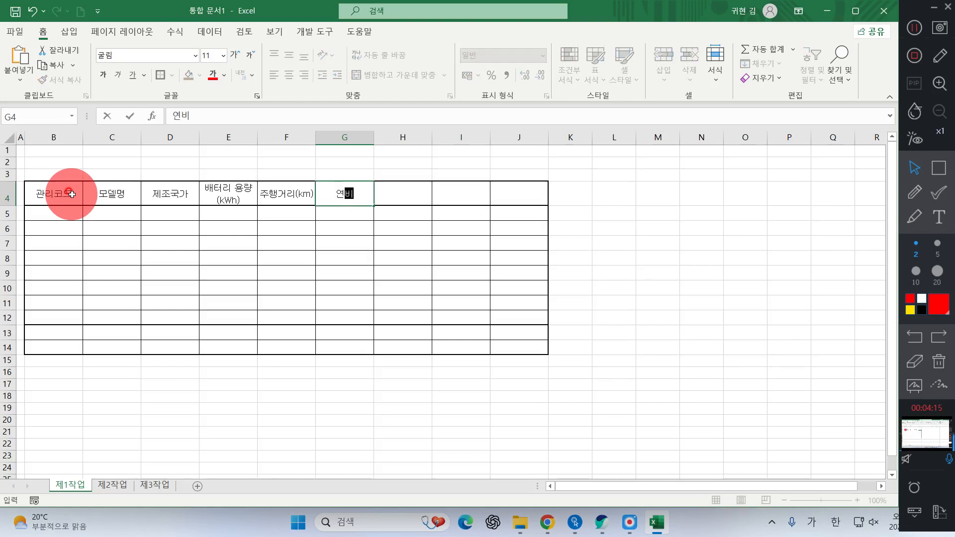
key(alt+Return)
key(BackSpace)
key(BackSpace)
key(Hangul)
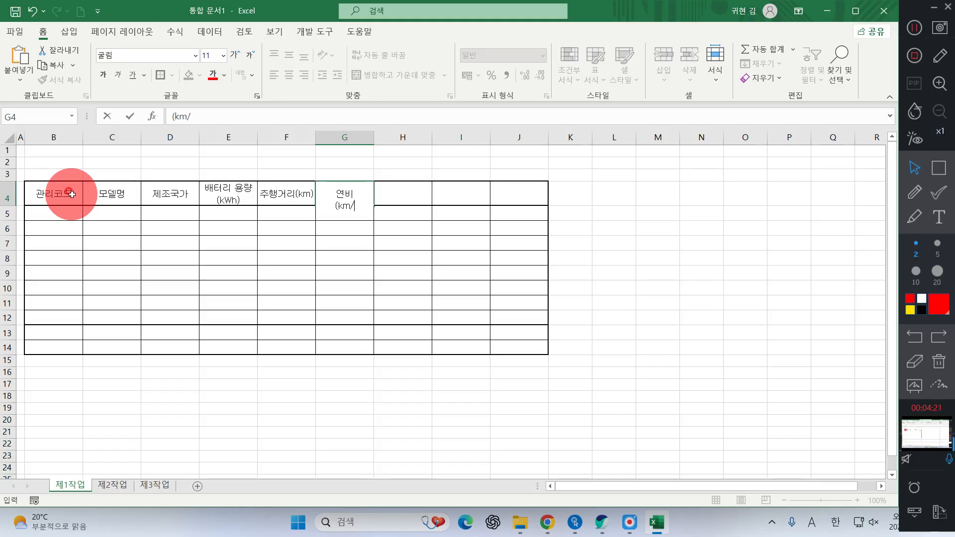
text(km/kWh))
key(Tab)
- Enter the headers 가격, 가격 순위 and 비고 in cells H4, I4 and J4
text(rk)
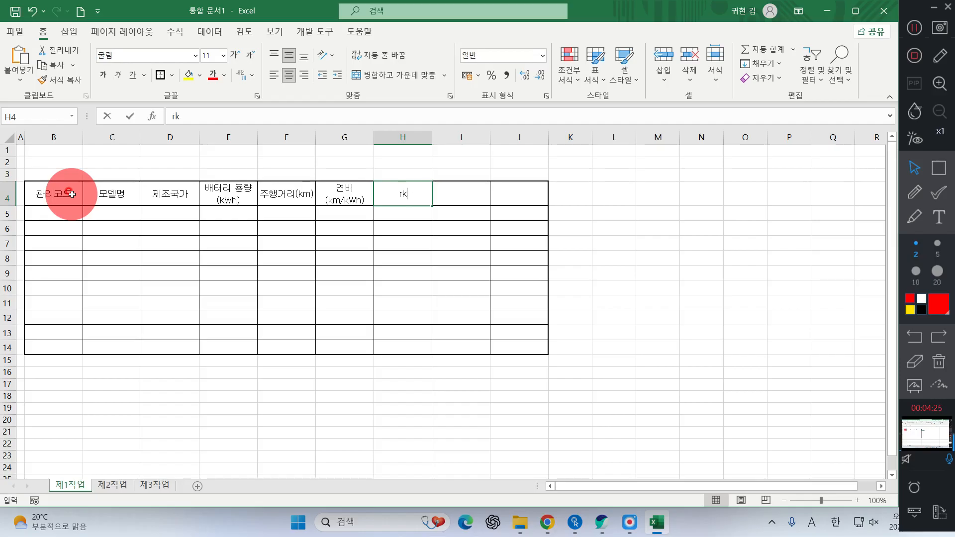
text(가격)
key(Tab)
text(가격)
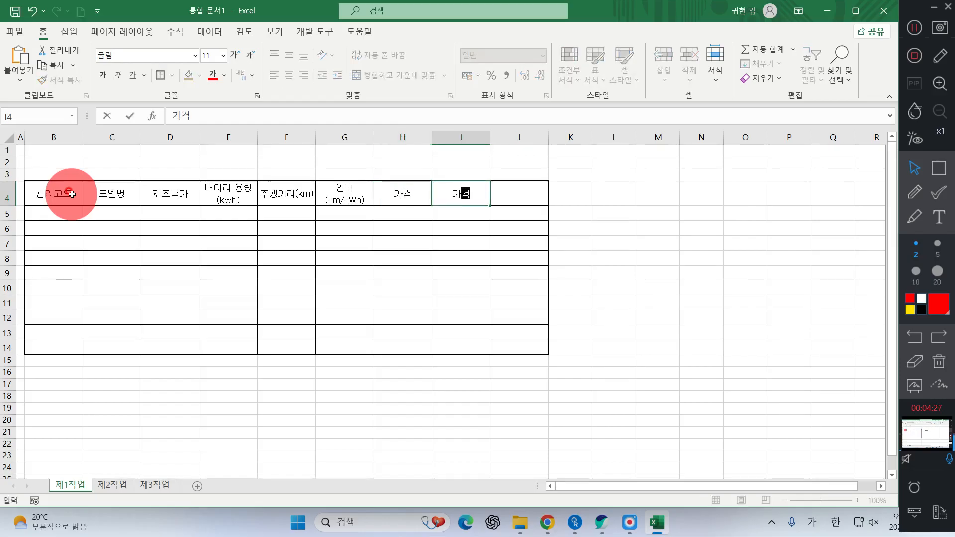
text( 순위)
key(Tab)
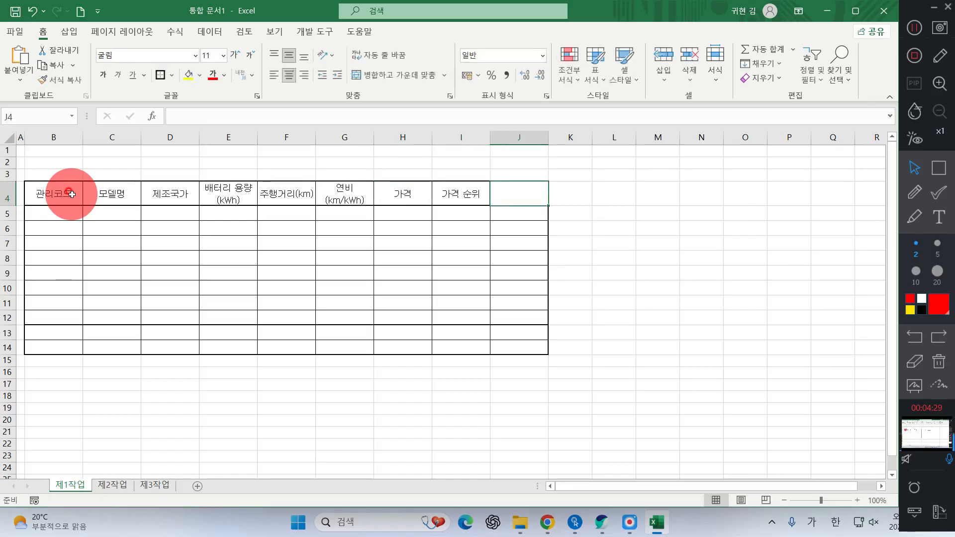
text(비고)
key(Return)
- Enter the management codes VW-1423 and GD-5424 in cells B5 and B6
key(Tab)
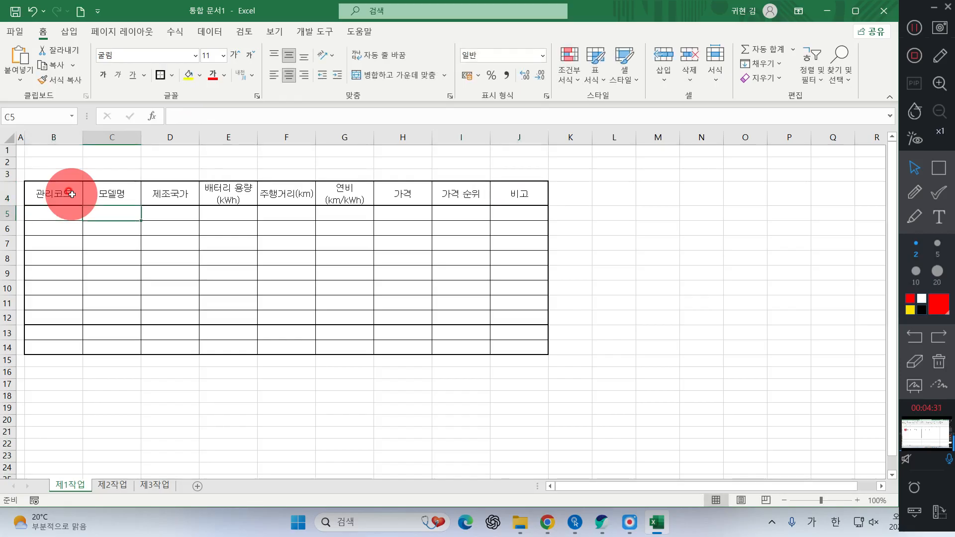
key(Left)
text(ㅍ)
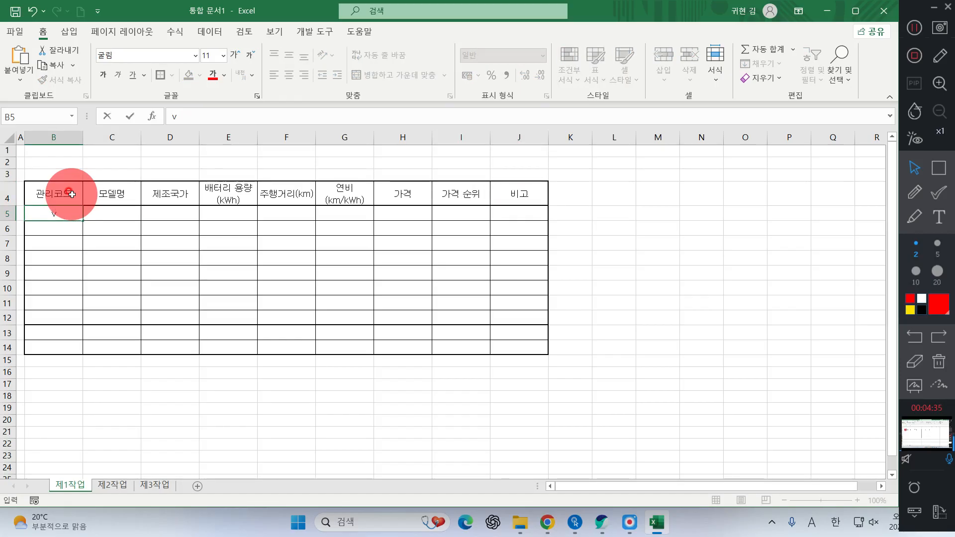
text(VW-1423)
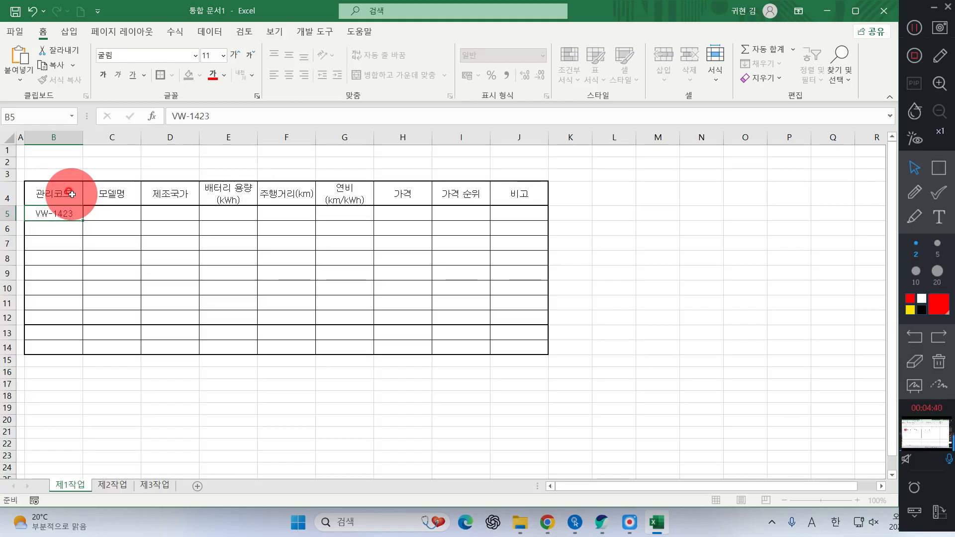
key(Return)
text(GD)
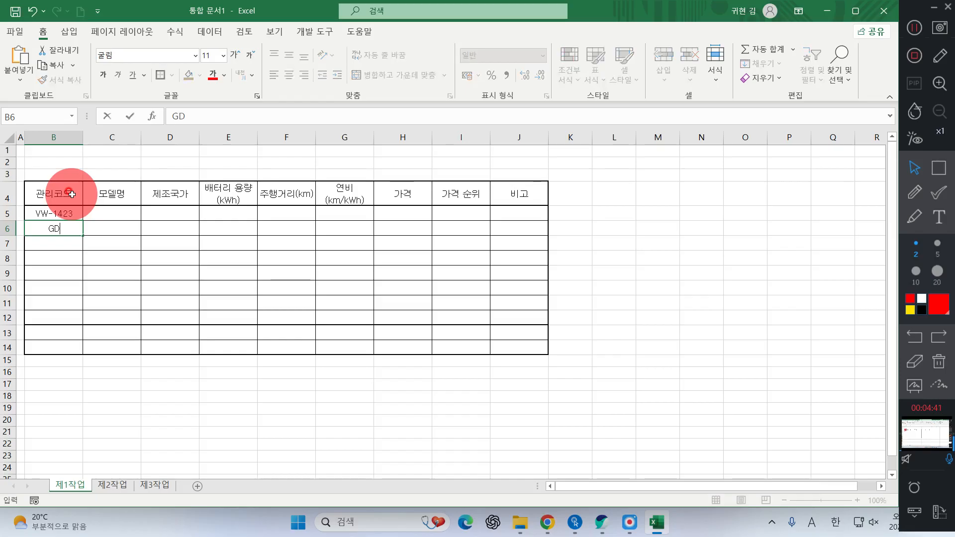
text(-5424)
key(Return)
- Enter the management codes DB-1223 and KA-2723 in cells B7 and B8
text(DB)
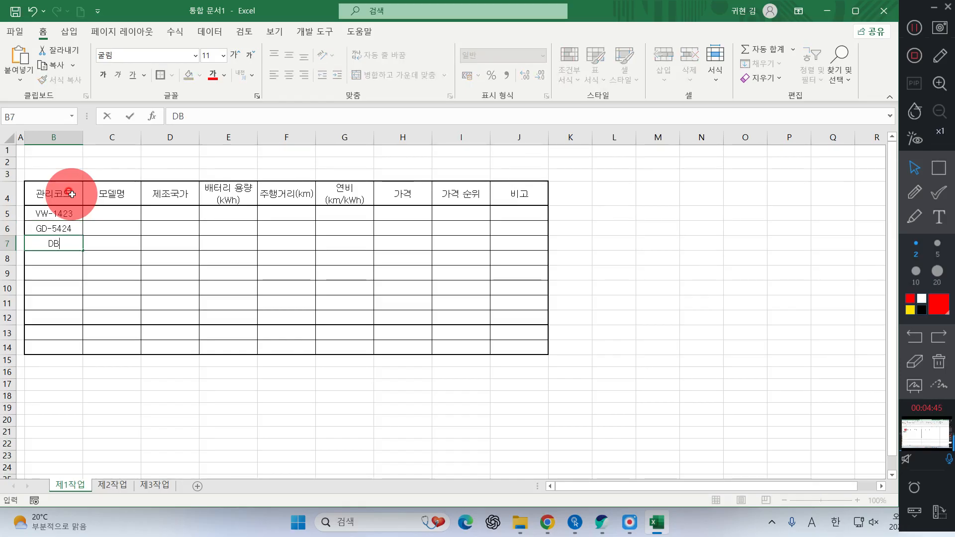
text(-12Q)
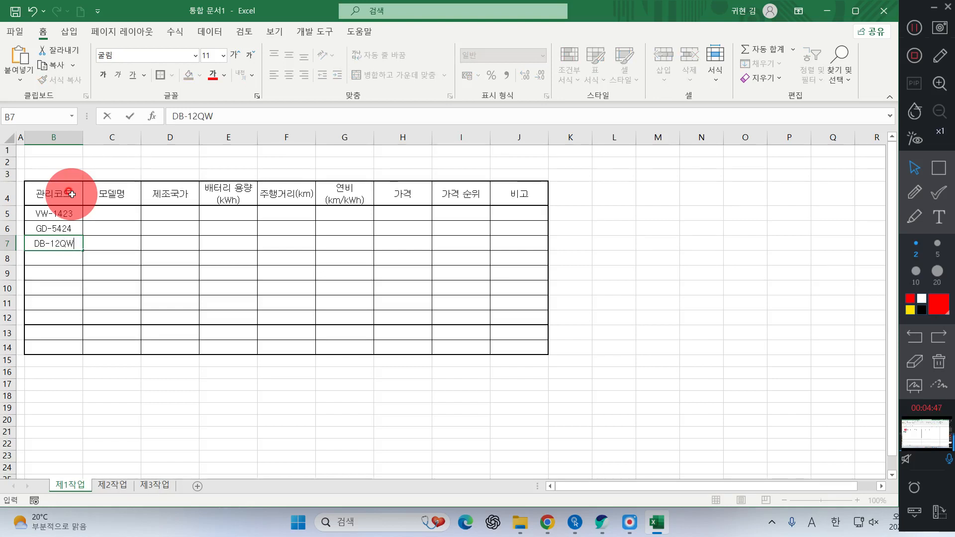
key(BackSpace)
text(23)
key(Return)
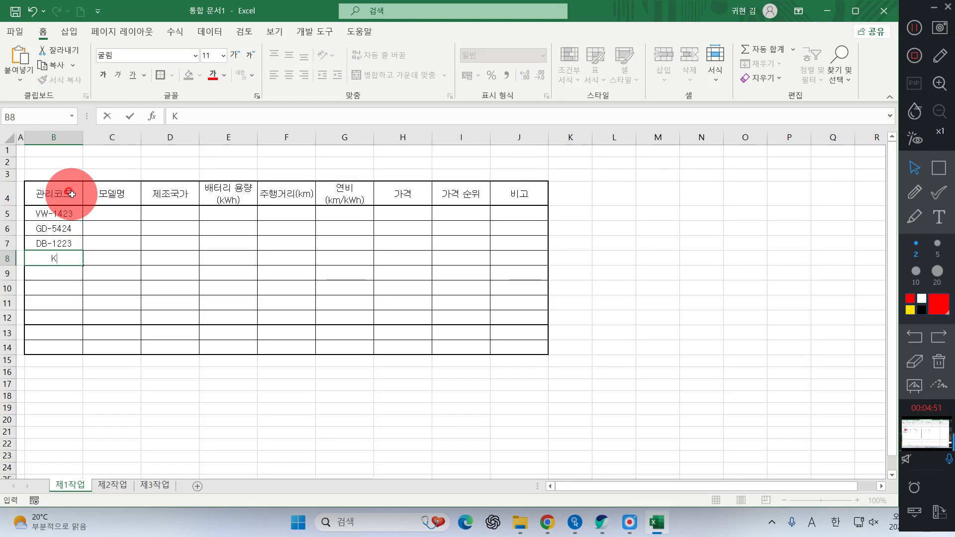
text(KA-23)
key(BackSpace)
text(723)
key(Return)
- Enter the management codes LW-6524 and KJ-8623 in cells B9 and B10
text(L)
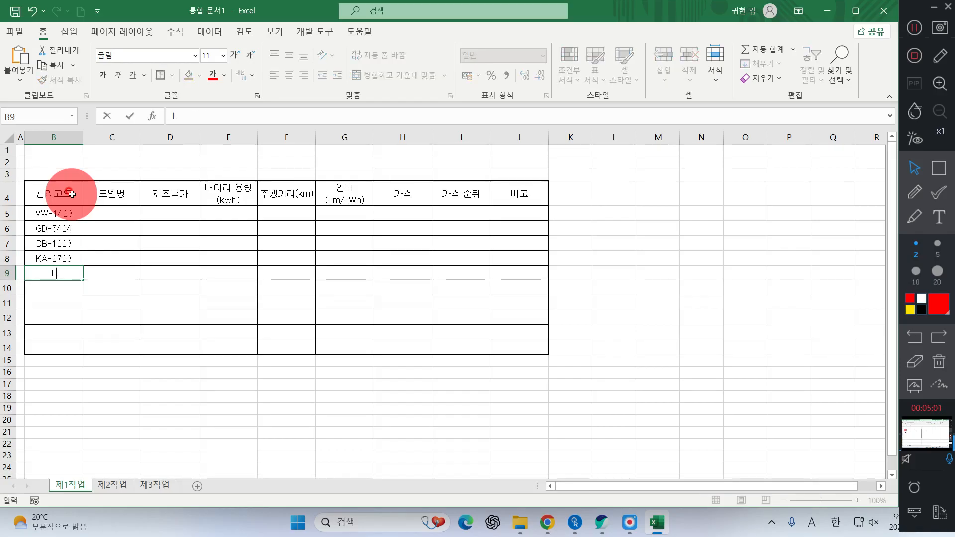
text(W-6524)
key(Return)
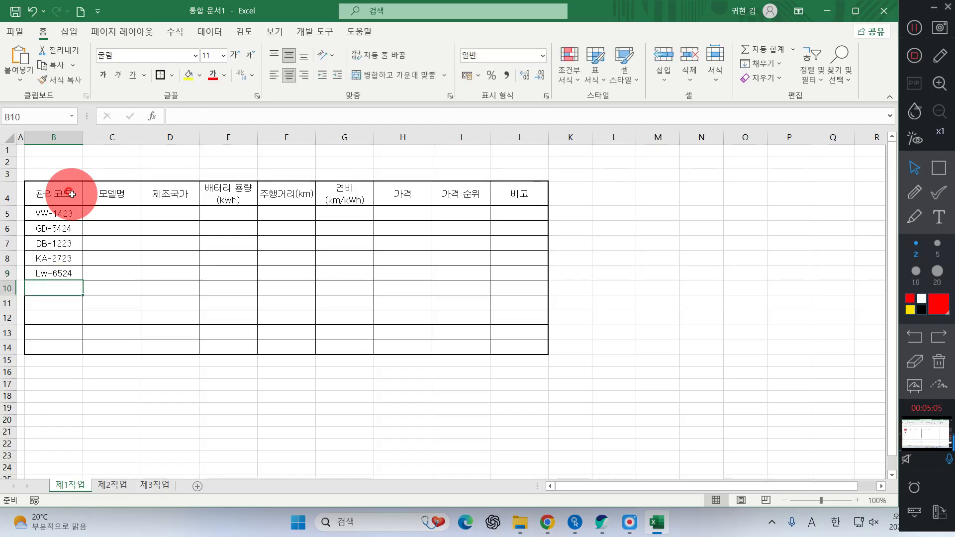
text(KJ)
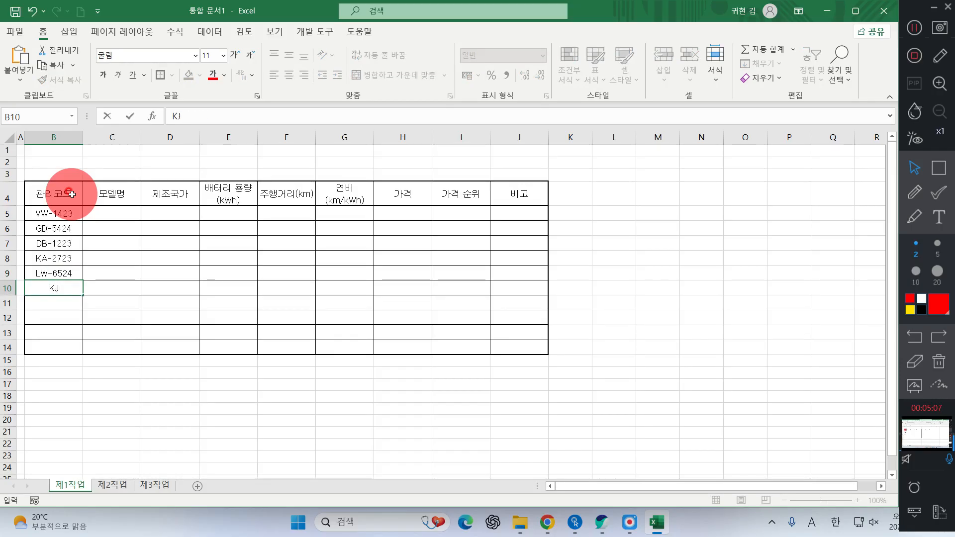
text(-8623)
key(Return)
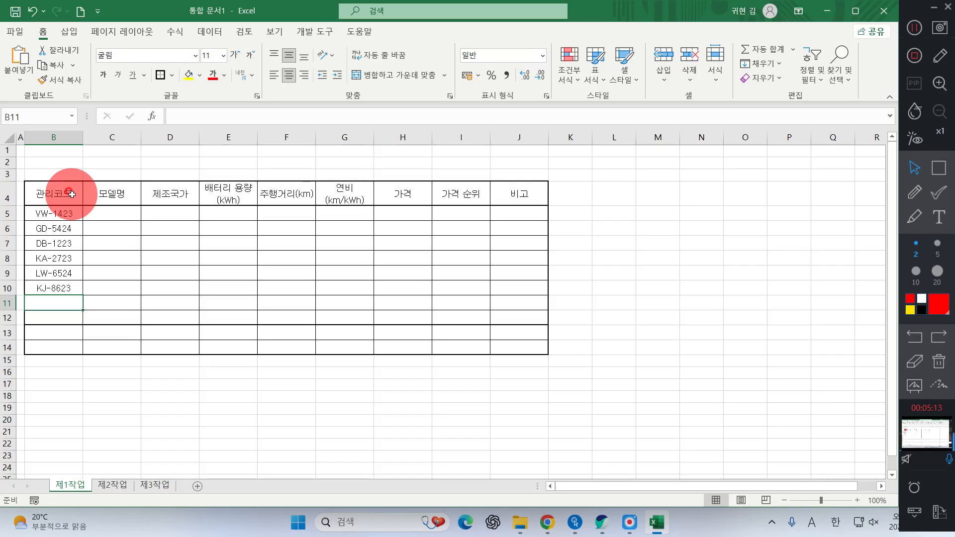
- Leave cell B11 empty and enter the management code GK-8324 in cell B12
key(Return)
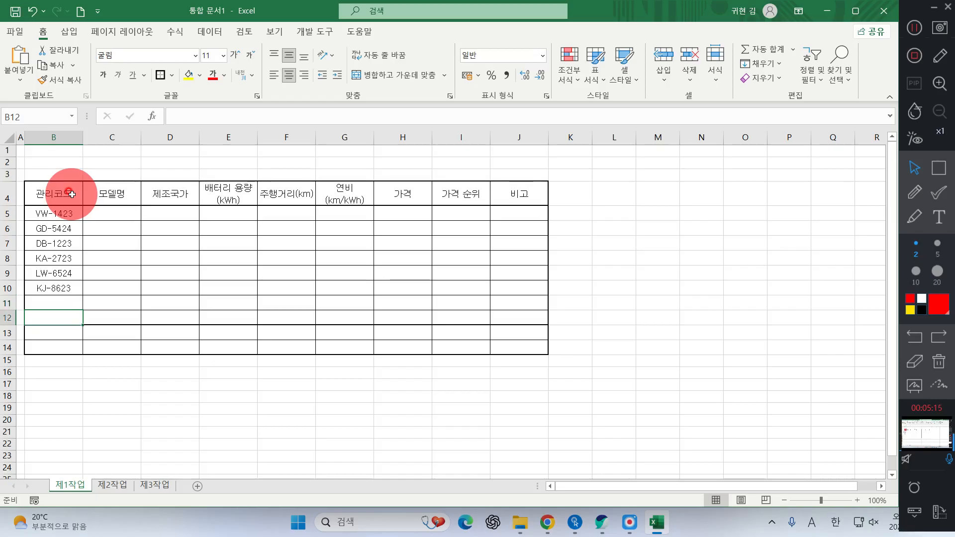
text(GK)
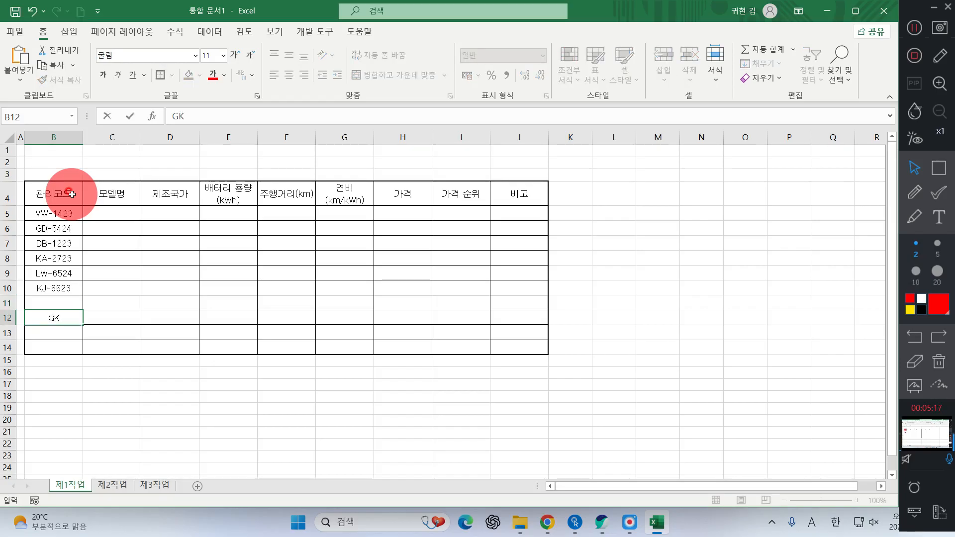
text(-3)
text(32)
text(4)
key(Return)
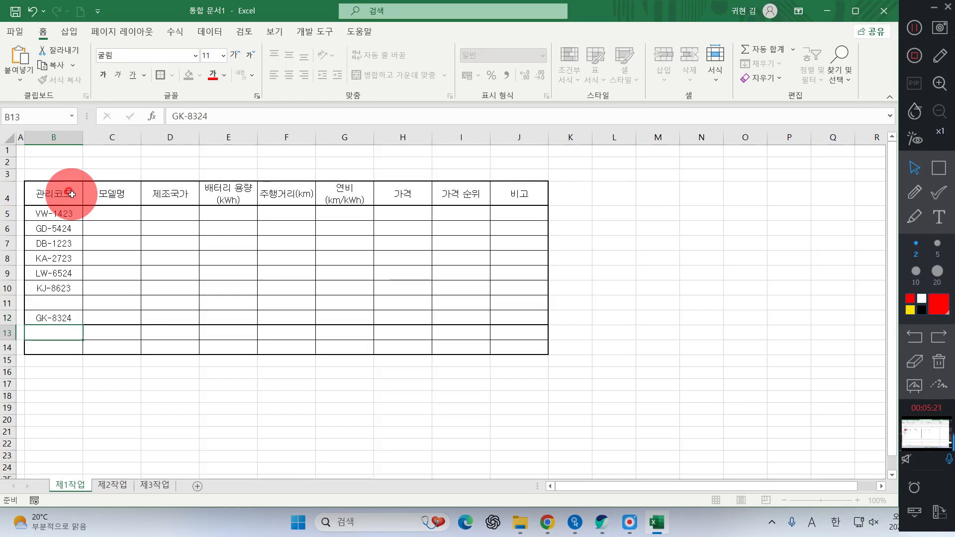
- Move the management codes in B8:B10 down one row to B9:B11, leaving B8 empty
key(Up)
key(Up)
key(Up)
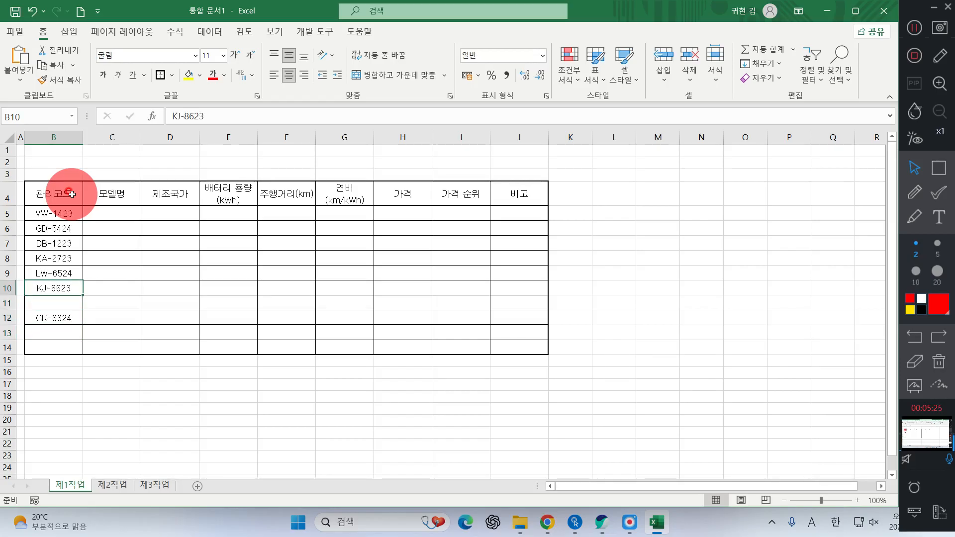
key(Up)
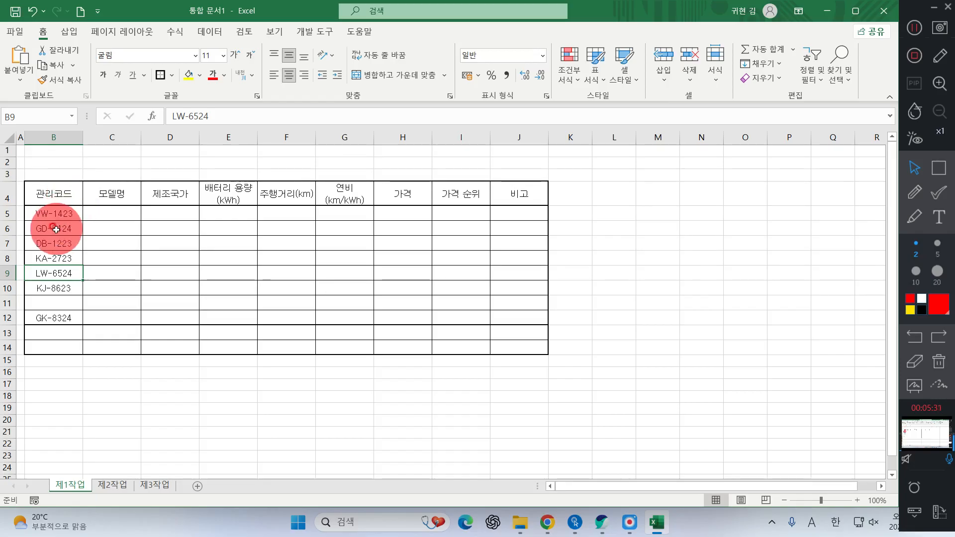
drag(50, 243, 53, 288)
click(55, 260)
key(ctrl+c)
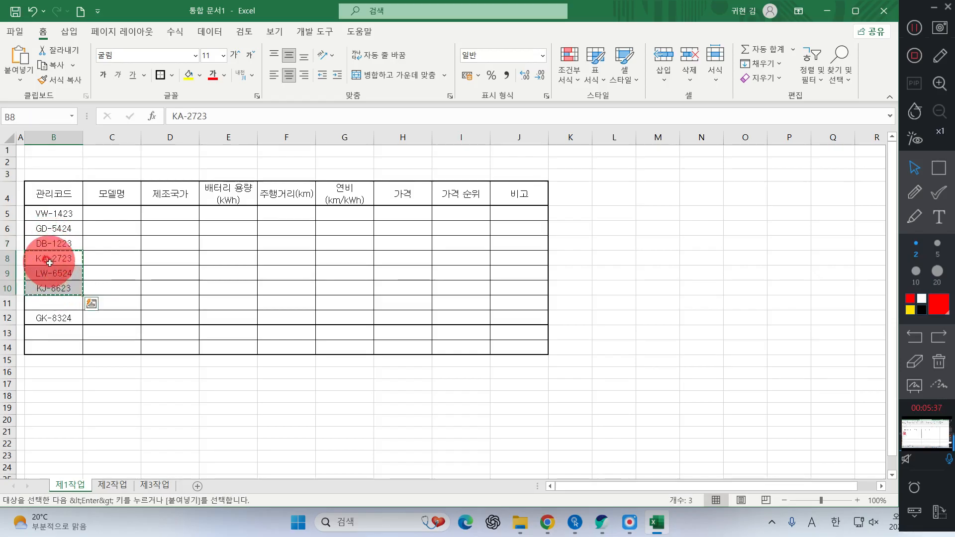
click(52, 274)
key(ctrl+v)
click(49, 258)
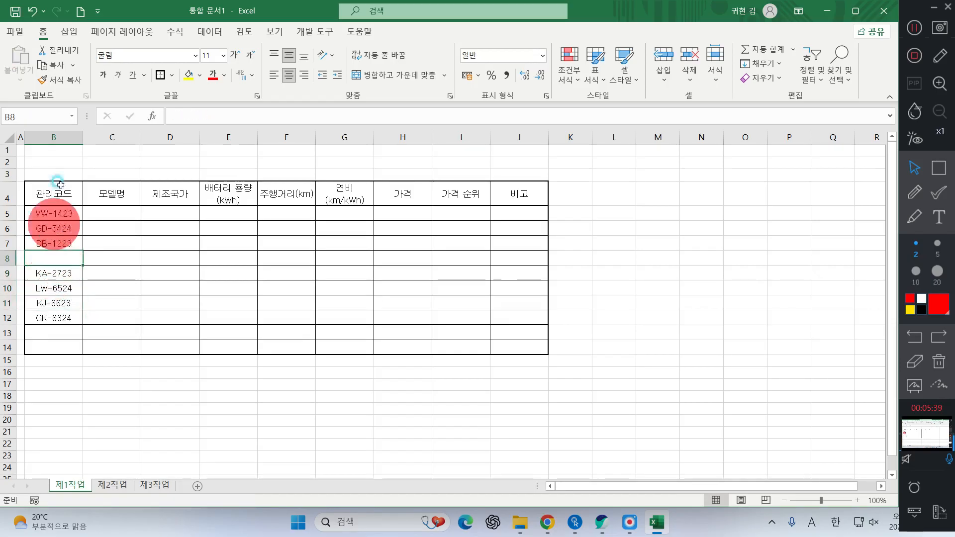
- Repair the table borders with a left border on B8 and a thick outside border around B5:J12
click(172, 75)
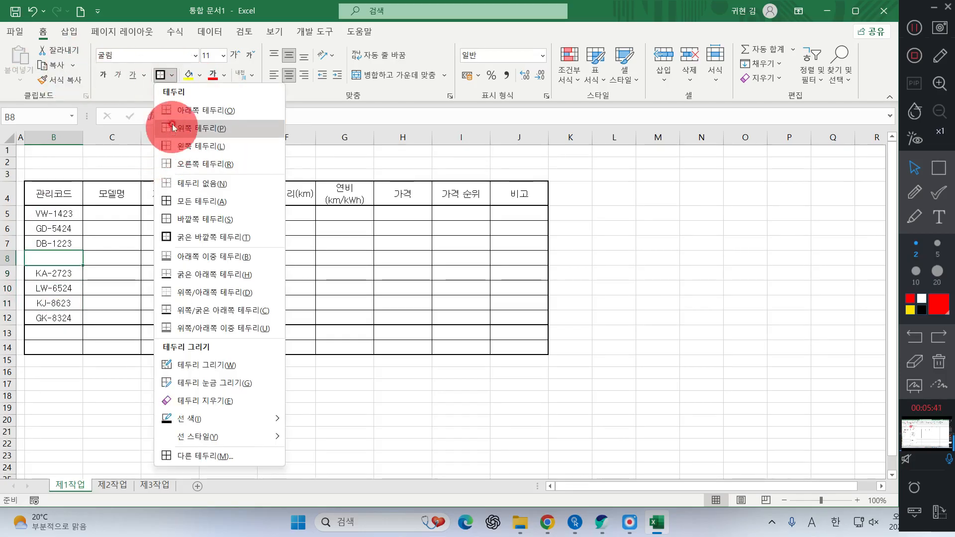
click(168, 144)
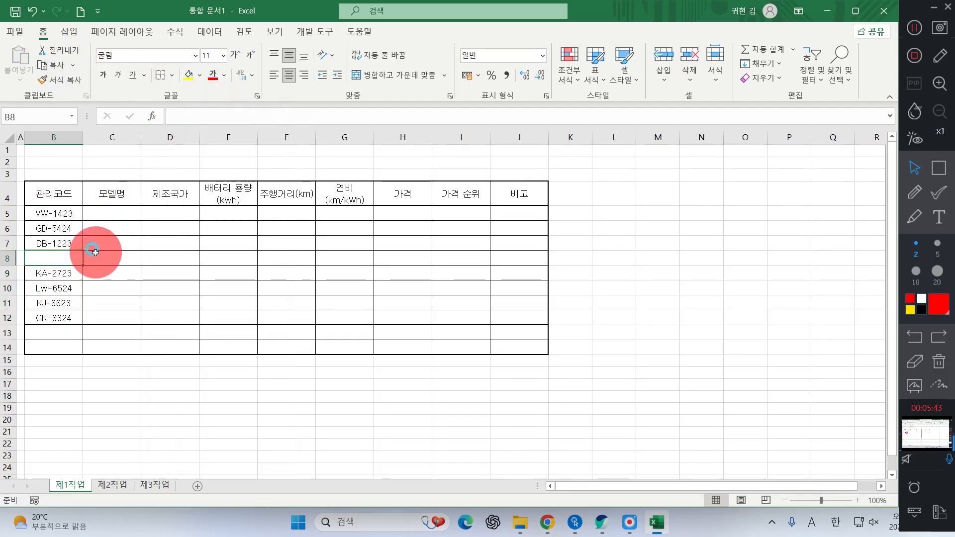
click(59, 195)
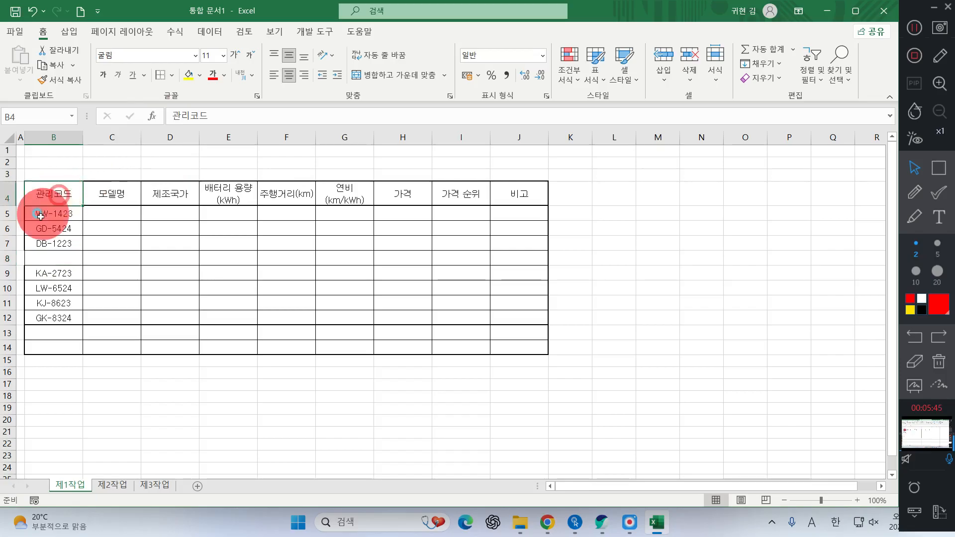
drag(40, 214, 528, 317)
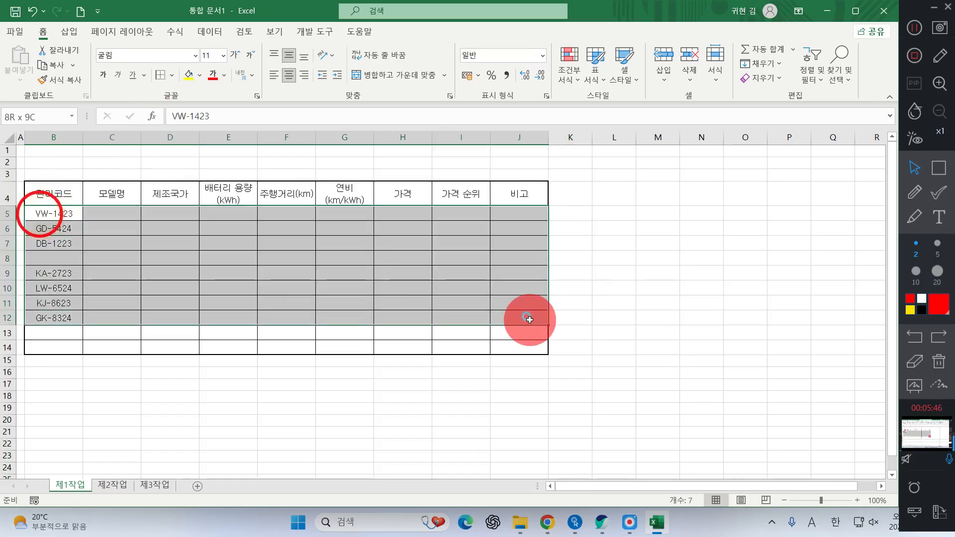
click(172, 75)
click(174, 236)
- Enter the management code EF-6524 in cell B8
click(76, 255)
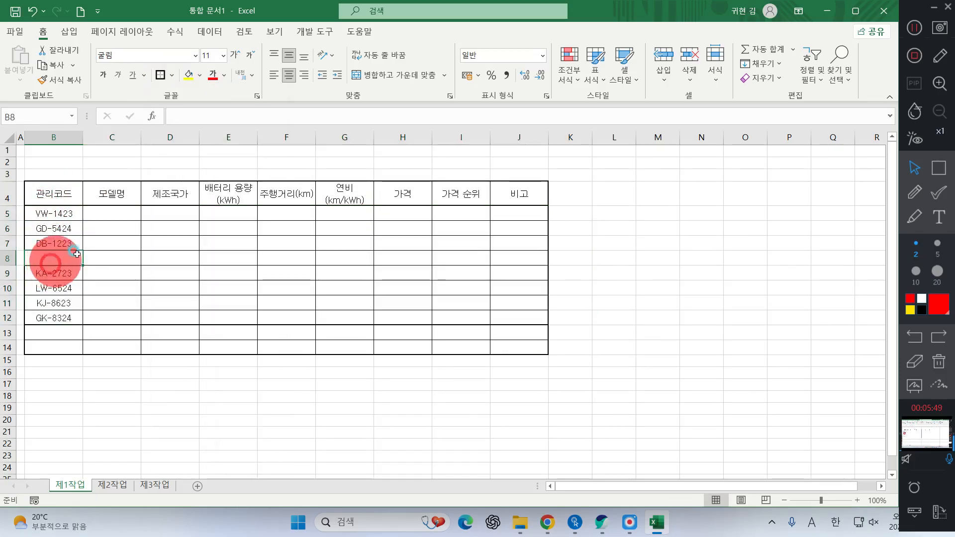
text(EF)
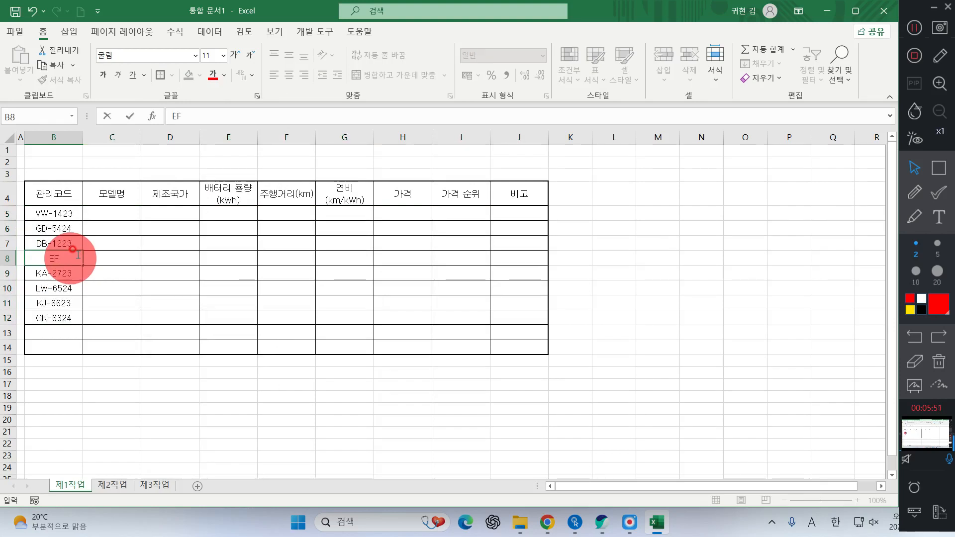
text(-65)
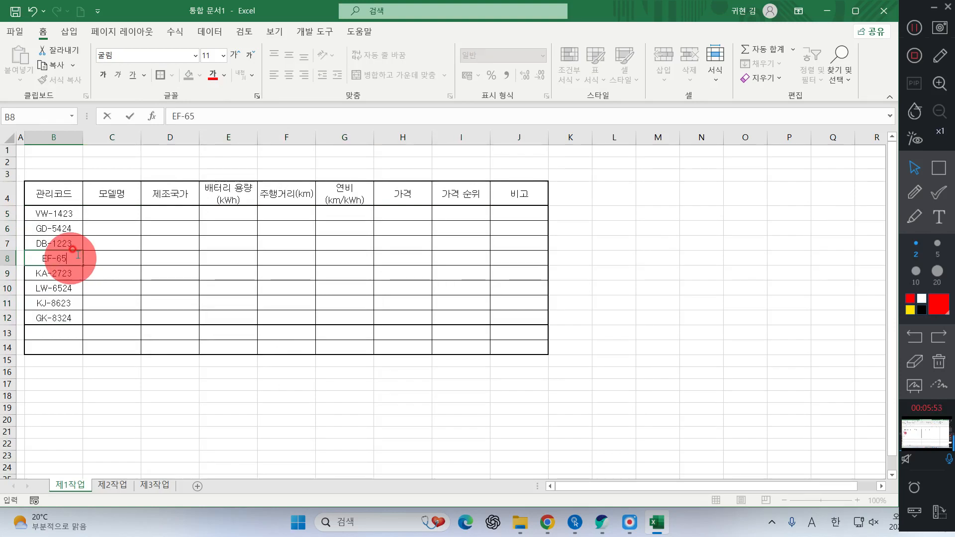
text(24)
key(Return)
key(Down)
key(Down)
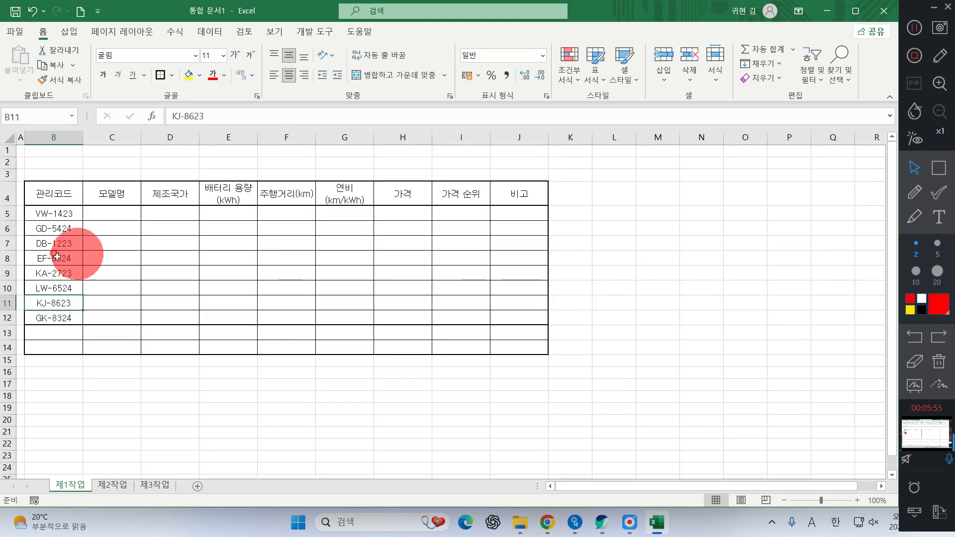
drag(57, 332, 171, 332)
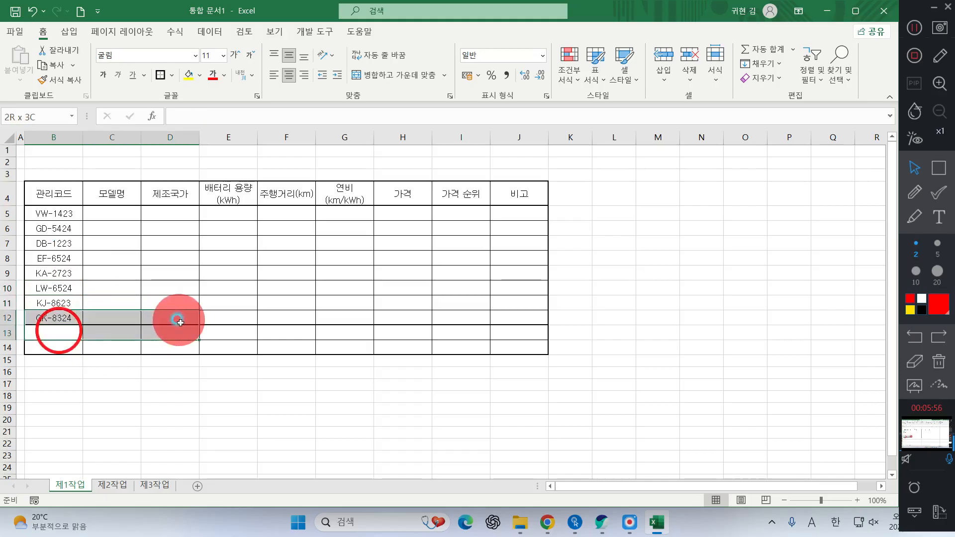
click(97, 215)
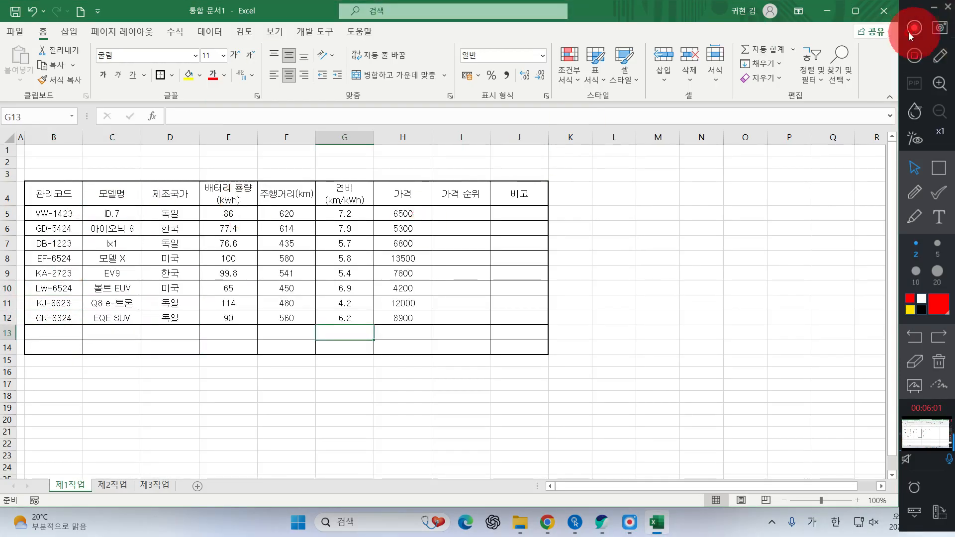
click(910, 33)
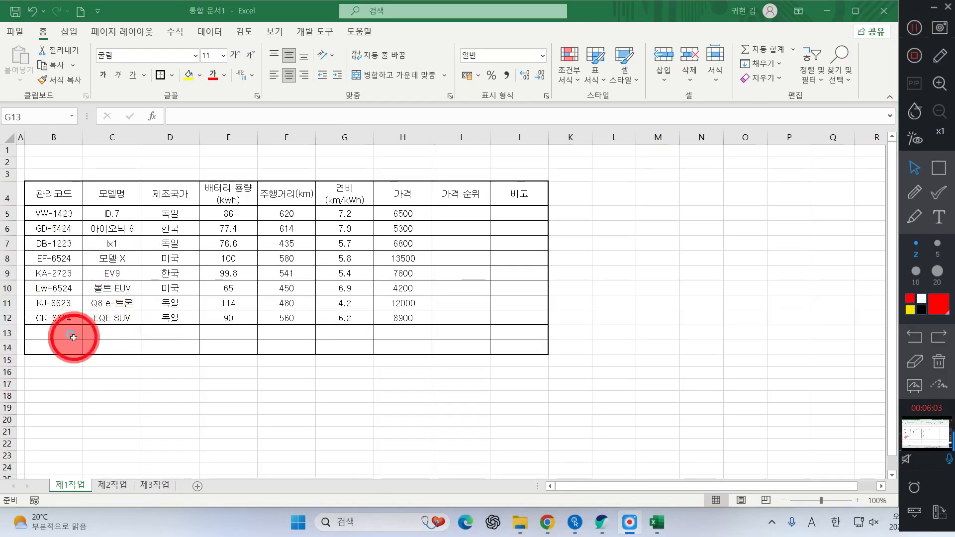
- Merge and center the ranges B13:D13, B14:D14, F13:F14 and G13:I13 together
drag(58, 332, 157, 331)
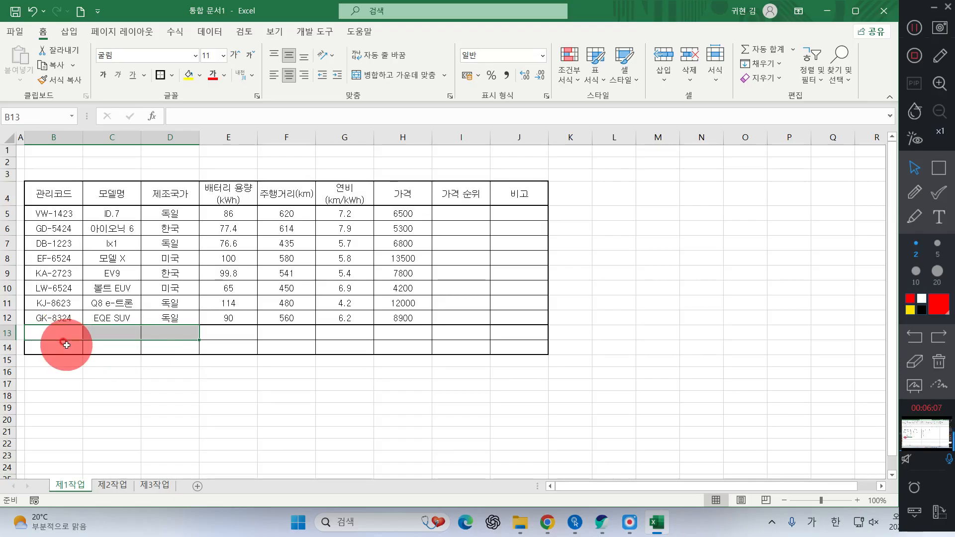
drag(66, 345, 194, 324)
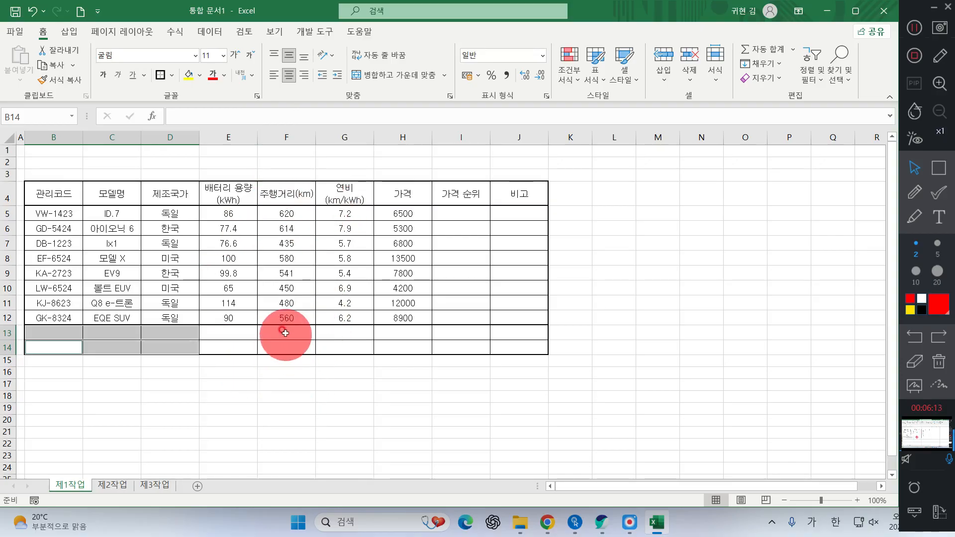
drag(286, 332, 286, 348)
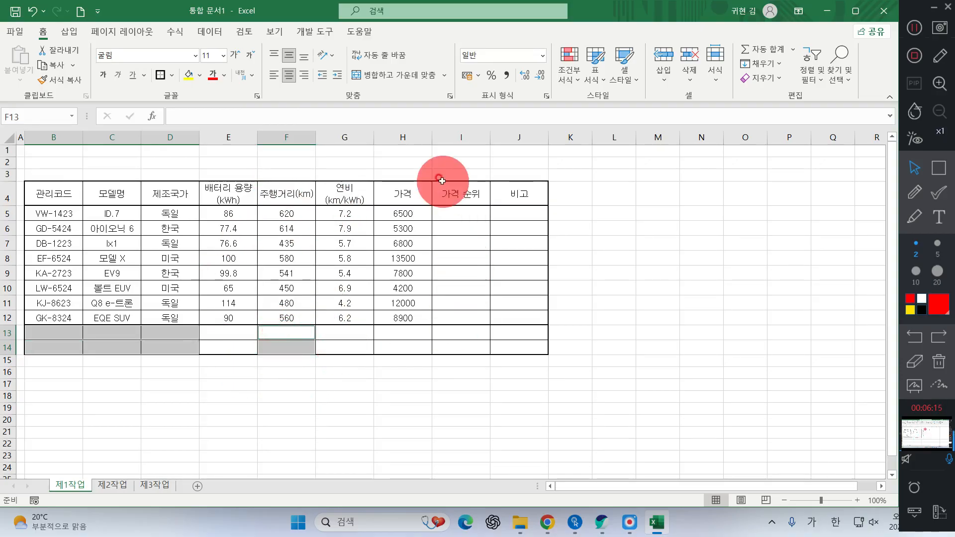
drag(338, 332, 455, 332)
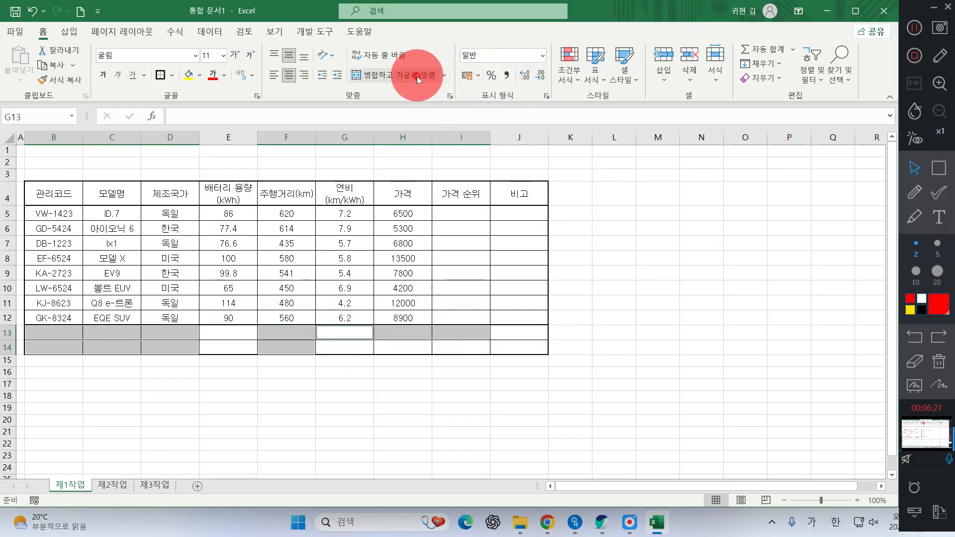
click(393, 75)
- Enter the label 독일 자동차 수 in merged cell B13 and 미국 자동차 가격 평균 in merged cell B14
click(80, 333)
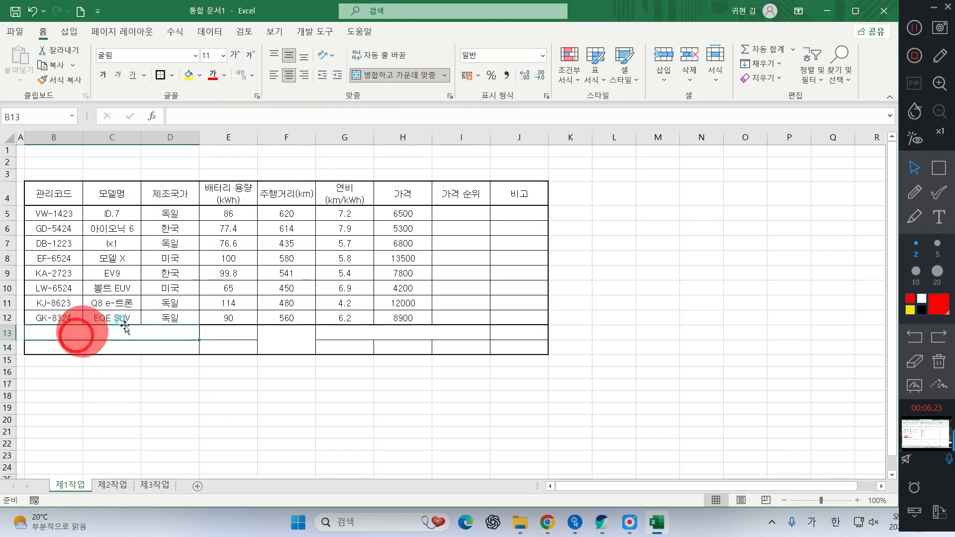
text(국)
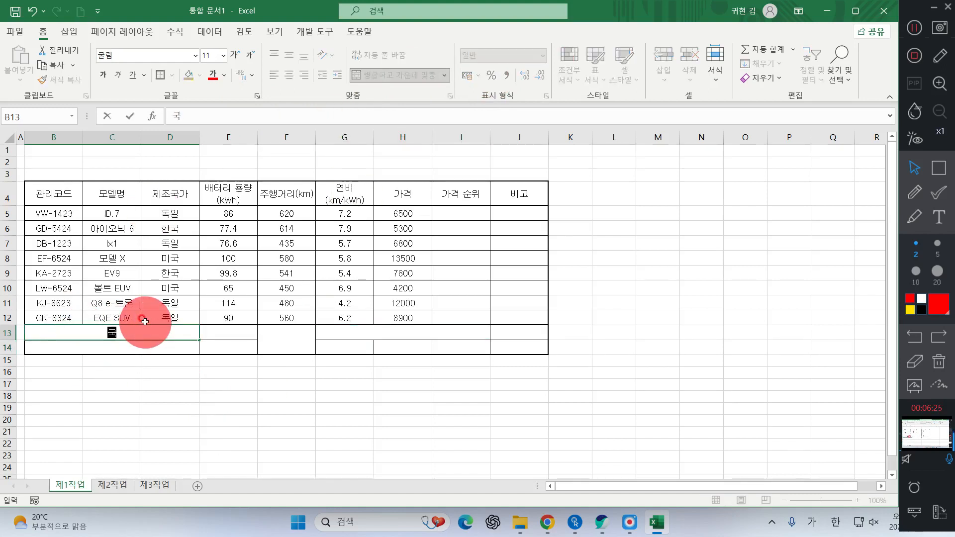
key(BackSpace)
text(독이)
key(BackSpace)
text(일 자동차수)
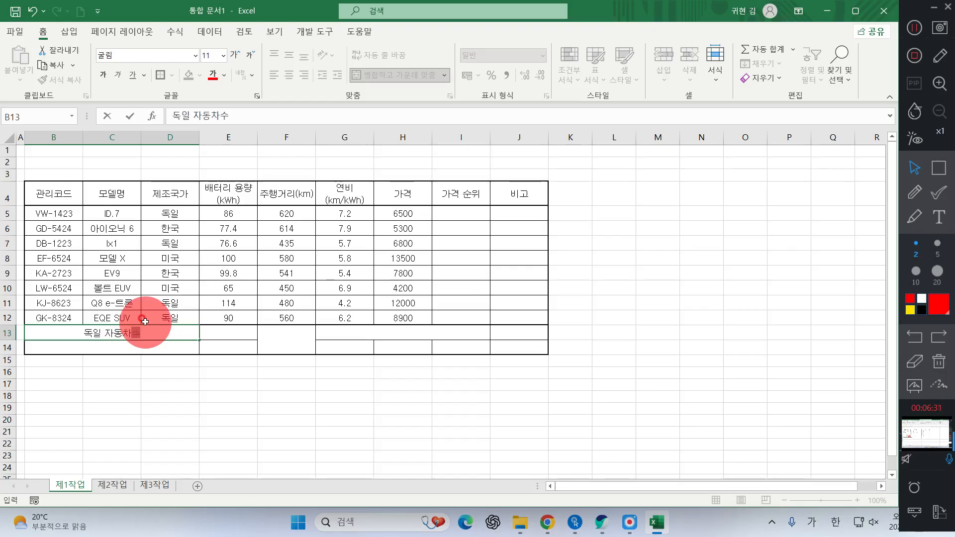
key(BackSpace)
key(BackSpace)
text(수)
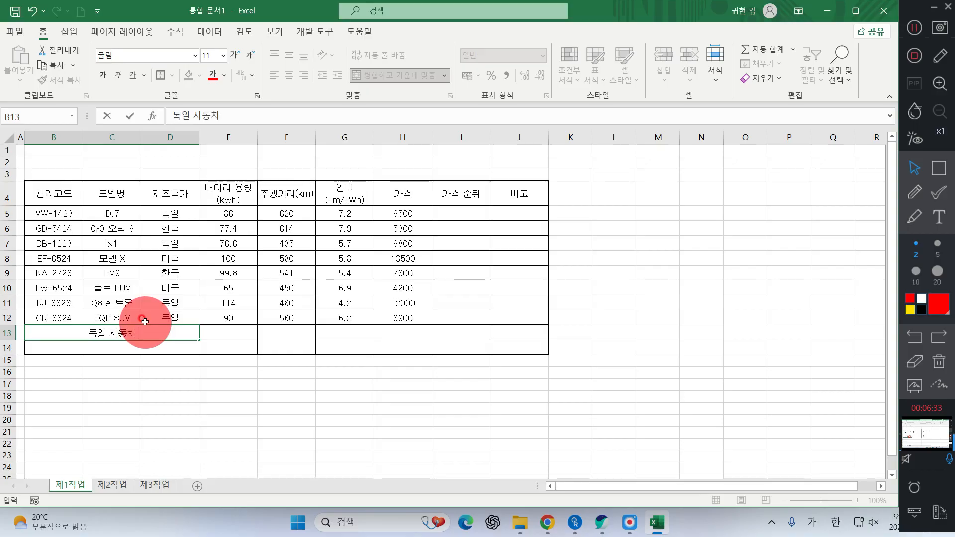
key(Return)
text(미국 자동)
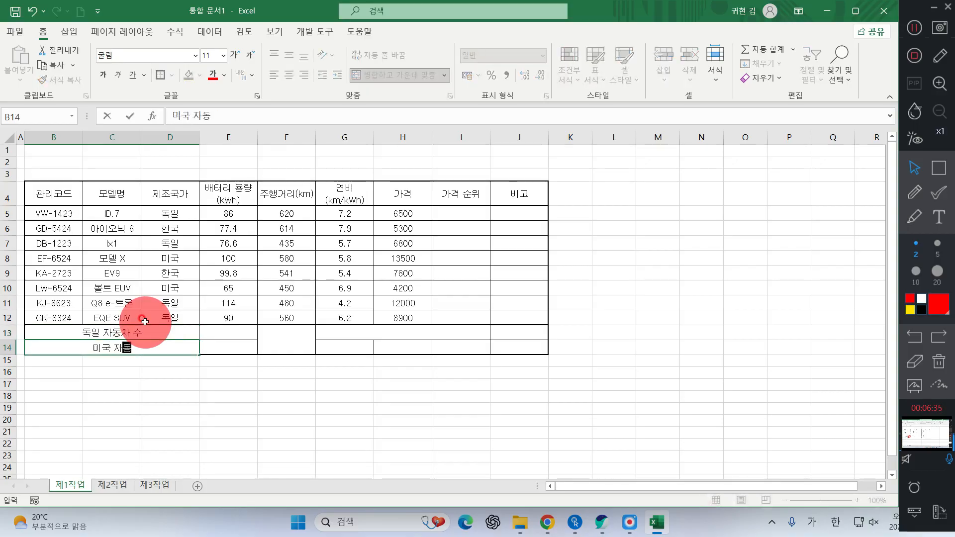
text(차 가격 평균)
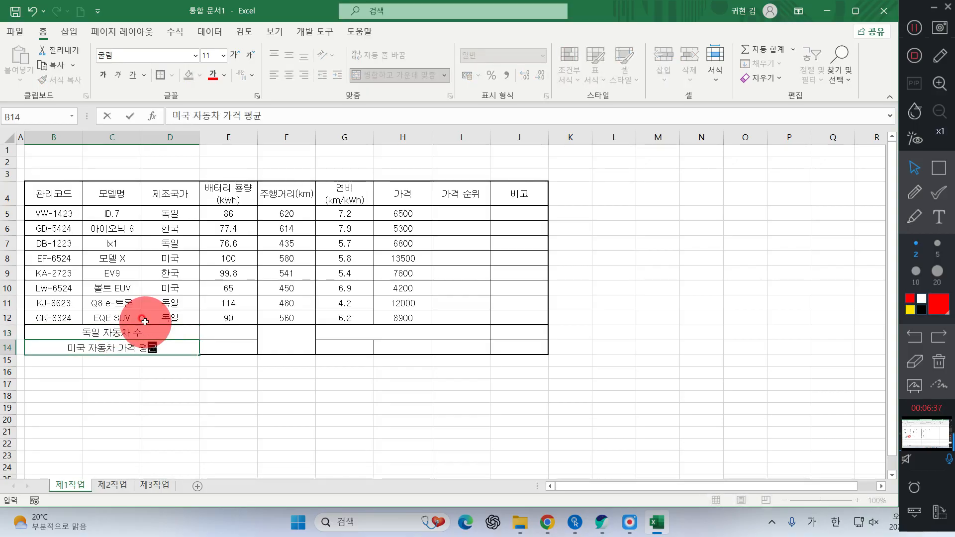
- Enter the labels 모델명 in cell G14 and 가격 in cell I14
key(Tab)
key(Tab)
key(Tab)
text(모)
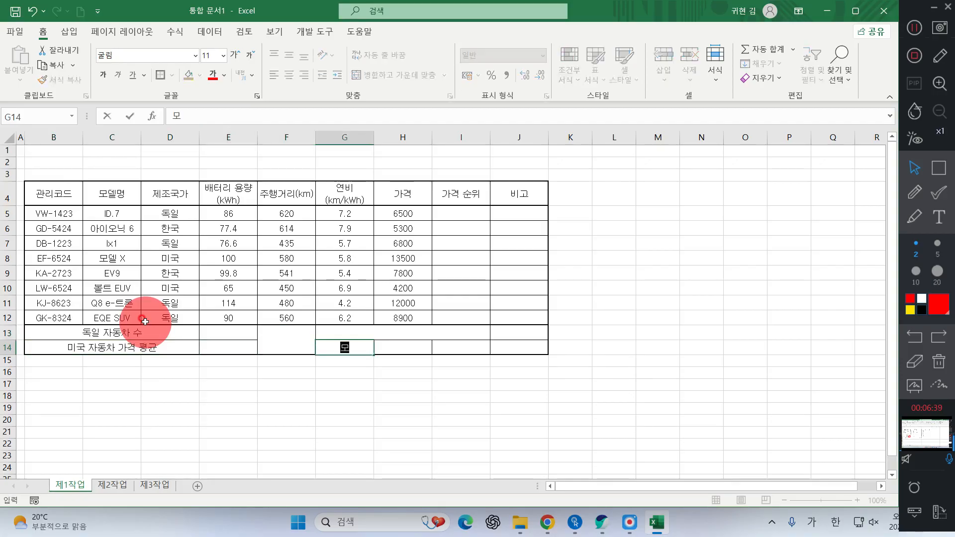
text(델며ㅇ)
key(Tab)
key(Tab)
text(가격)
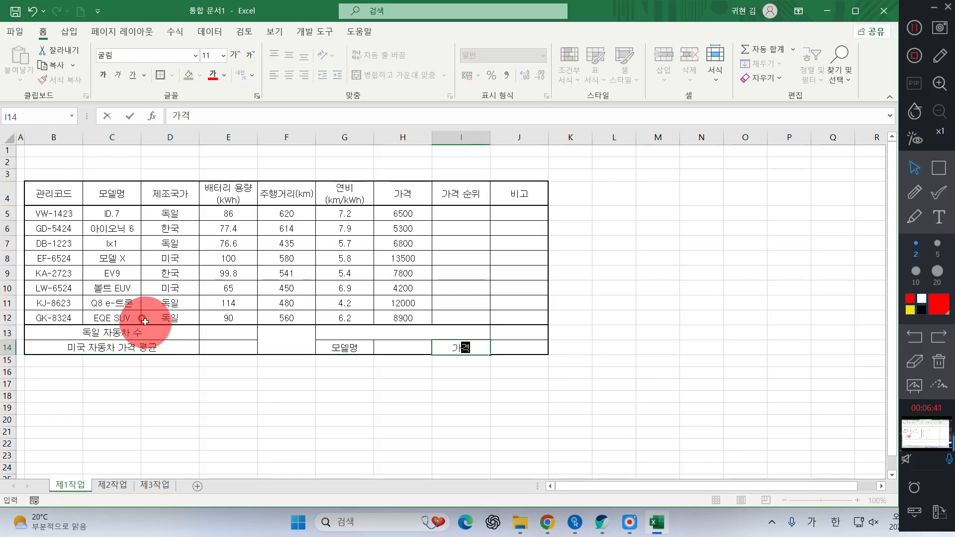
- Enter the label 최대 배터리 용량(kWh) in merged cell G13
key(Up)
text(최대 배터)
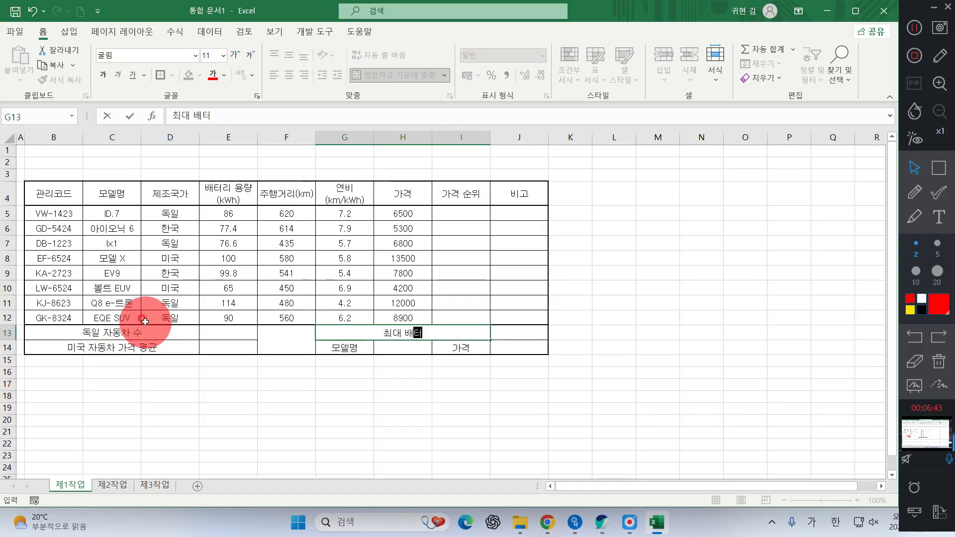
text(리 용량)
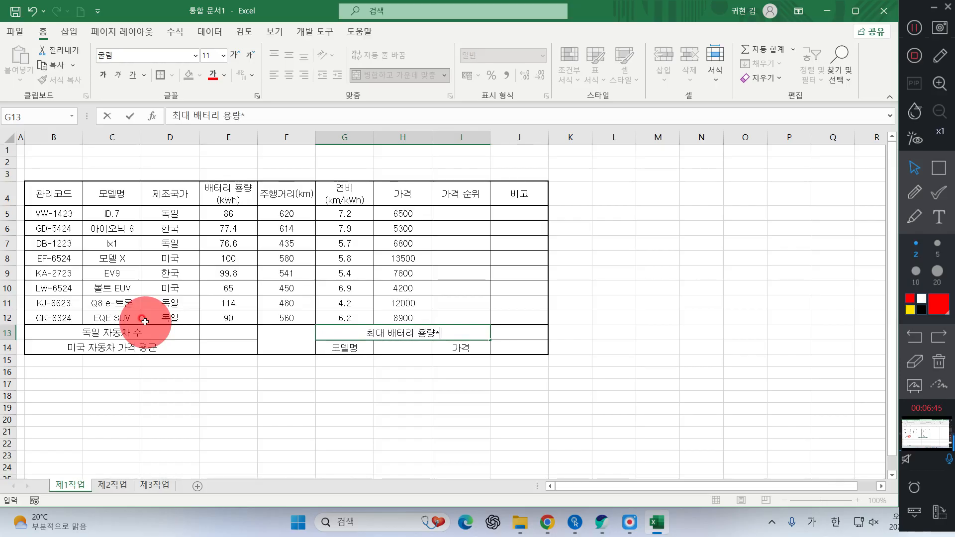
key(Up)
text(()
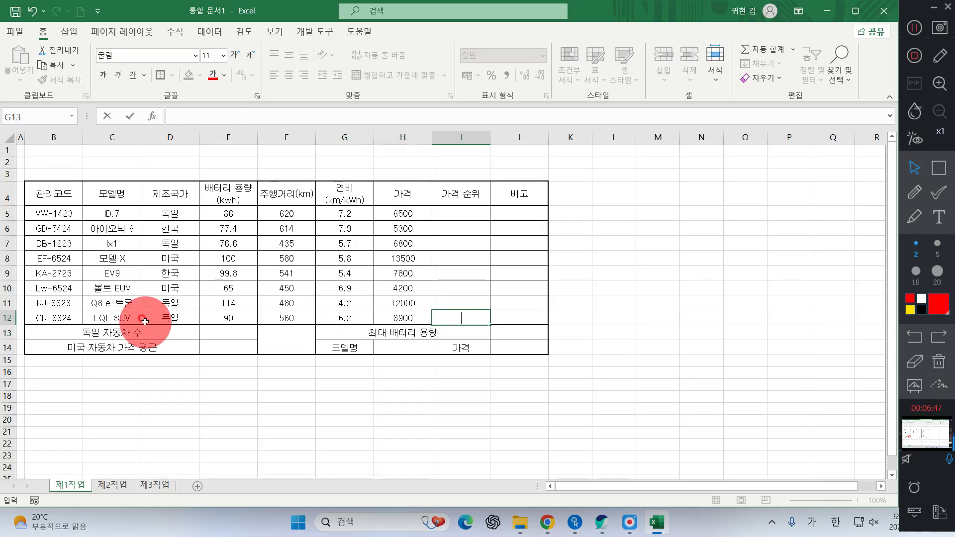
key(Escape)
key(Down)
key(F2)
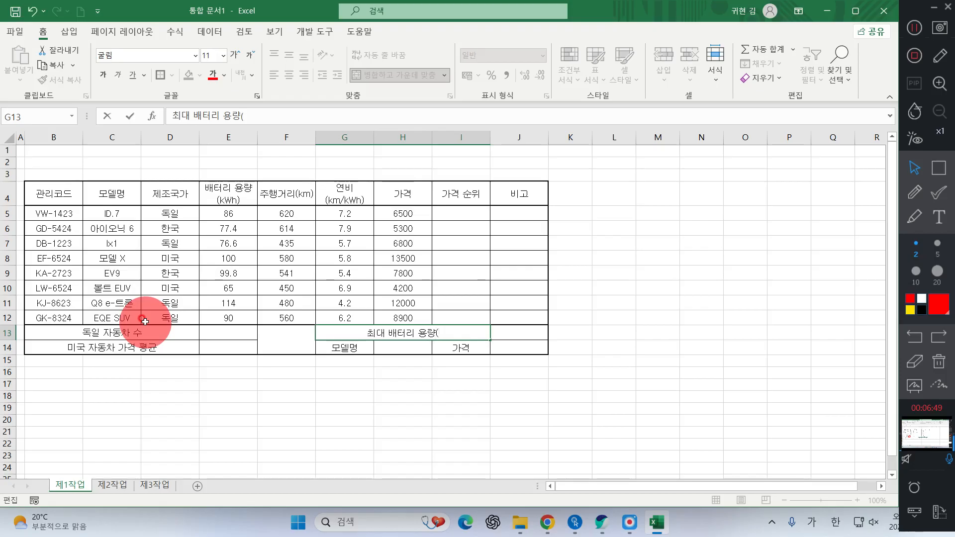
key(Hangul)
text(k)
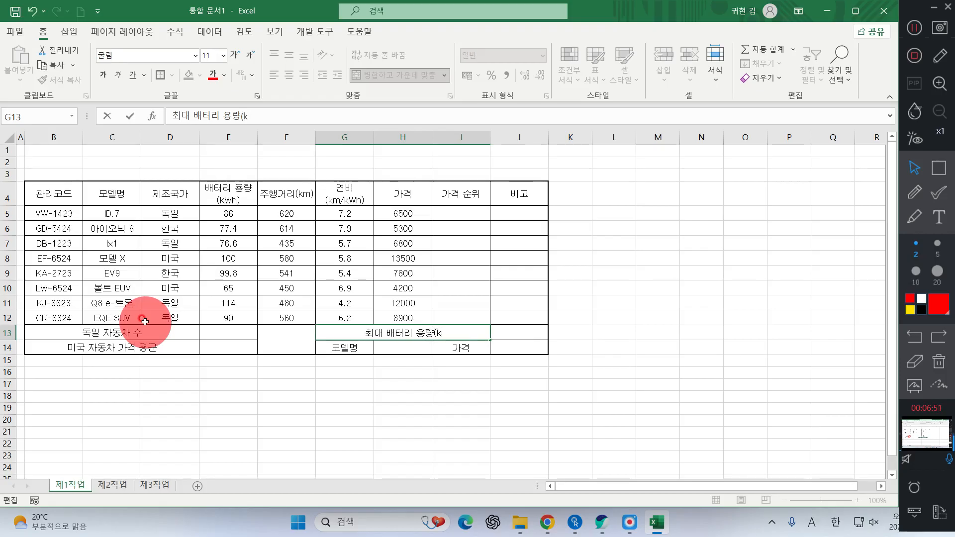
text(Wh))
key(Return)
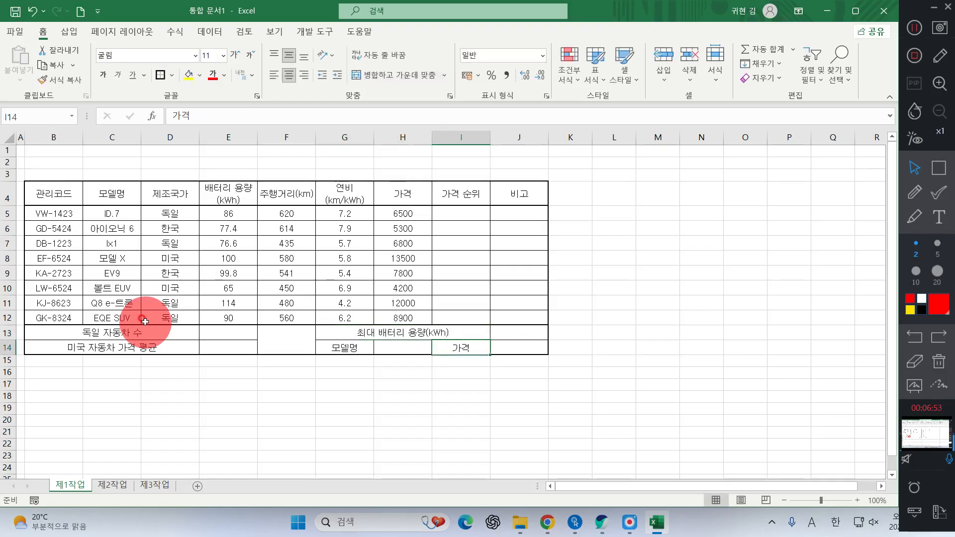
click(446, 317)
click(516, 260)
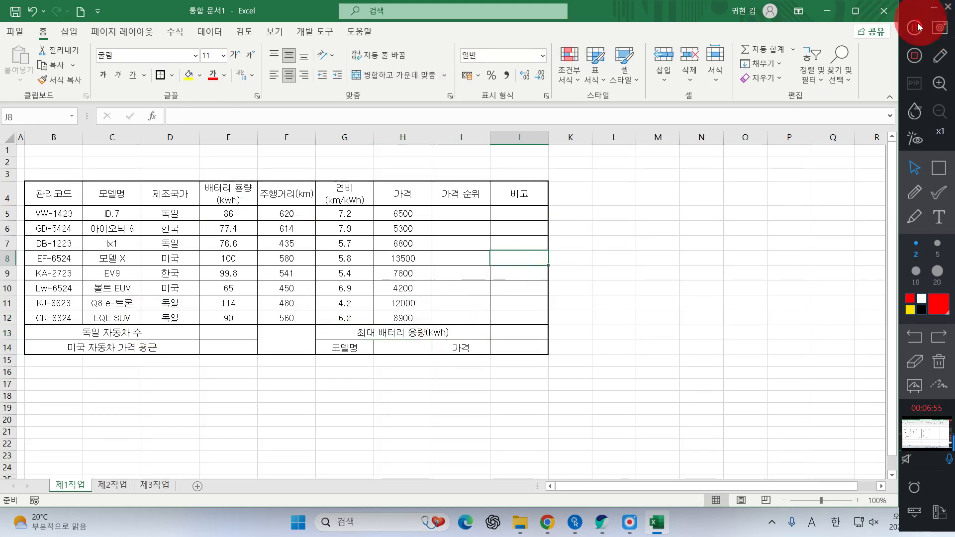
click(915, 28)
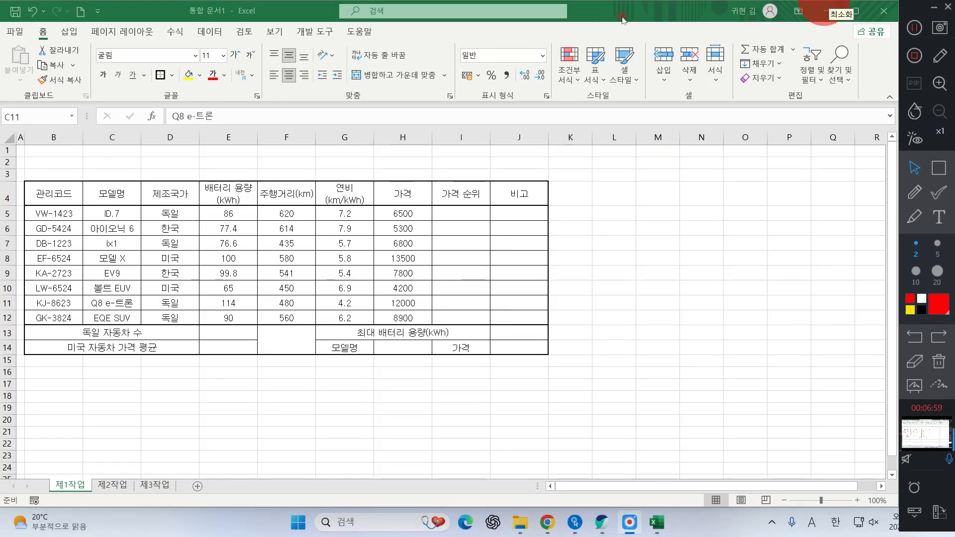
- Add both diagonal border lines to the merged cell F13:F14 so that they cross
click(264, 341)
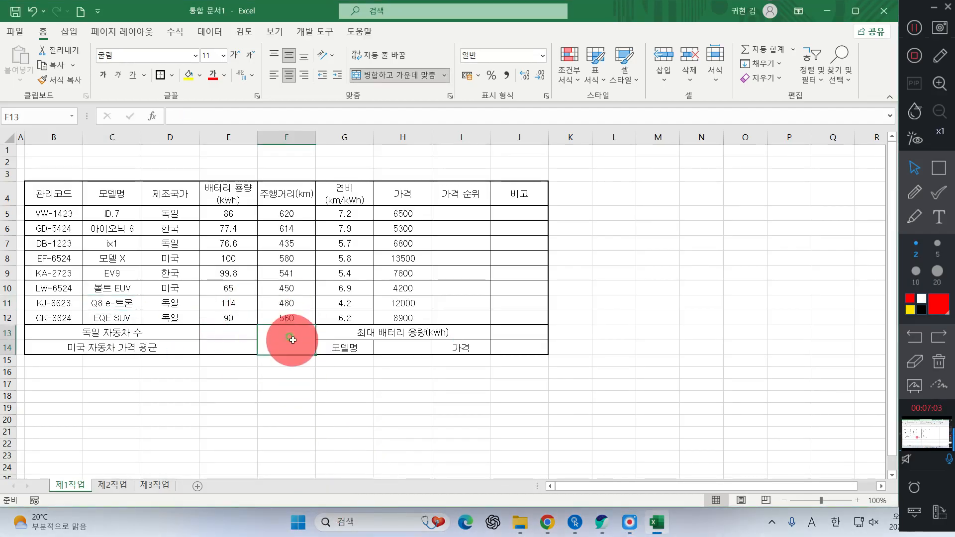
right_click(280, 329)
click(339, 424)
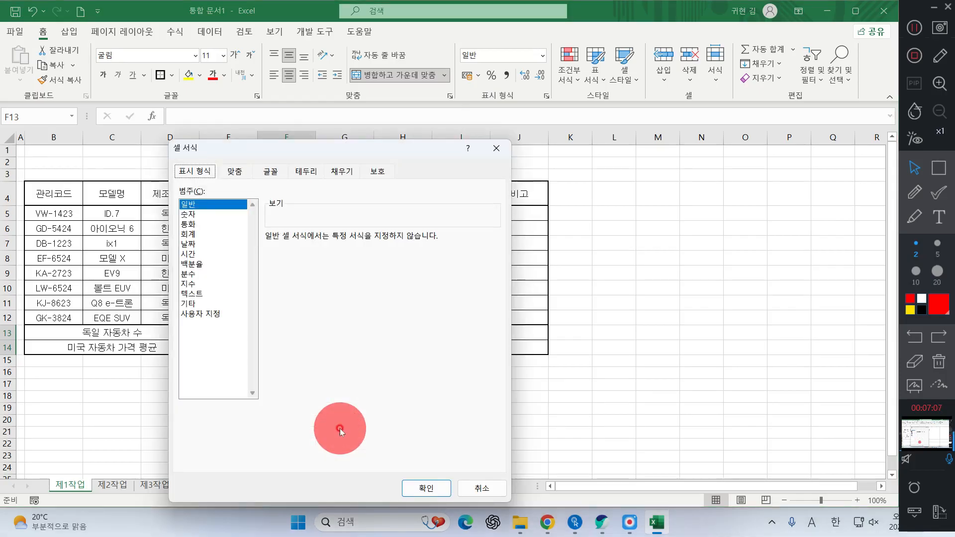
click(302, 172)
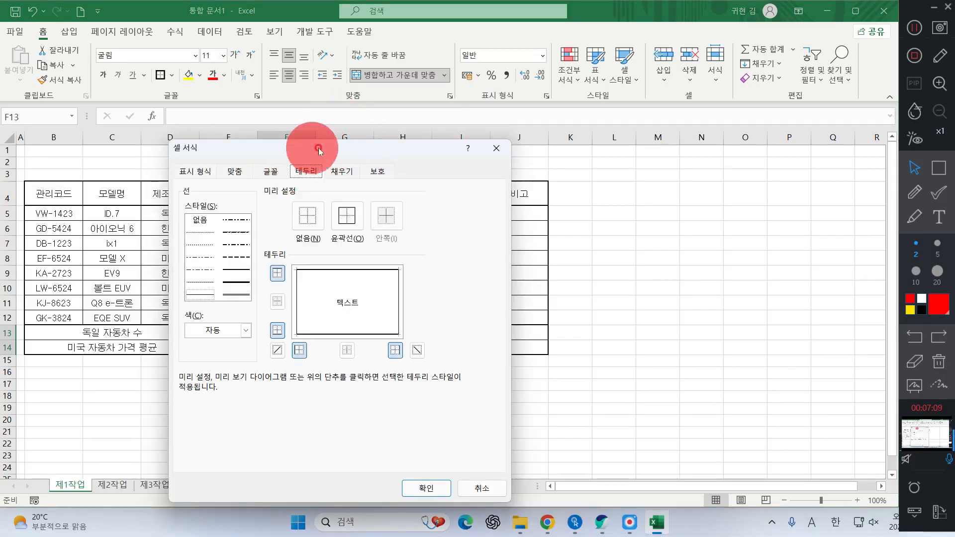
click(276, 349)
click(417, 350)
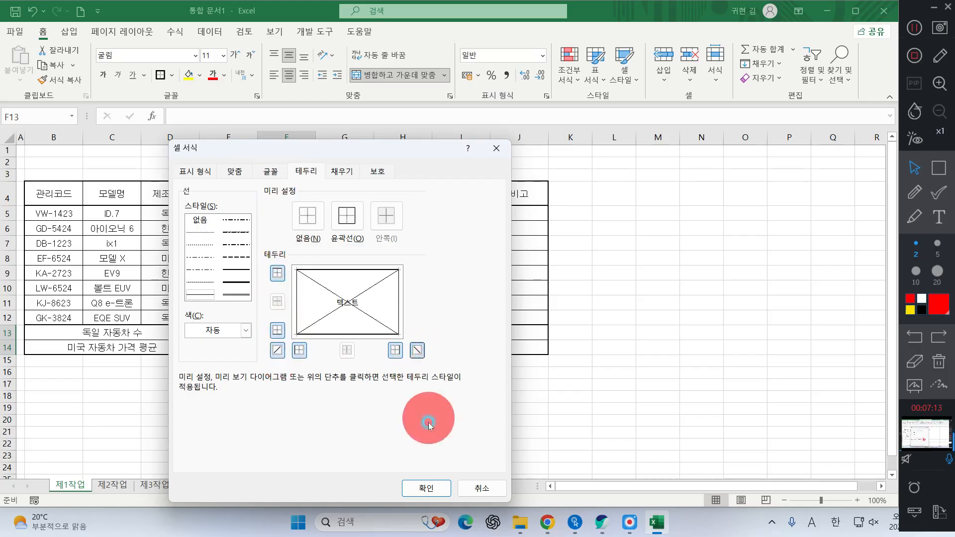
click(426, 488)
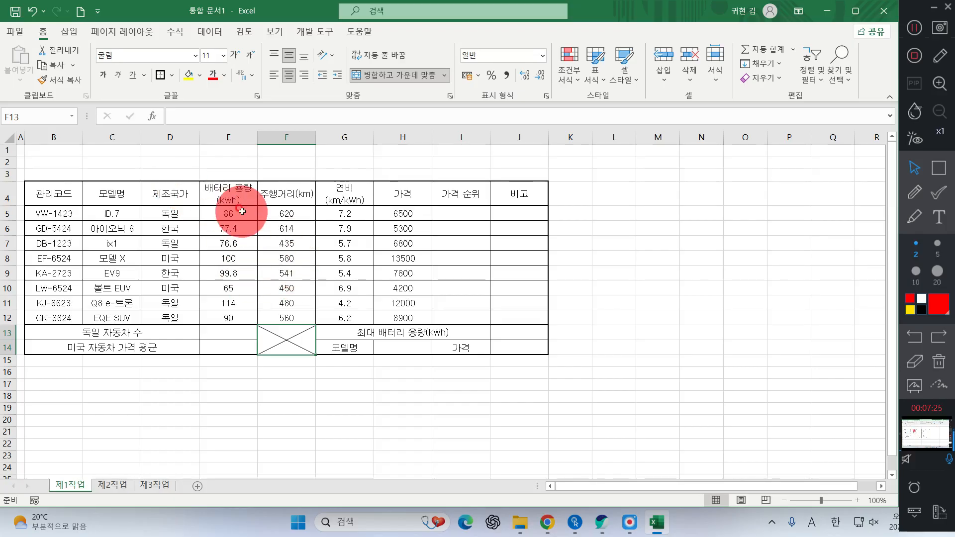
- Switch to the exam PDF 한글엑셀(A형)_문제지.pdf in the browser and read the 제1작업 conditions on font, alignment and title shape
click(601, 522)
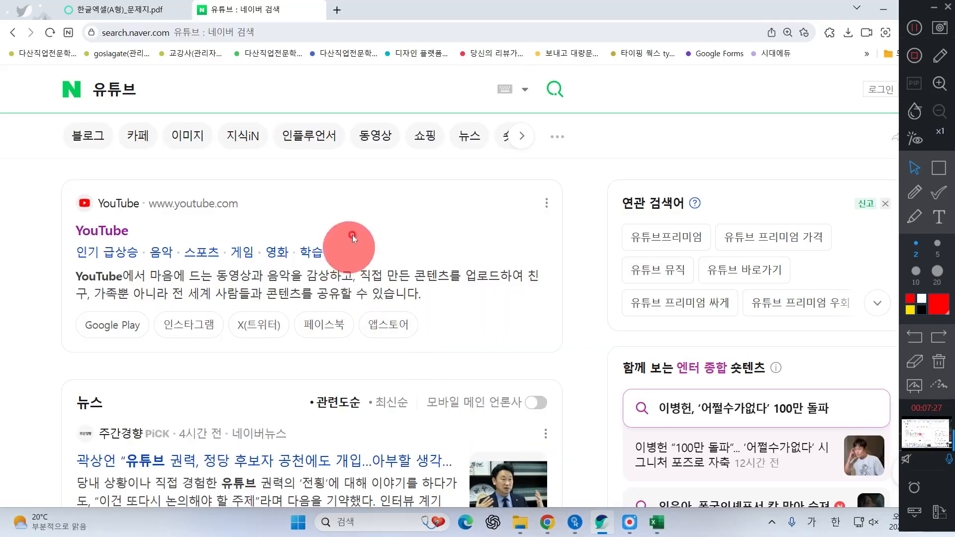
click(119, 10)
scroll(408, 341, up, 20)
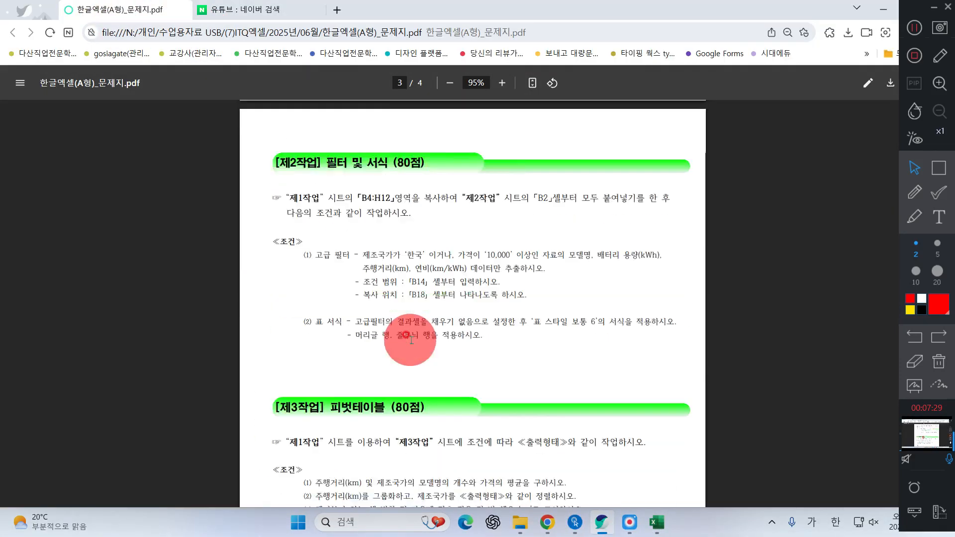
scroll(419, 338, up, 1)
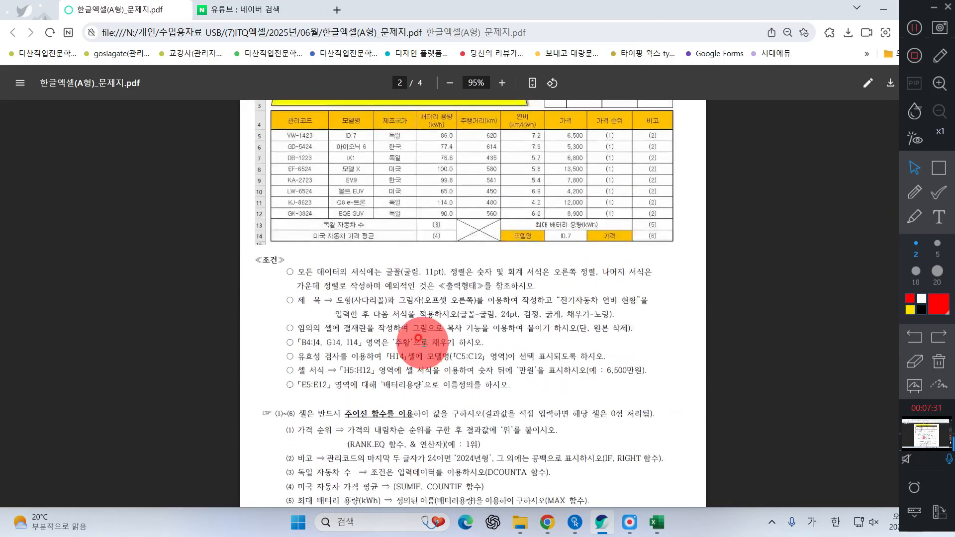
key(super+space)
drag(446, 330, 452, 328)
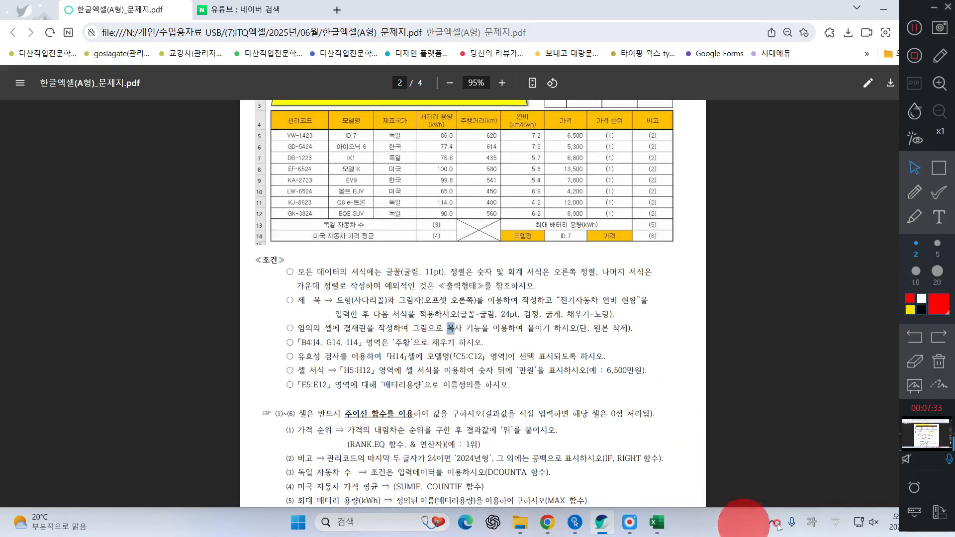
click(841, 520)
click(808, 449)
scroll(549, 303, up, 2)
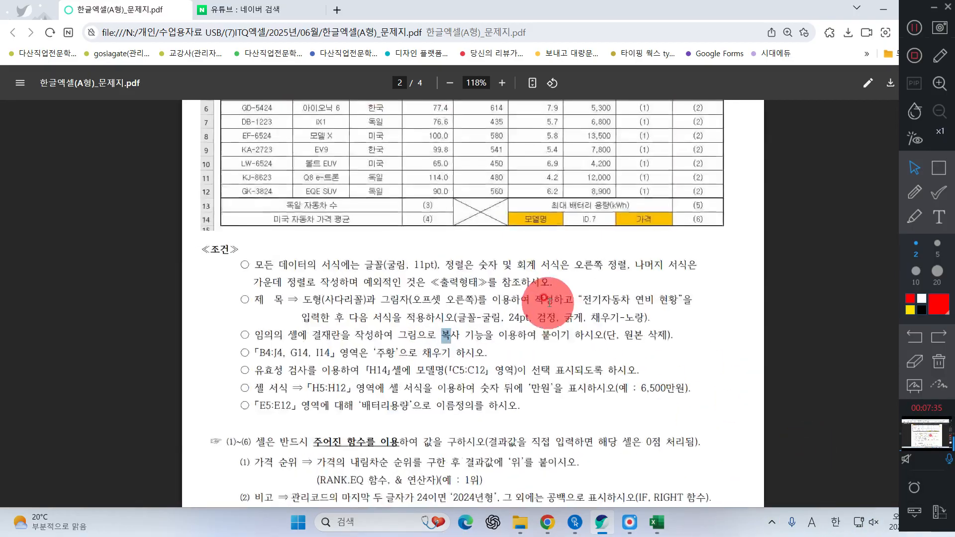
drag(199, 257, 599, 278)
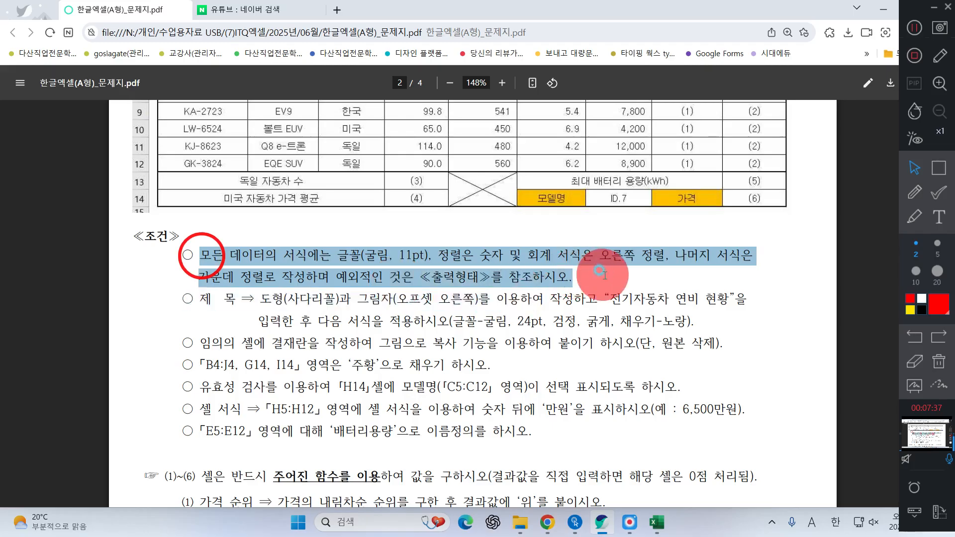
click(883, 9)
- Right-align the numeric range E5:H12 and apply the comma number style to it
drag(228, 214, 384, 313)
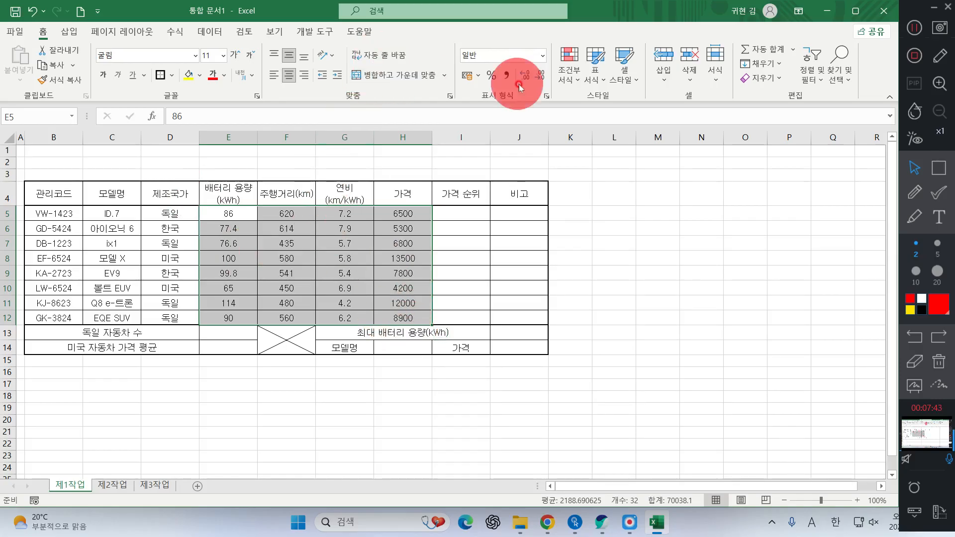
click(305, 74)
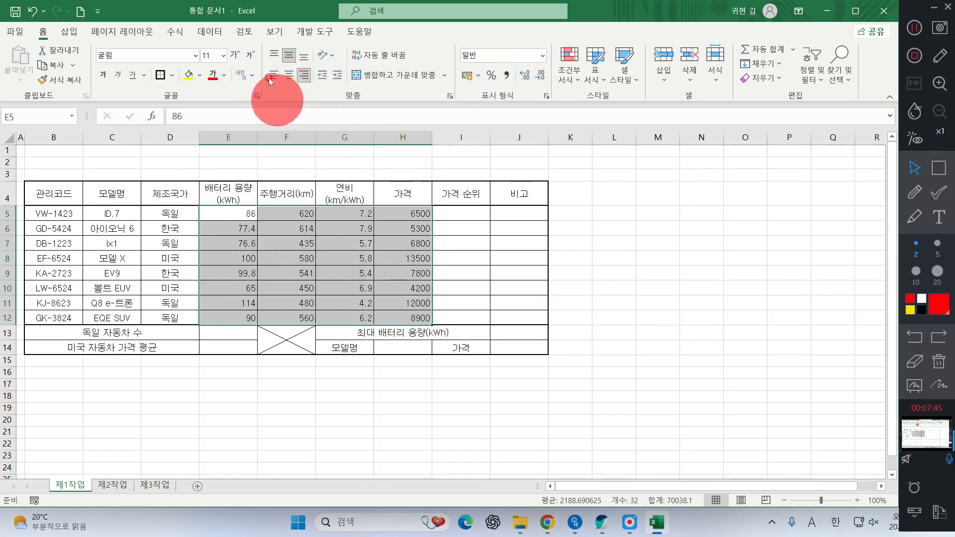
click(508, 74)
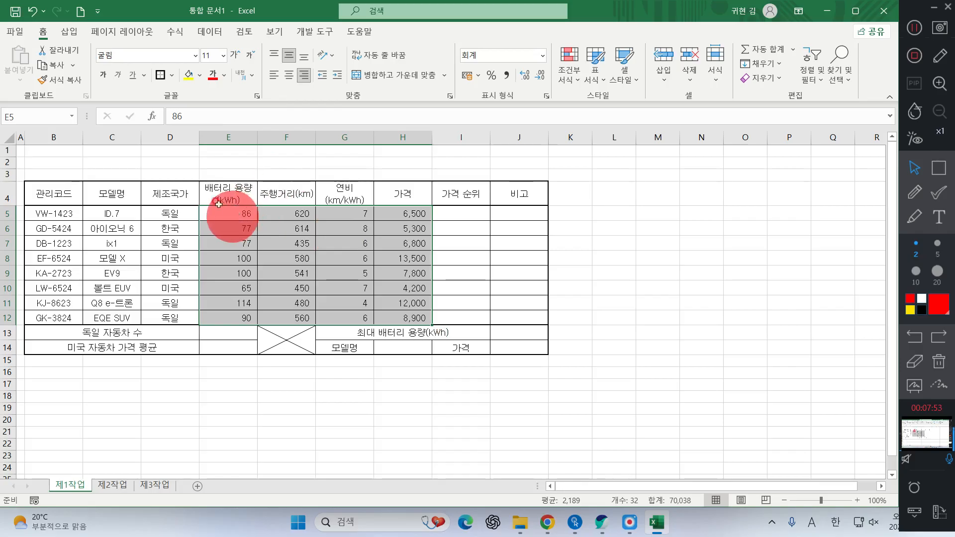
- Show one decimal place in the battery capacity cells E5:E12 and the efficiency cells G5:G12
drag(239, 214, 230, 313)
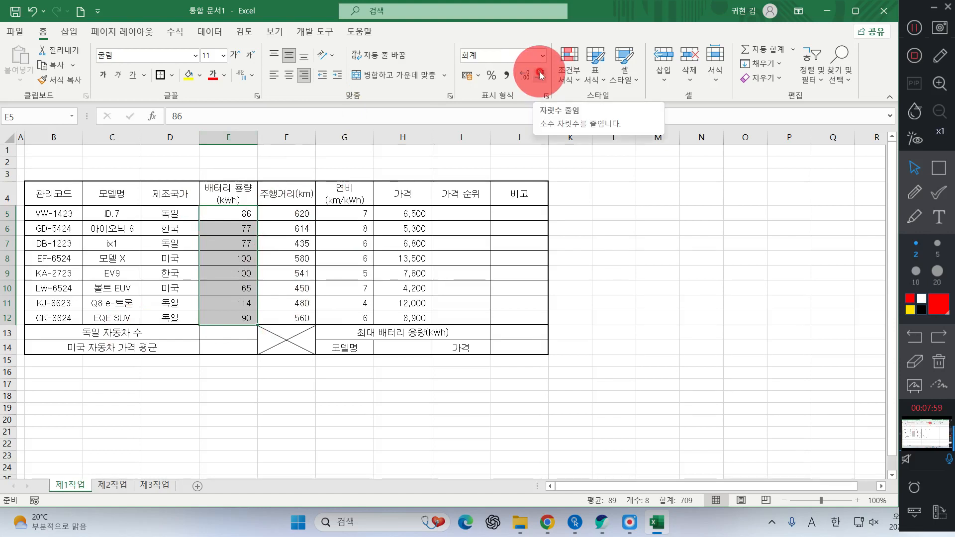
click(522, 76)
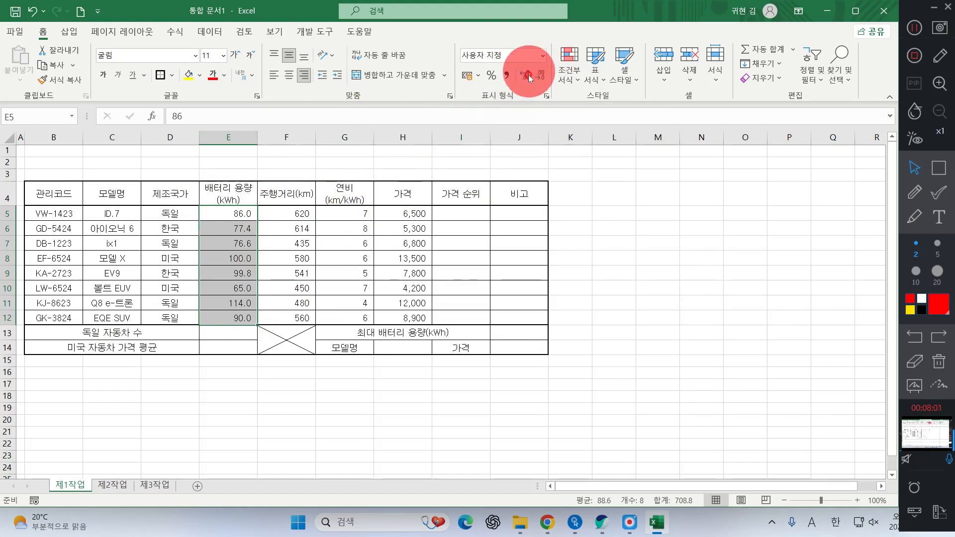
drag(360, 212, 344, 313)
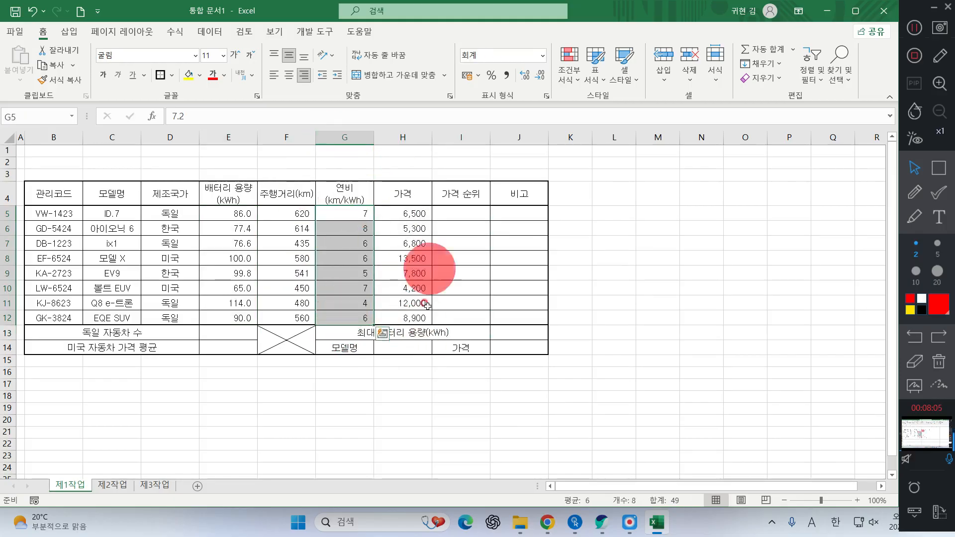
click(526, 80)
click(393, 259)
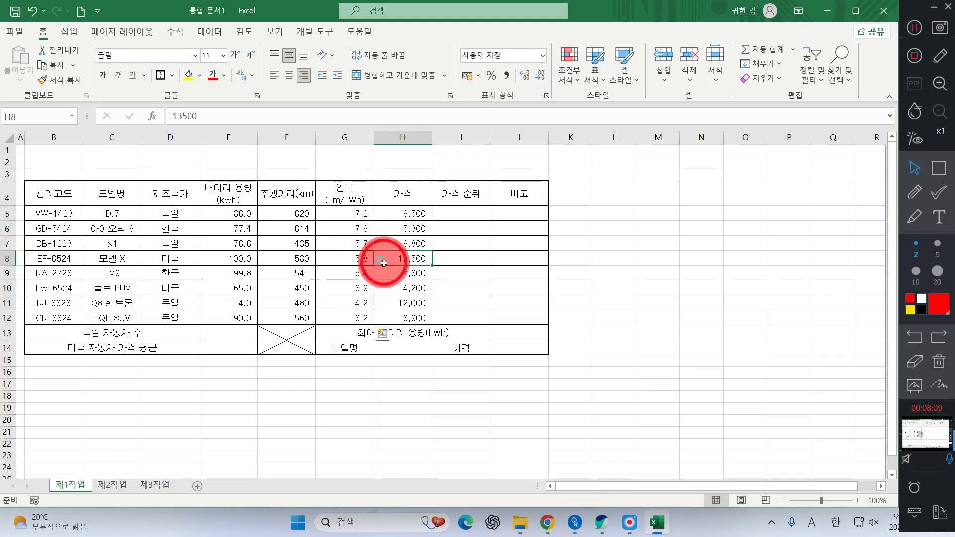
click(915, 28)
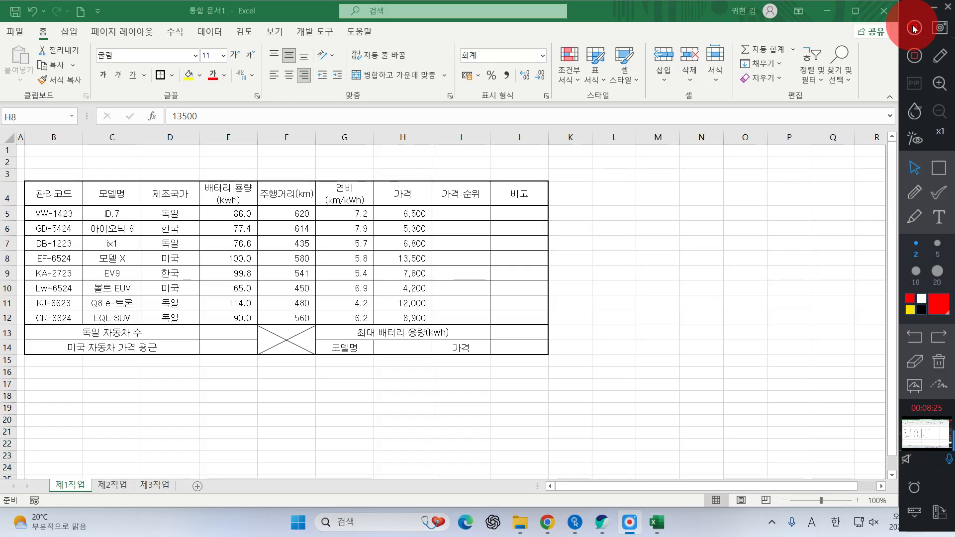
- Increase the row height of rows 1 to 3 above the table to make room for the title
click(13, 144)
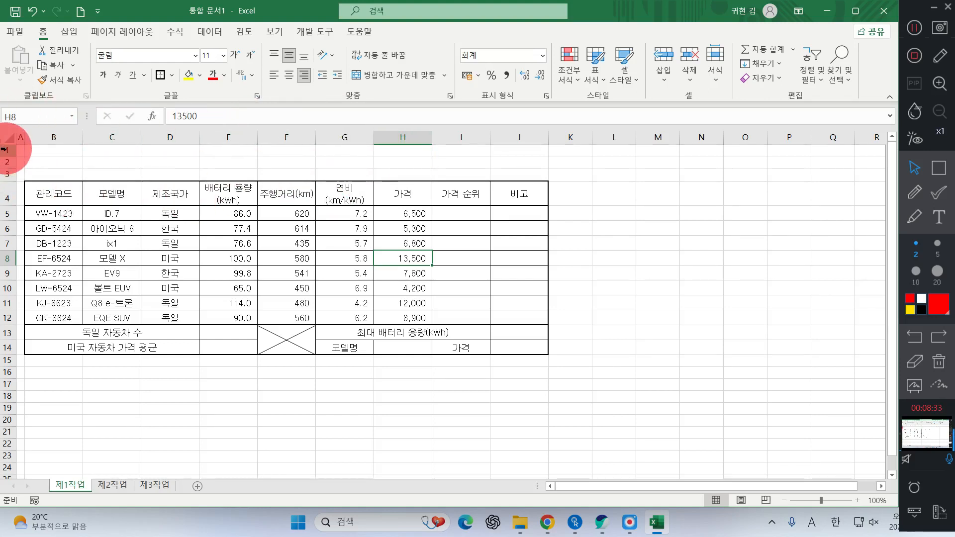
drag(5, 148, 13, 177)
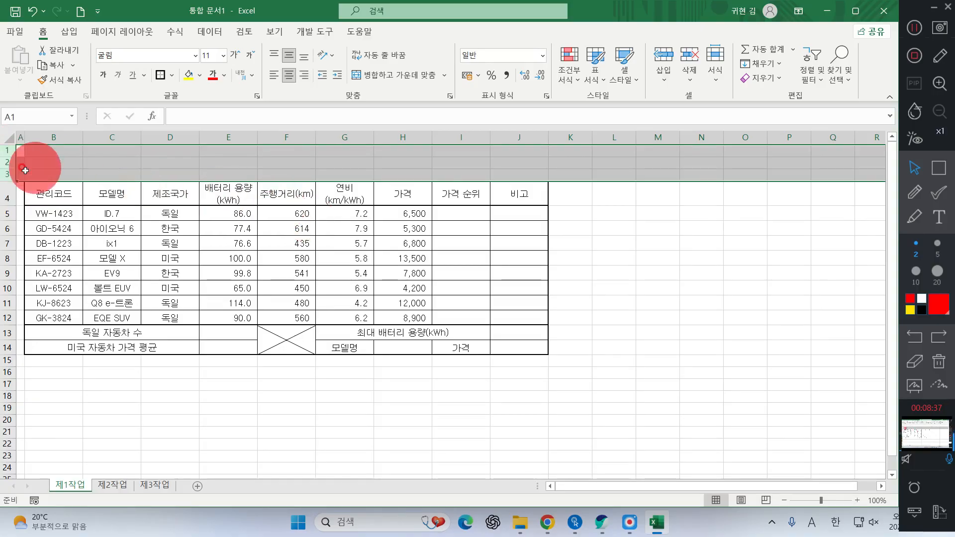
right_click(2, 160)
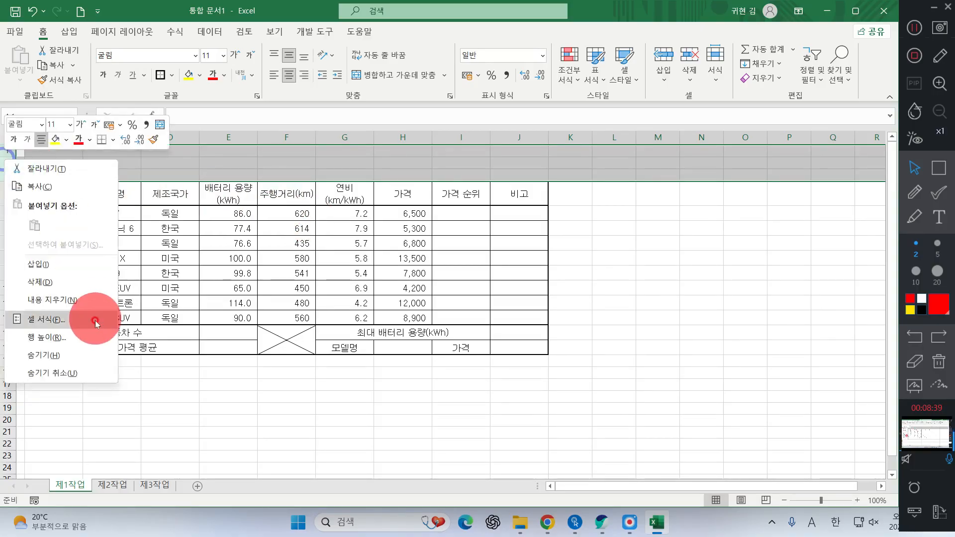
click(92, 337)
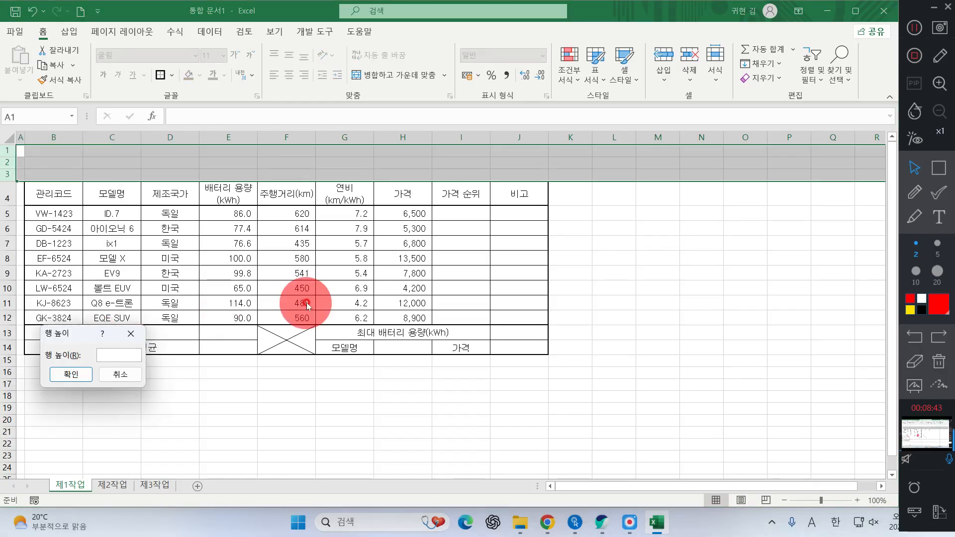
key(Return)
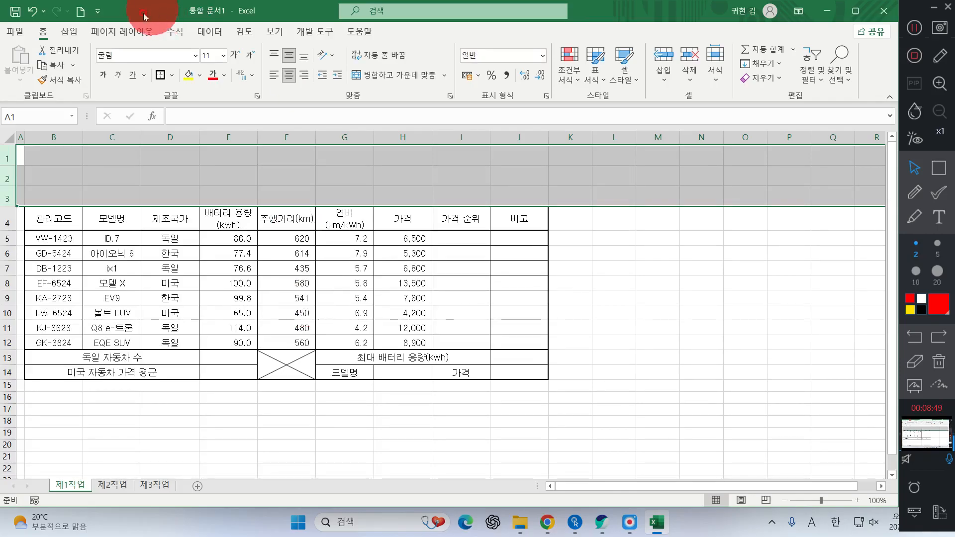
- Draw a trapezoid shape about 13.89 cm wide and 1.97 cm high across columns B to G in rows 1 to 3
click(71, 33)
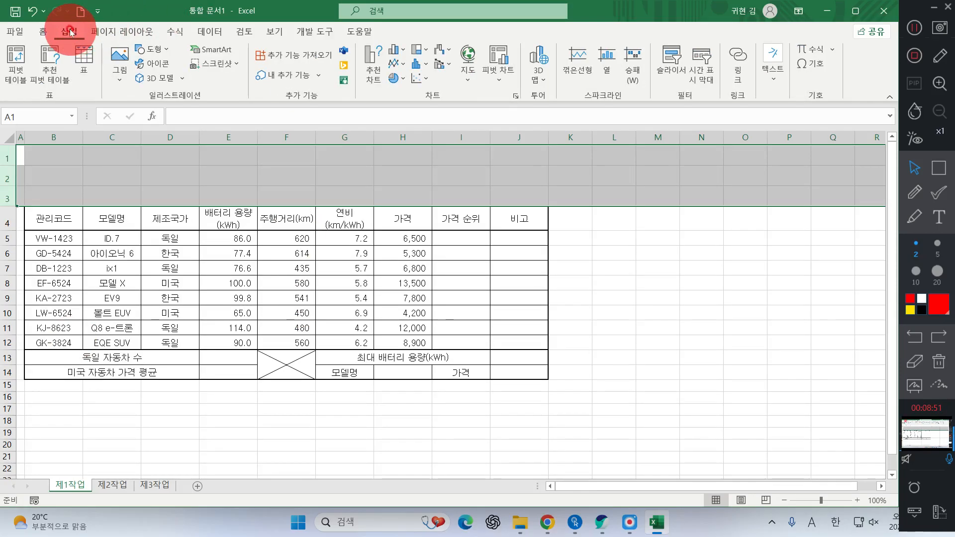
click(155, 50)
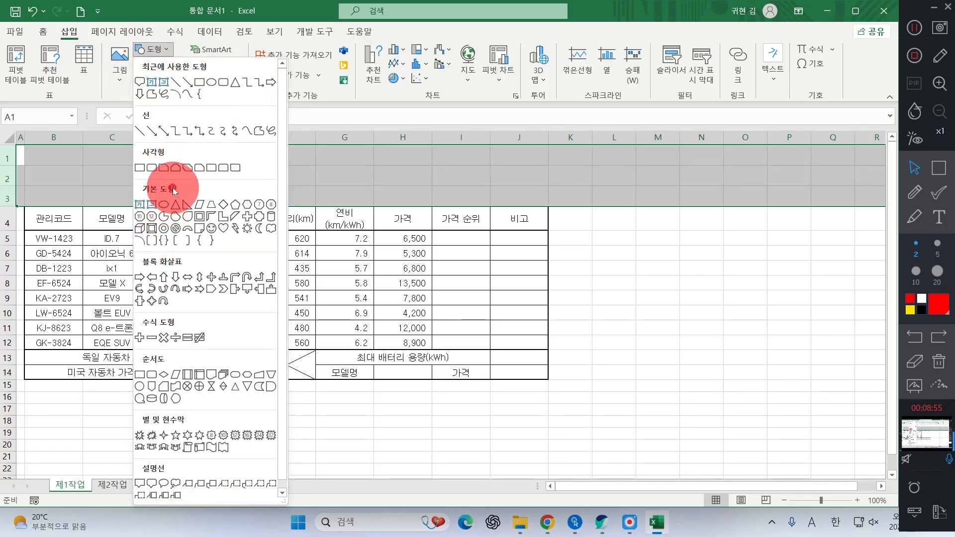
click(211, 204)
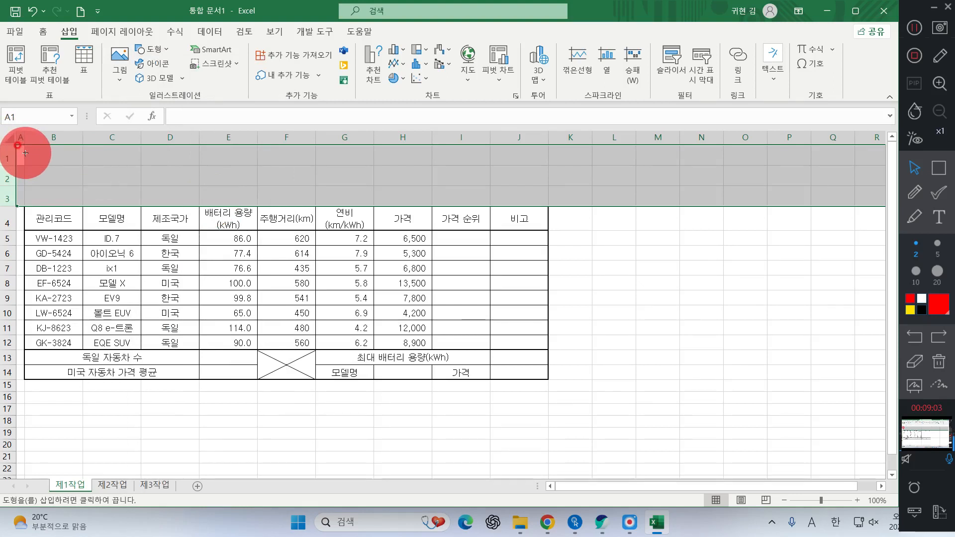
mouse_move(27, 153)
mouse_down()
mouse_move(361, 193)
mouse_move(352, 199)
mouse_up()
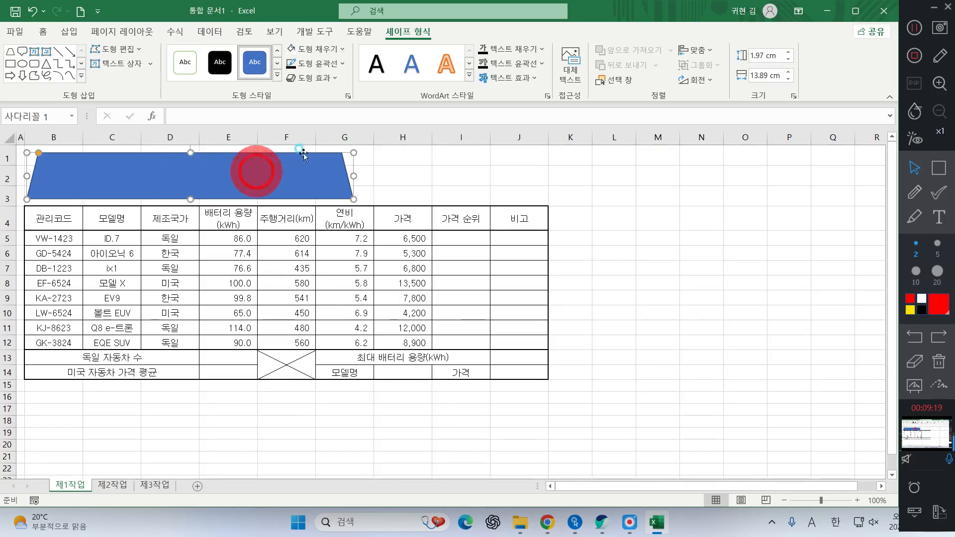
- Apply the outer offset-right shadow (오프셋 오른쪽) to the trapezoid shape
click(330, 50)
click(324, 50)
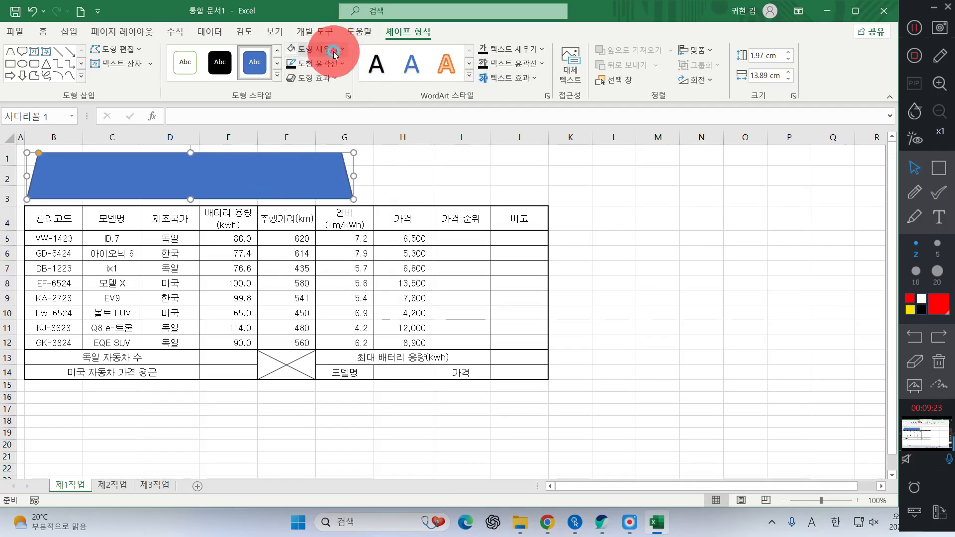
click(323, 78)
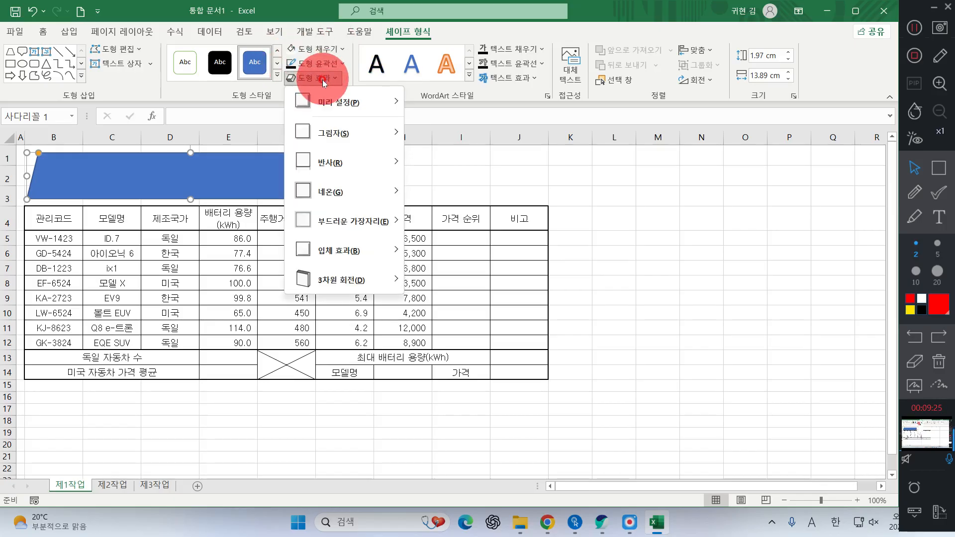
click(337, 139)
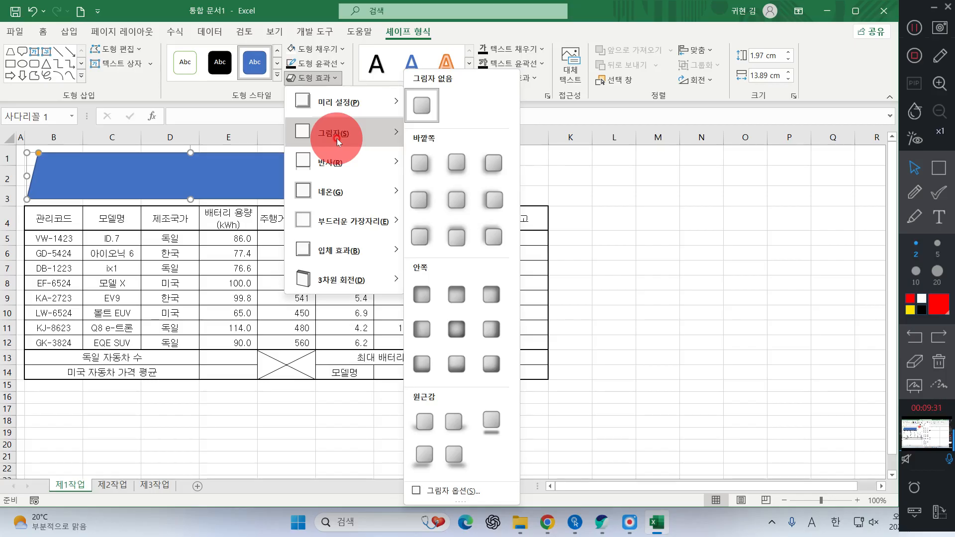
click(411, 196)
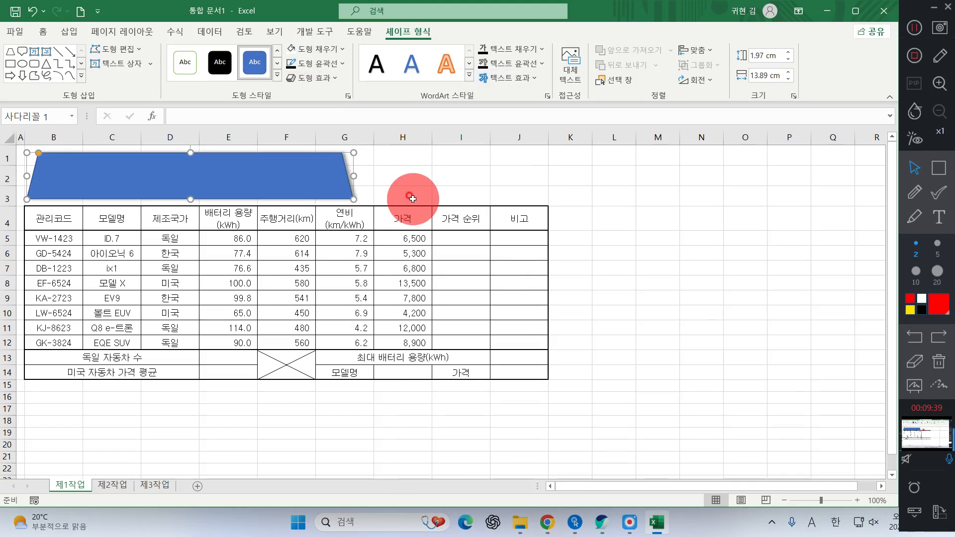
- Enter the title text 전기자동차 연비 현황 in the trapezoid
text(wjs)
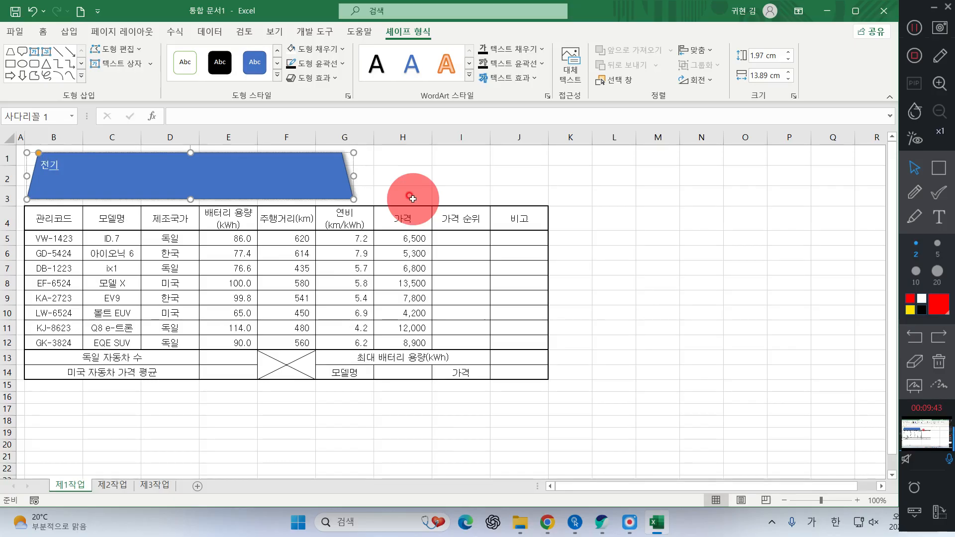
text(rlwkeh)
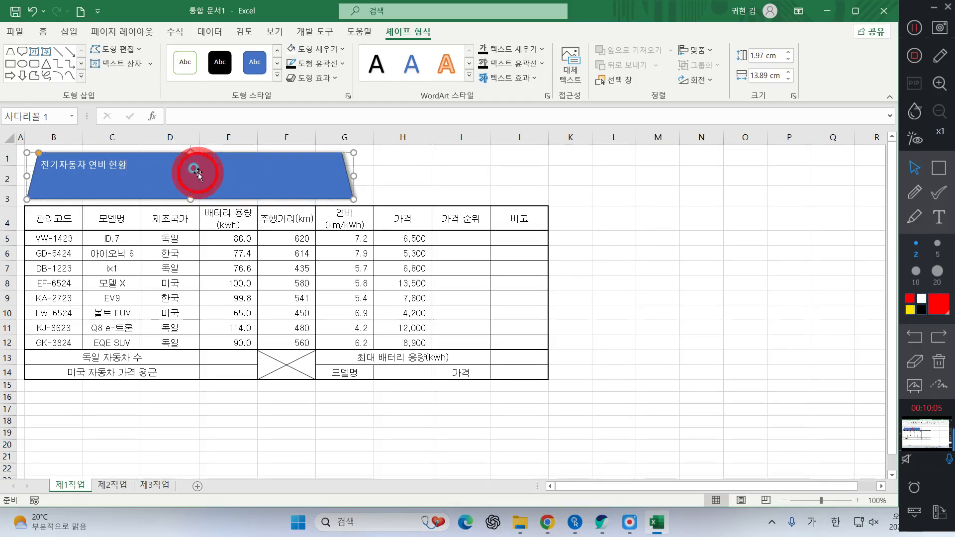
- Format the trapezoid's title text in the 굴림 font at size 24 in bold
click(45, 33)
click(133, 59)
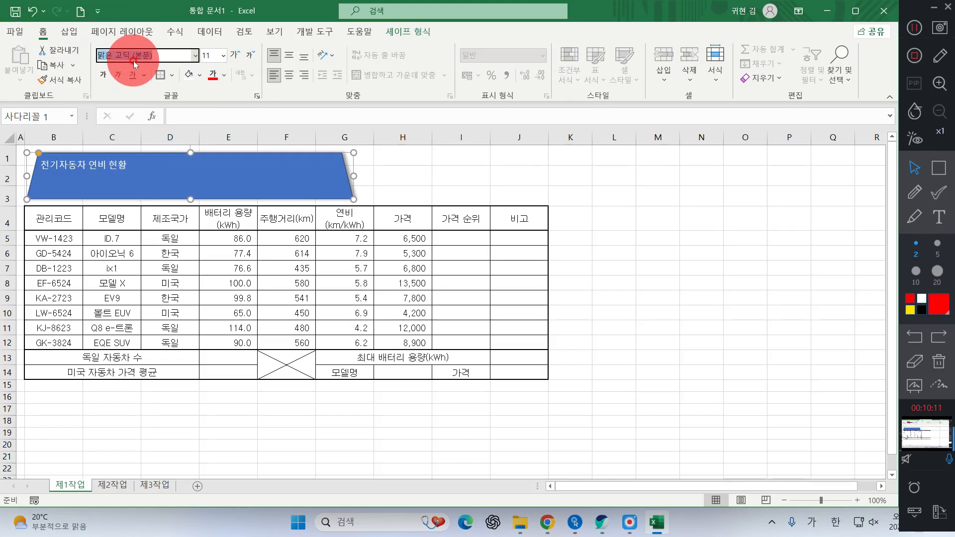
text(ㄱ)
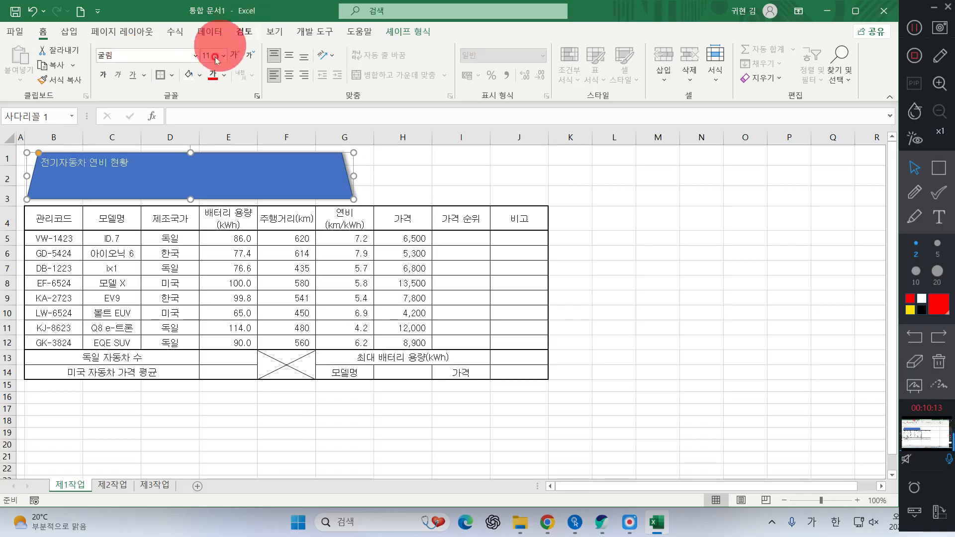
click(205, 55)
text(2)
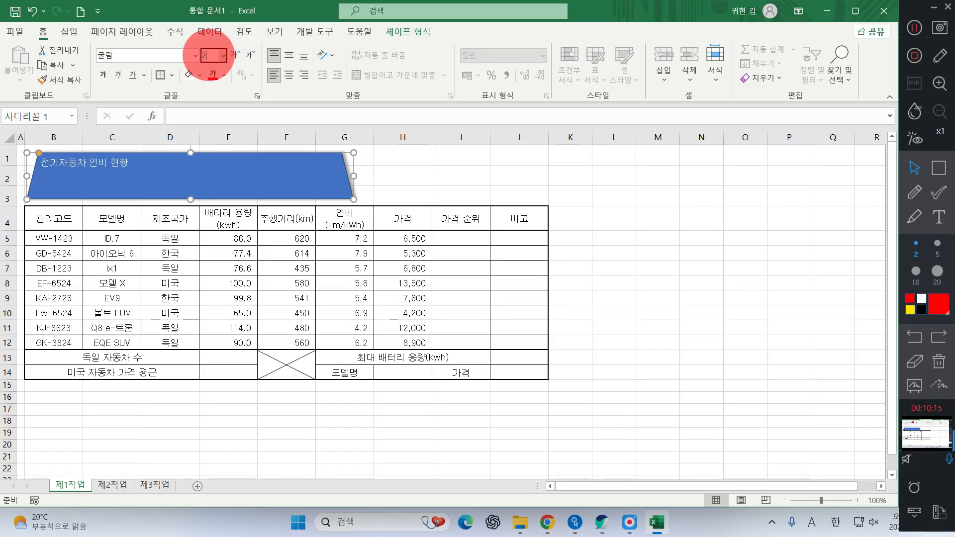
text(4)
key(Return)
click(103, 75)
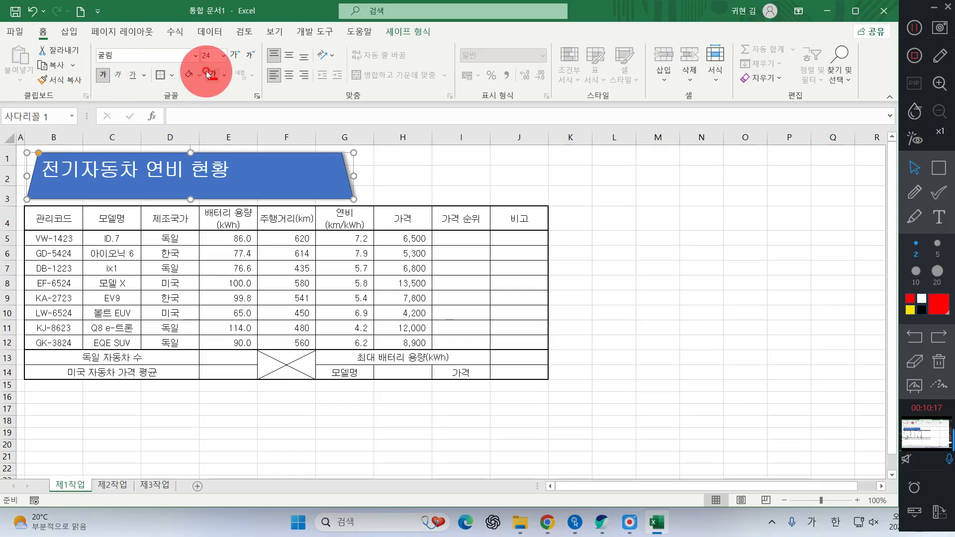
- Fill the trapezoid yellow with black title text, and center the text both vertically and horizontally
click(198, 76)
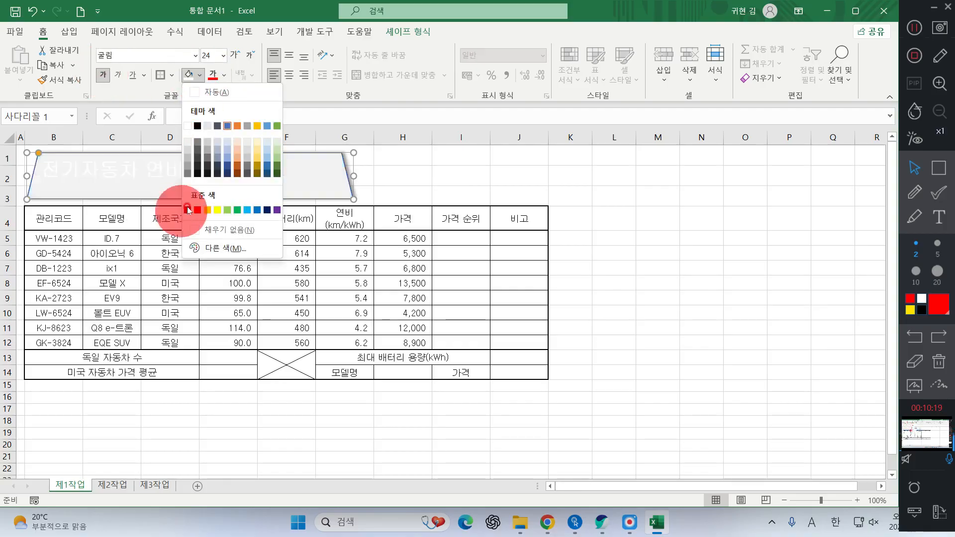
click(217, 210)
click(224, 76)
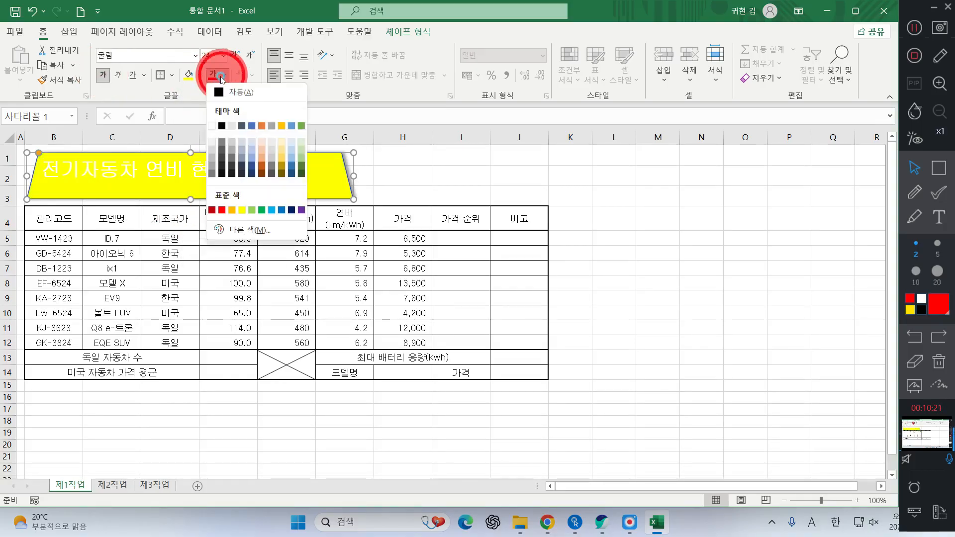
click(221, 126)
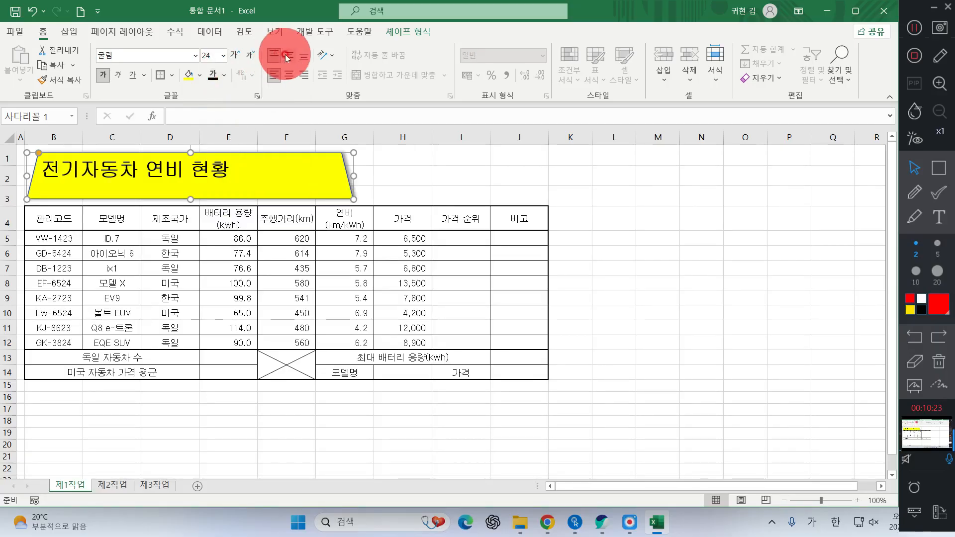
click(286, 57)
click(289, 76)
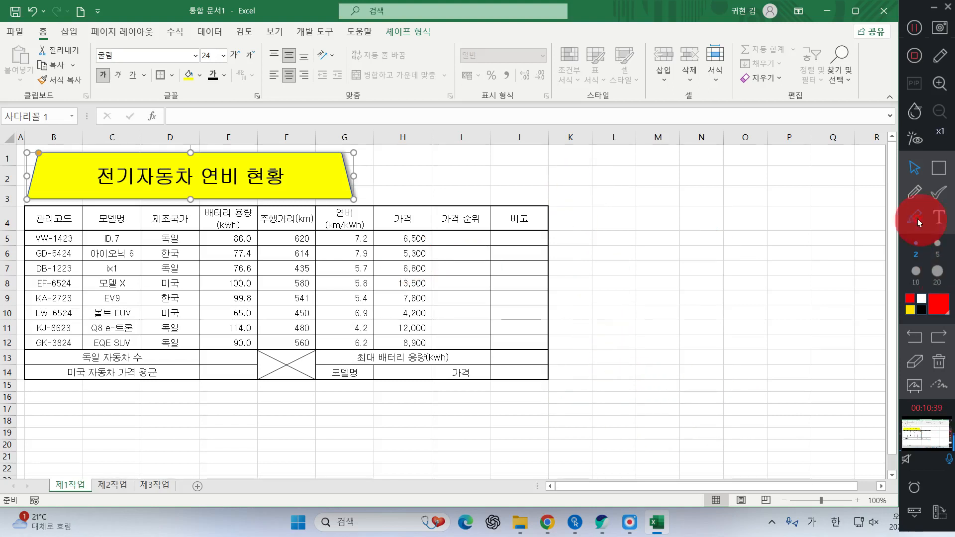
click(915, 191)
drag(670, 213, 826, 377)
mouse_move(770, 195)
mouse_down()
mouse_move(743, 222)
mouse_move(699, 305)
mouse_up()
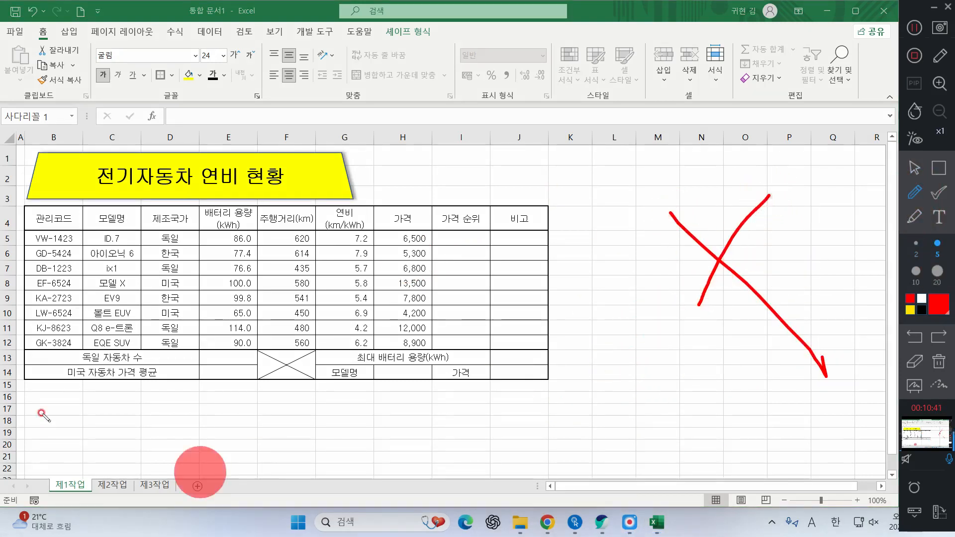
drag(53, 336, 256, 430)
drag(234, 363, 130, 475)
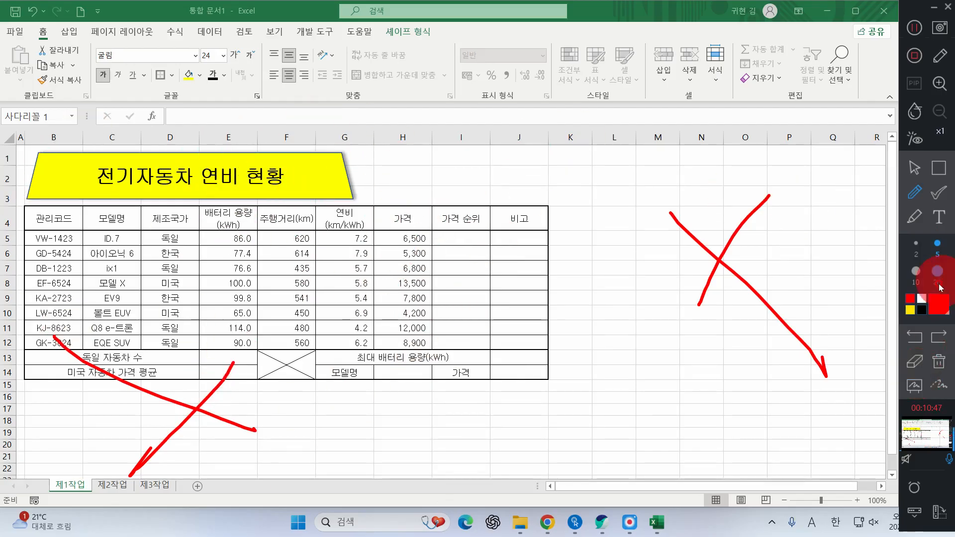
click(937, 363)
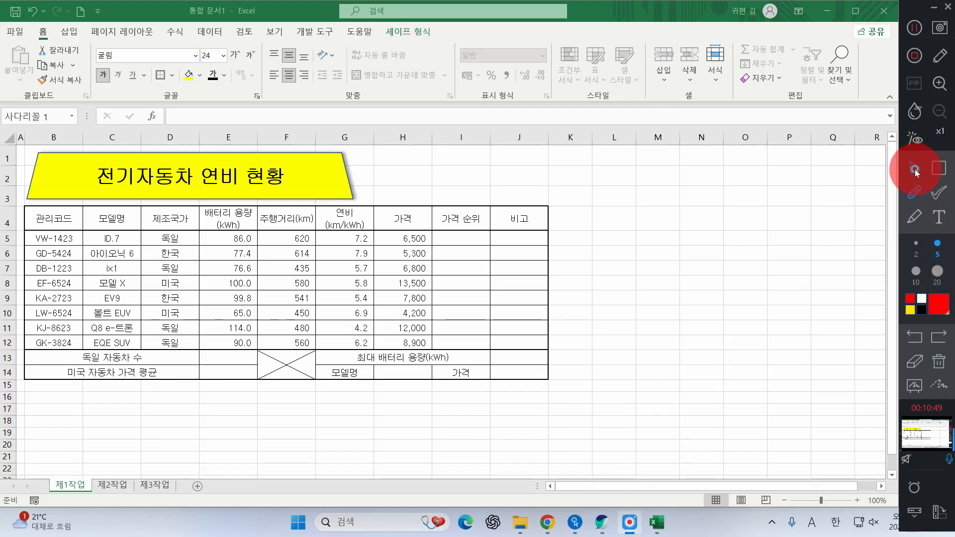
click(916, 171)
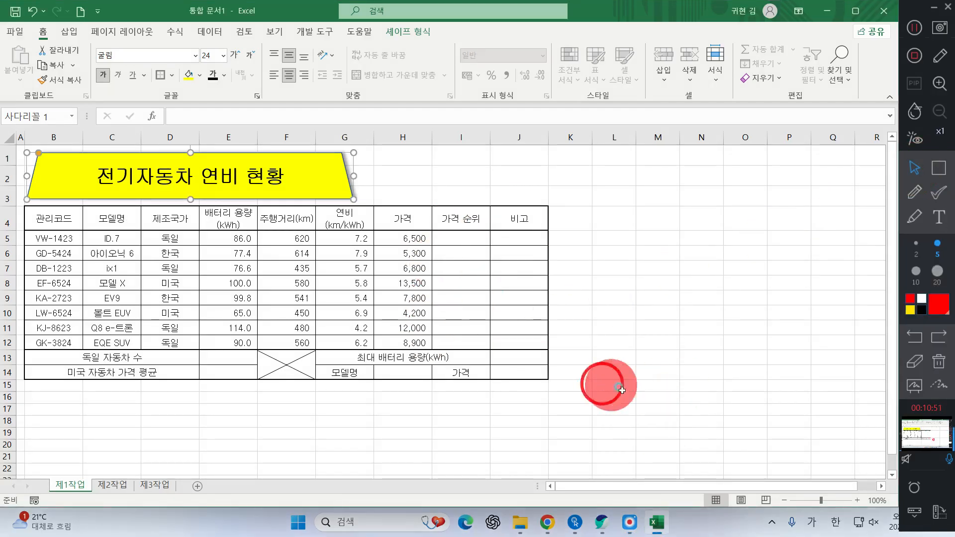
- Apply all borders to the range L16:O17 to start the approval box away from the main table
drag(609, 411, 755, 423)
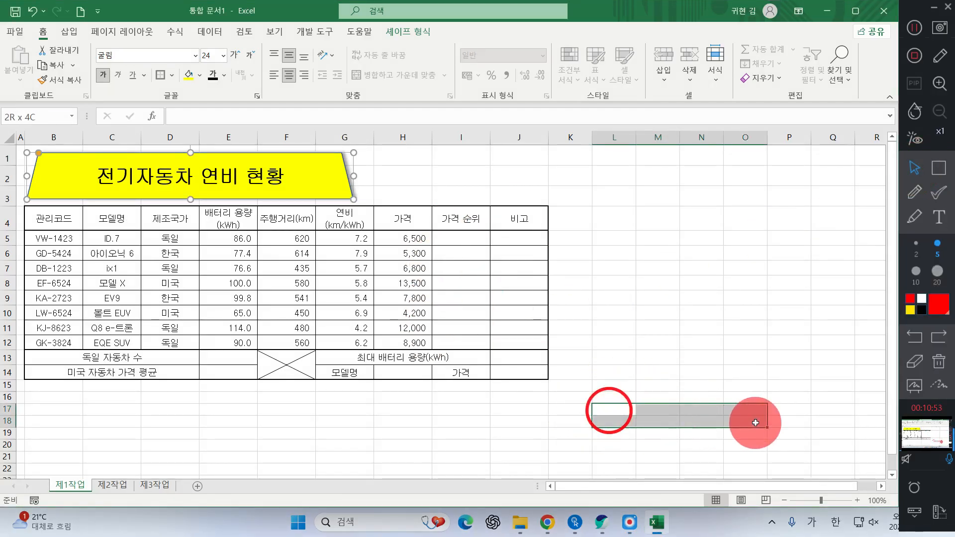
drag(625, 397, 751, 404)
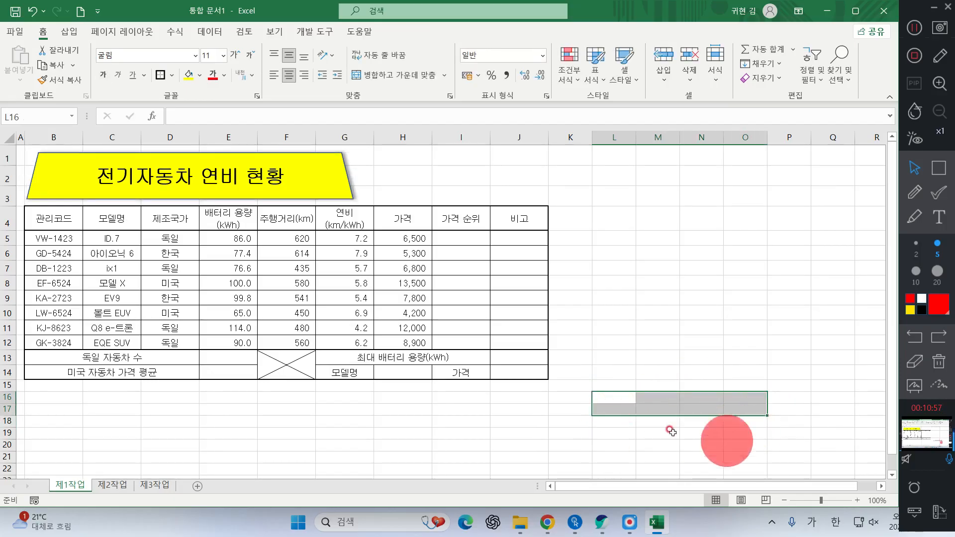
click(171, 75)
click(183, 201)
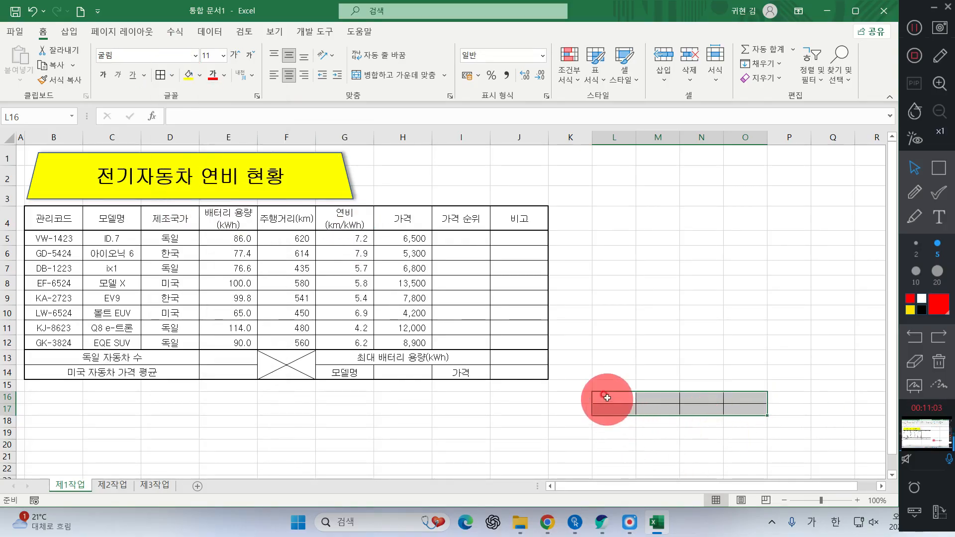
- Merge and center L16:L17 and enter 확인 with the two characters on separate lines
drag(607, 396, 611, 408)
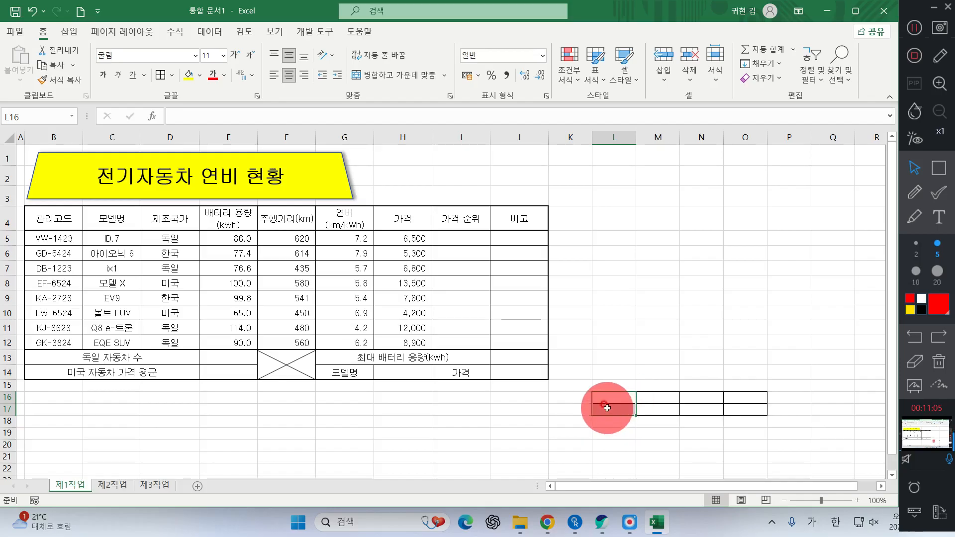
click(395, 76)
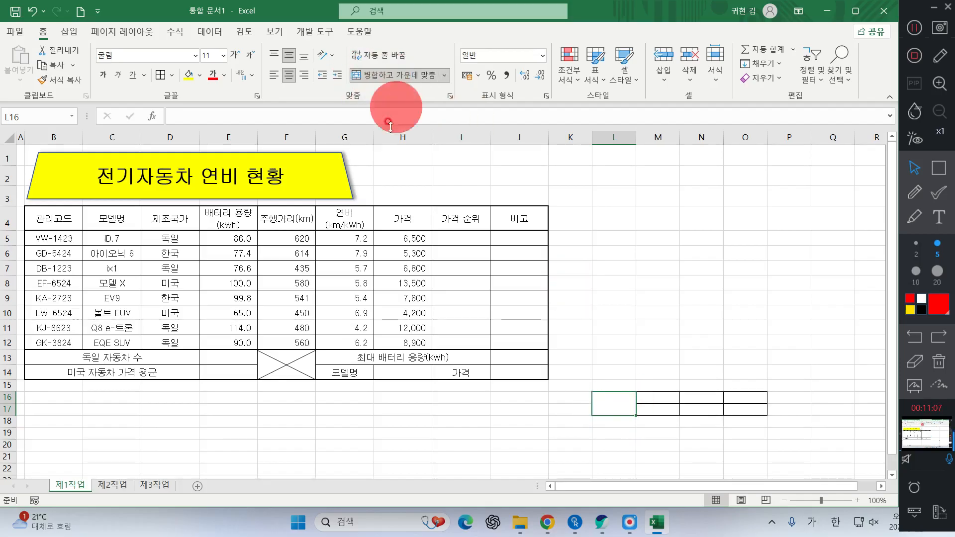
text(ㅎ)
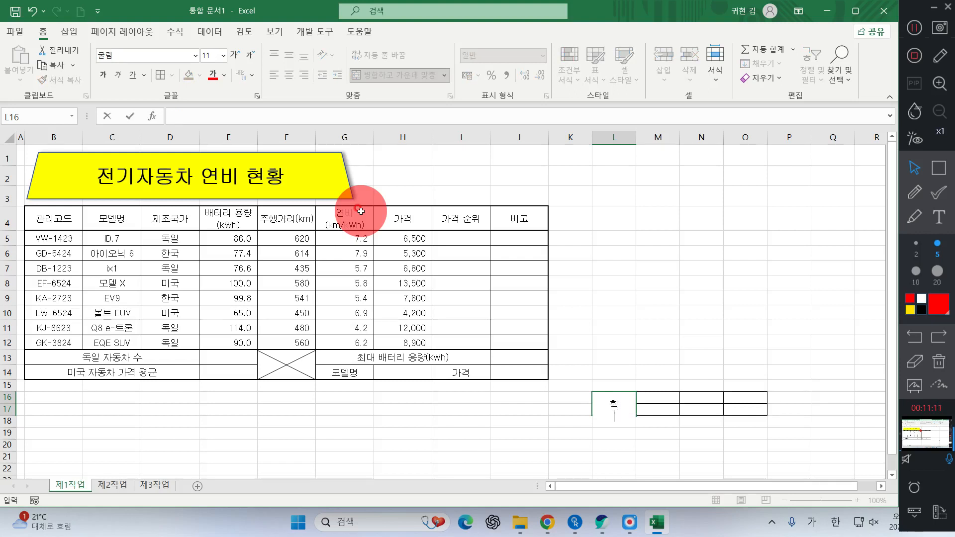
key(Return)
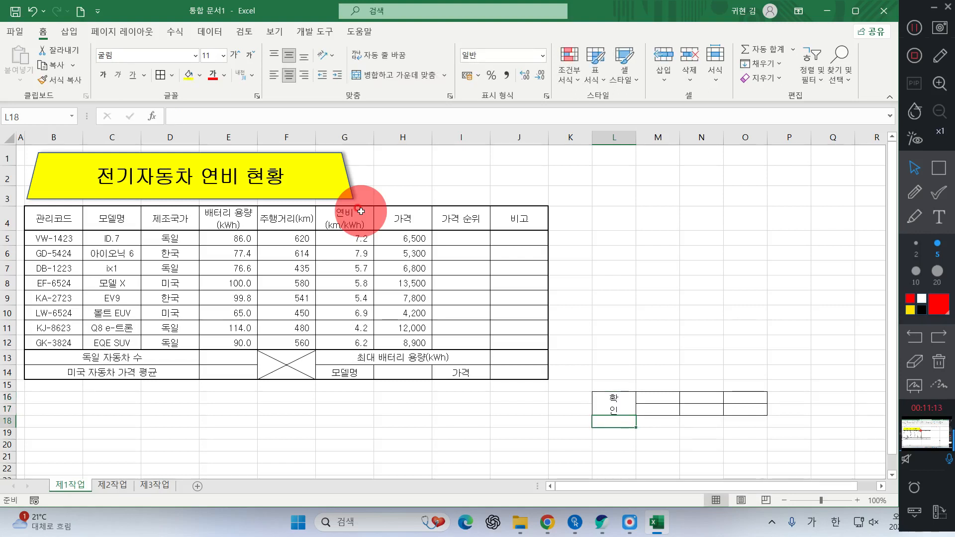
- Enter the approval headings 담당, 팀장 and 부장 in cells M16 to O16
key(Up)
key(Right)
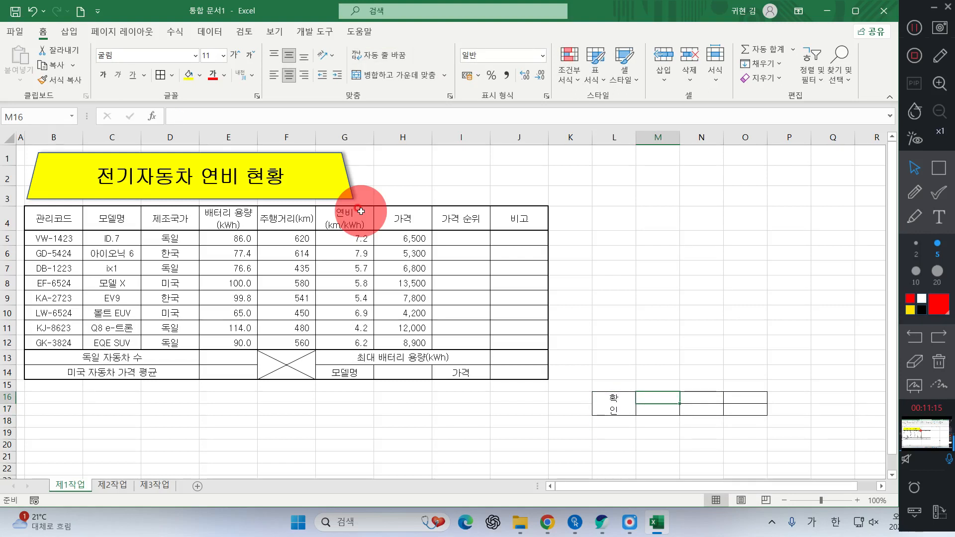
text(ㄷㅏㅁ당)
key(Right)
text(ㄴ)
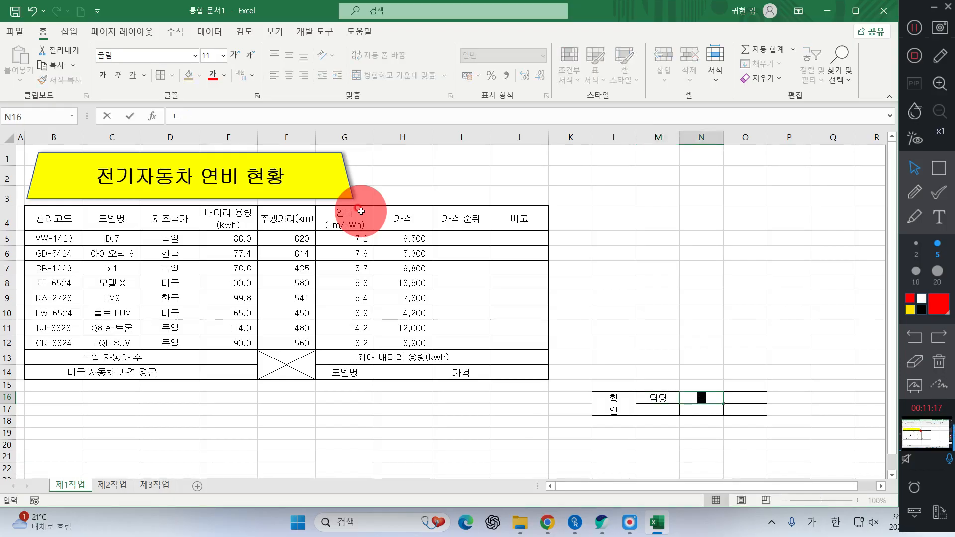
text(ㅣㅁ자ㅇ)
key(Right)
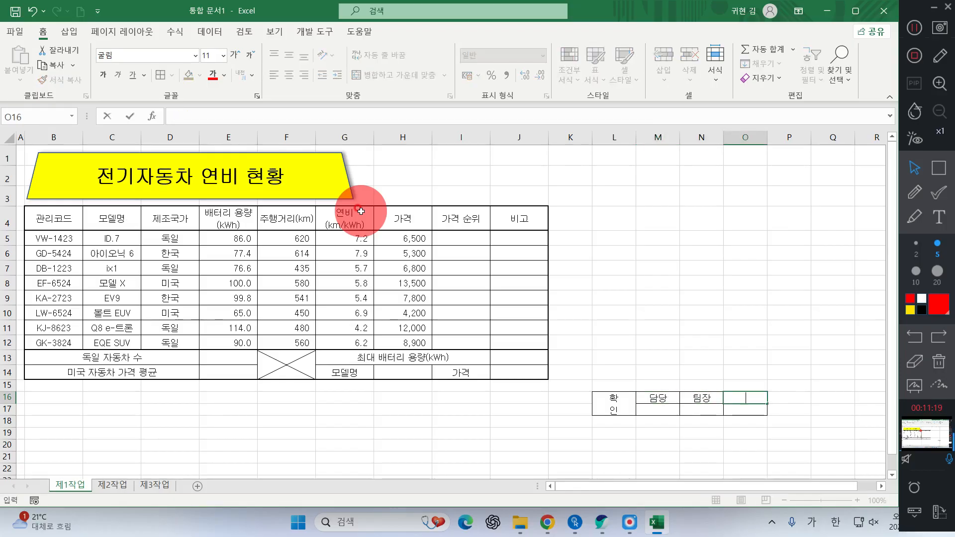
text(부장)
key(Return)
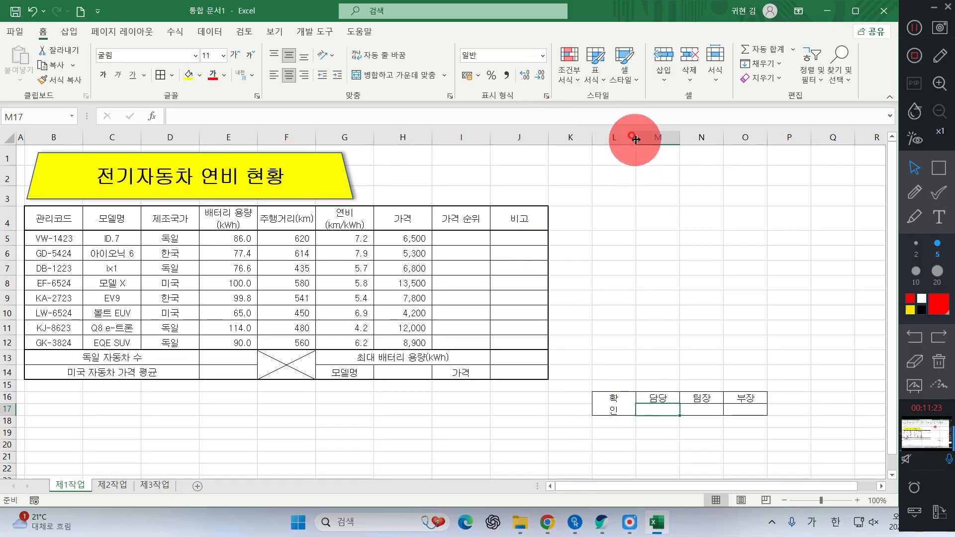
- Narrow column L to fit the 확인 cell closely and make row 17 taller for the signature cells
drag(637, 139, 608, 139)
click(600, 399)
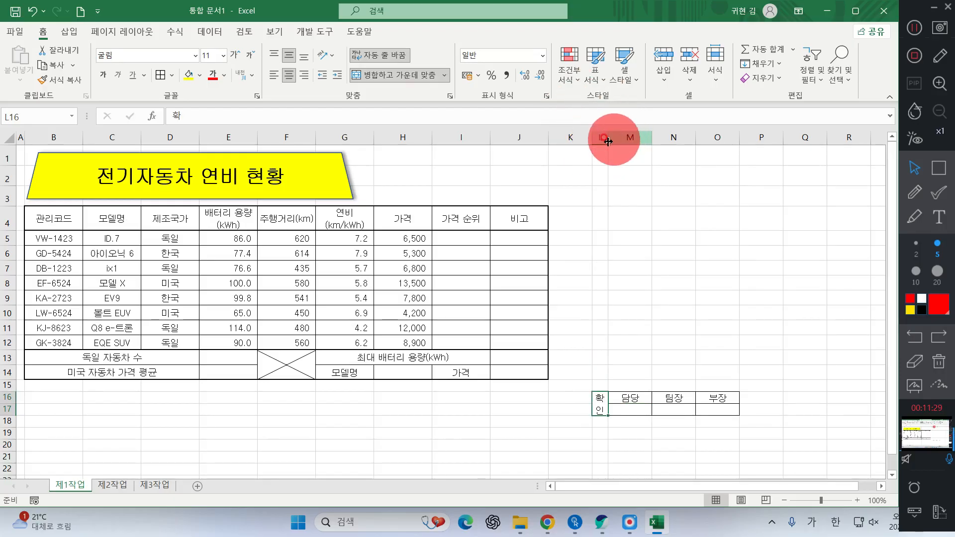
mouse_move(608, 142)
mouse_down()
mouse_move(666, 139)
mouse_move(613, 136)
mouse_up()
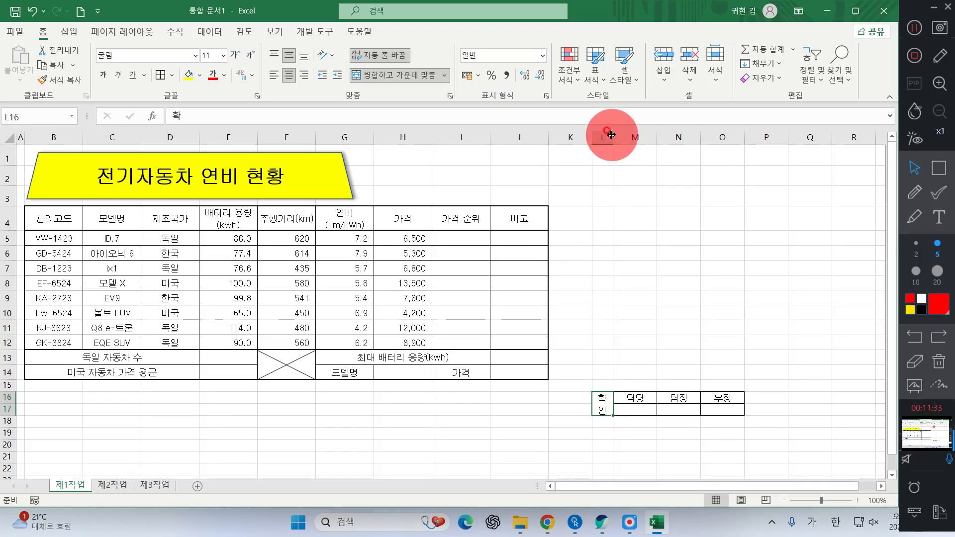
click(612, 138)
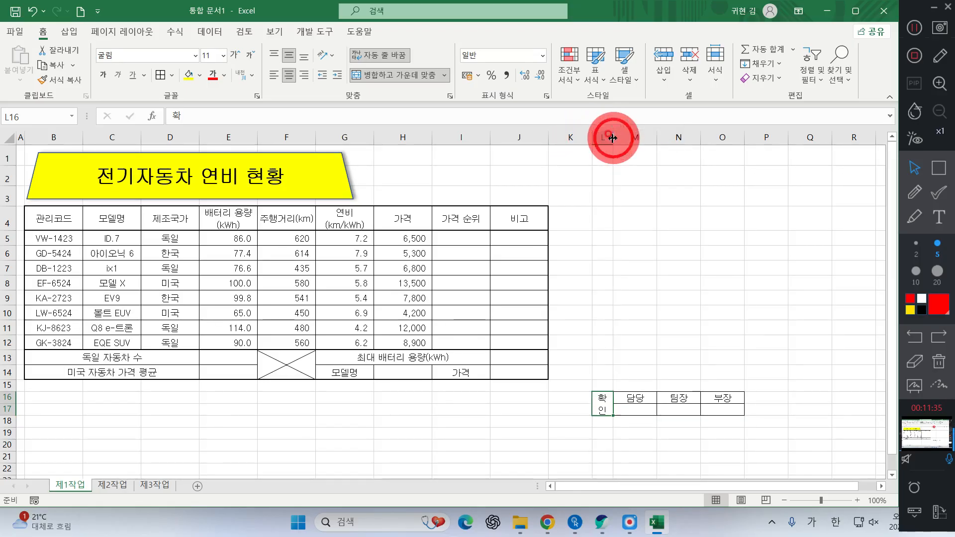
drag(615, 136, 614, 137)
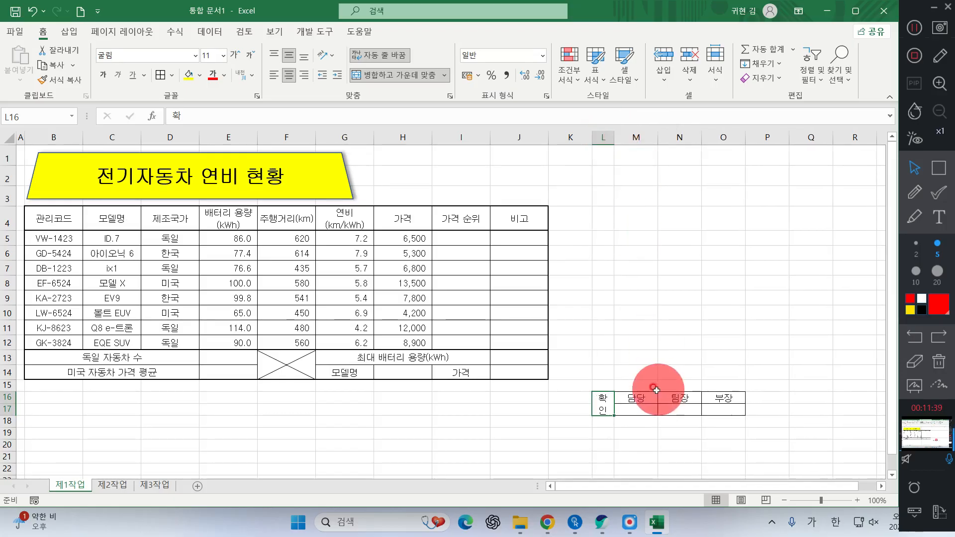
click(633, 410)
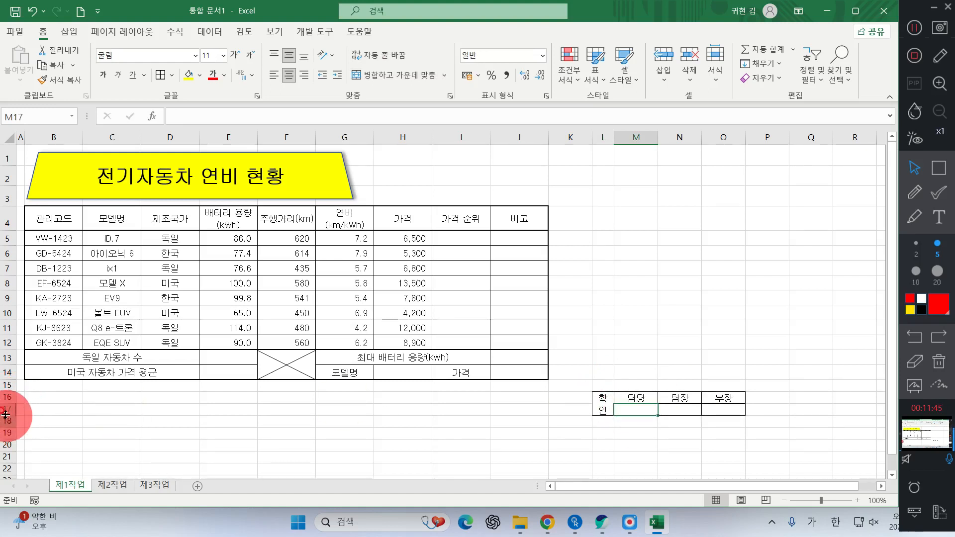
drag(5, 415, 6, 440)
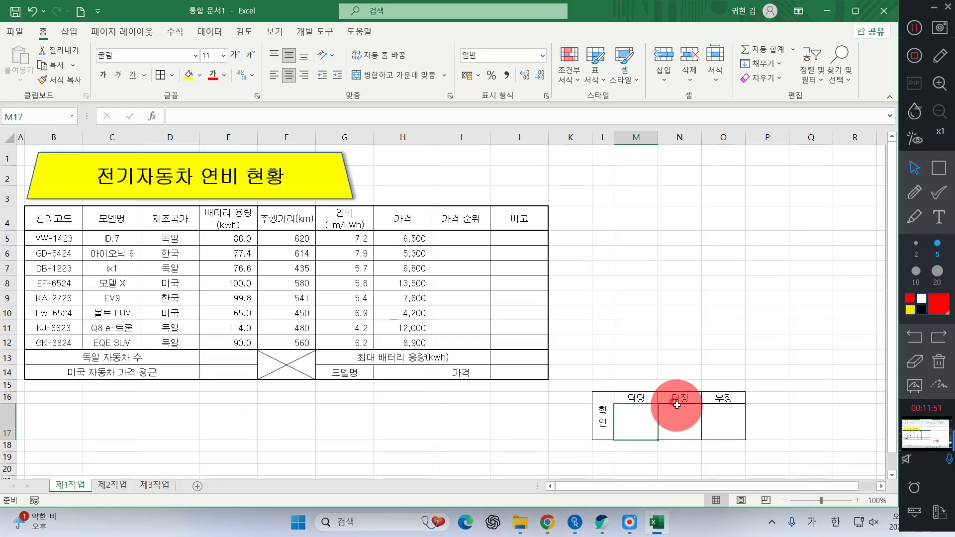
- Copy the approval box L16:O17, paste it as a picture at H1, and position it above the table across columns H to J
drag(605, 413, 714, 409)
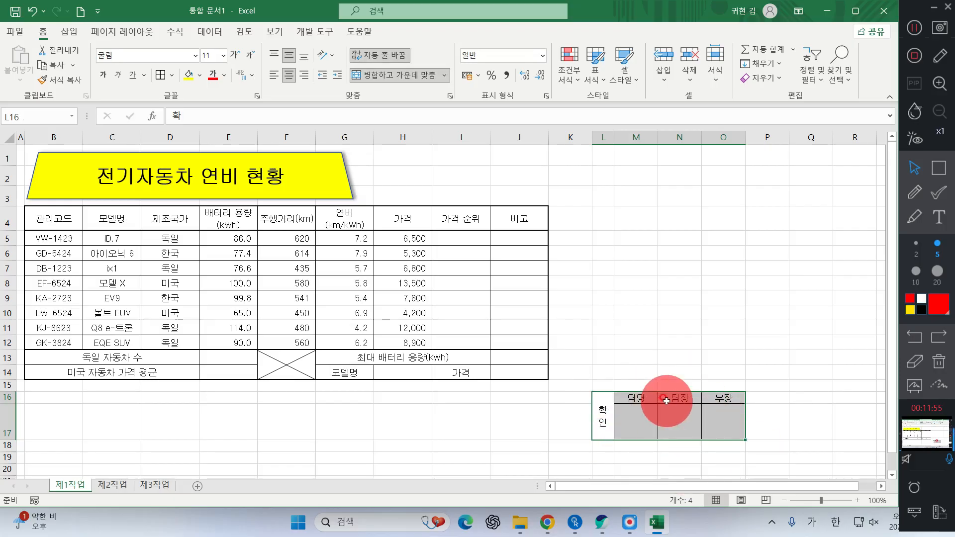
key(ctrl+c)
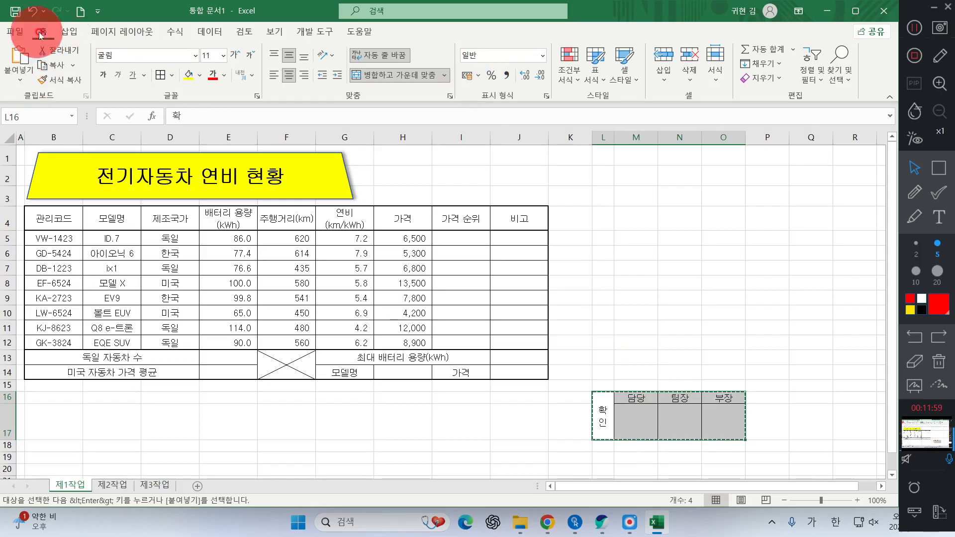
click(395, 157)
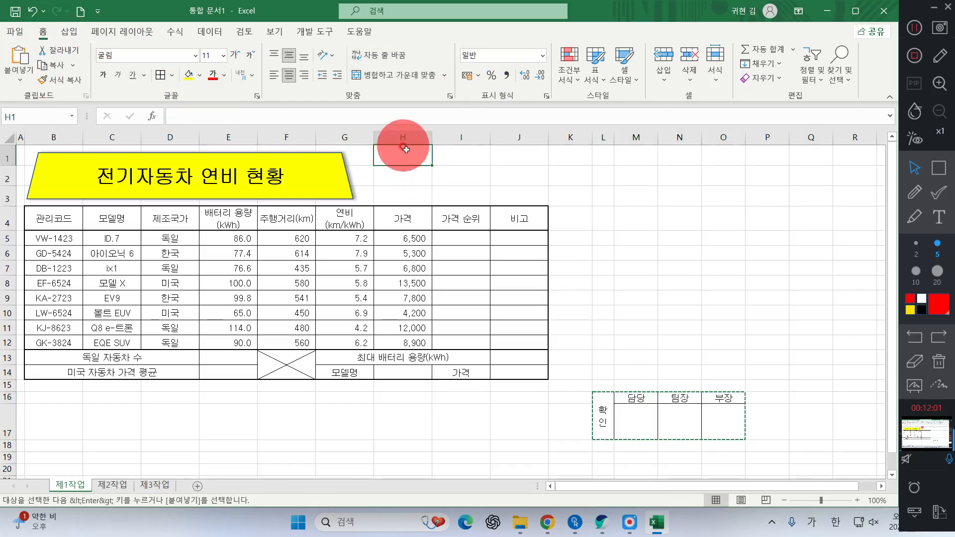
click(18, 80)
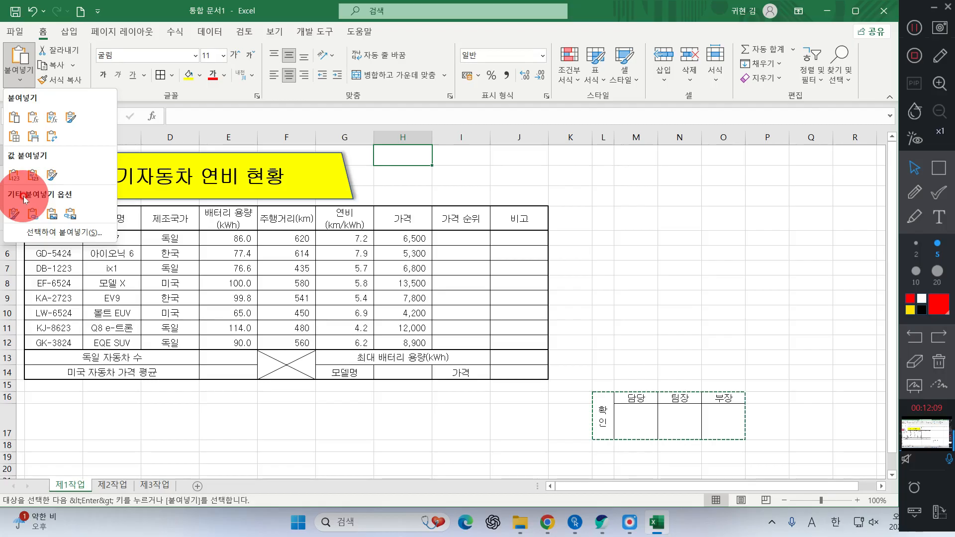
click(51, 218)
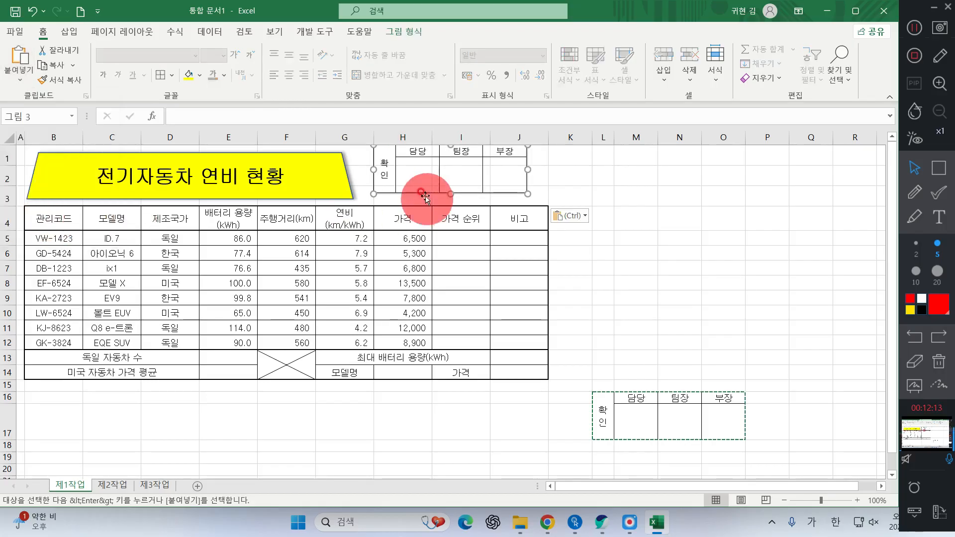
drag(443, 174, 482, 166)
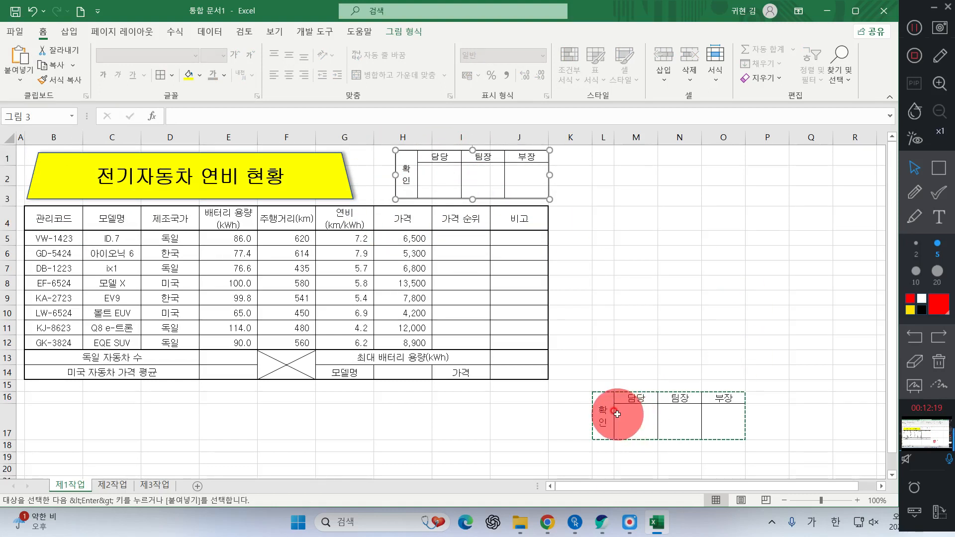
- Delete the original approval box cells L16:O17, leaving only the pasted picture above the table
drag(603, 413, 727, 412)
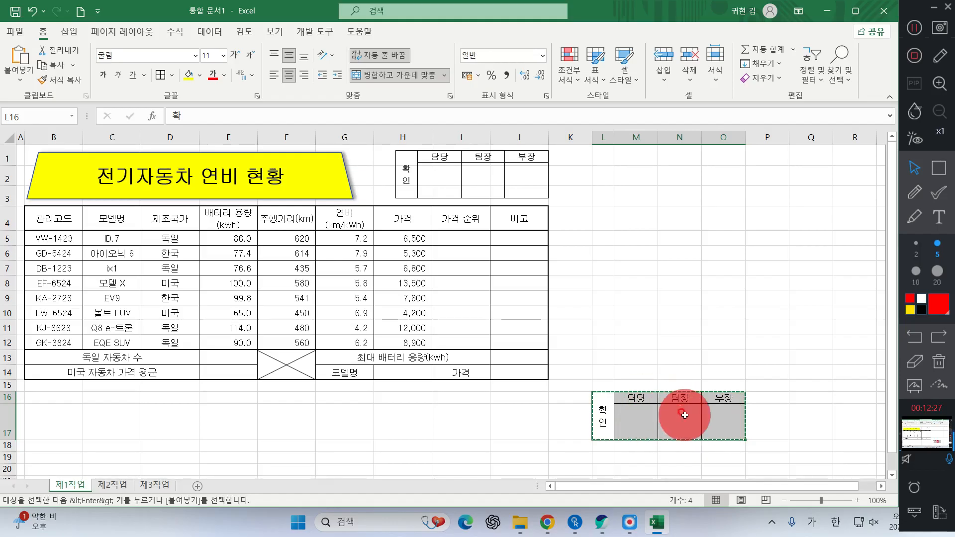
drag(603, 408, 723, 411)
right_click(701, 415)
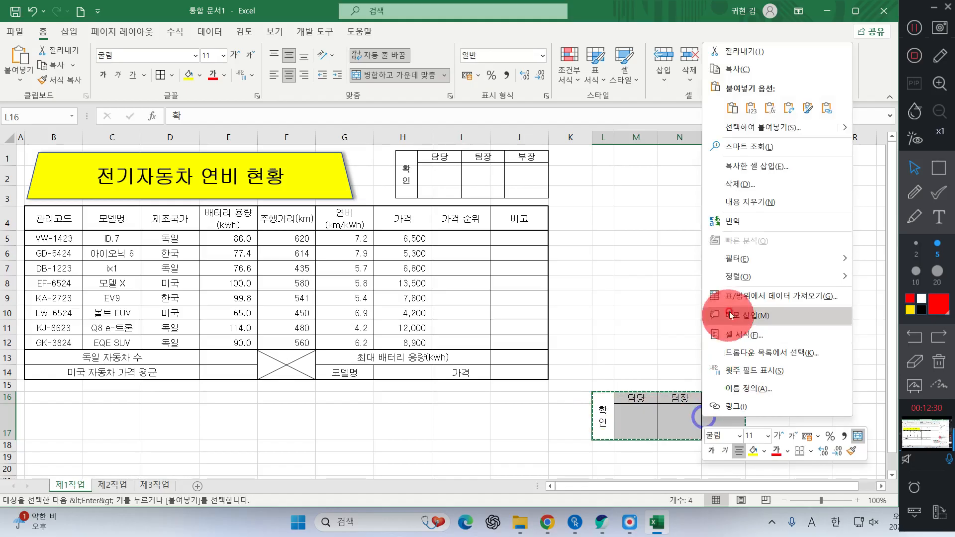
click(759, 180)
click(719, 224)
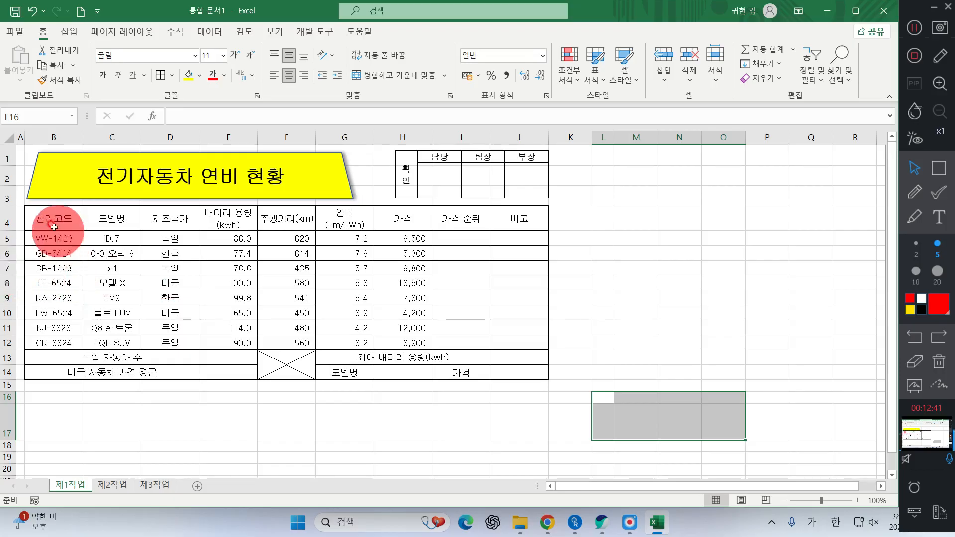
- Fill the header cells B4:J4 and the label cells G14 and I14 with the standard orange color
drag(49, 218, 523, 222)
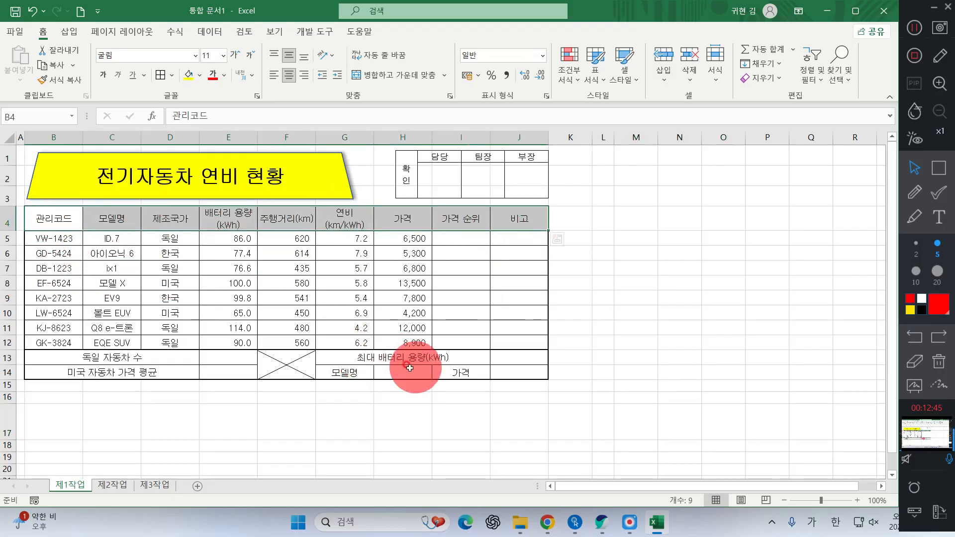
ctrl+click(359, 374)
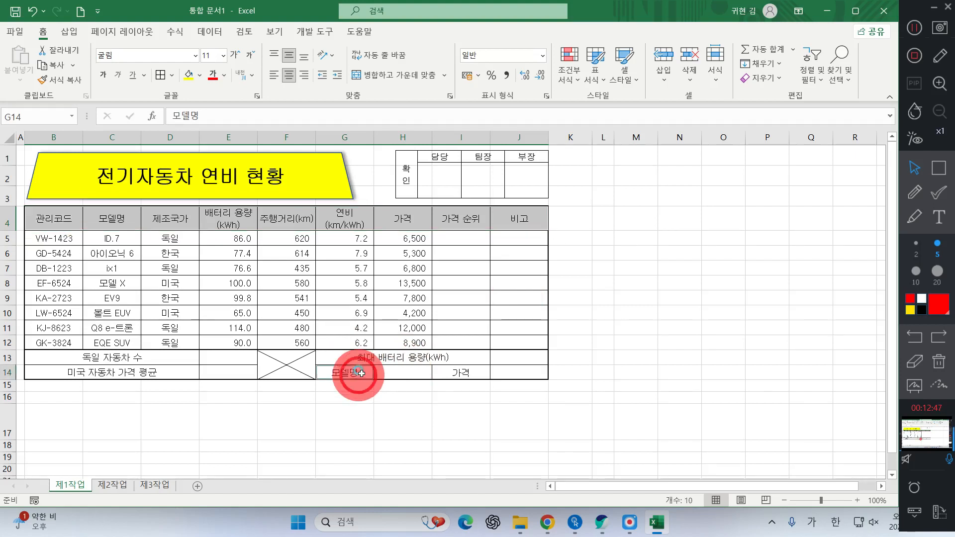
ctrl+click(458, 373)
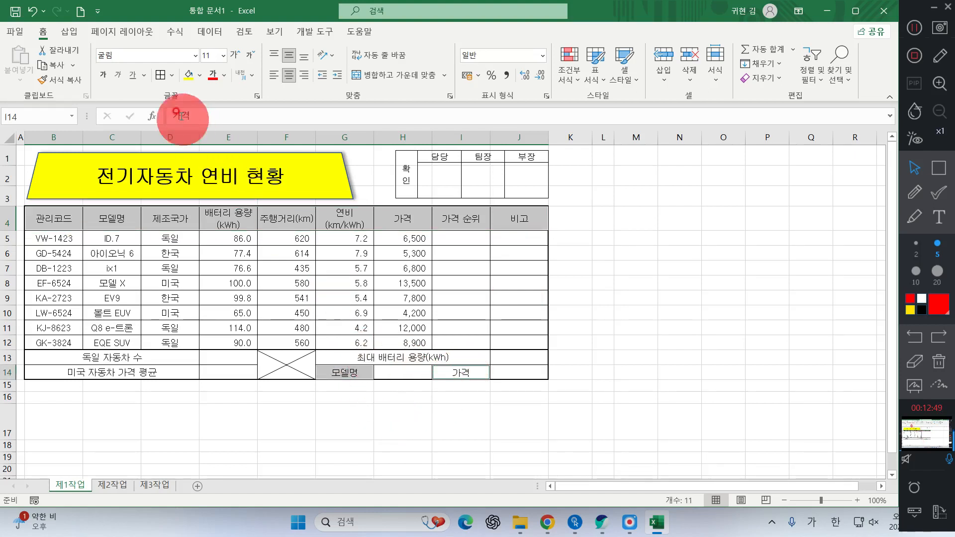
click(200, 76)
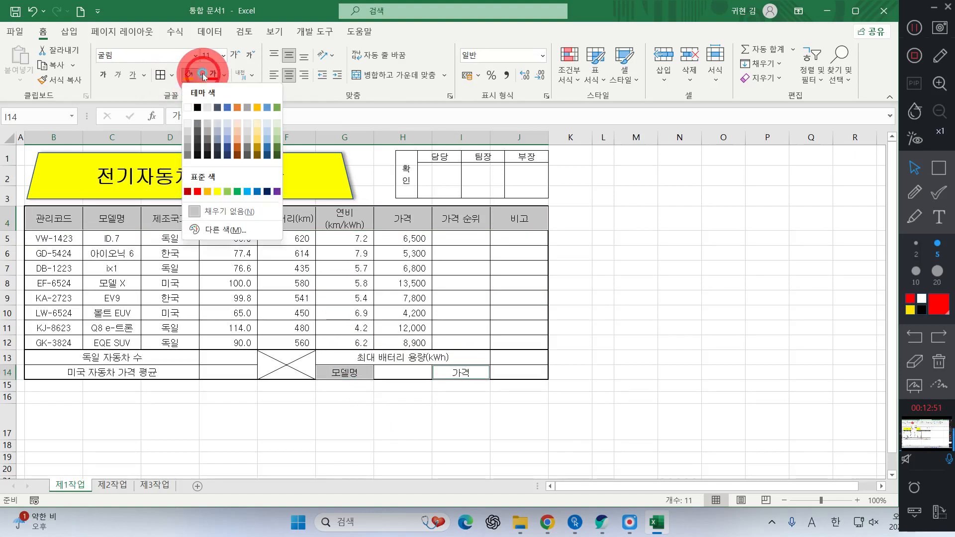
click(208, 193)
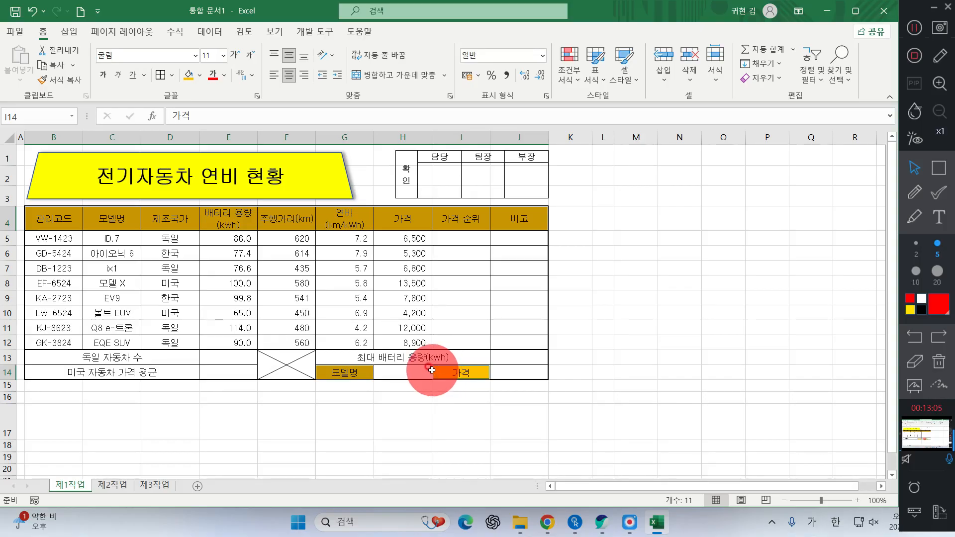
- Add list data validation to H14 with the source =$C$5:$C$12, and choose ID.7 from the resulting dropdown
click(401, 373)
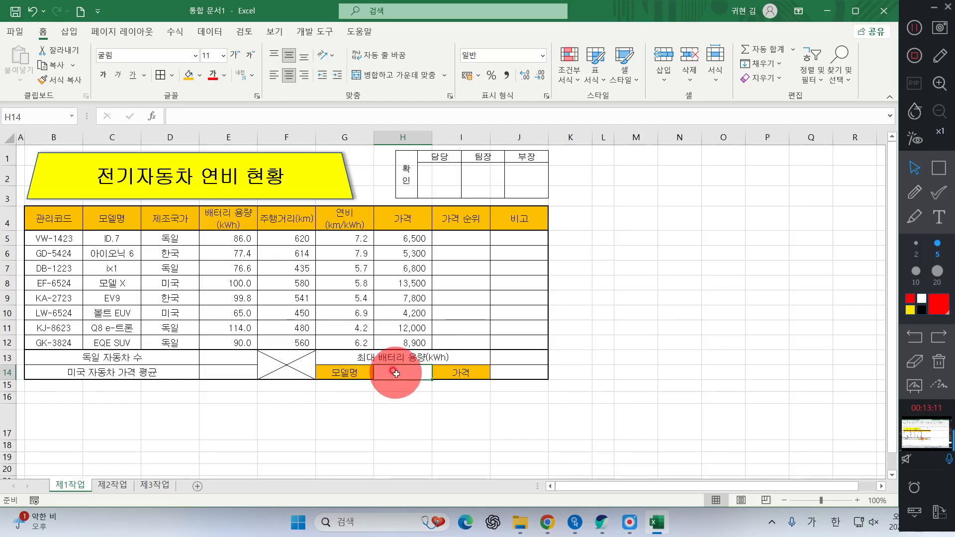
click(209, 30)
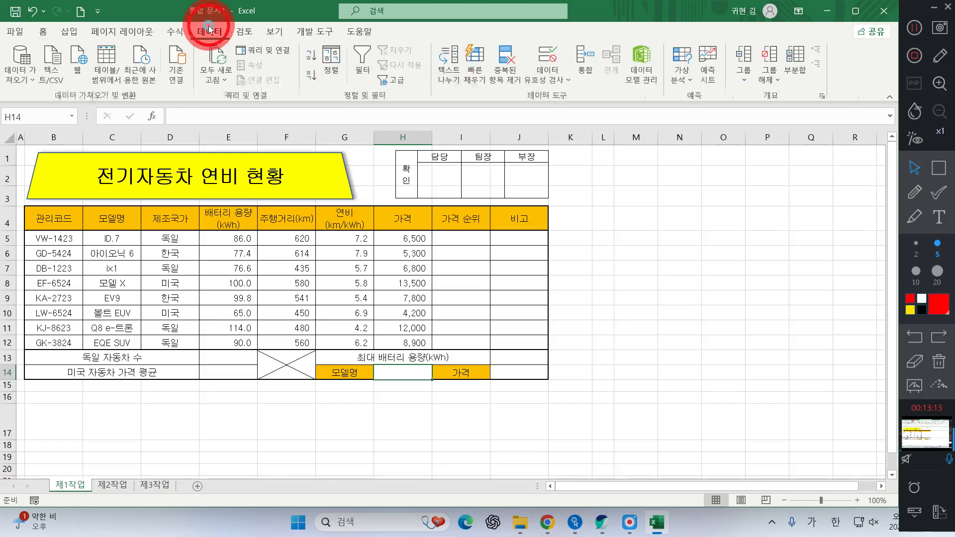
click(548, 58)
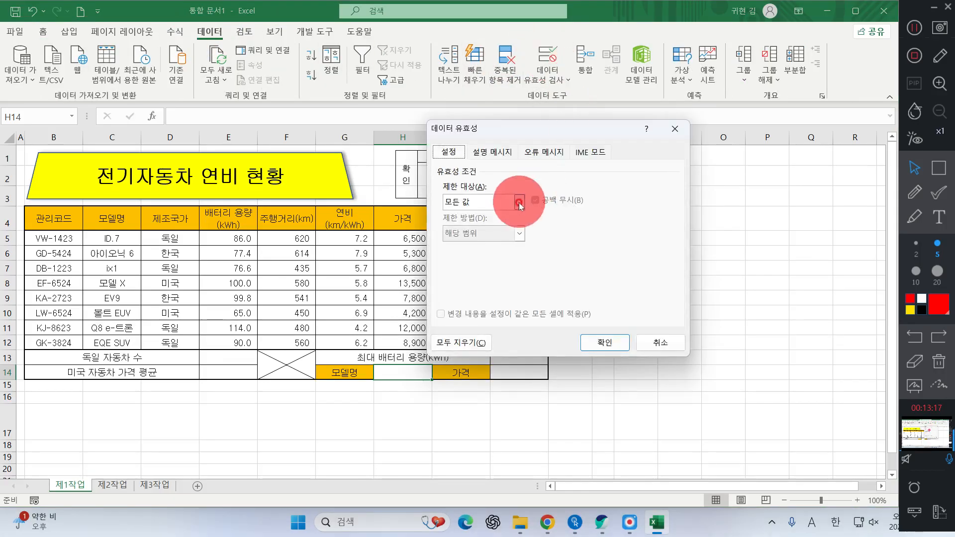
click(490, 204)
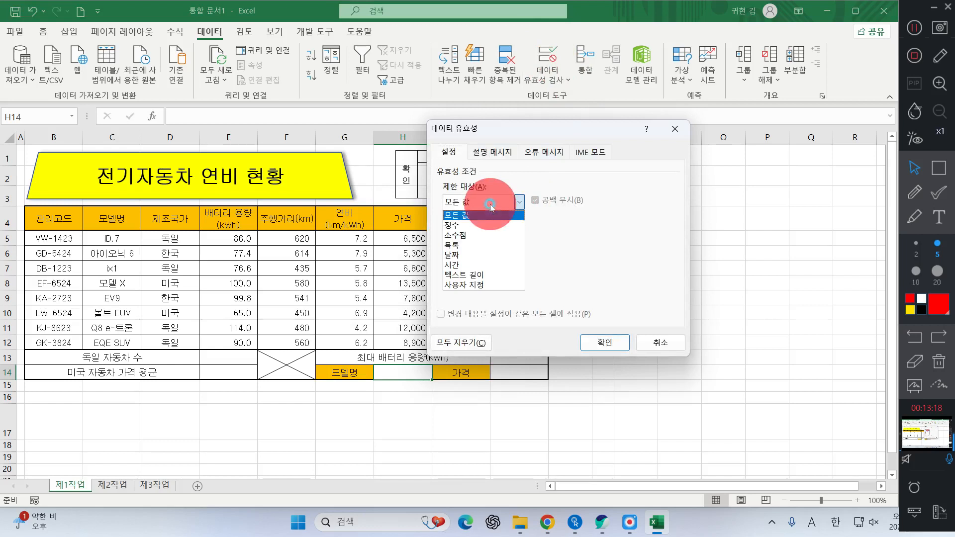
click(478, 245)
click(469, 265)
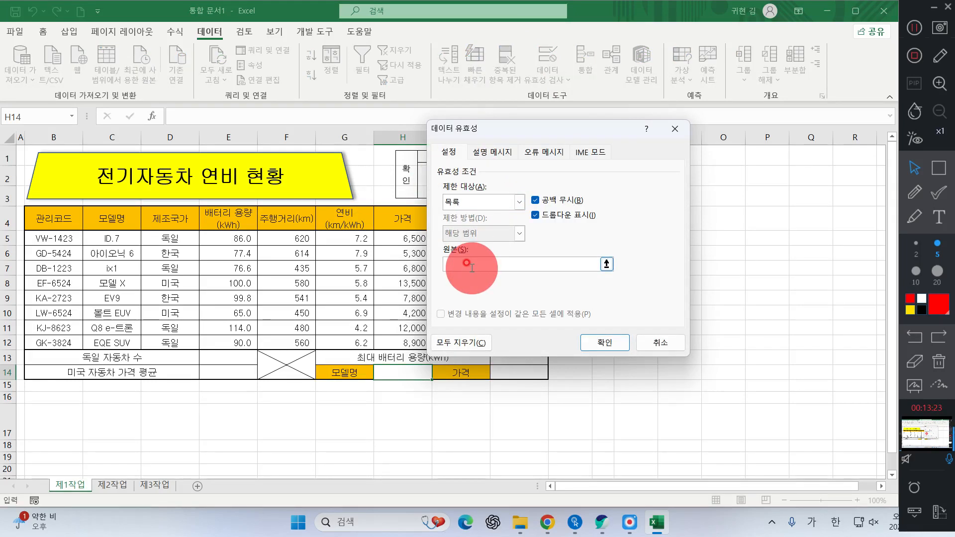
drag(501, 133, 578, 146)
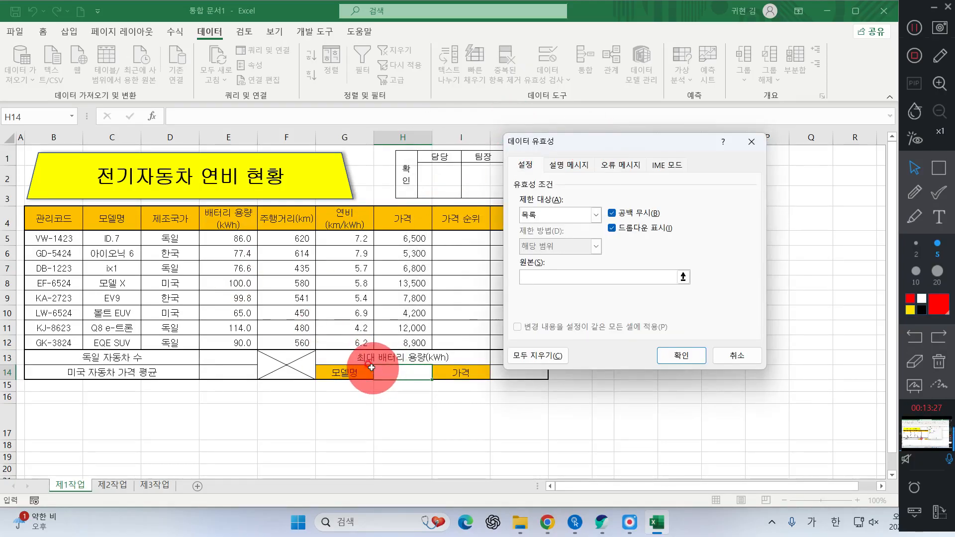
drag(99, 243, 132, 342)
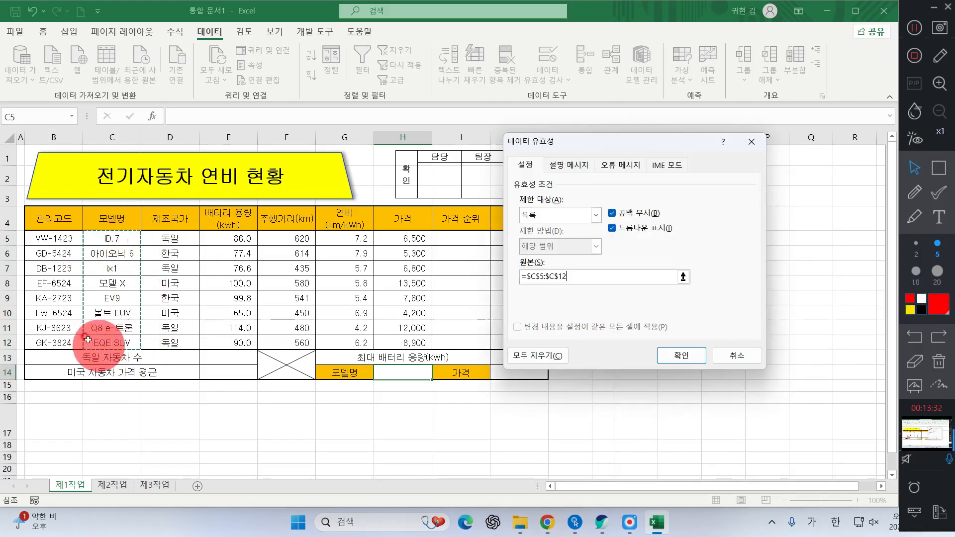
click(681, 356)
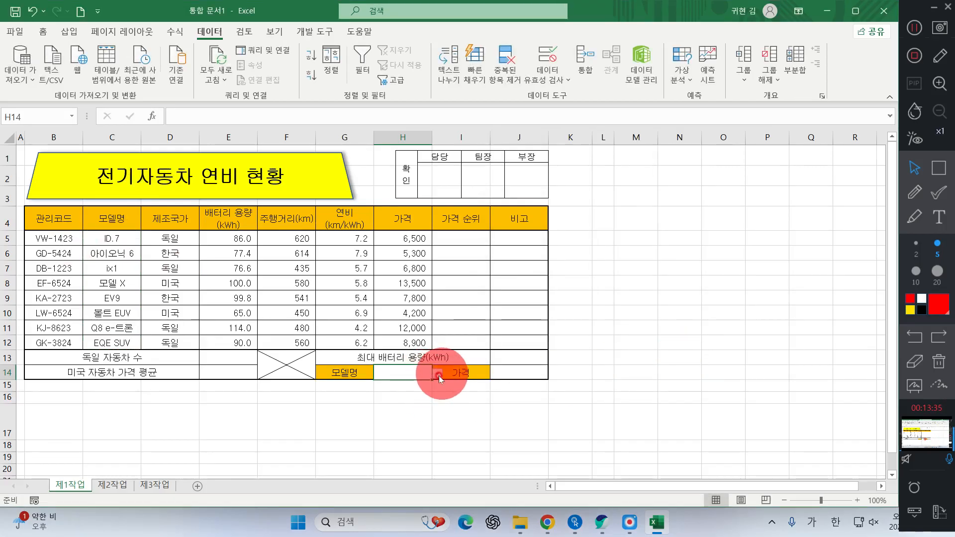
click(437, 376)
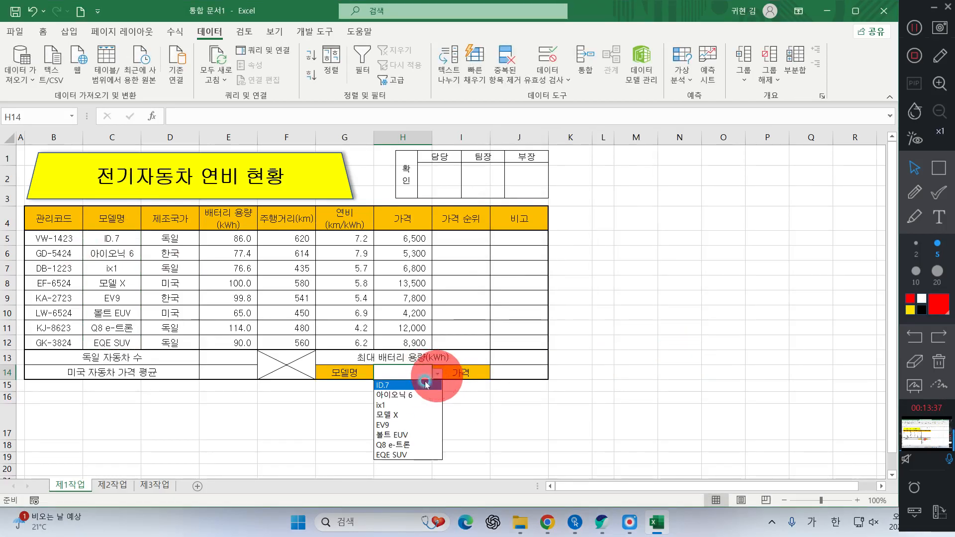
click(407, 386)
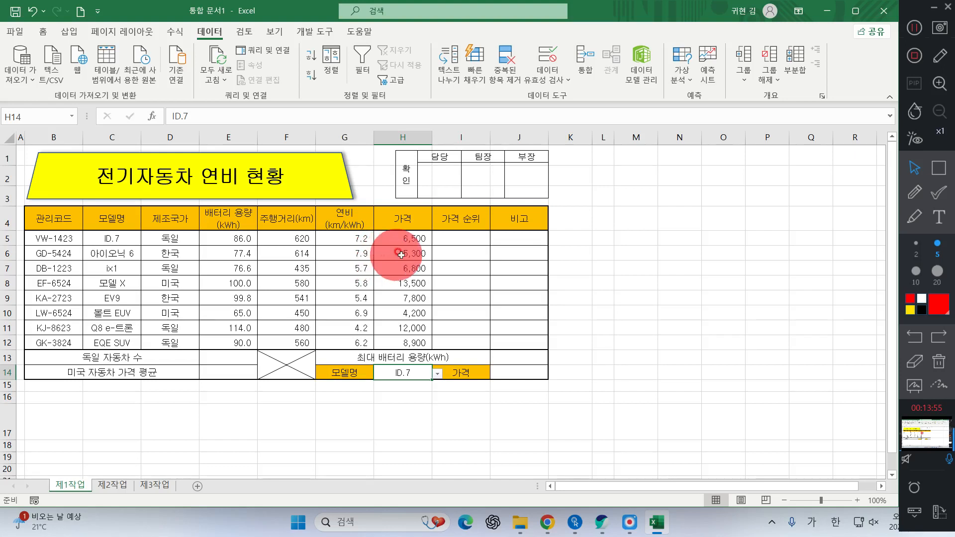
- Apply the custom number format #,##0만원 to the prices in H5:H12
drag(413, 239, 417, 343)
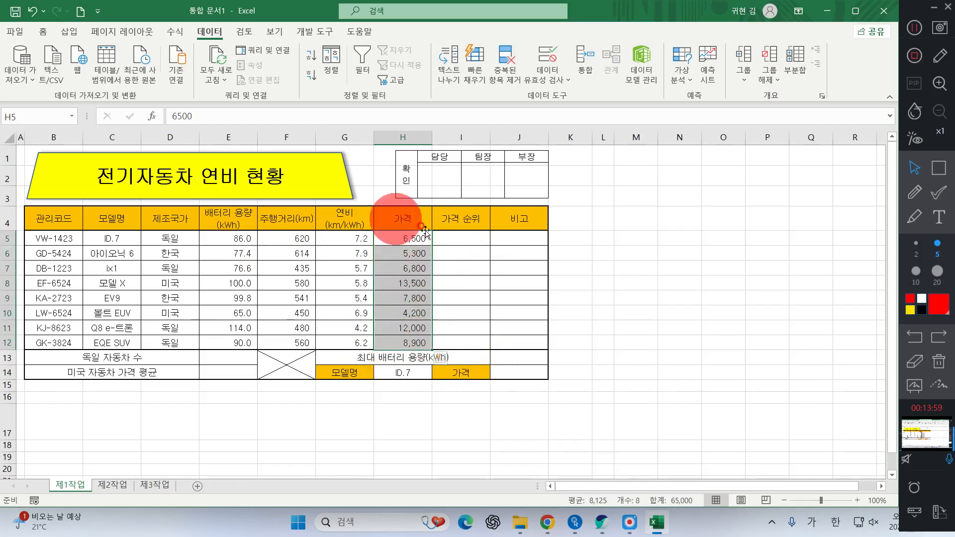
right_click(404, 270)
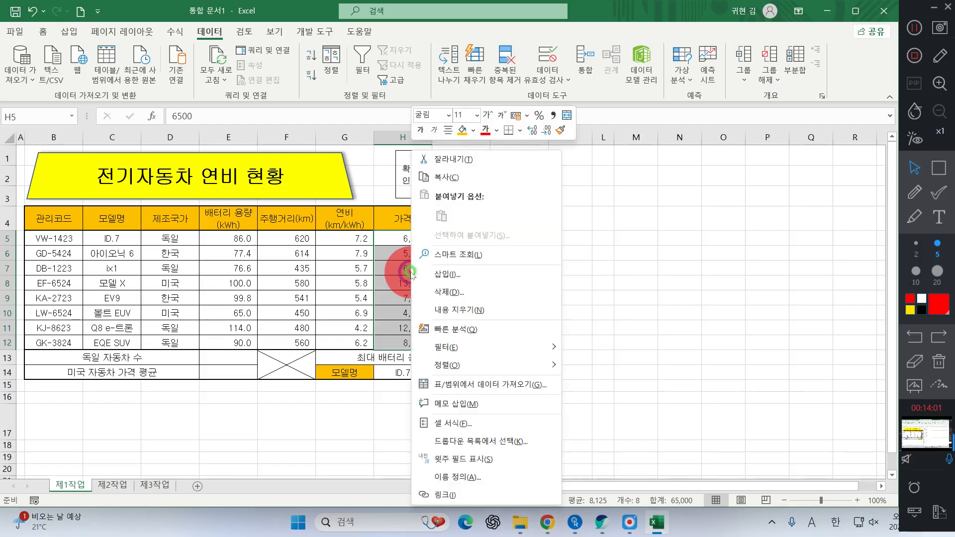
click(485, 429)
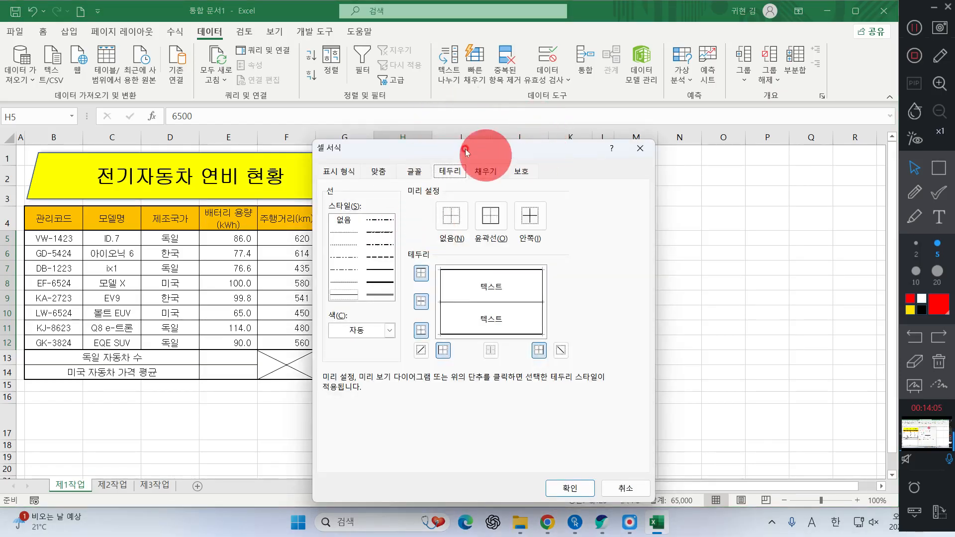
drag(427, 146, 462, 105)
click(376, 133)
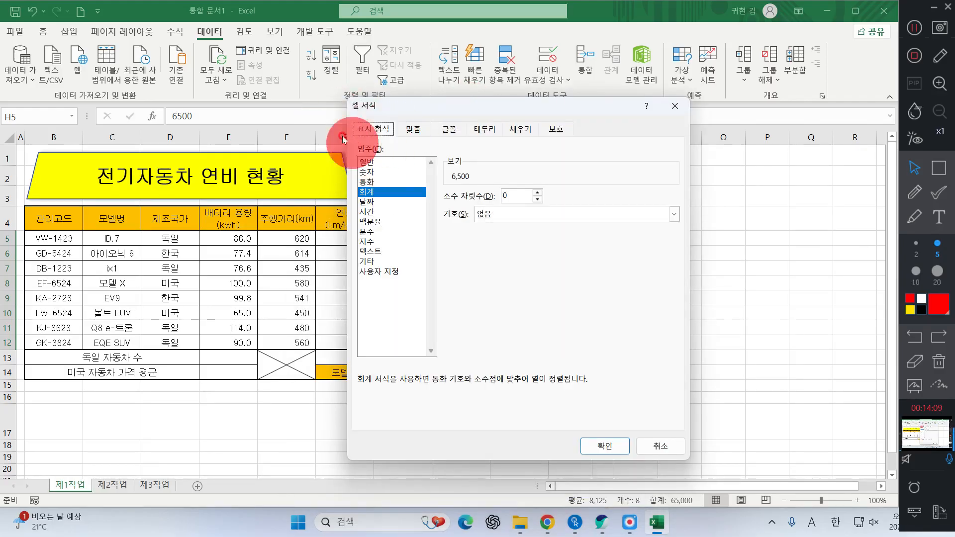
click(392, 271)
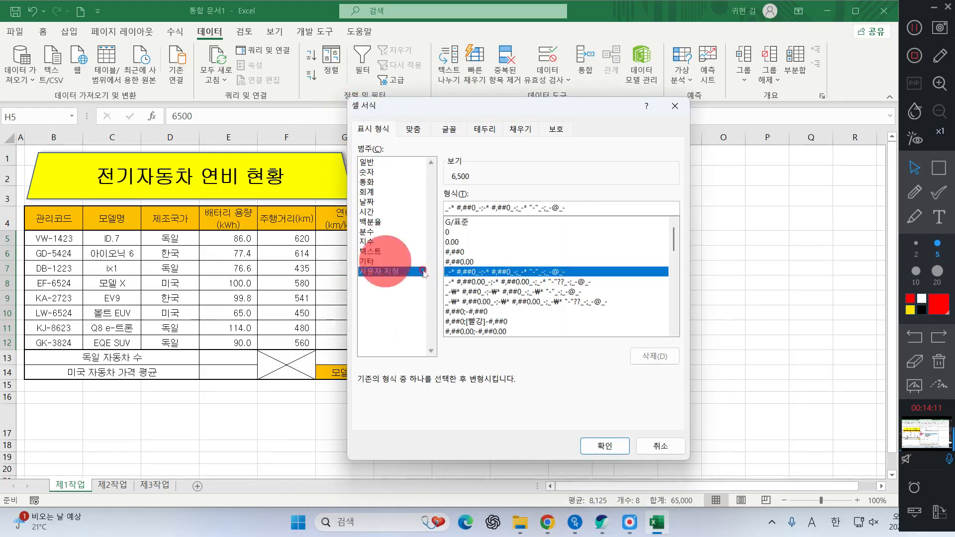
click(460, 252)
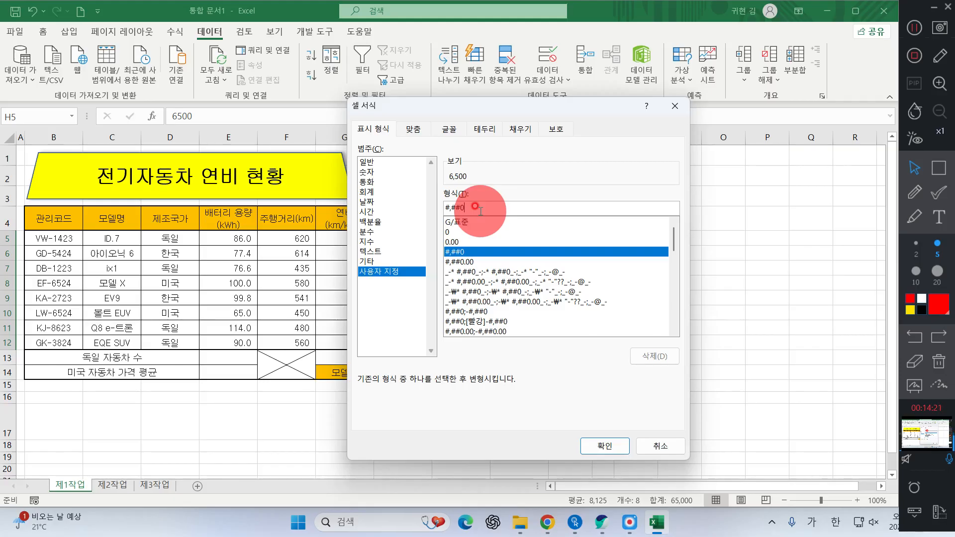
text(만ㅇ)
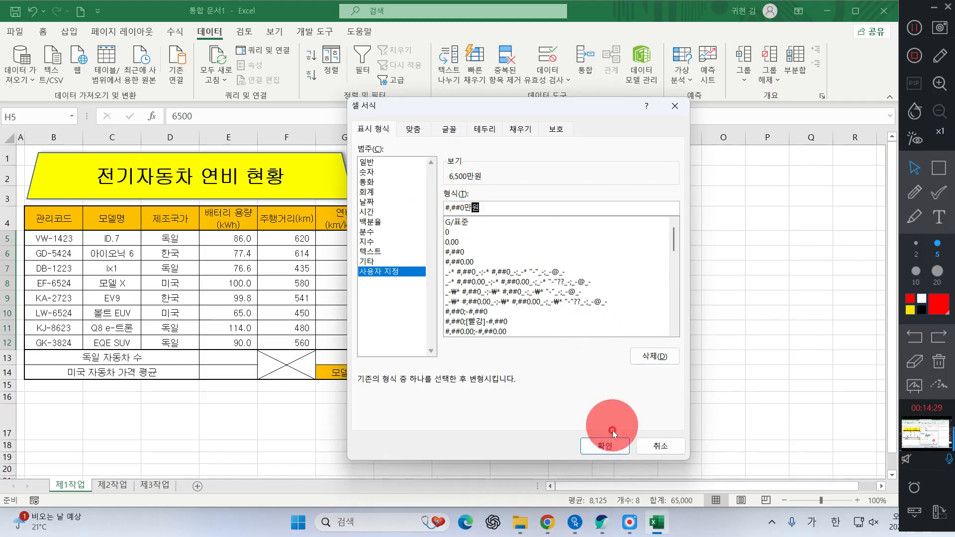
click(611, 450)
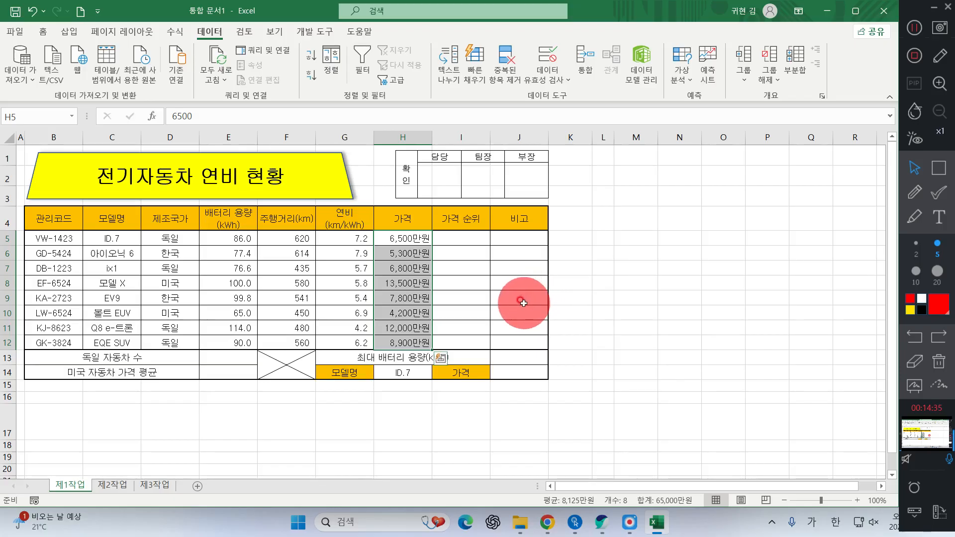
- Define the name 배터리용량 for the battery capacity range E5:E12
drag(230, 239, 237, 342)
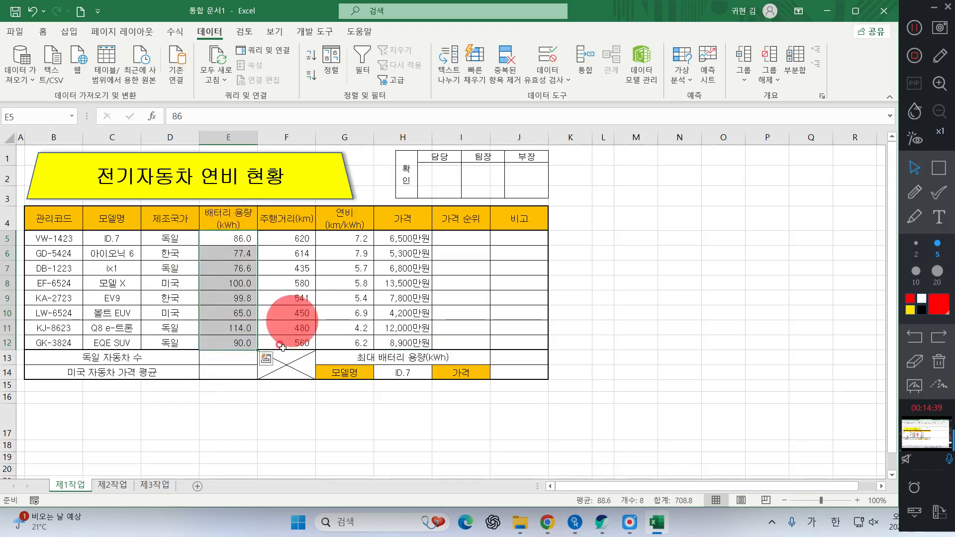
click(23, 114)
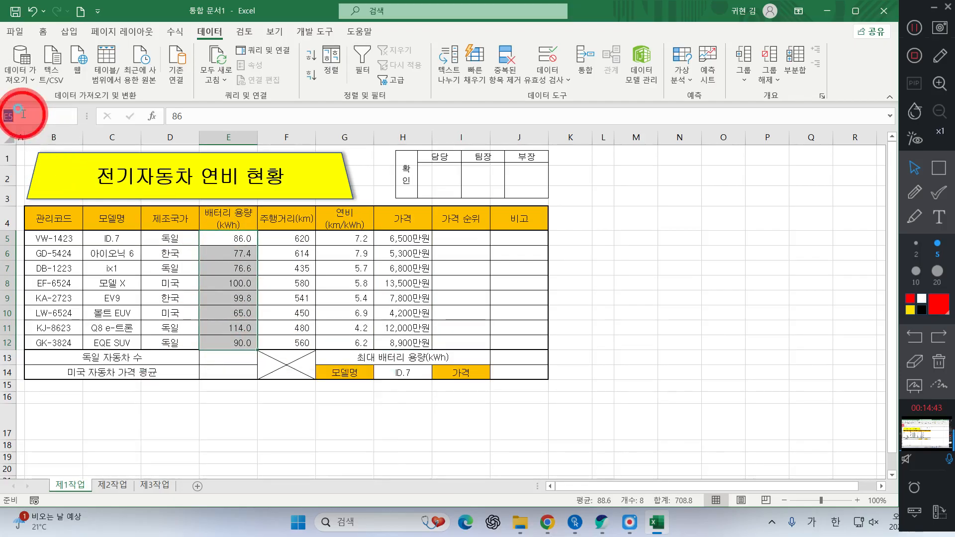
text(배터리요)
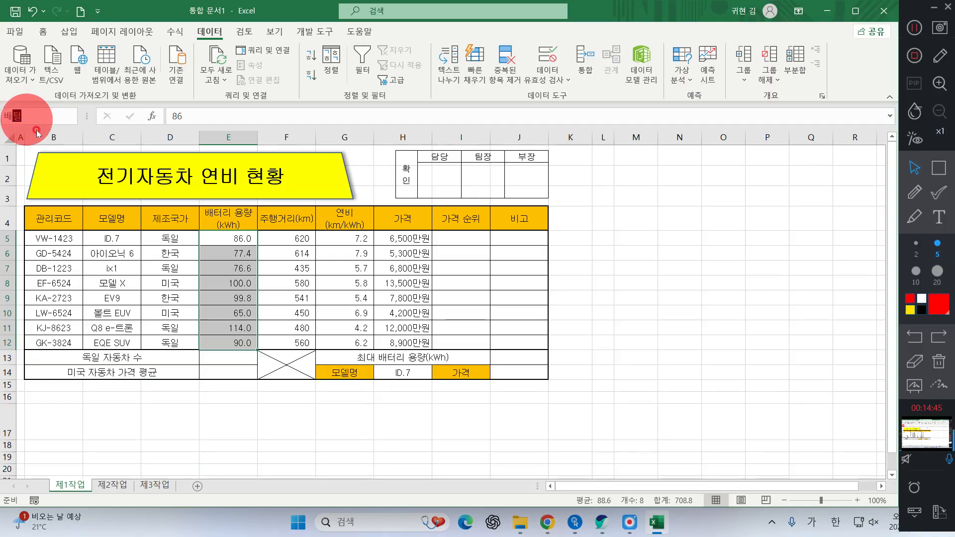
text(ㅇ량)
key(Return)
- Go to the named range 배터리용량 from another cell to check which cells it covers
click(448, 299)
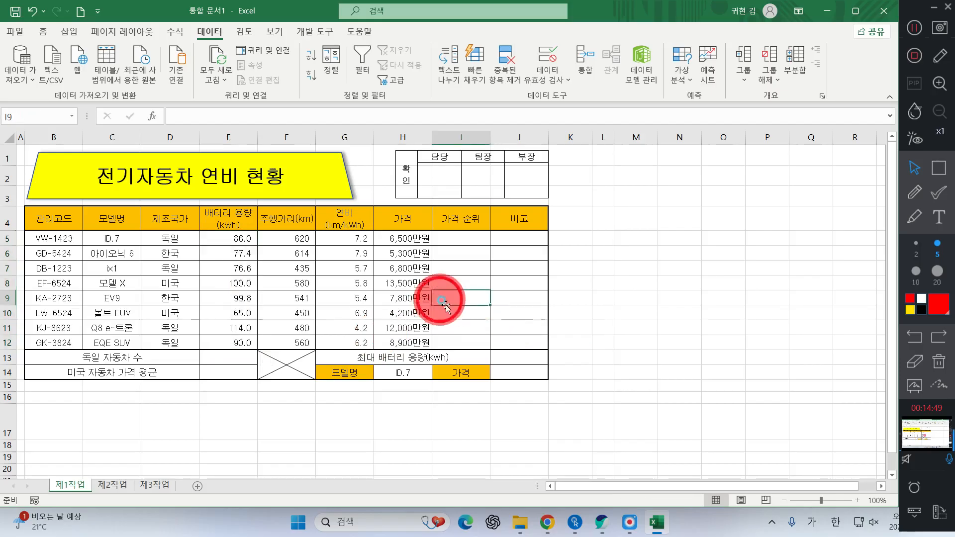
click(72, 117)
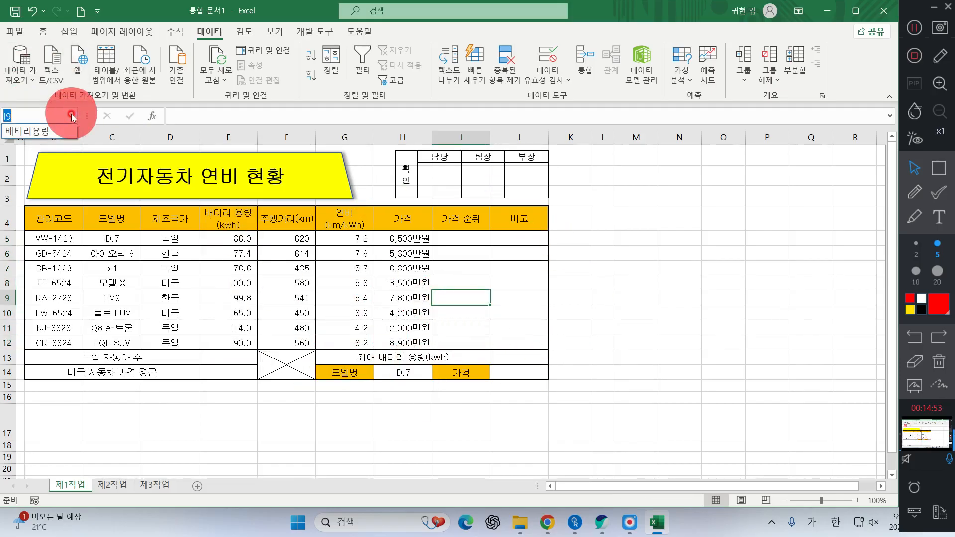
click(48, 132)
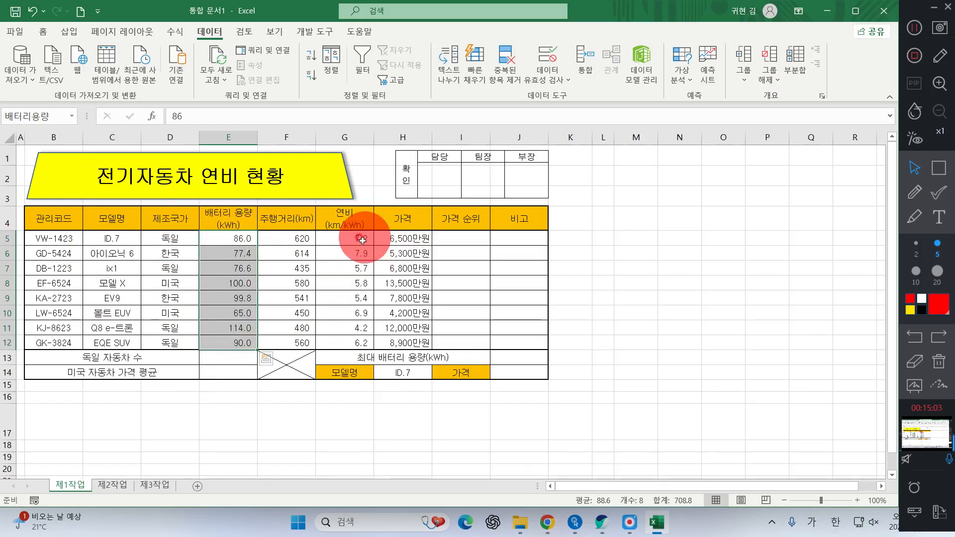
click(384, 282)
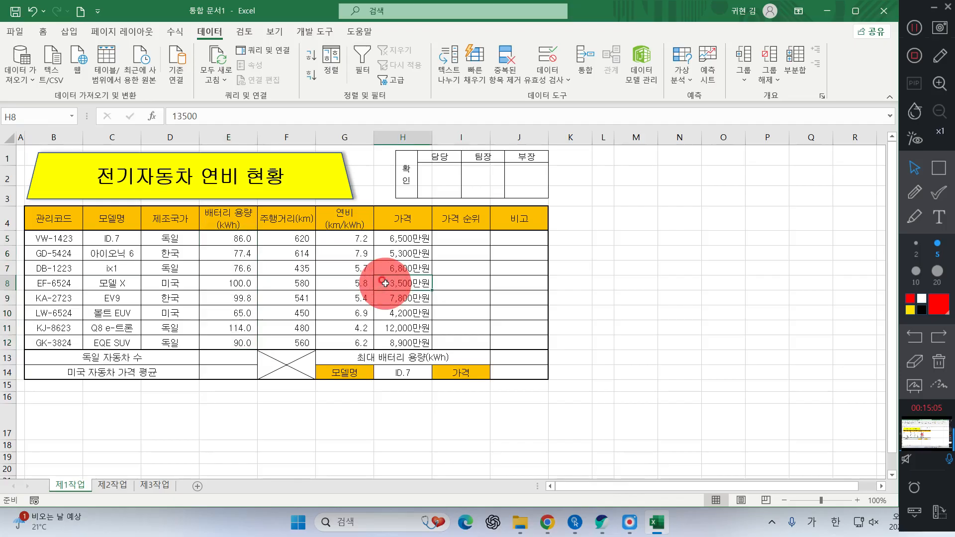
- Create a new conditional formatting rule for B5:H12 that uses a formula to determine which cells to format
click(919, 37)
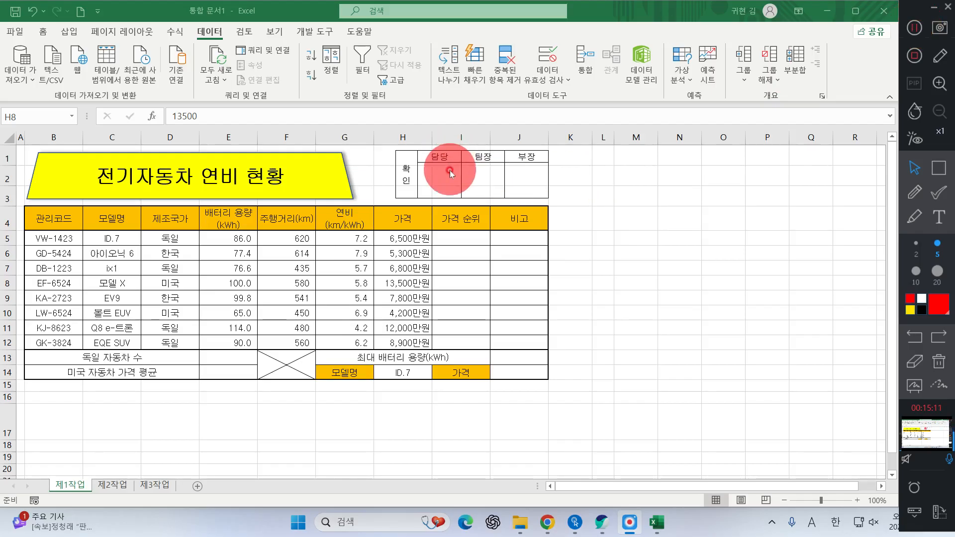
click(44, 32)
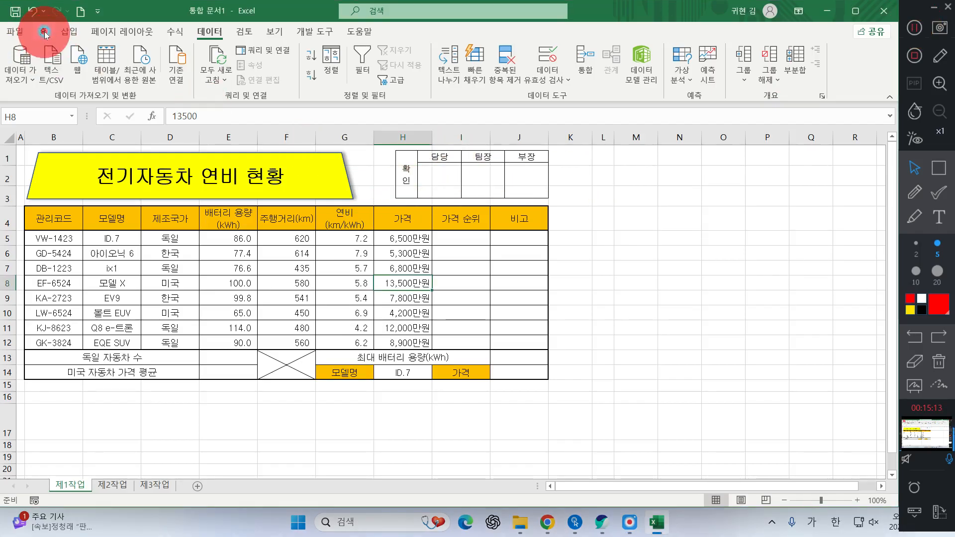
click(43, 31)
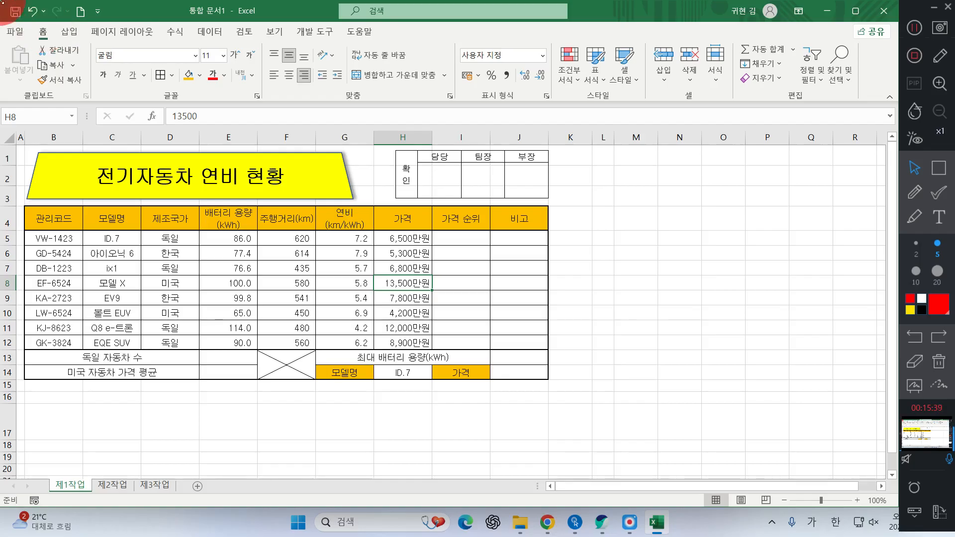
click(50, 236)
drag(51, 236, 422, 340)
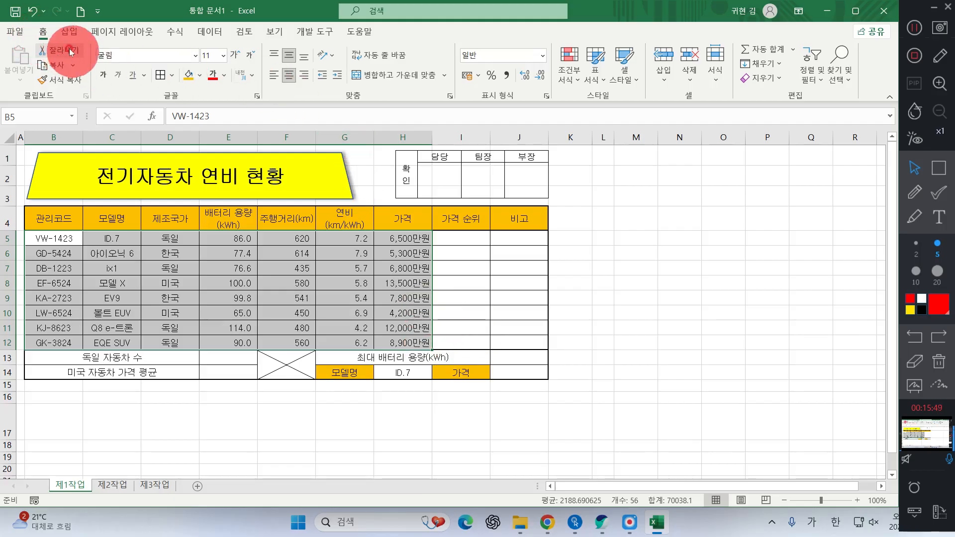
click(577, 70)
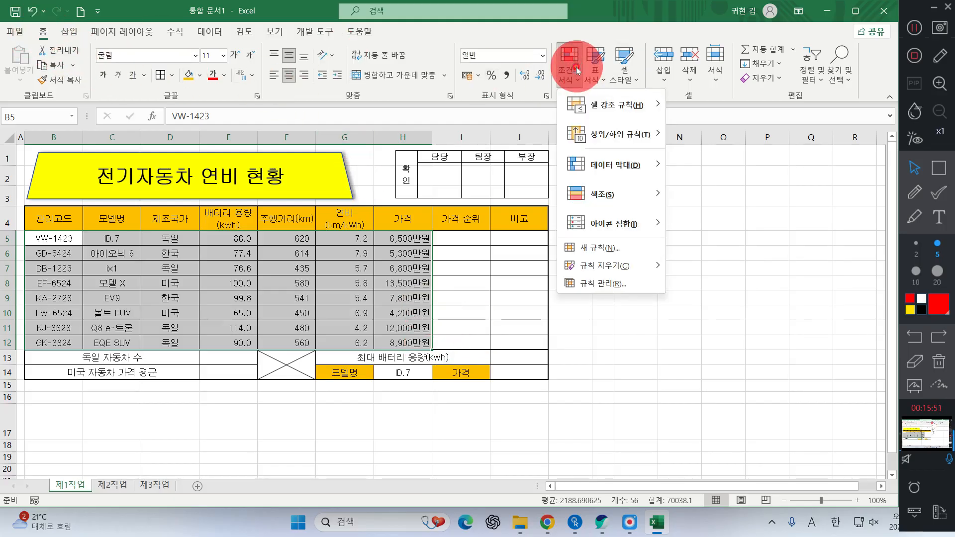
click(617, 249)
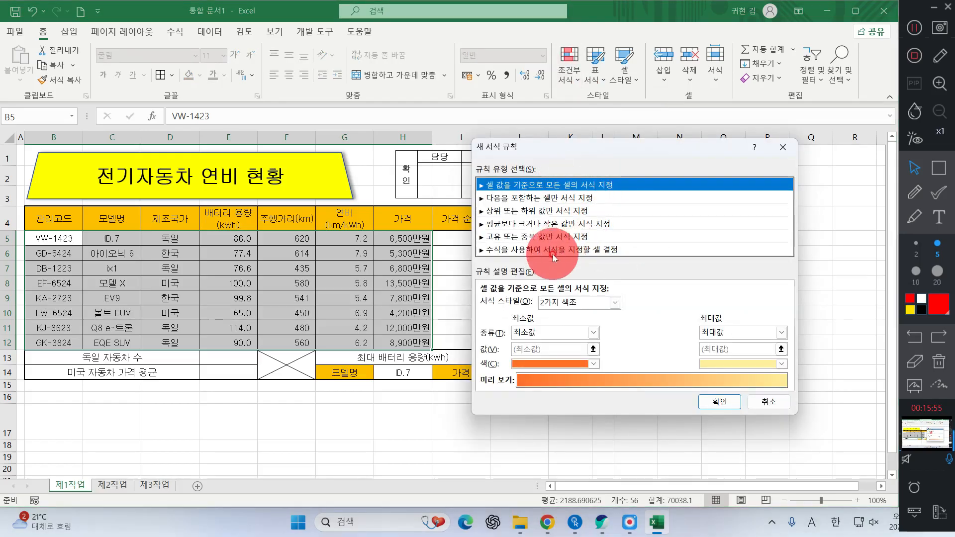
click(550, 251)
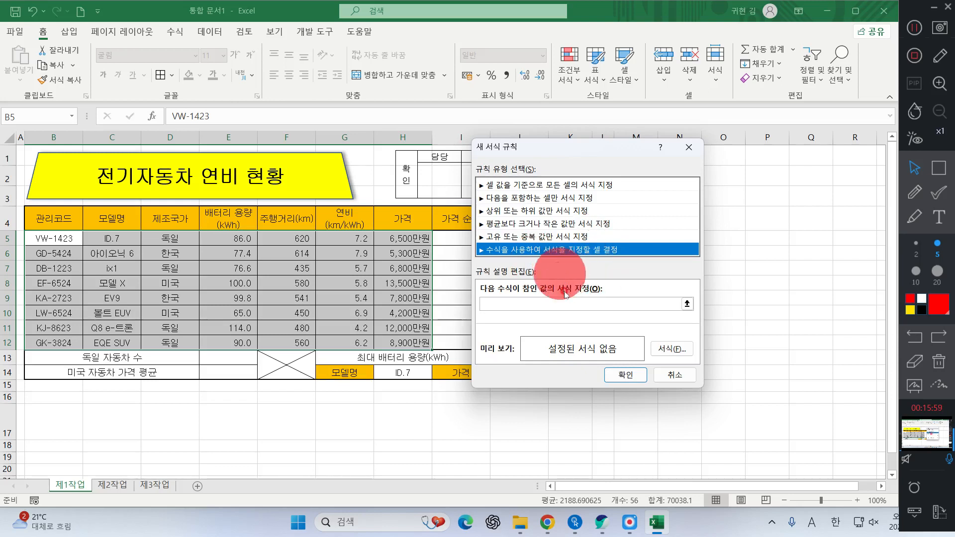
- Enter =$G5>=6 as the rule's formula, keeping only the column reference absolute
click(529, 313)
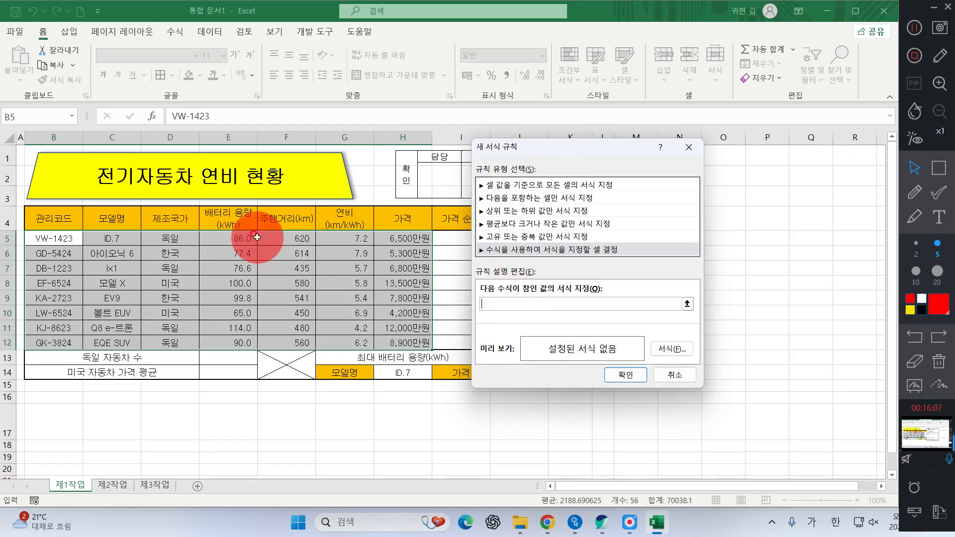
click(349, 238)
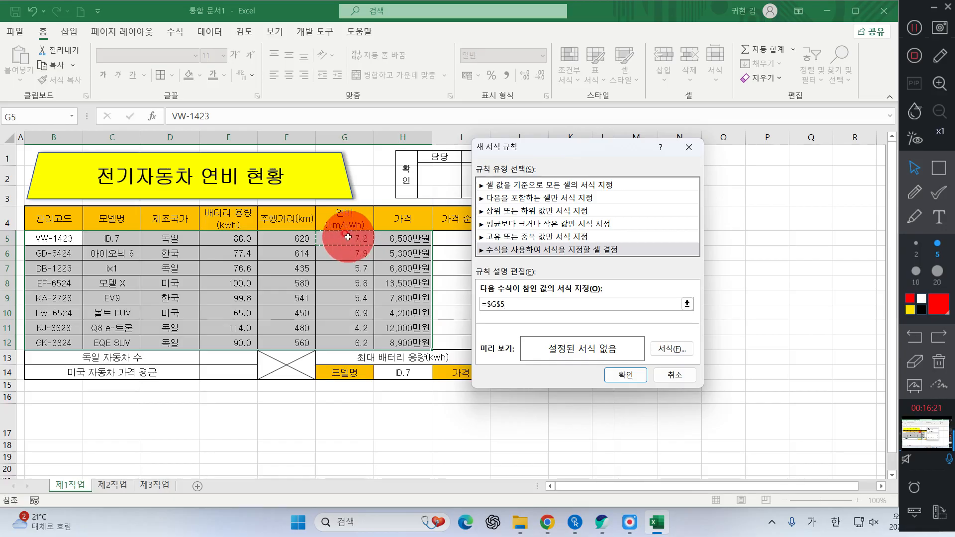
key(F4)
key(F4)
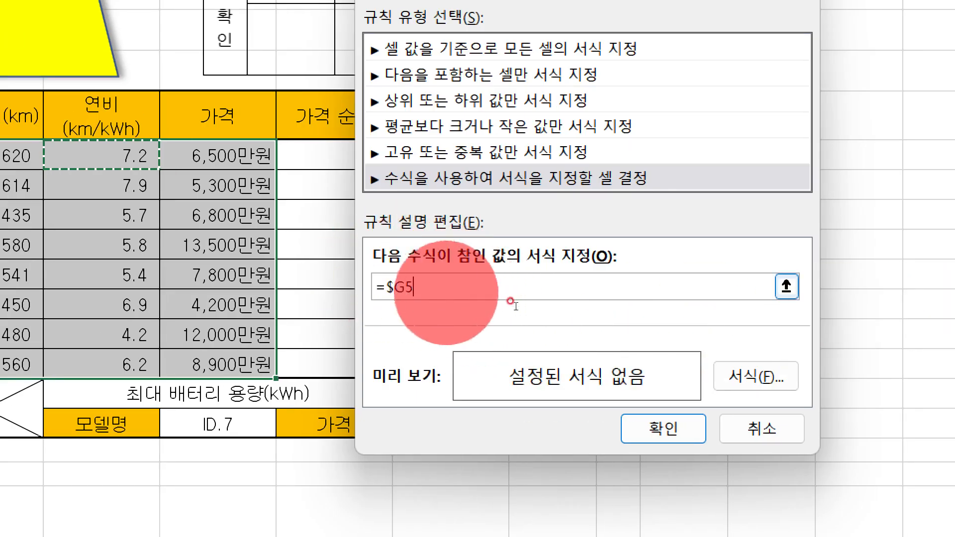
text(>=)
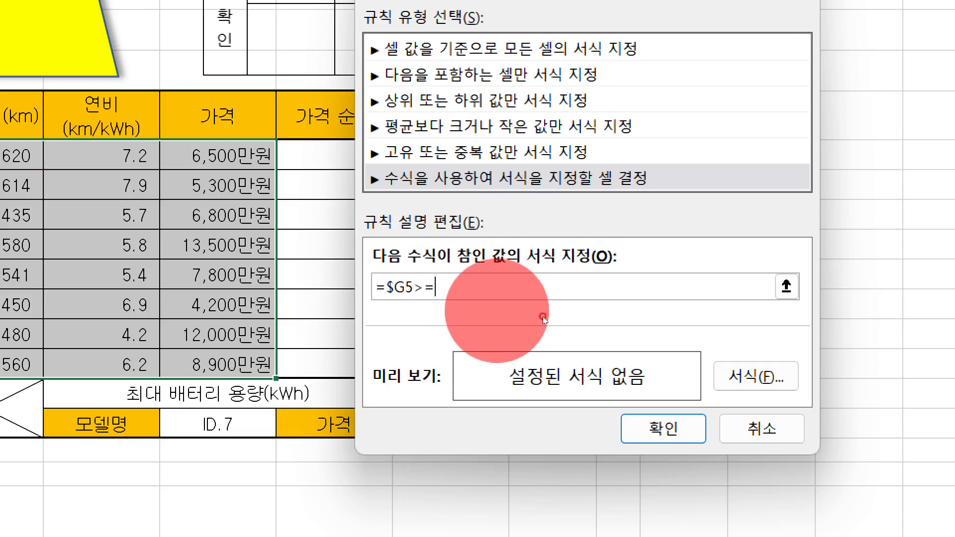
text(6)
- Set the rule's font format to bold and blue, and apply the rule to the table
click(722, 374)
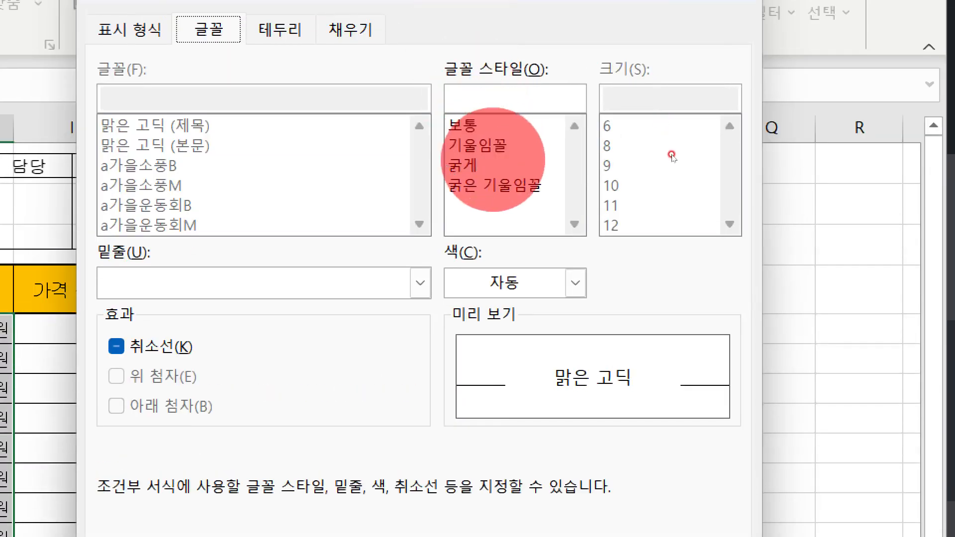
click(463, 165)
click(517, 281)
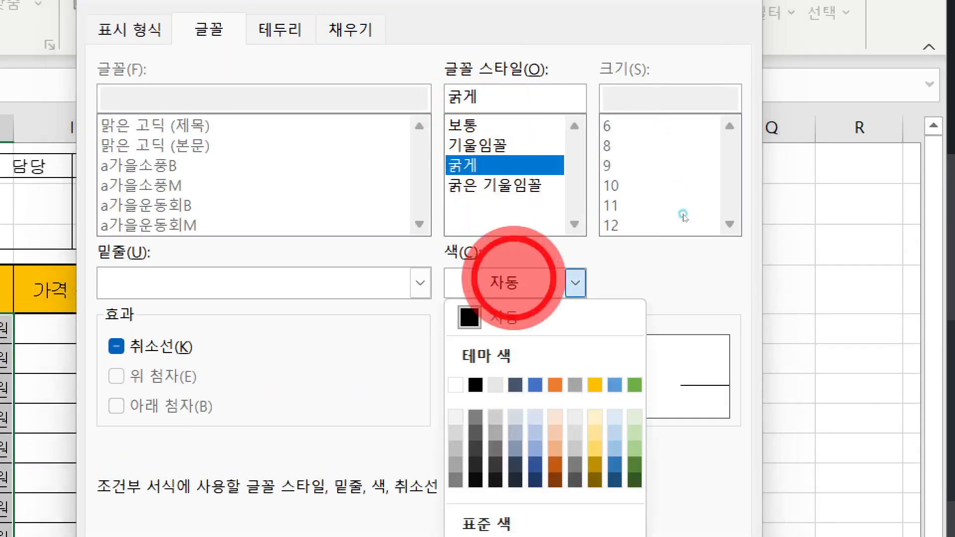
click(595, 432)
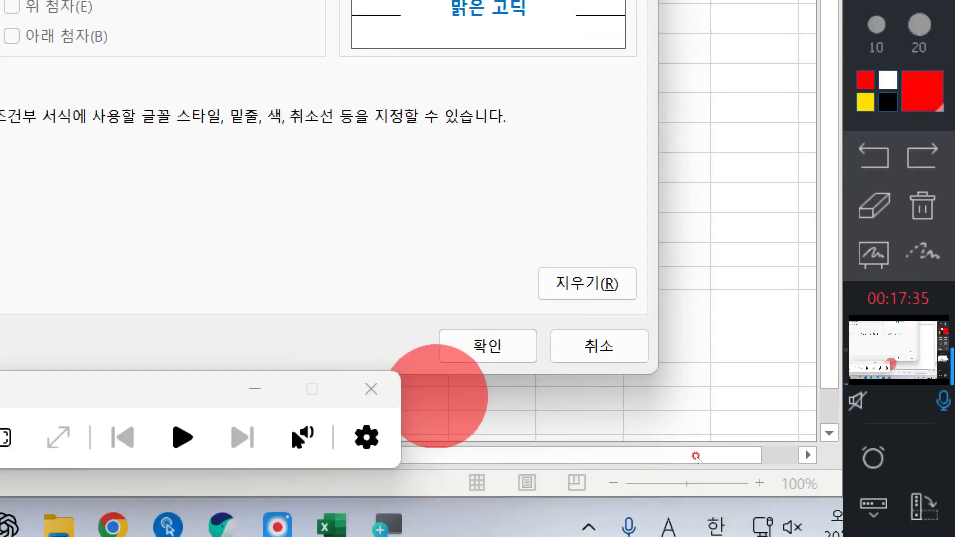
click(490, 343)
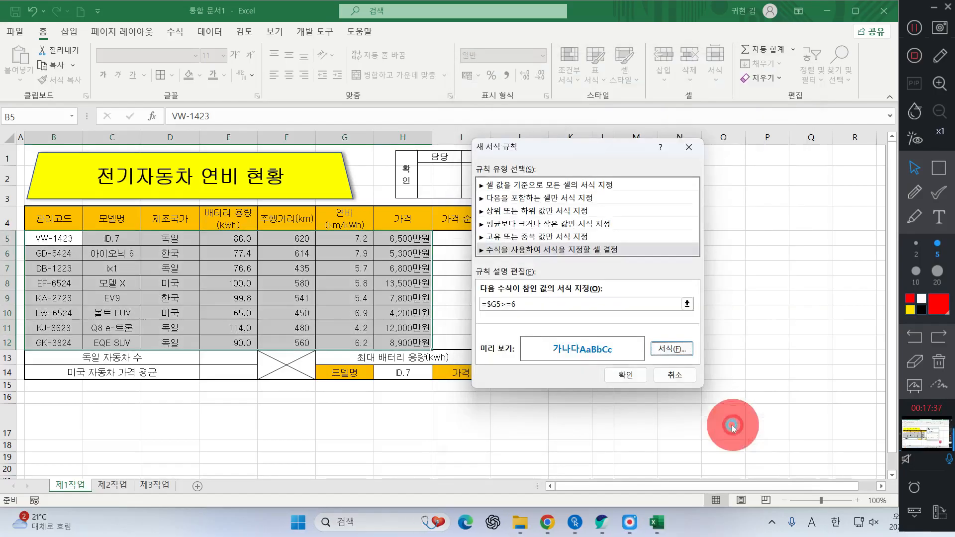
click(628, 375)
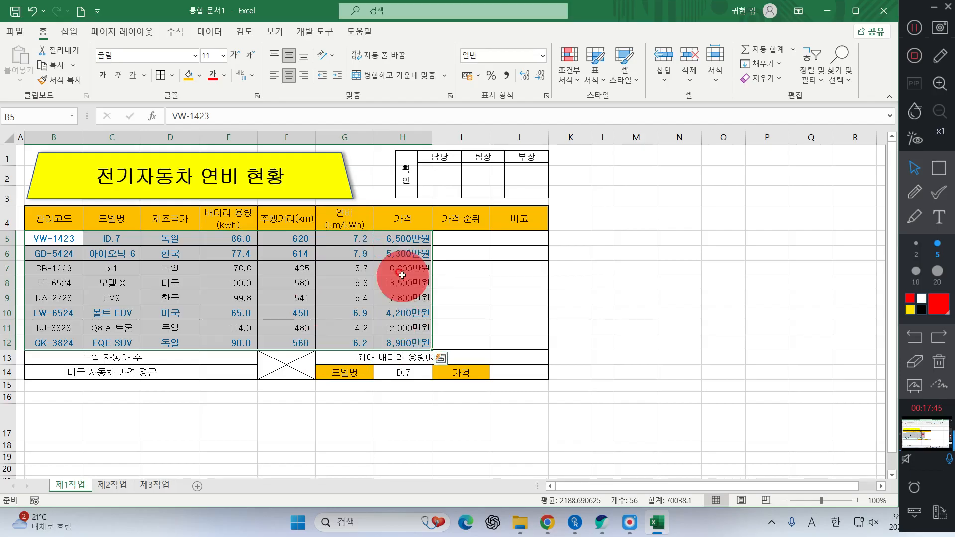
click(496, 264)
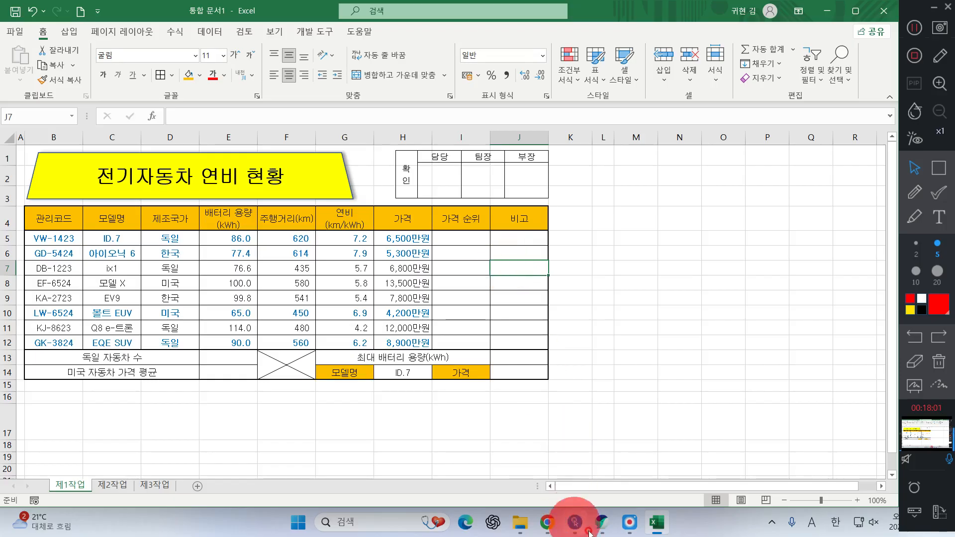
- Switch to the exam paper PDF, examine the category labels and legend of the page 4 chart, and return to Excel
click(602, 522)
scroll(540, 295, down, 10)
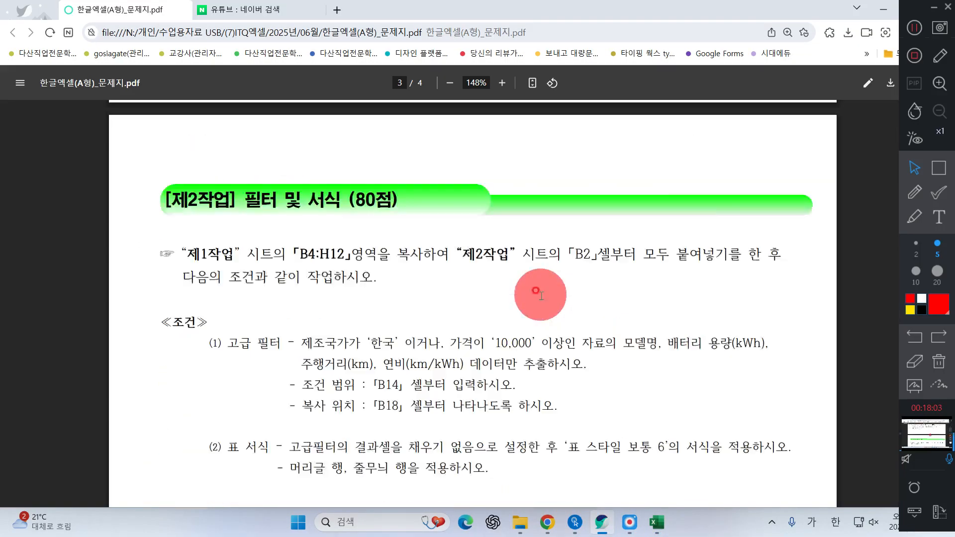
scroll(541, 295, down, 15)
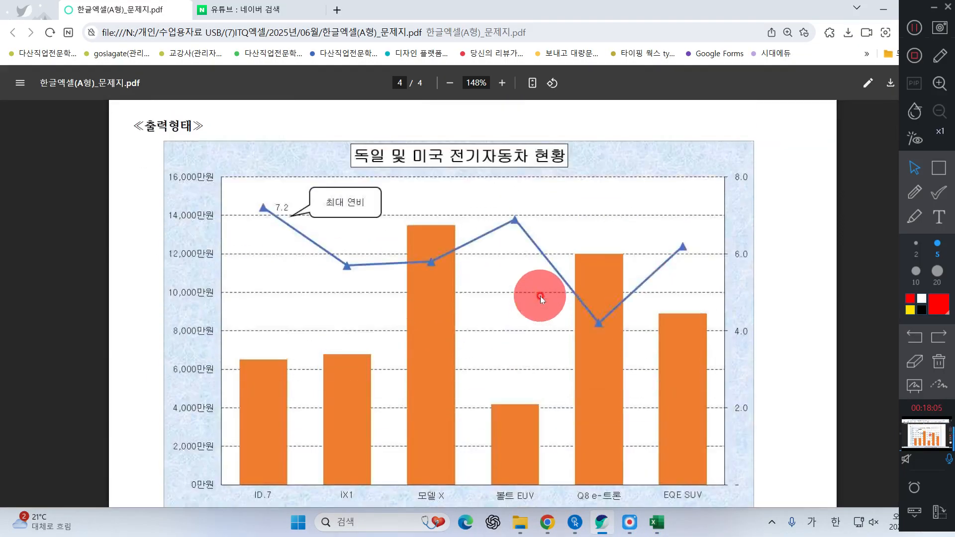
scroll(540, 297, down, 2)
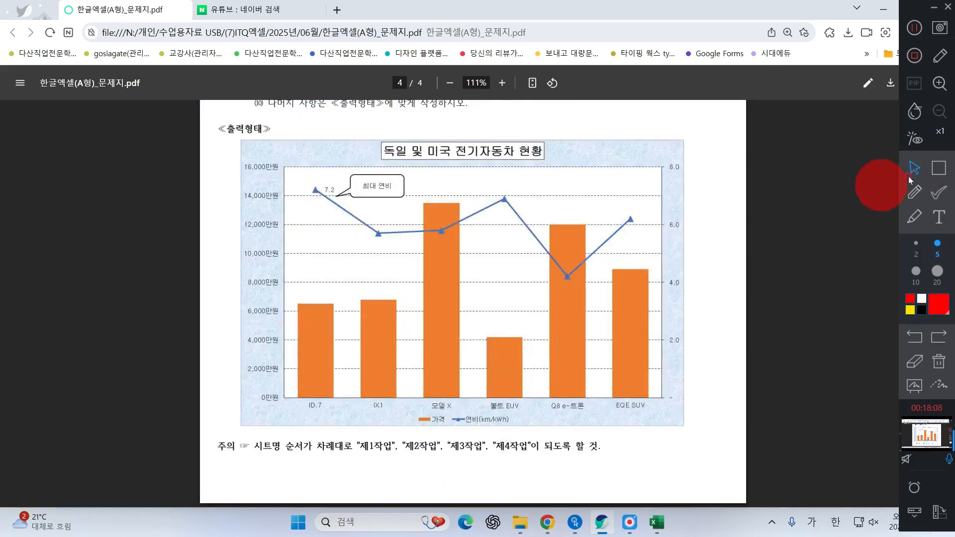
click(938, 168)
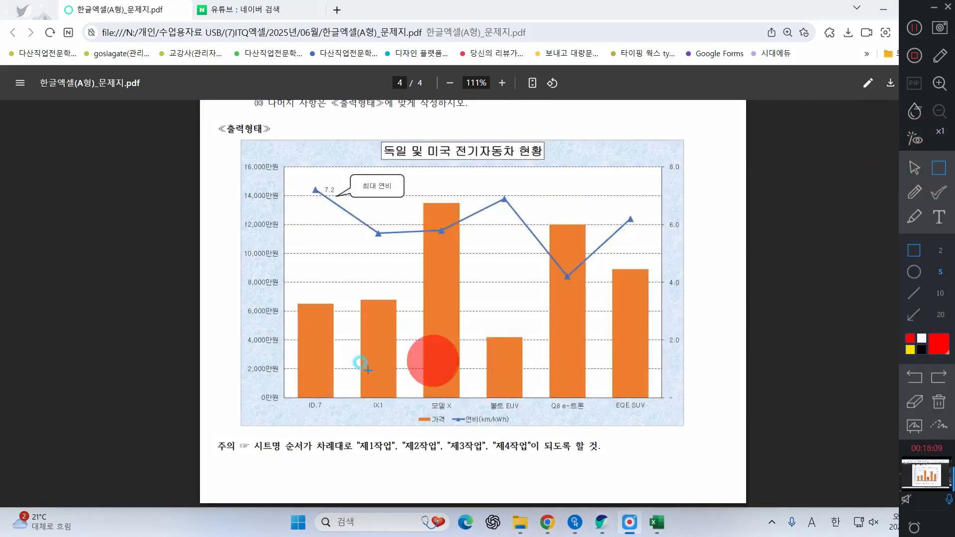
drag(294, 395, 668, 411)
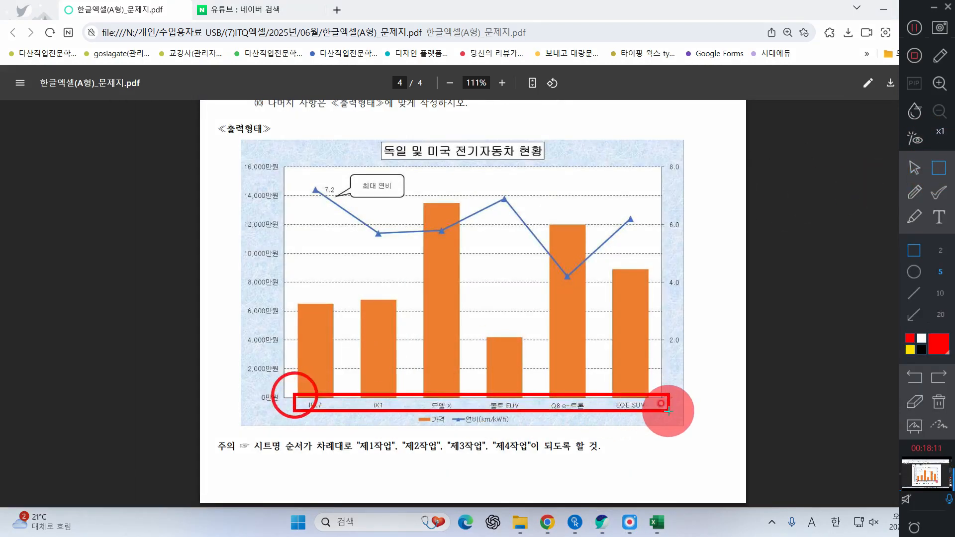
drag(414, 409, 518, 429)
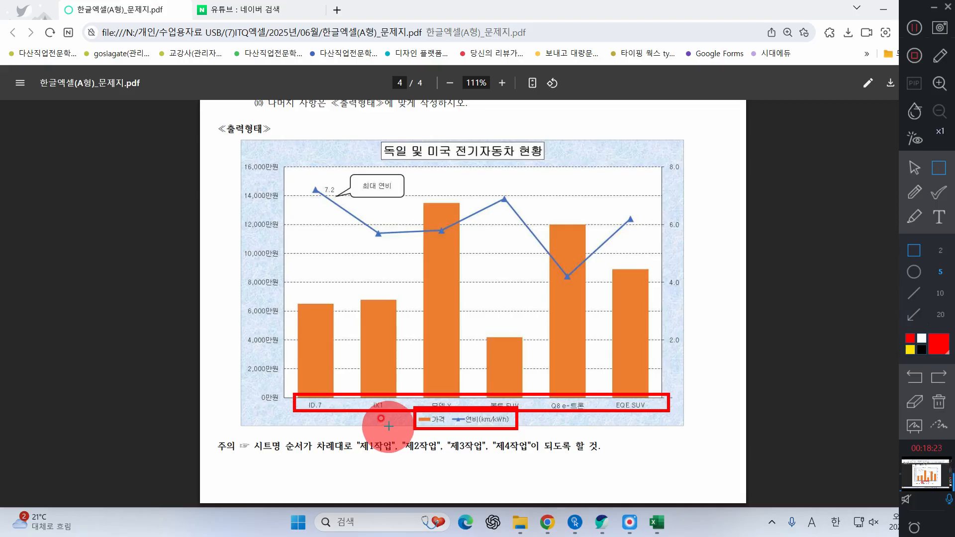
click(915, 168)
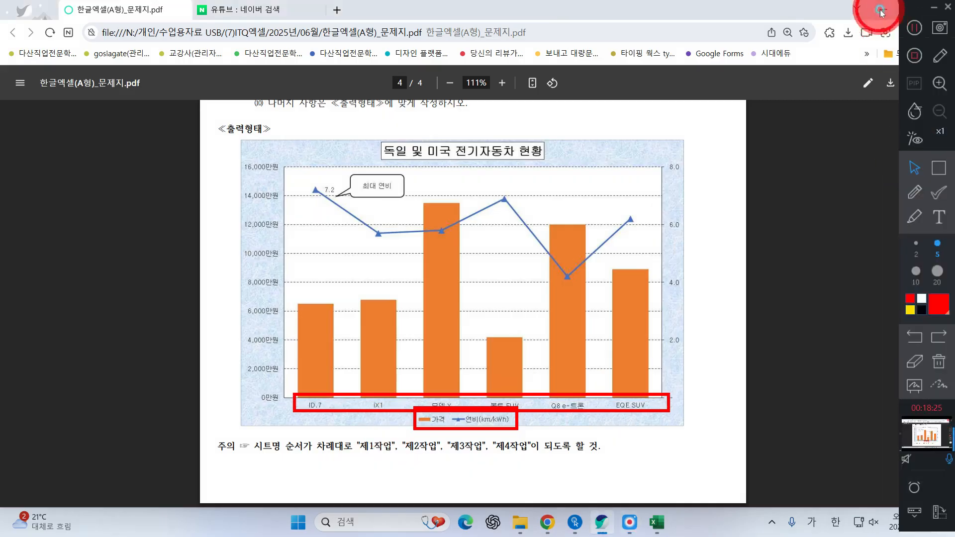
click(883, 9)
click(939, 362)
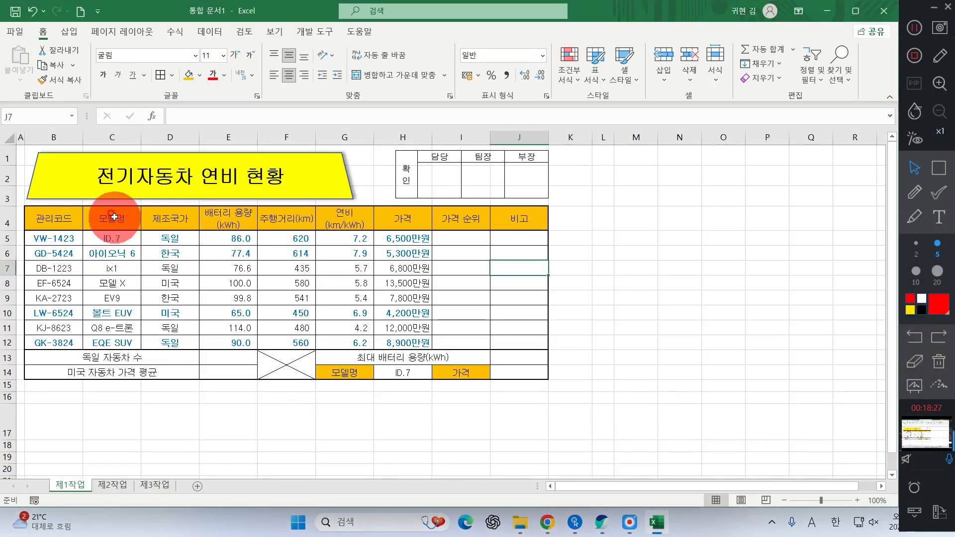
drag(112, 219, 134, 348)
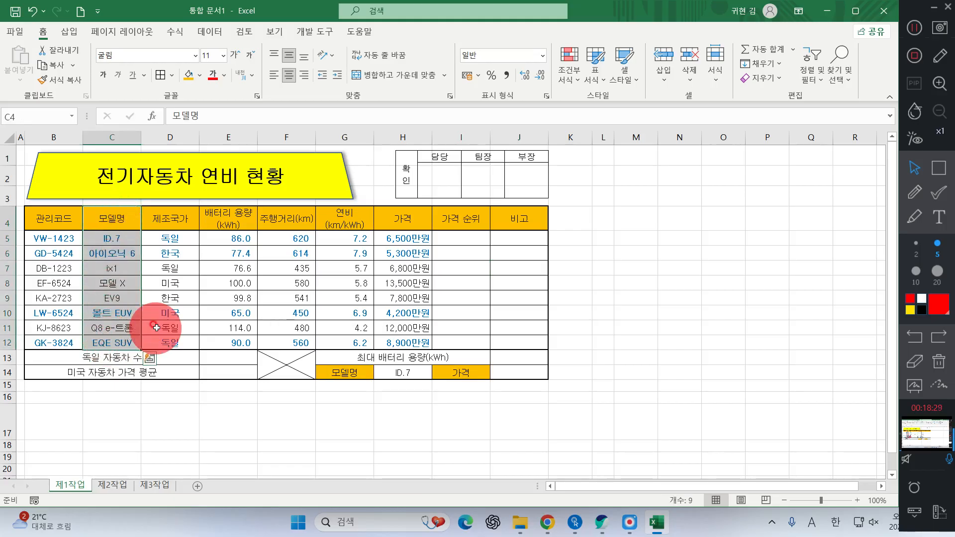
drag(120, 217, 118, 342)
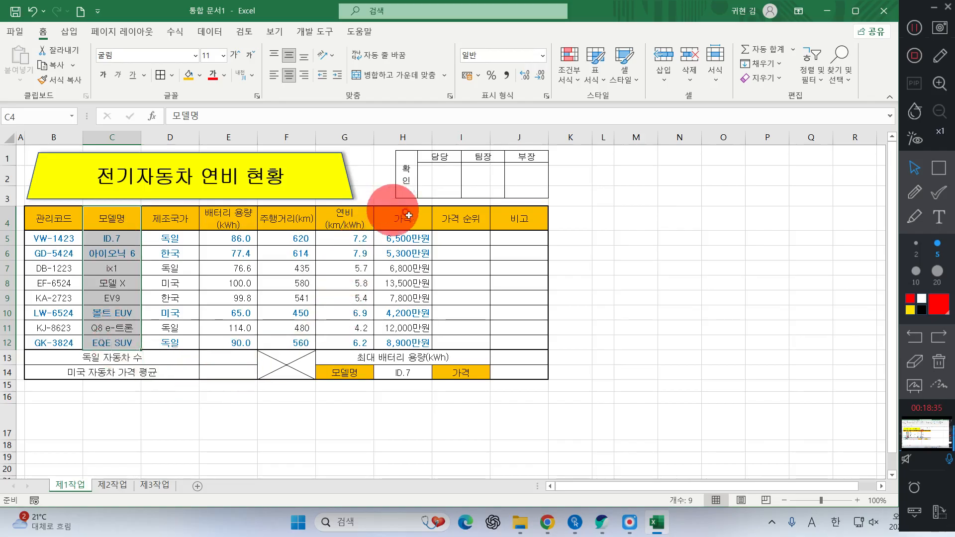
drag(408, 222, 403, 343)
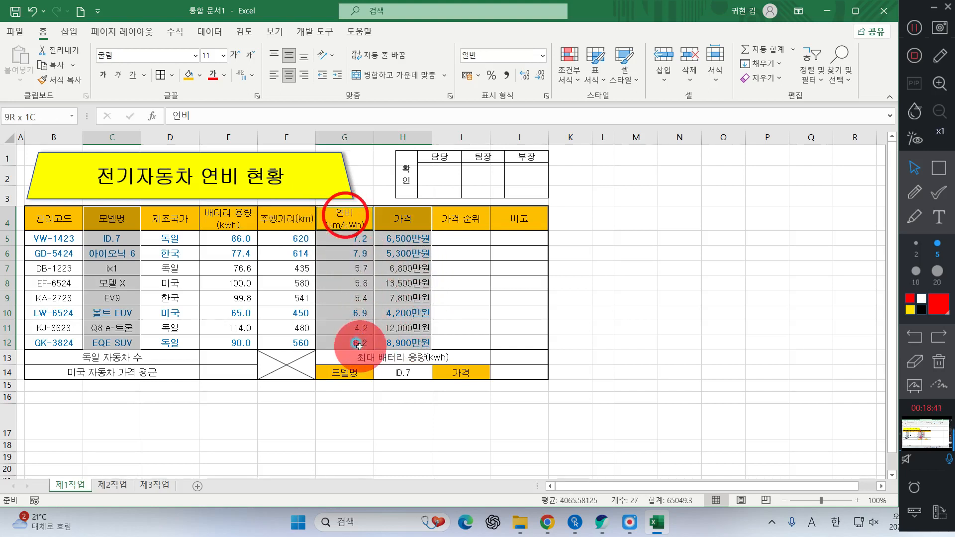
- Select the 모델명, 가격 and 연비 data in C4:C12, H4:H12 and G4:G12, and start inserting a combo chart from them
drag(116, 224, 130, 342)
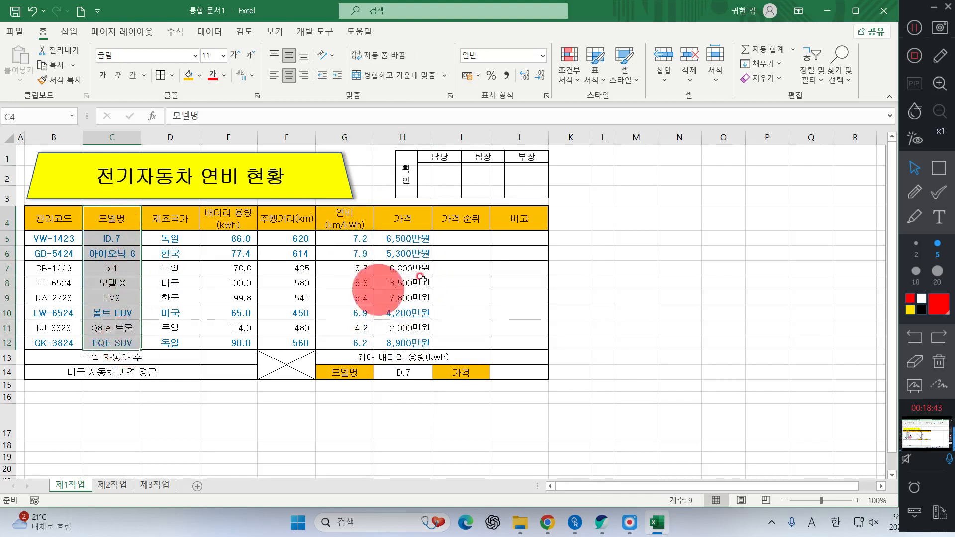
drag(396, 214, 393, 343)
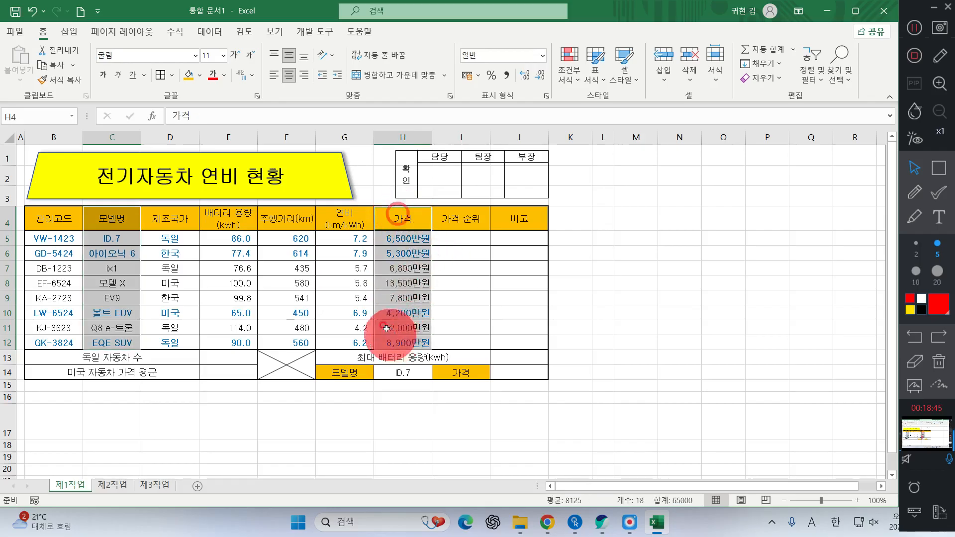
drag(343, 219, 344, 342)
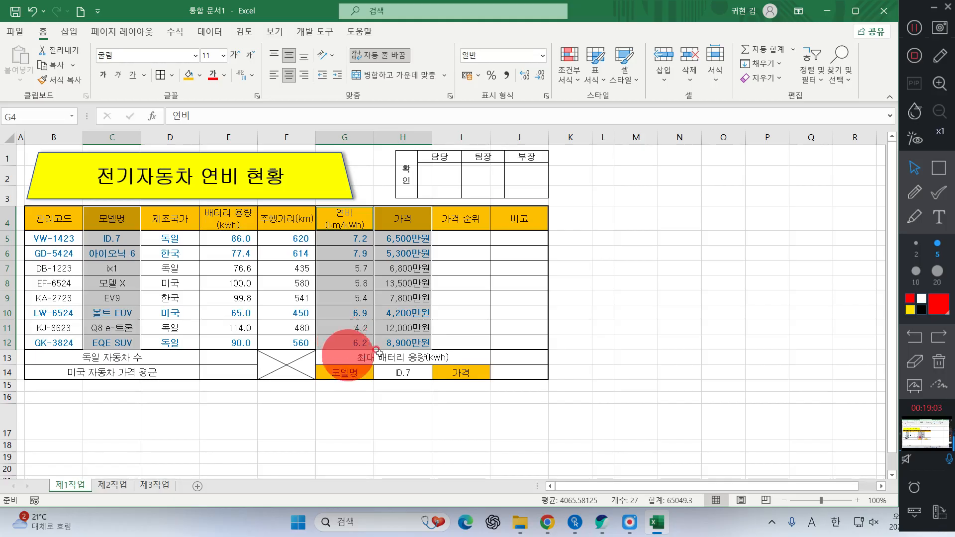
click(74, 34)
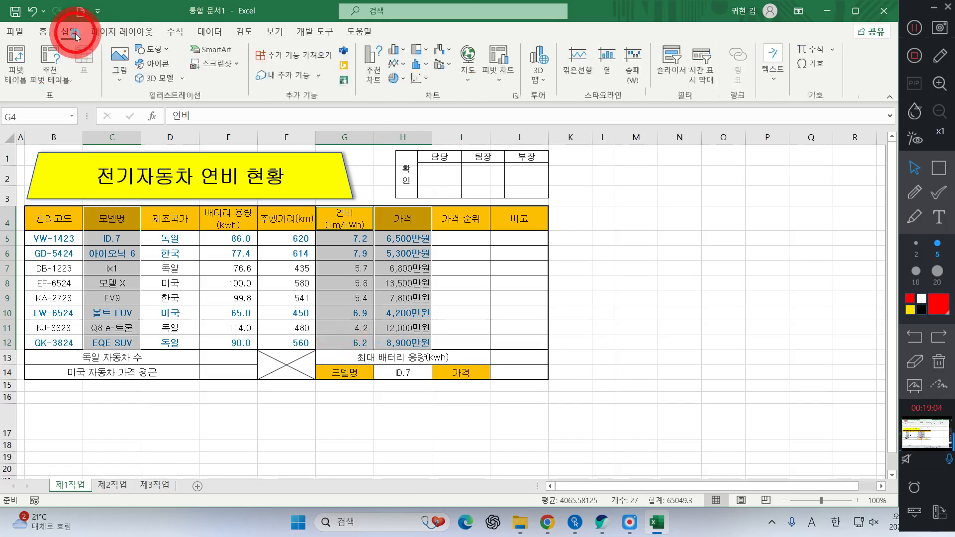
click(378, 71)
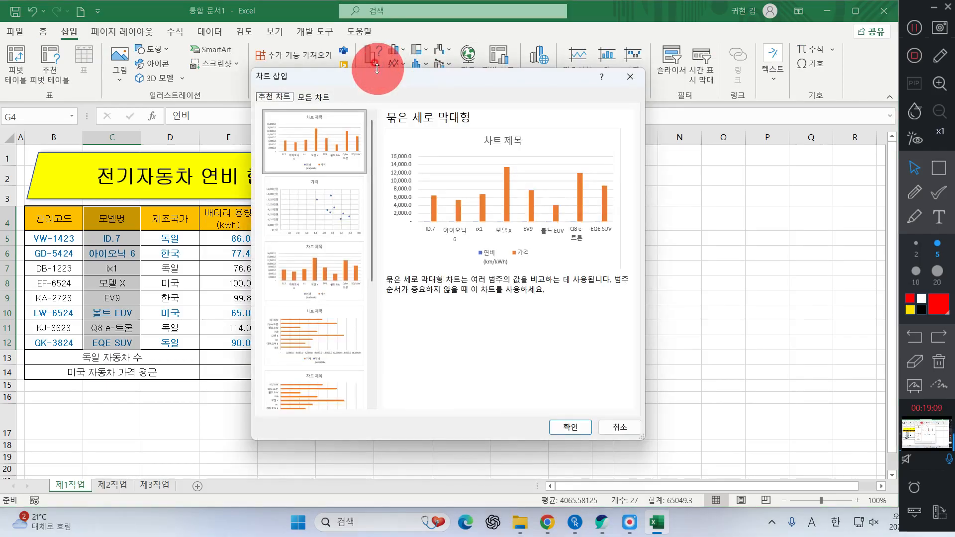
click(314, 96)
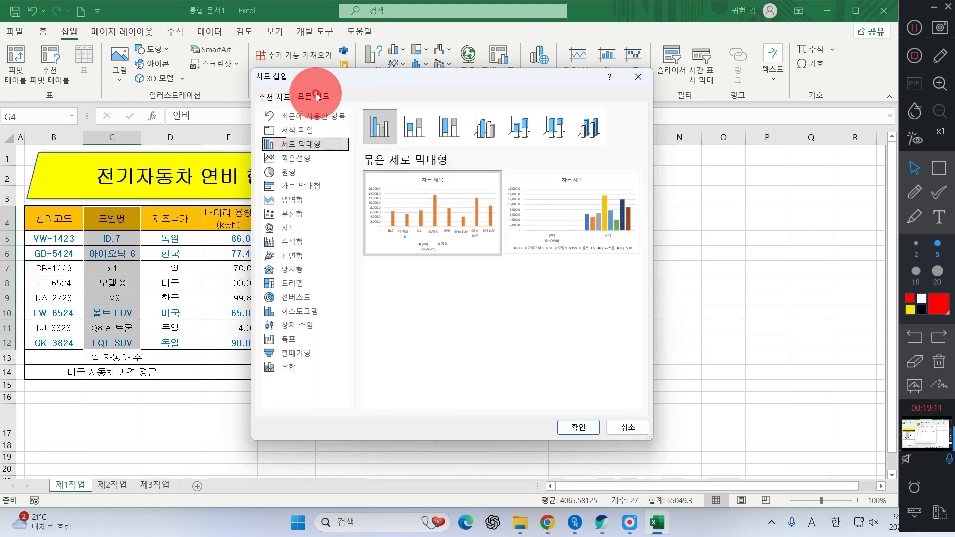
click(281, 368)
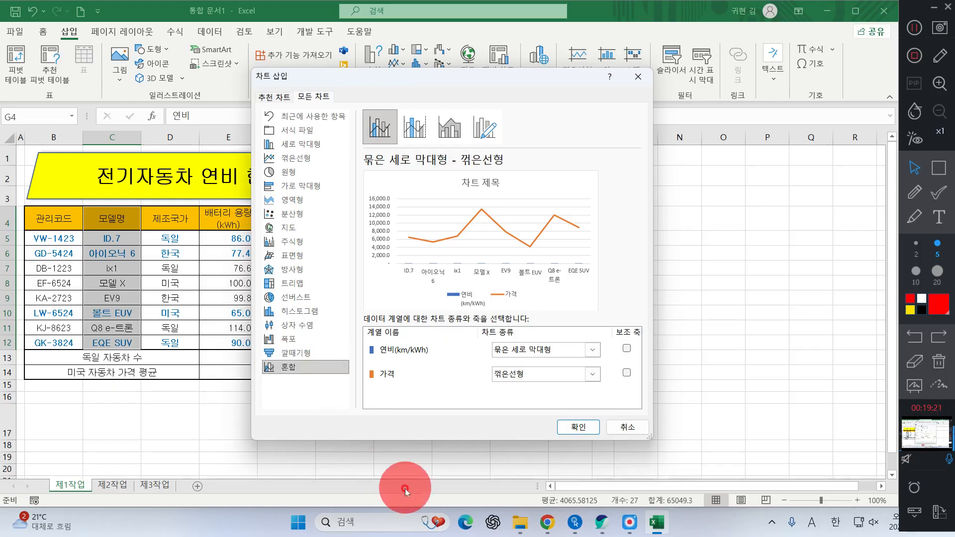
- Switch to the exam paper PDF, examine condition (7) on page 4 about the fuel-economy series' chart type and axis, and return to Excel
mouse_move(621, 534)
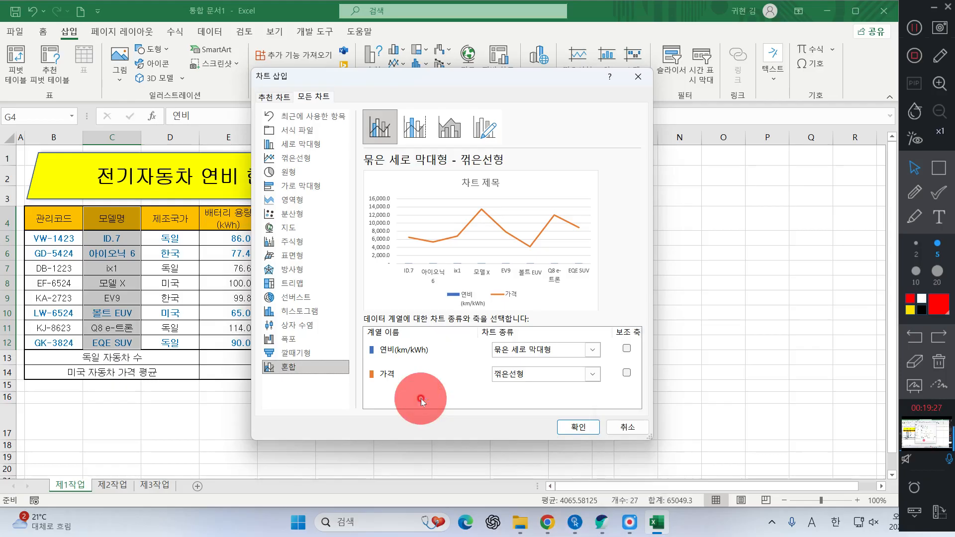
key(super+plus)
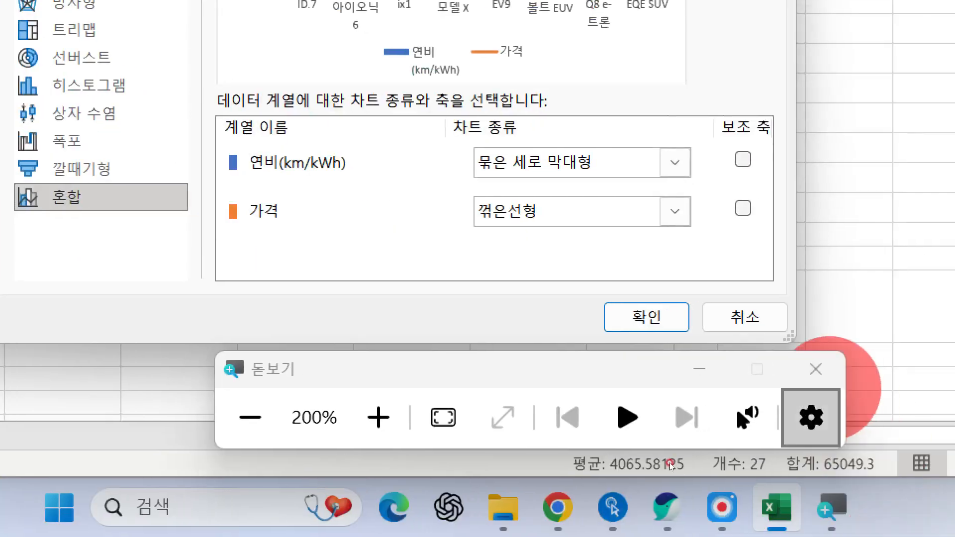
click(816, 371)
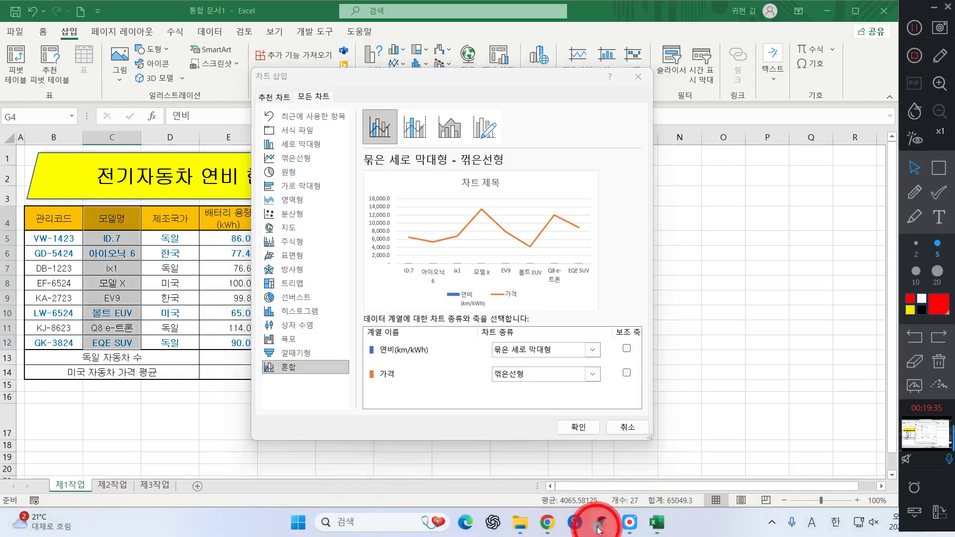
click(601, 522)
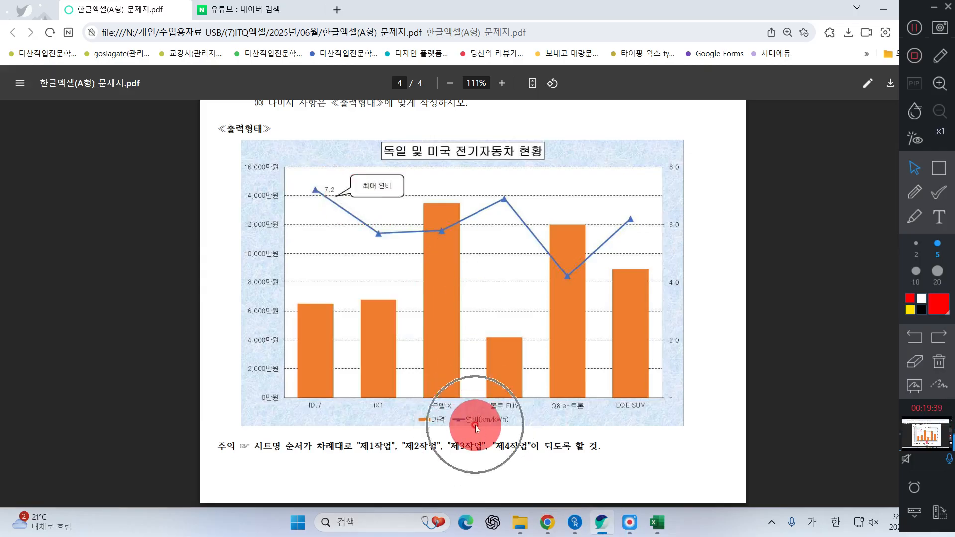
scroll(440, 225, up, 7)
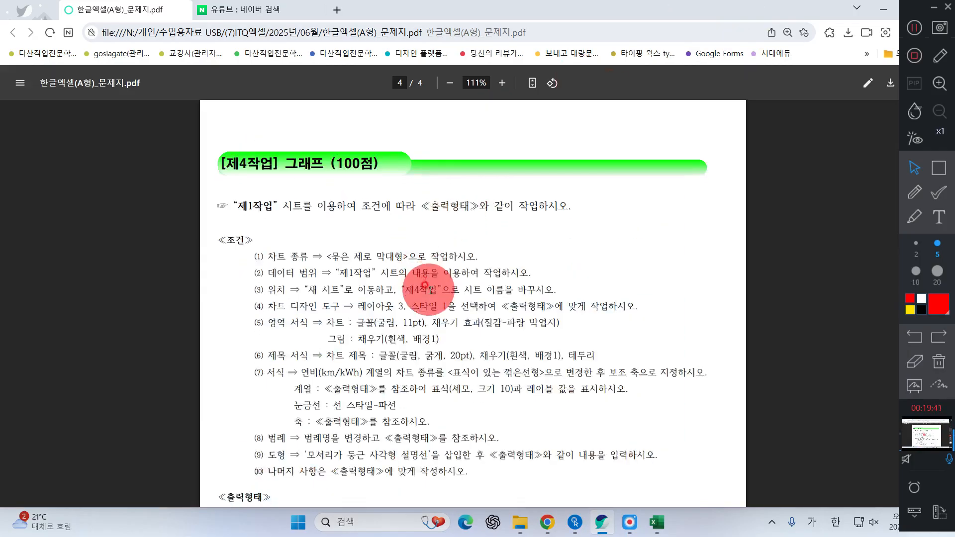
scroll(448, 298, down, 3)
scroll(497, 309, up, 2)
drag(214, 231, 771, 232)
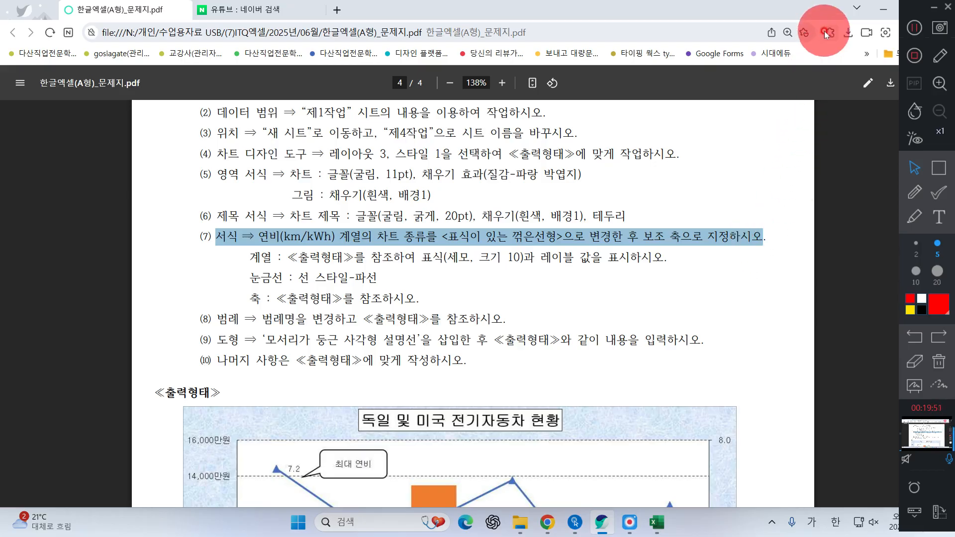
click(884, 16)
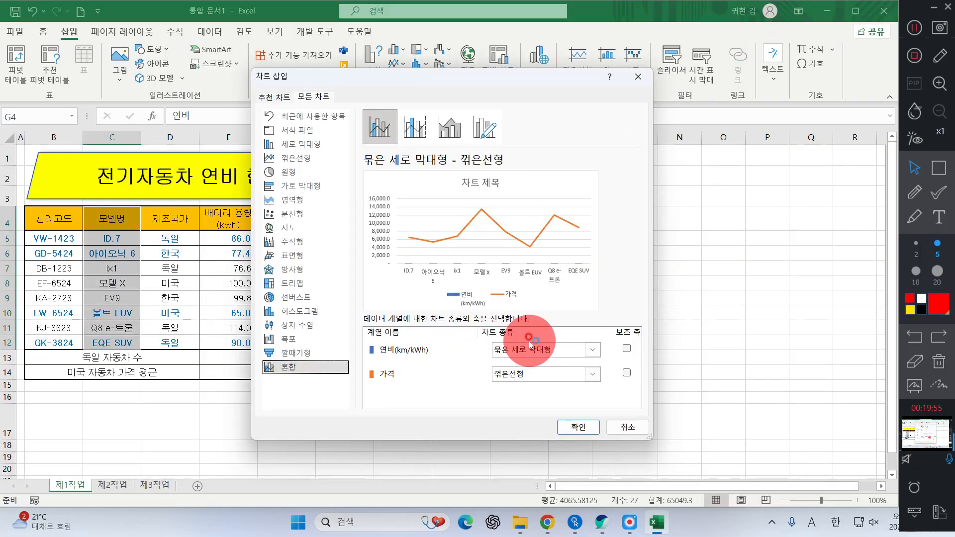
- Set the 연비(km/kWh) series to a line with markers (표식이 있는 꺾은선형) on the secondary axis
key(super+plus)
click(548, 349)
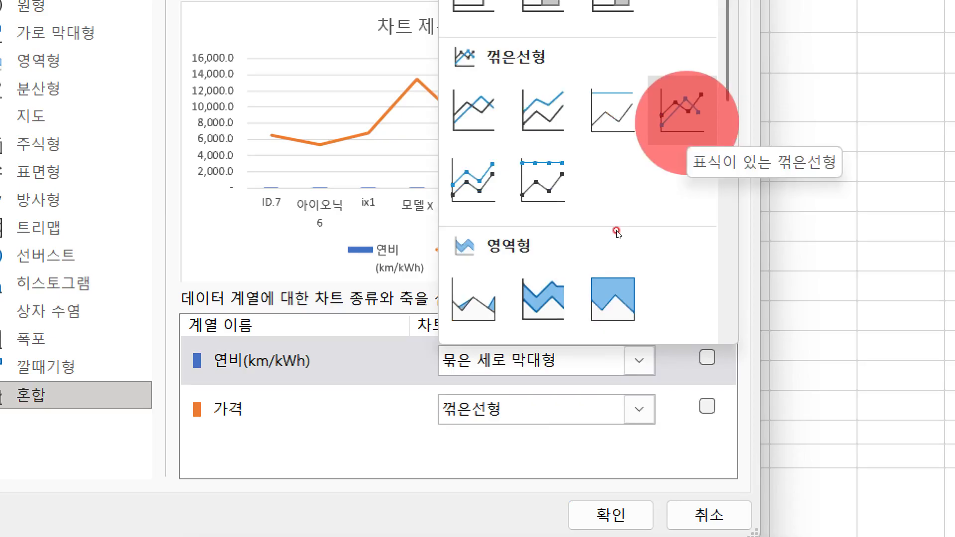
click(687, 123)
click(708, 353)
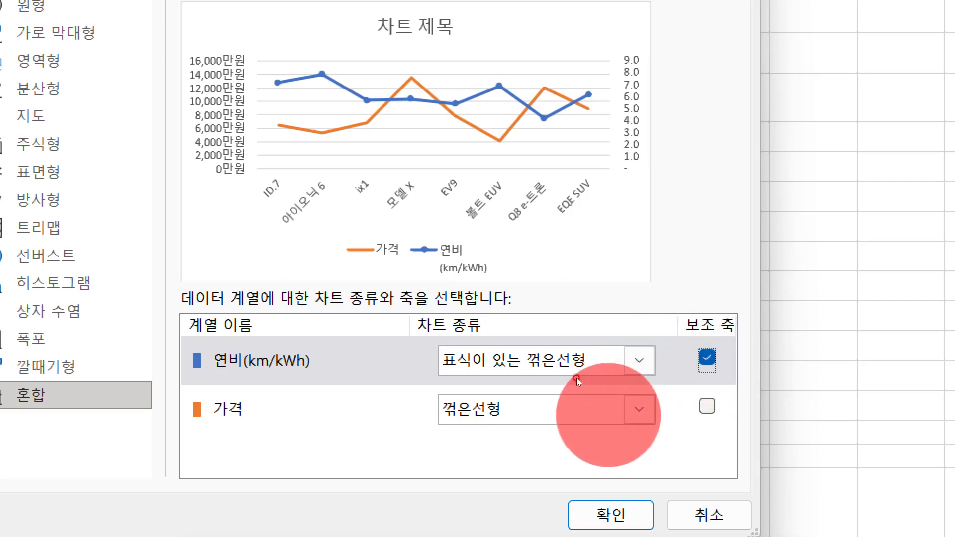
- Set the 가격 series to clustered column (묶은 세로 막대형) and insert the combo chart
click(577, 409)
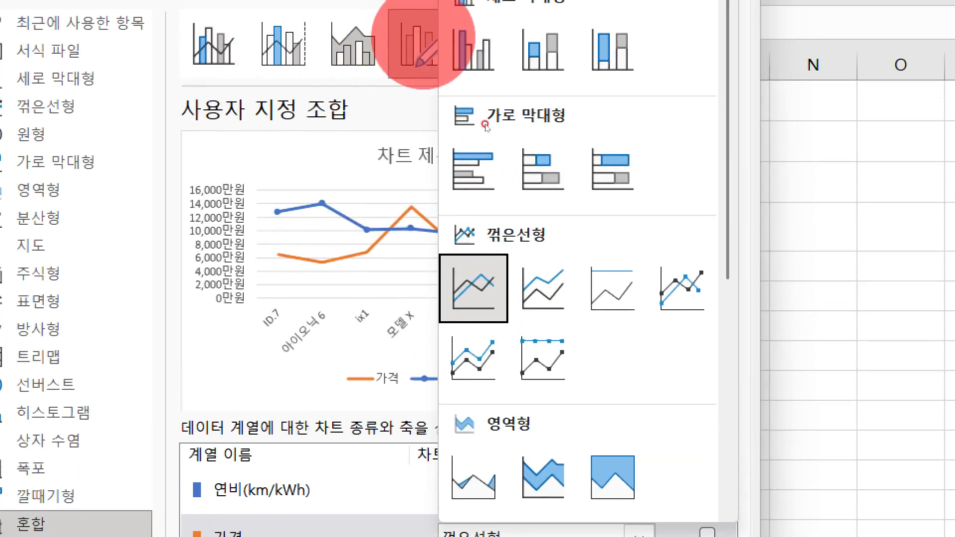
click(473, 50)
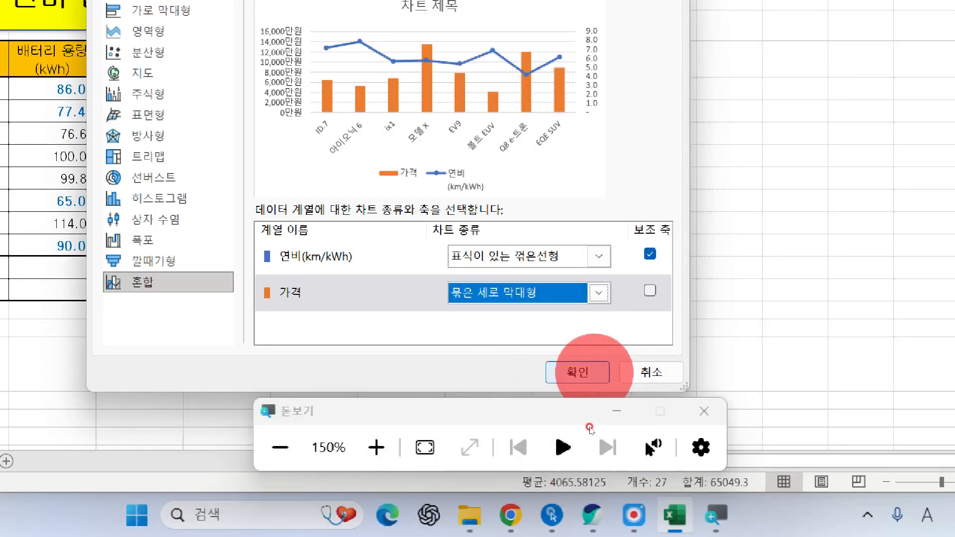
click(579, 372)
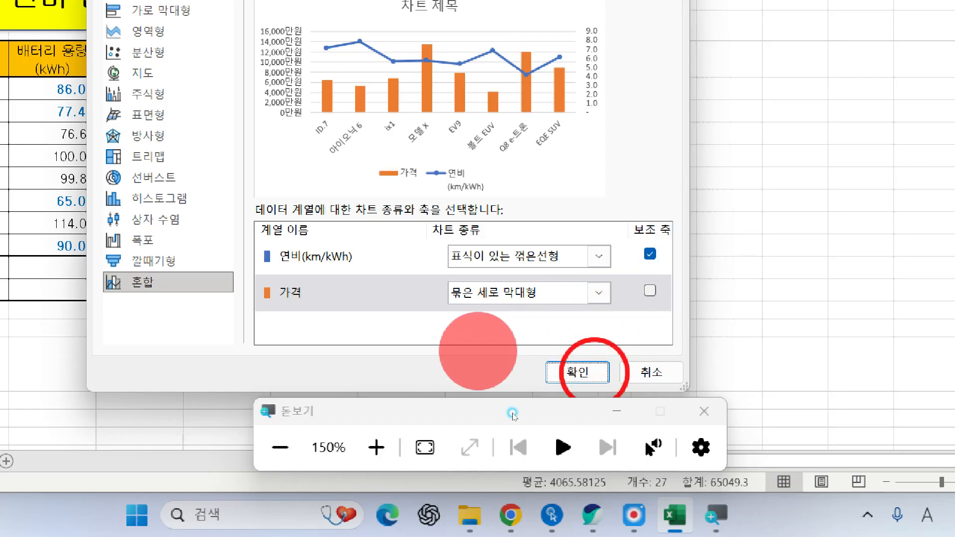
click(595, 371)
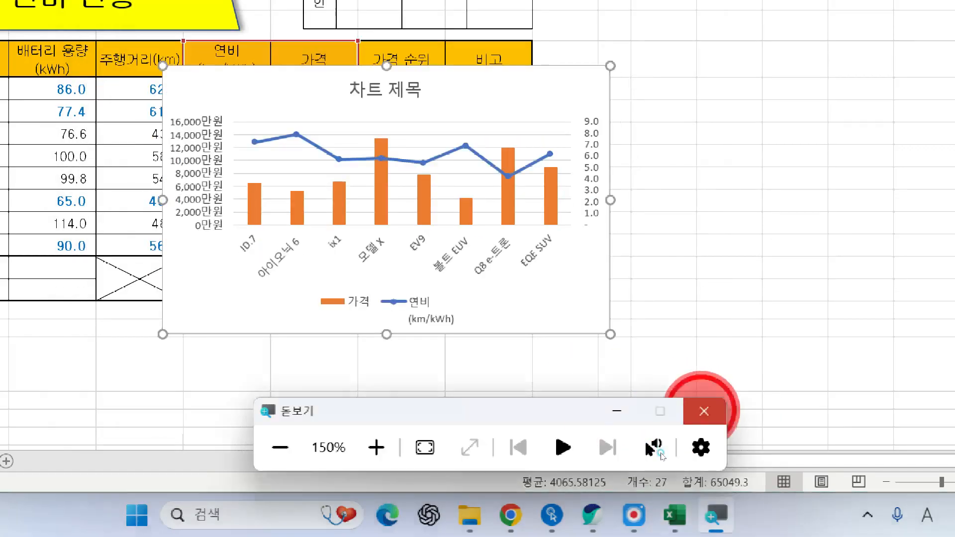
click(704, 410)
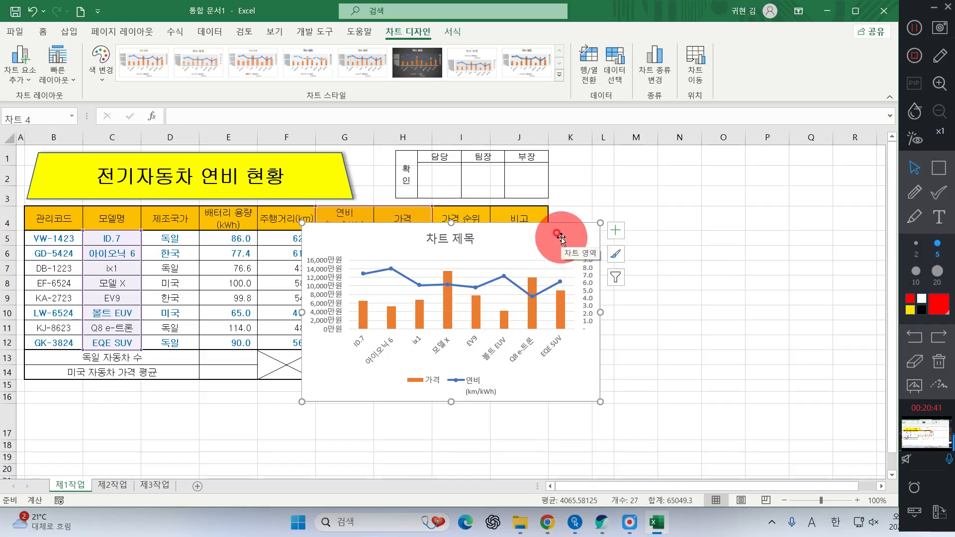
- Move the chart to a new sheet named 제4작업 and place that sheet after 제3작업
click(701, 69)
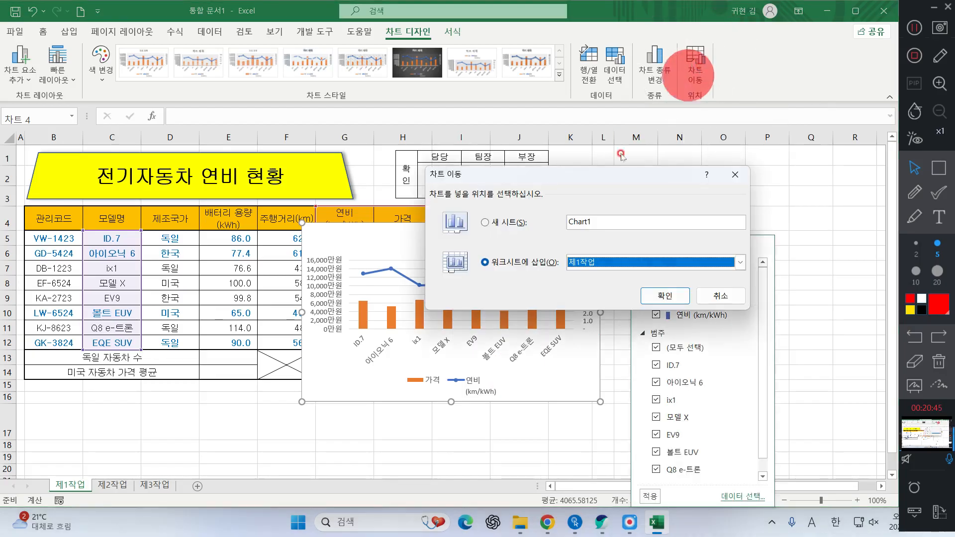
click(512, 217)
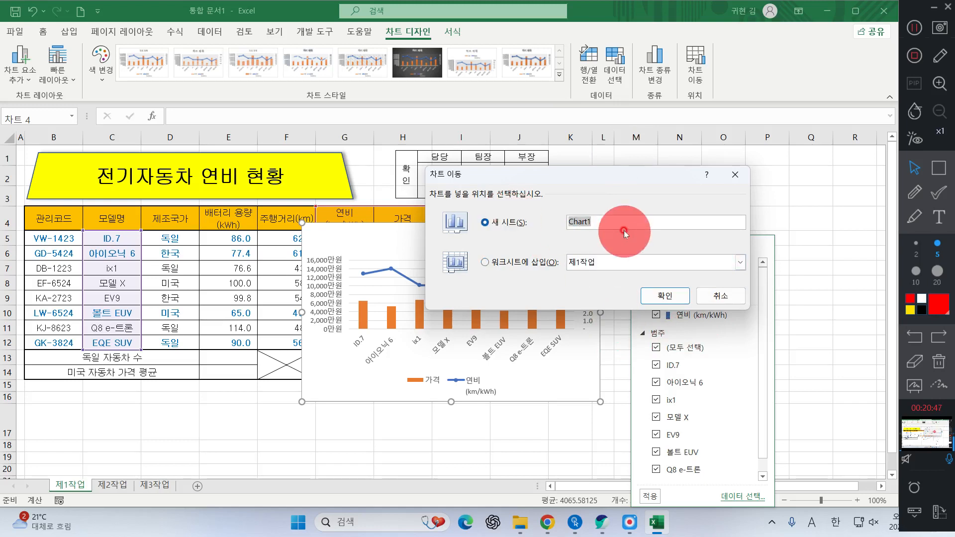
text(ㅈㅔ4작업)
key(Return)
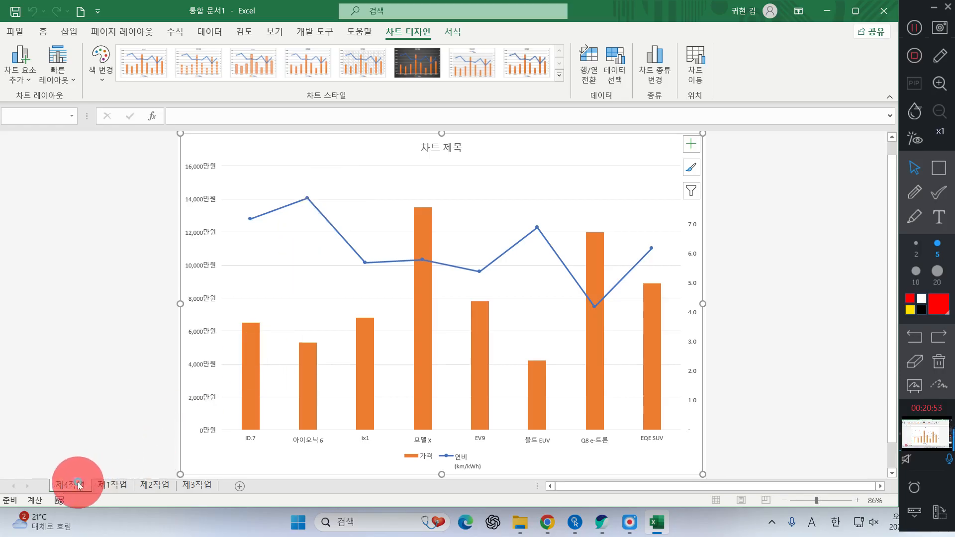
drag(78, 485, 224, 485)
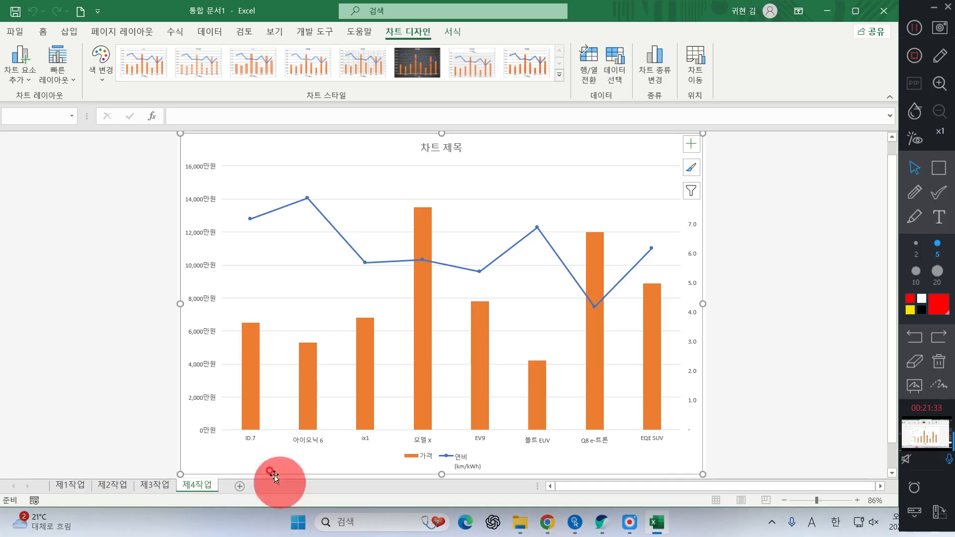
- Filter the 아이오닉 6 and EV9 categories out of the chart
click(692, 191)
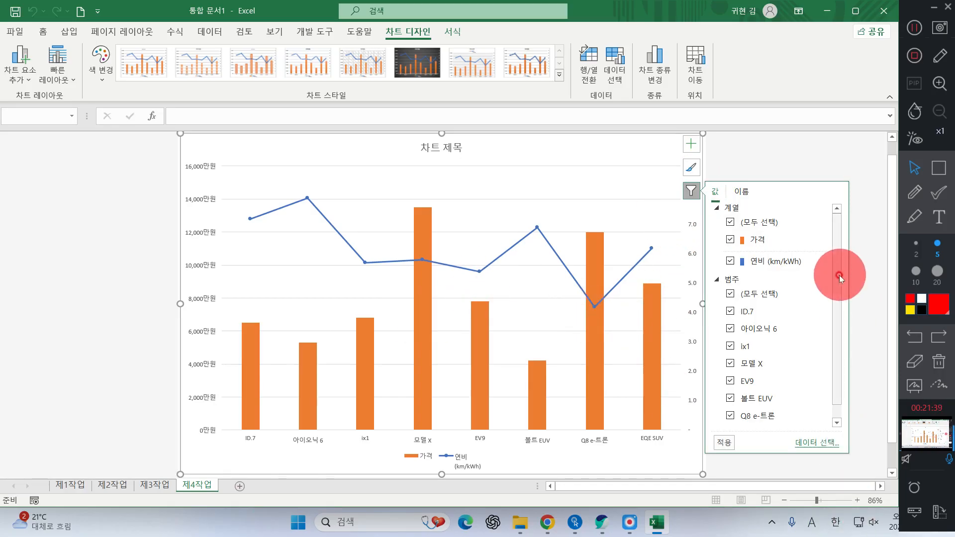
drag(840, 274, 845, 350)
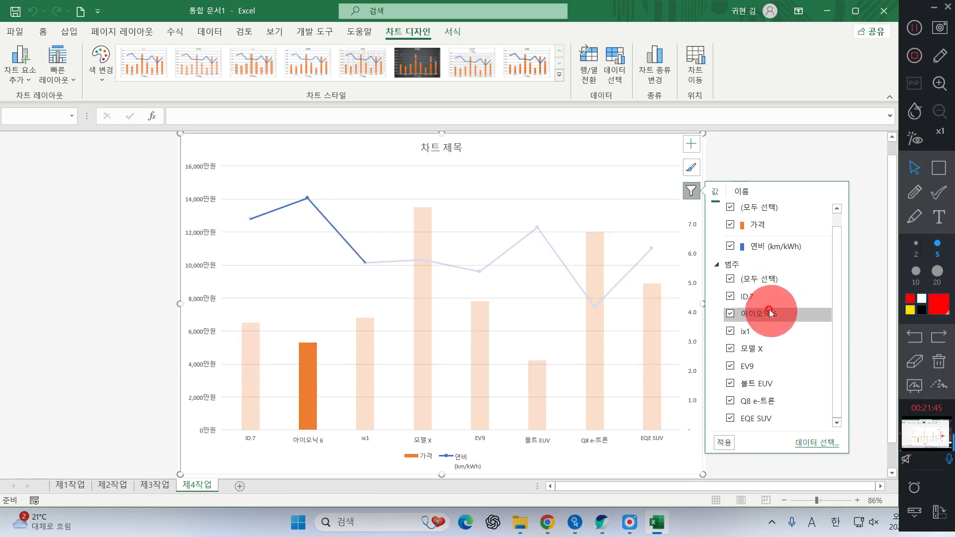
click(730, 314)
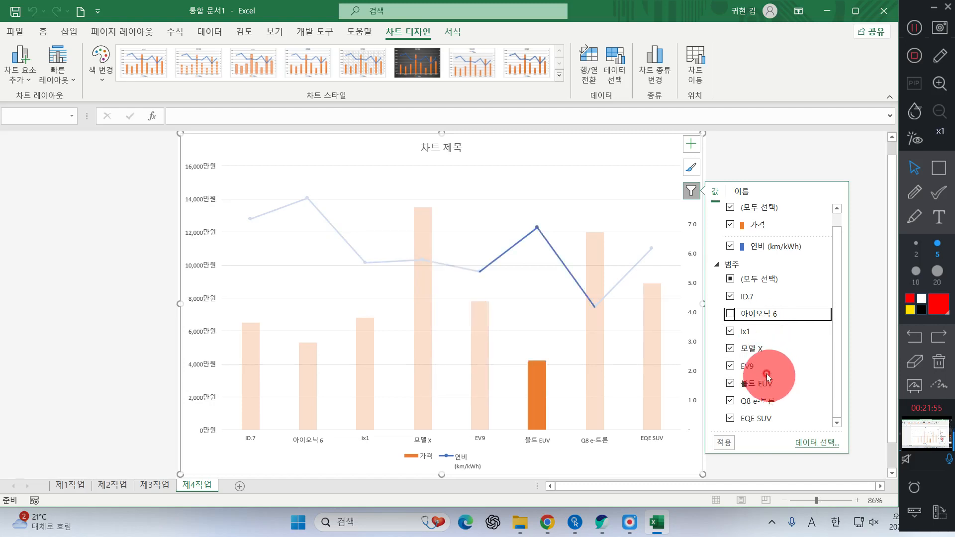
click(730, 367)
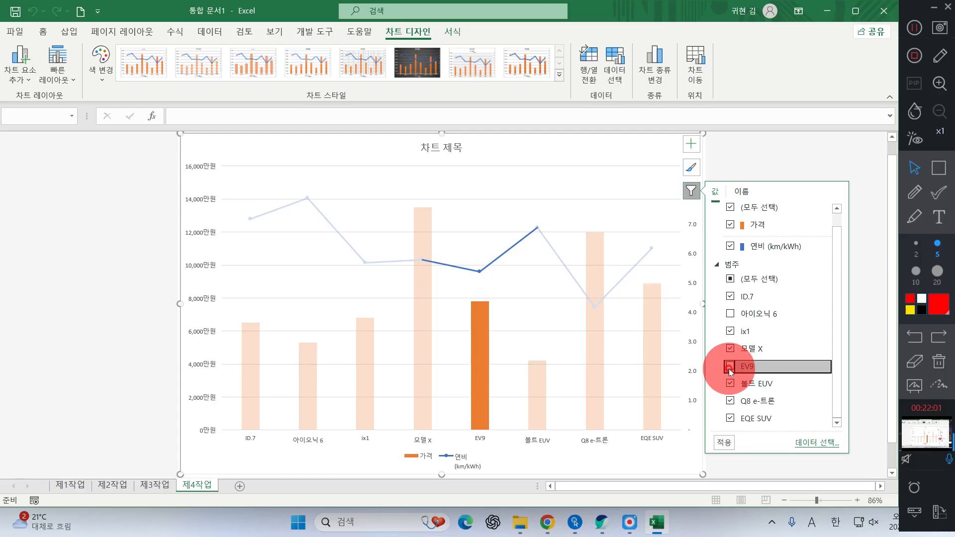
click(723, 442)
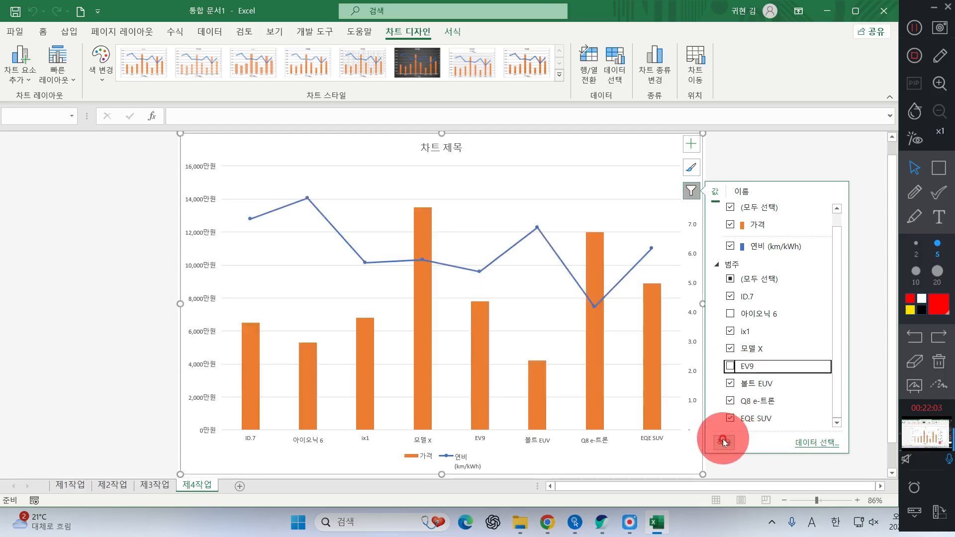
click(698, 189)
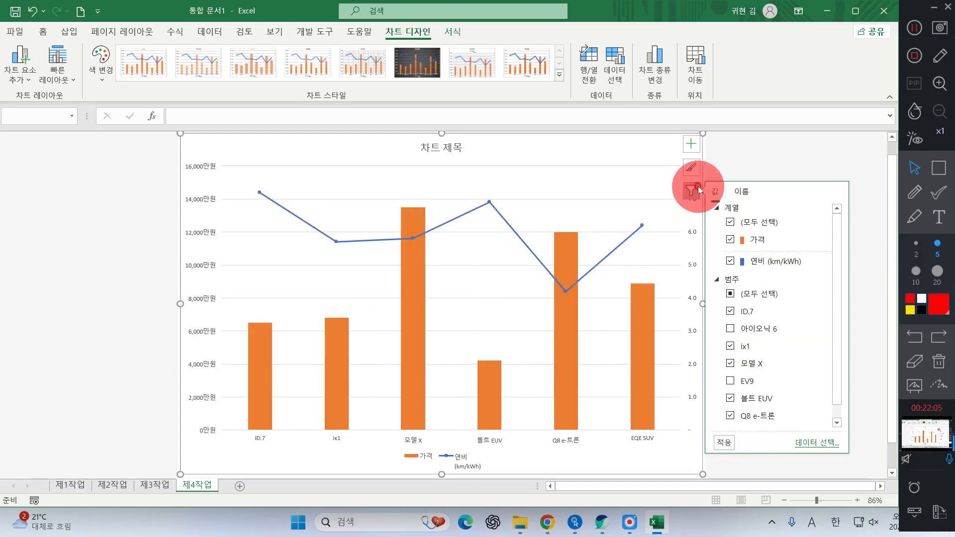
click(686, 191)
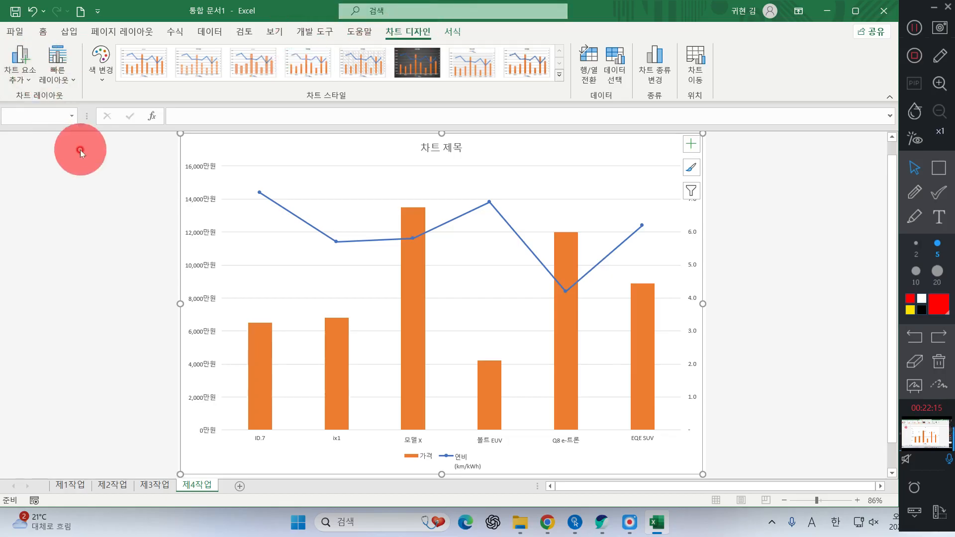
- Apply quick layout 3 to the chart, and check condition (4) on chart layout and style in the exam paper PDF
click(70, 63)
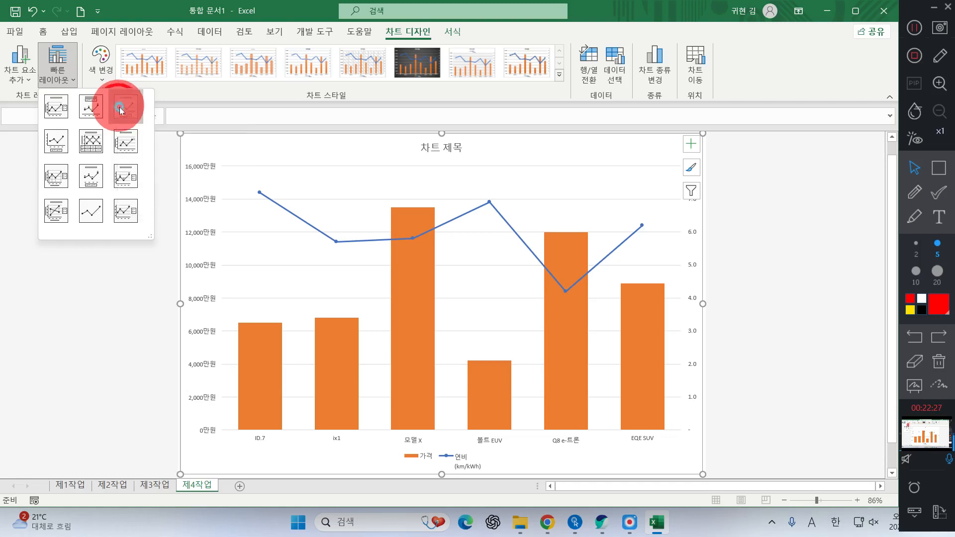
click(120, 109)
click(606, 521)
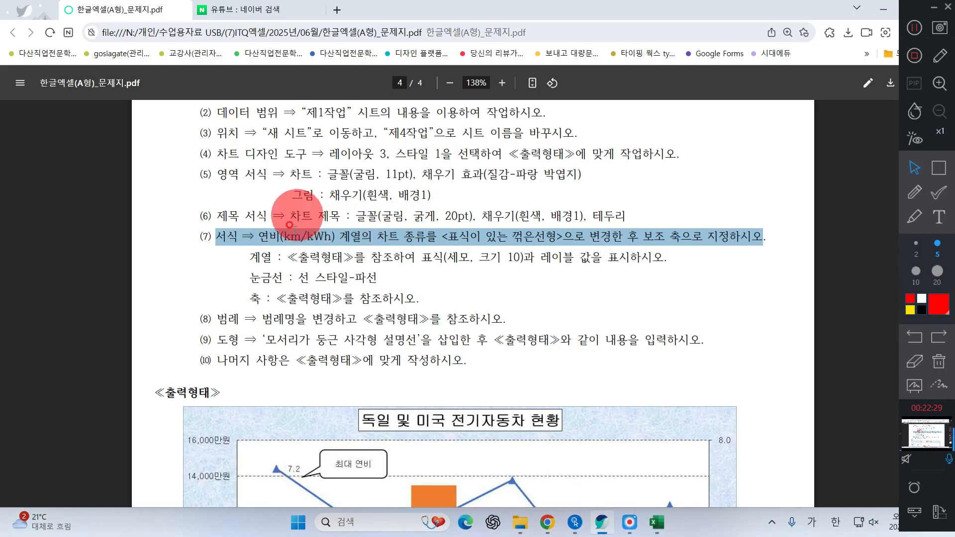
scroll(315, 245, up, 5)
scroll(246, 267, down, 1)
mouse_move(217, 275)
mouse_down()
mouse_move(710, 275)
mouse_move(691, 280)
mouse_up()
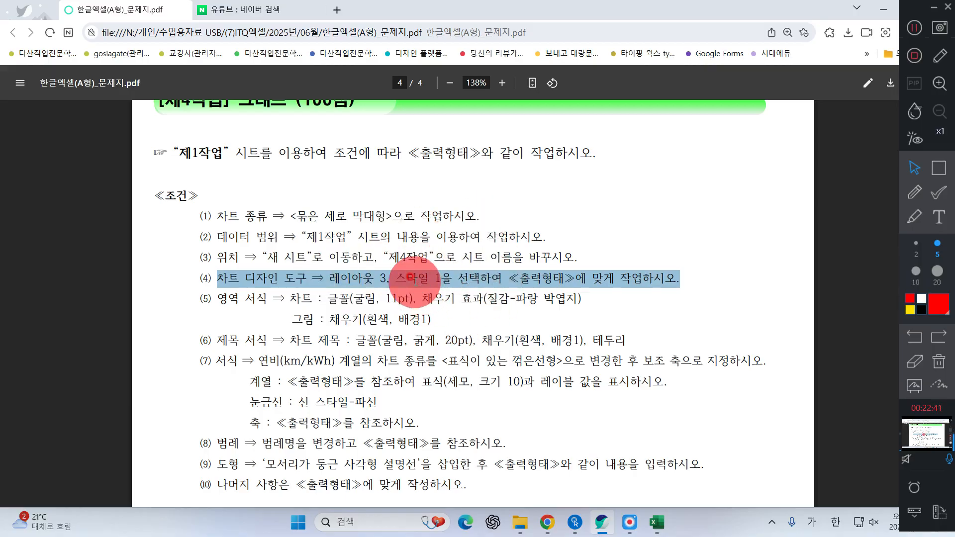
- Check area-format condition (5) in the exam paper PDF, and set the whole chart's font to 굴림 at 11 pt
click(884, 9)
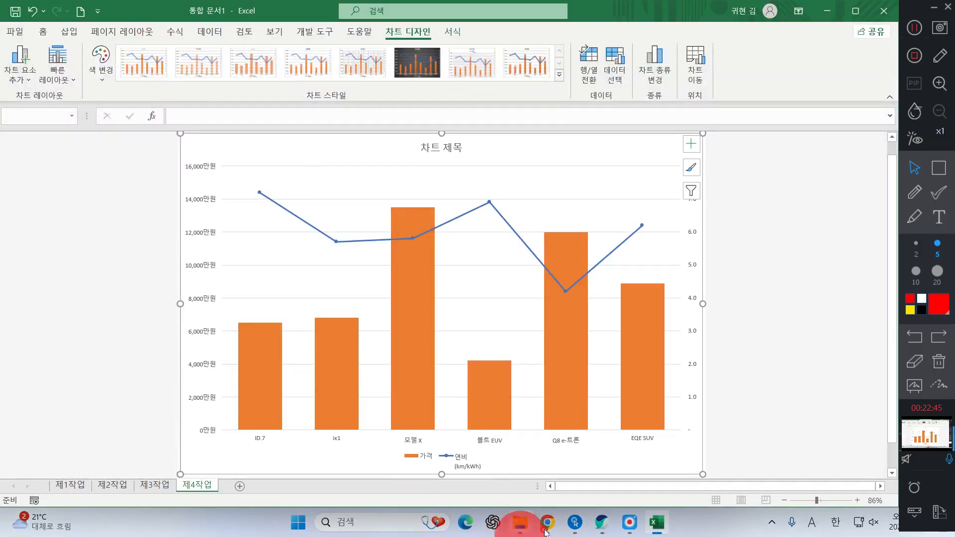
click(601, 523)
drag(215, 298, 583, 298)
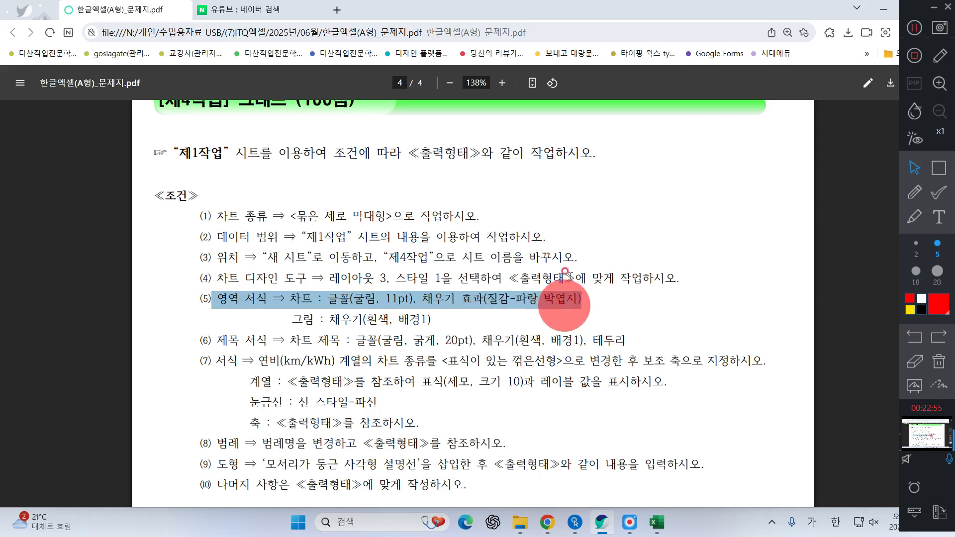
drag(284, 320, 438, 322)
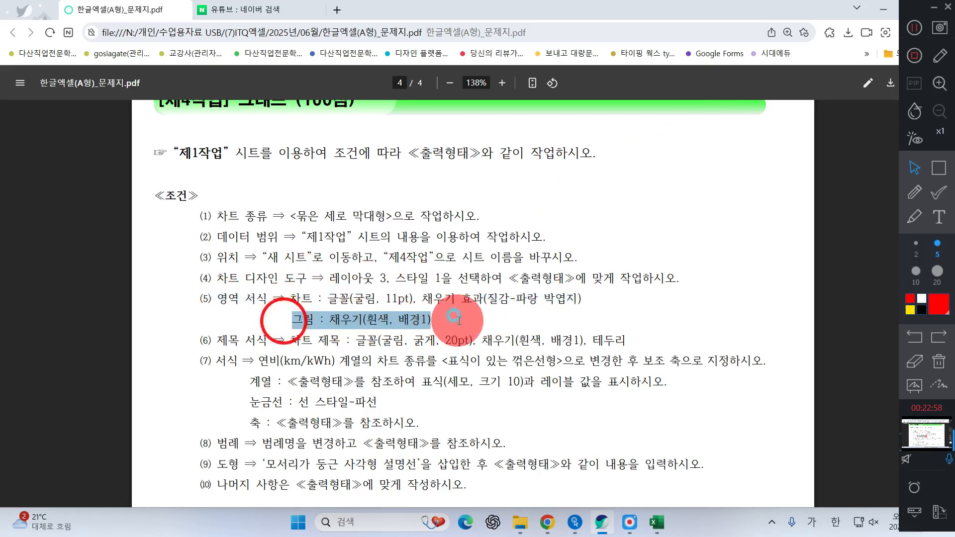
click(878, 11)
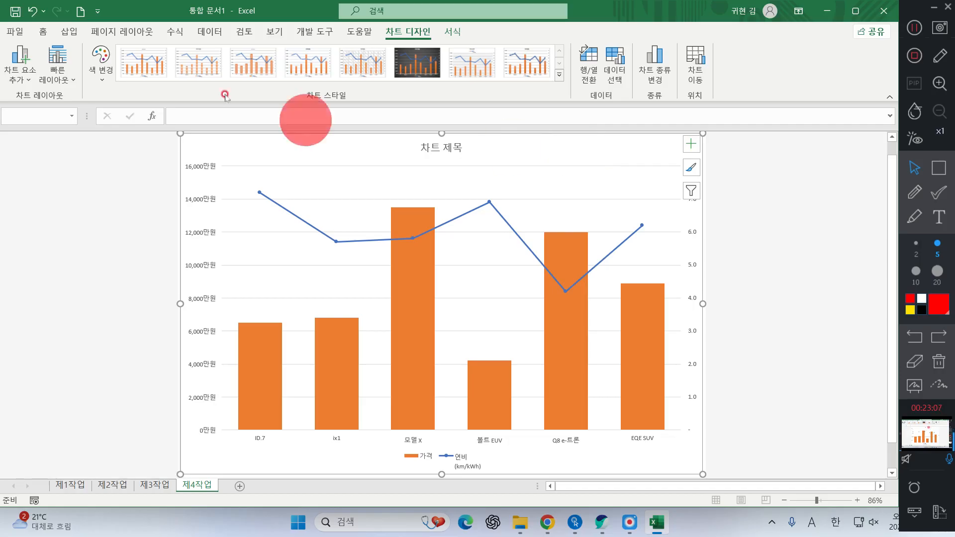
click(42, 33)
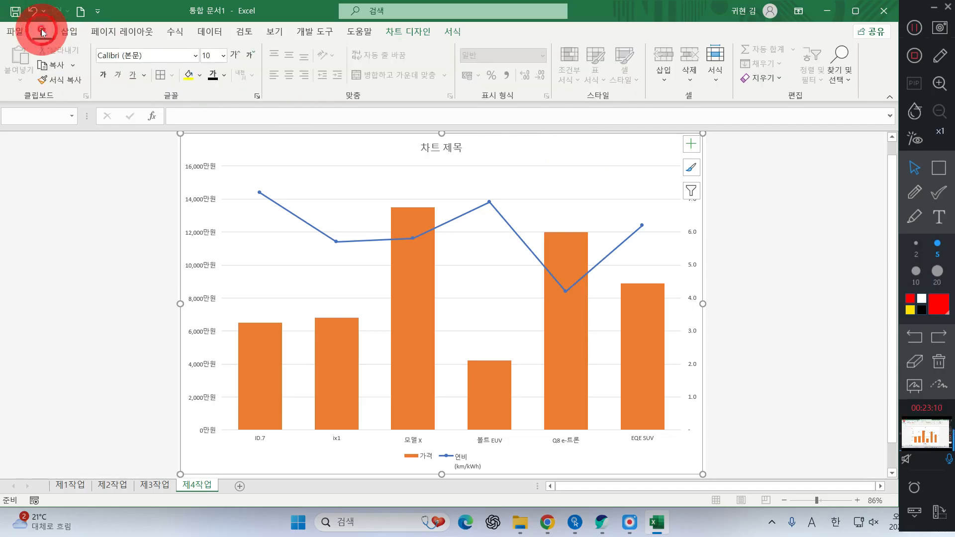
click(165, 54)
text(굴림)
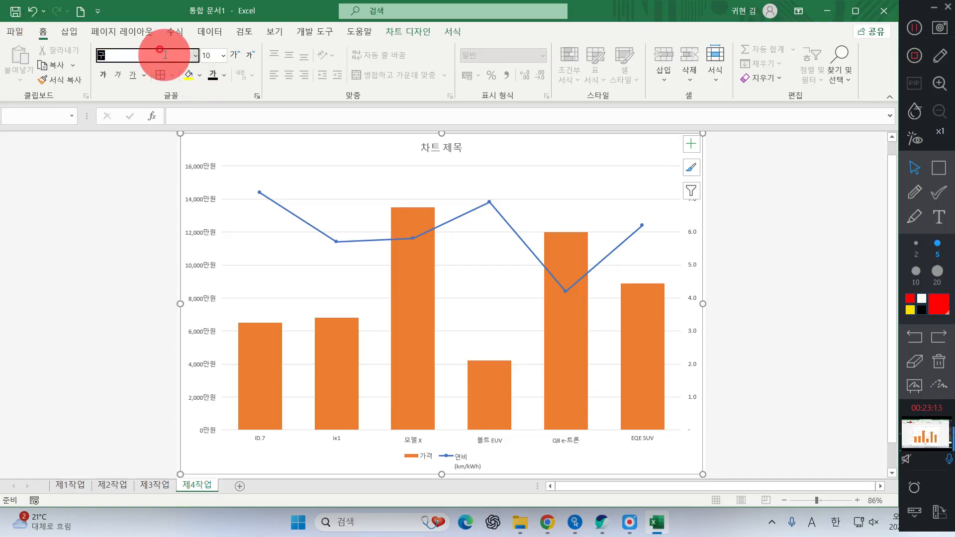
key(Return)
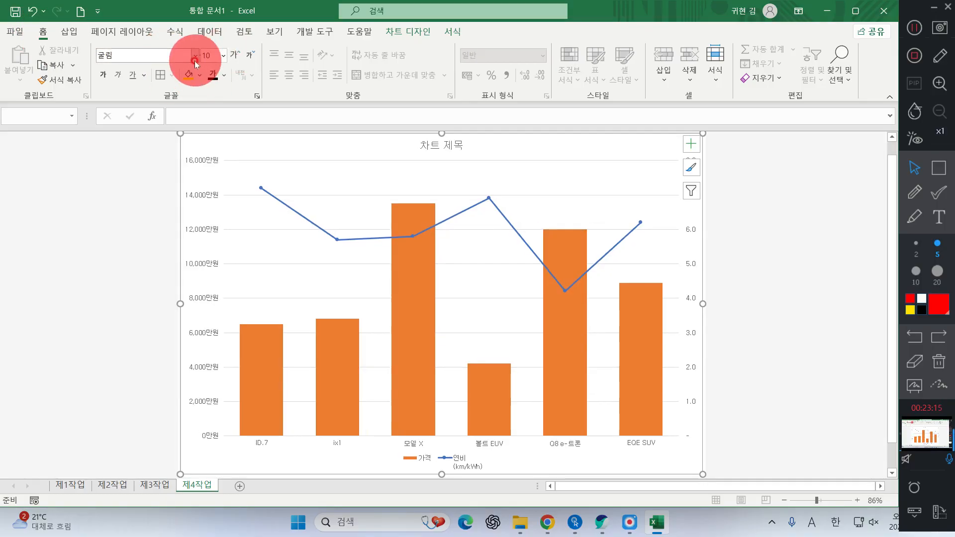
click(212, 55)
text(1)
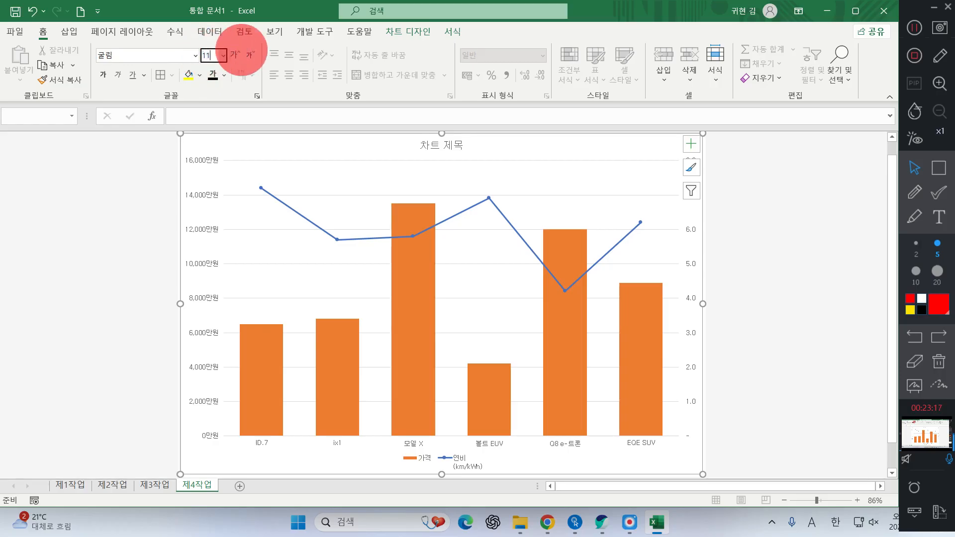
key(Return)
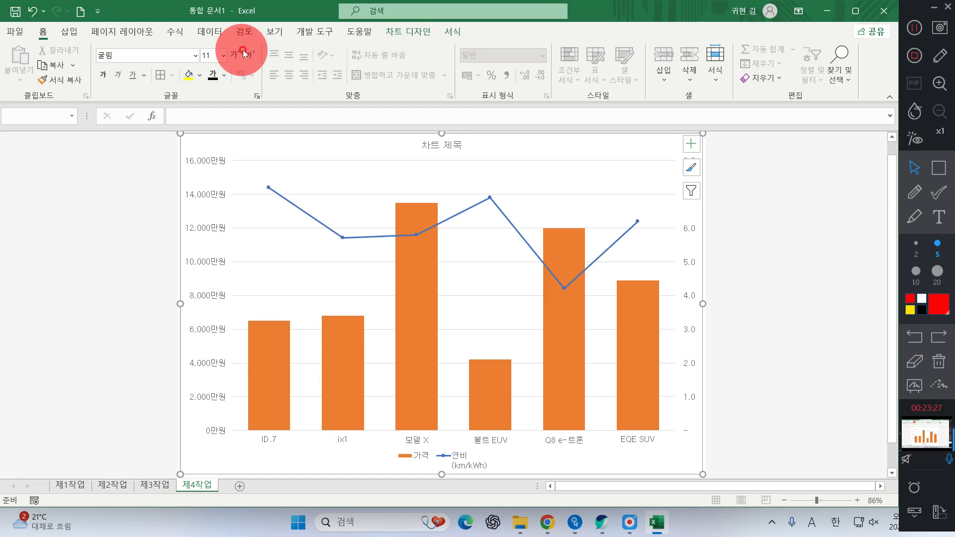
- Fill the chart area with the 파랑 박엽지 texture
click(453, 32)
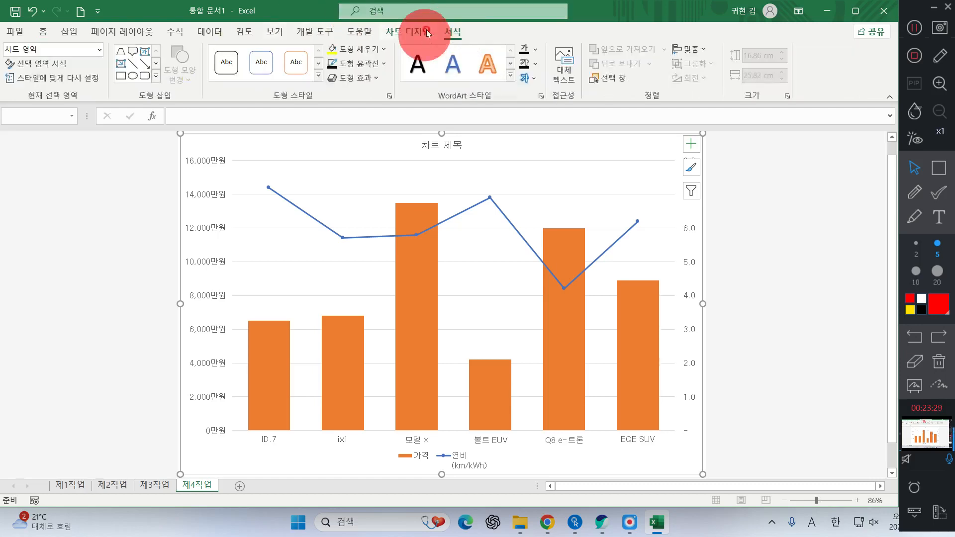
click(355, 50)
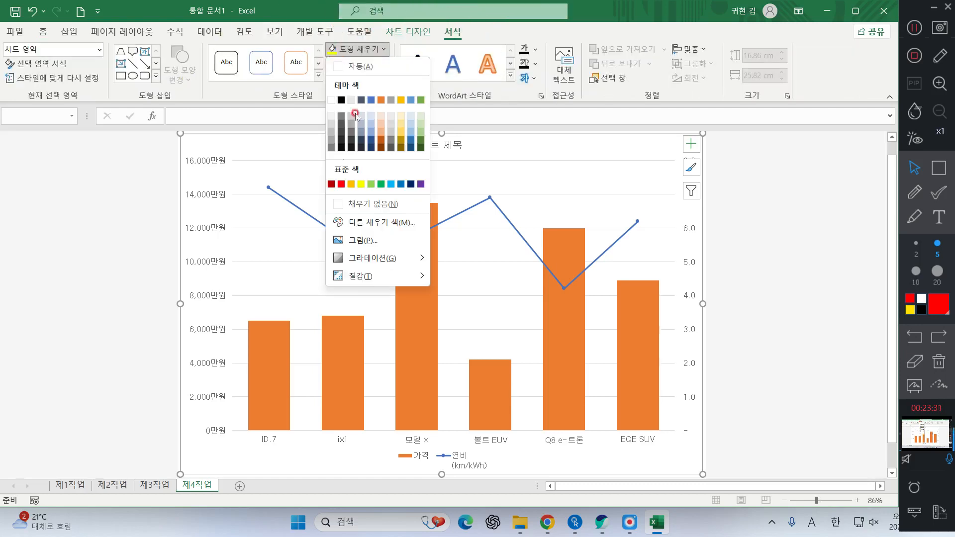
mouse_move(353, 277)
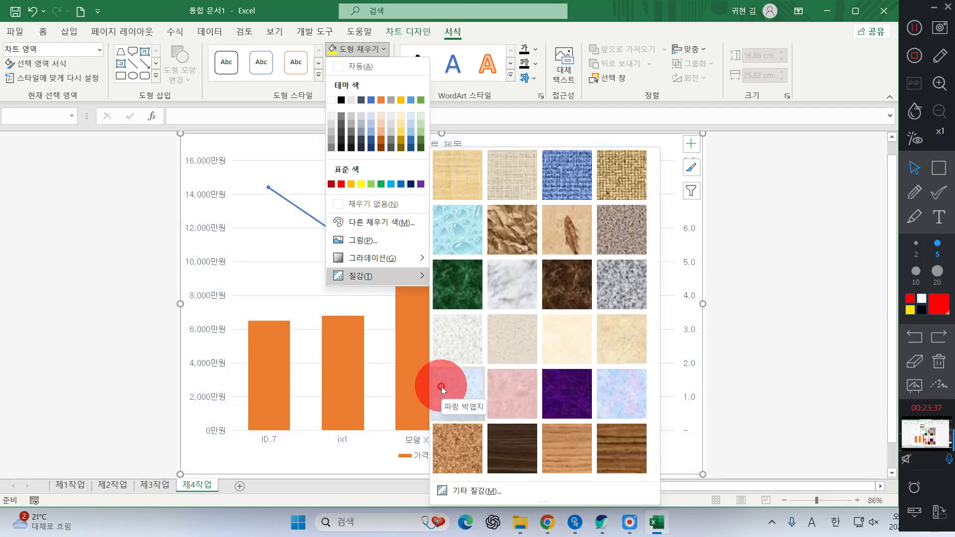
click(441, 387)
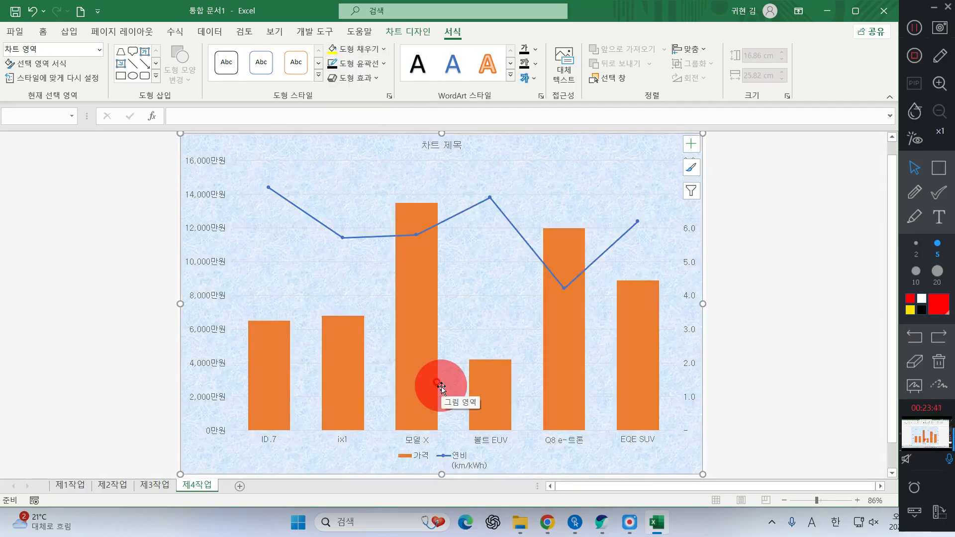
- Fill the chart's plot area with the theme colour 흰색, 배경 1
click(479, 243)
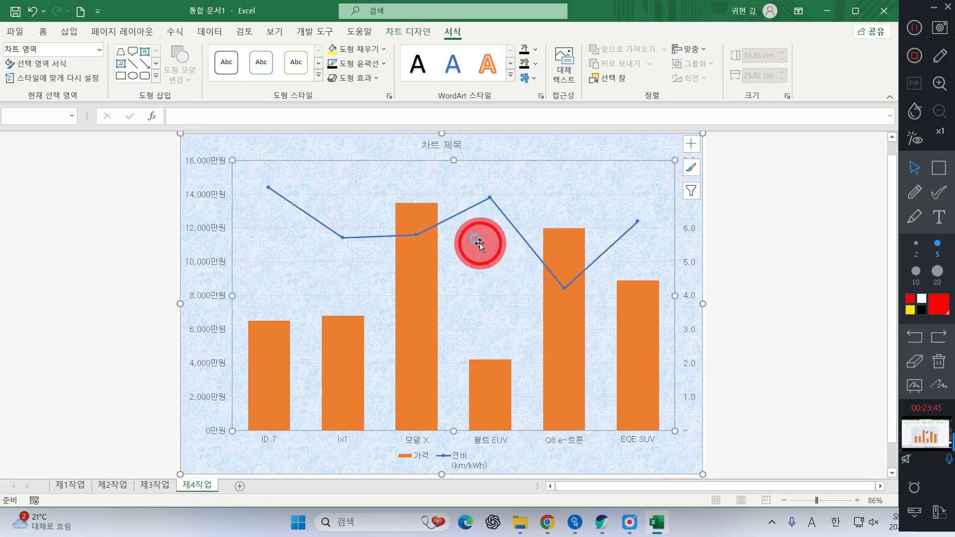
click(361, 49)
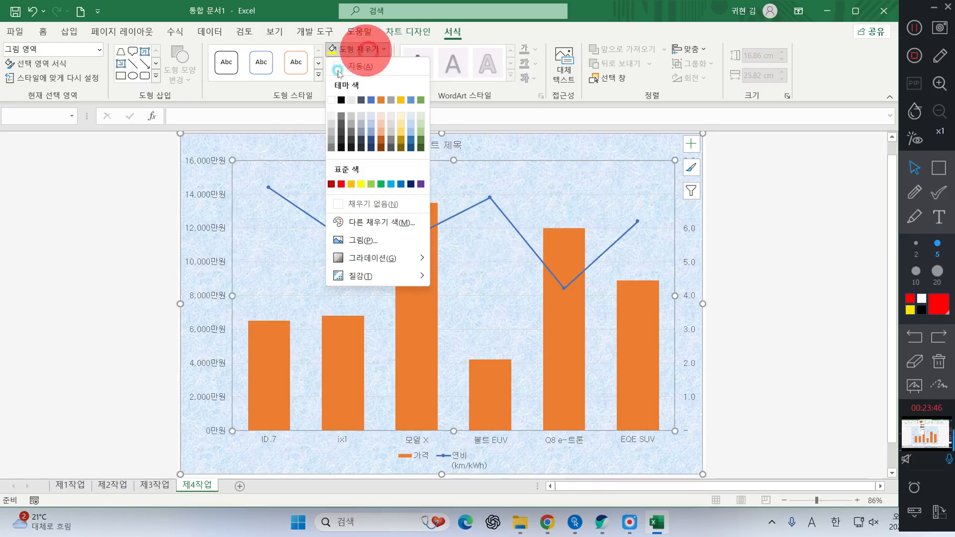
click(333, 99)
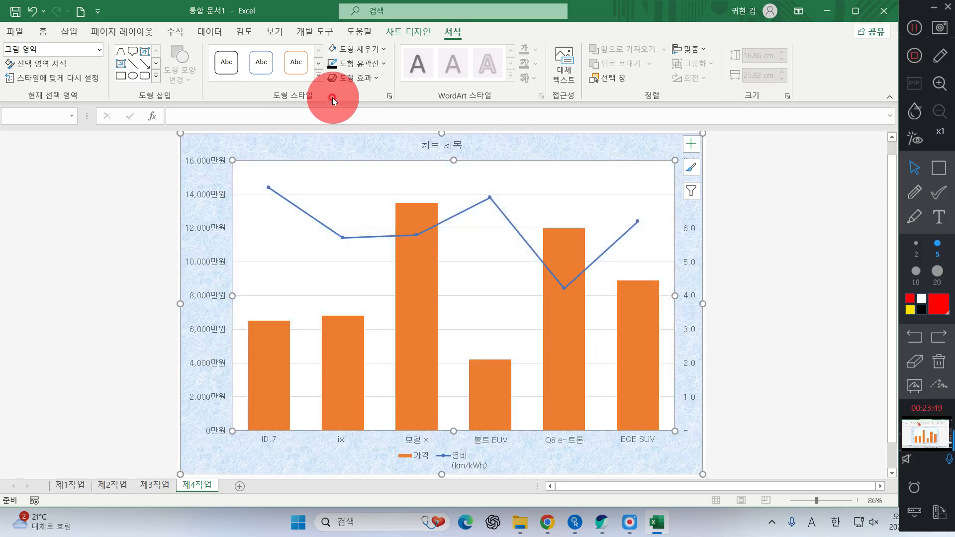
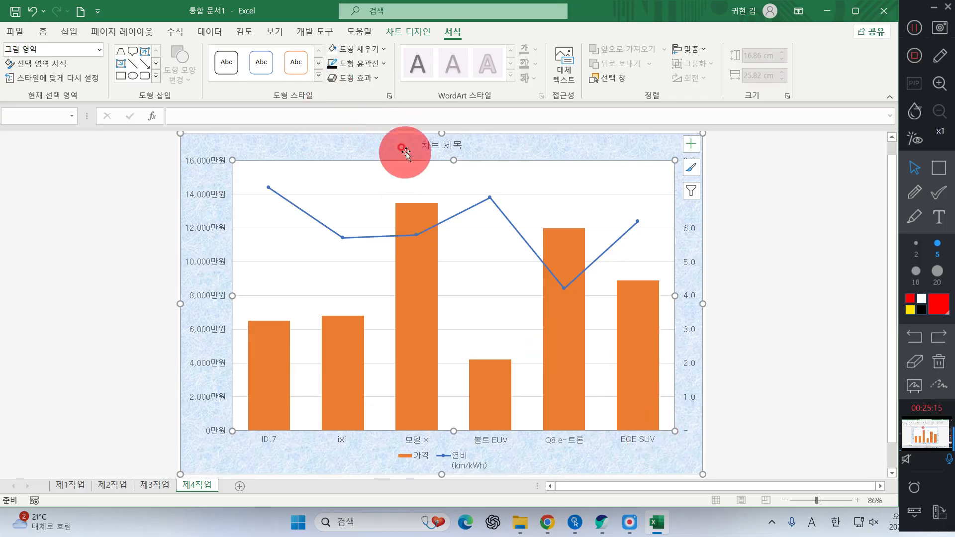
- Check the title format in the exam paper PDF, and set the chart title to 20 pt bold
click(421, 154)
click(423, 145)
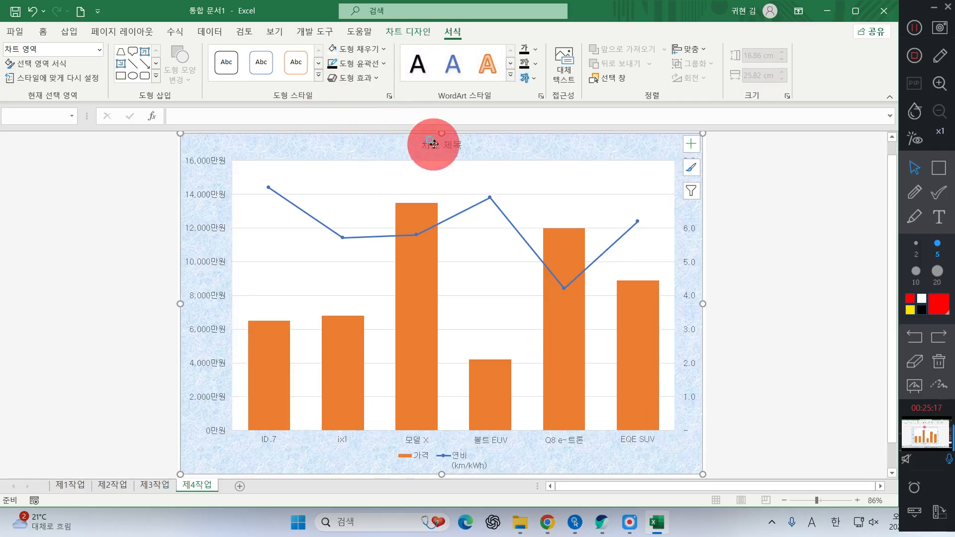
click(43, 31)
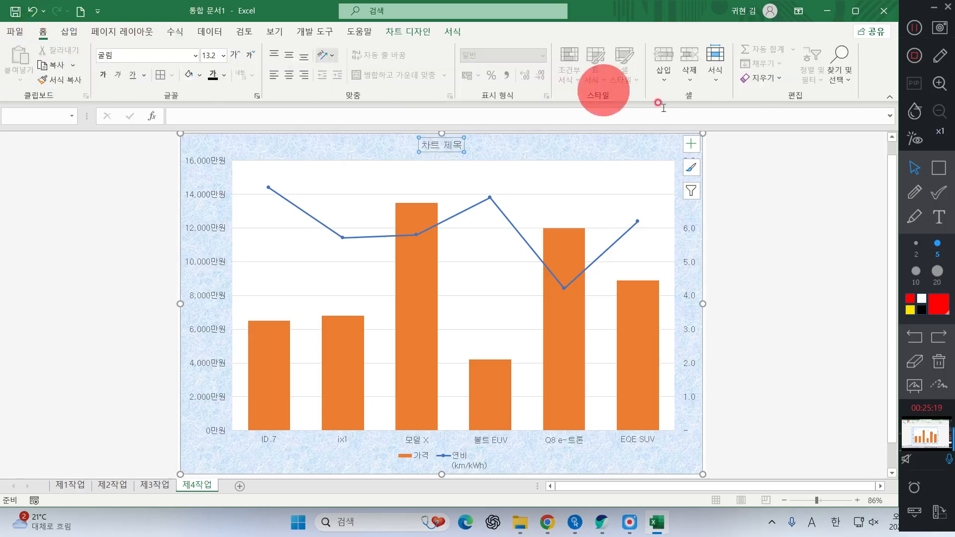
click(602, 522)
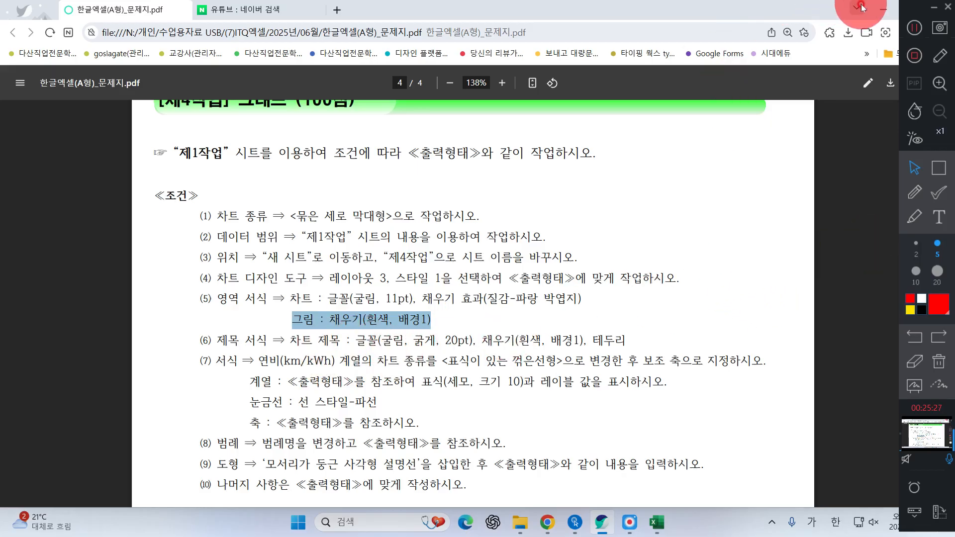
click(883, 9)
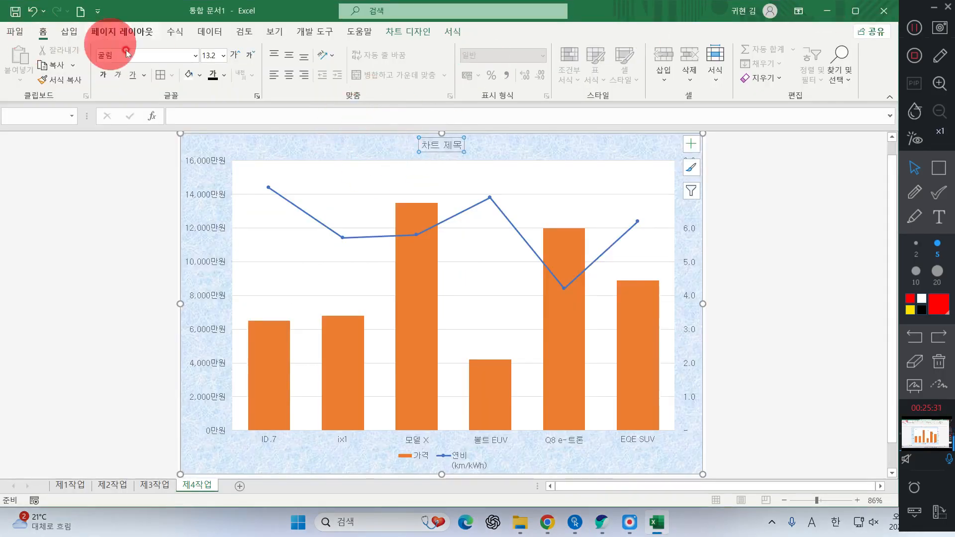
click(207, 55)
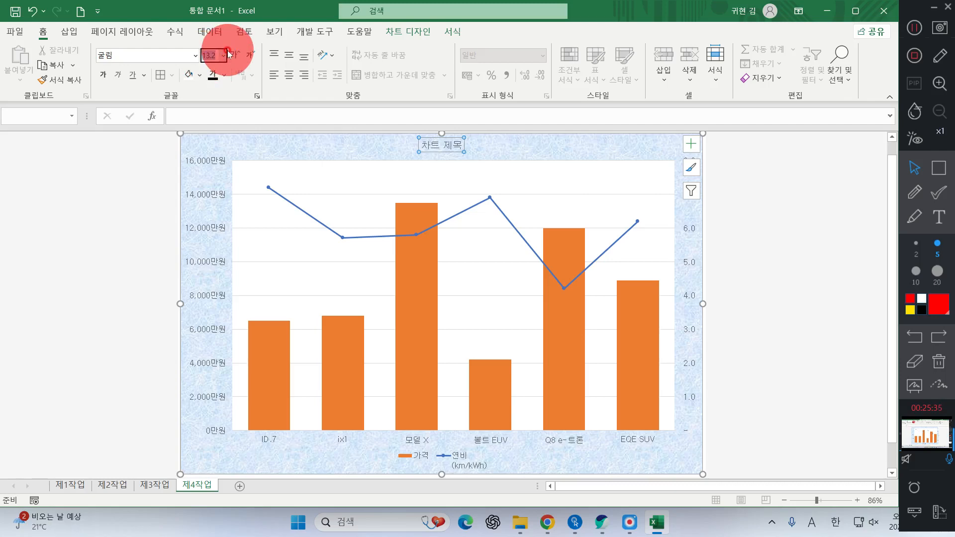
text(20)
key(Return)
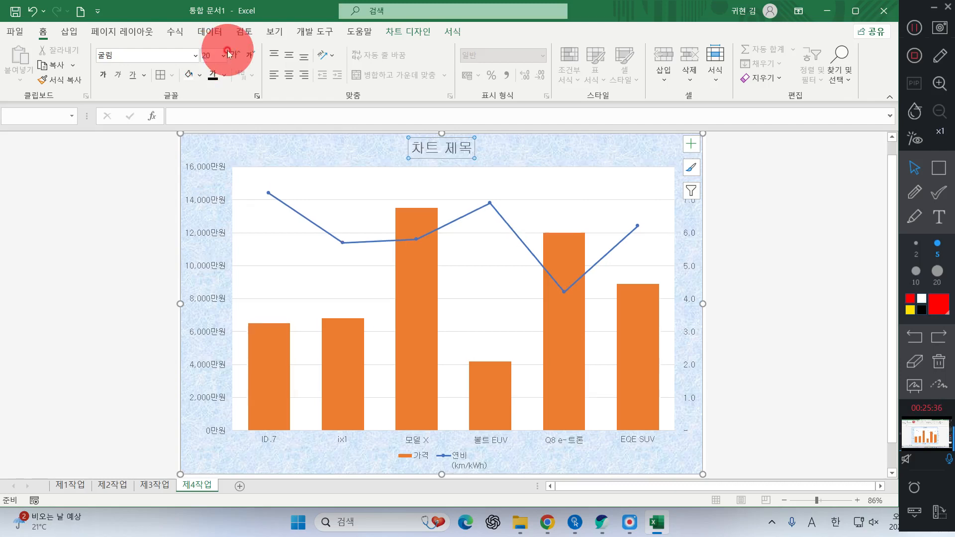
click(102, 74)
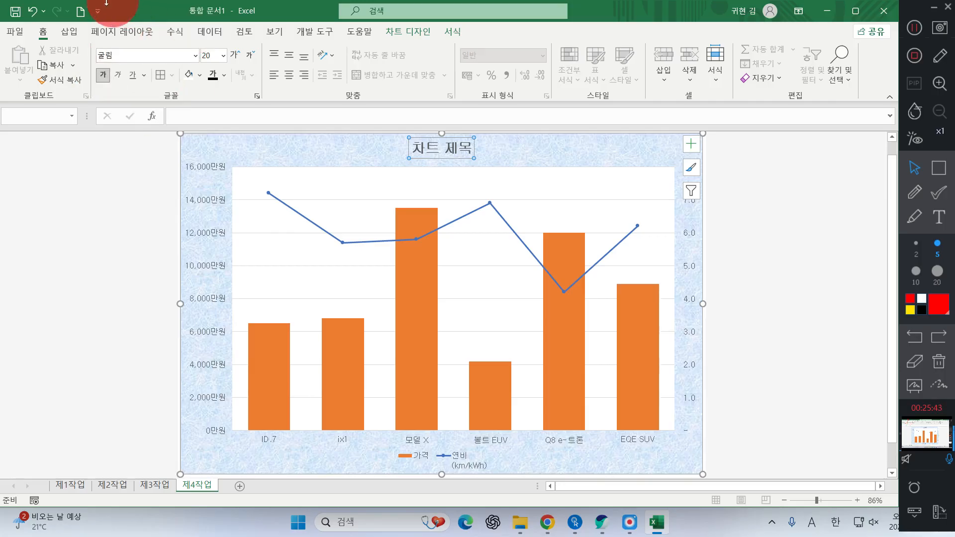
- Fill the chart title box with 흰색, 배경 1 and give it a black outline
click(461, 34)
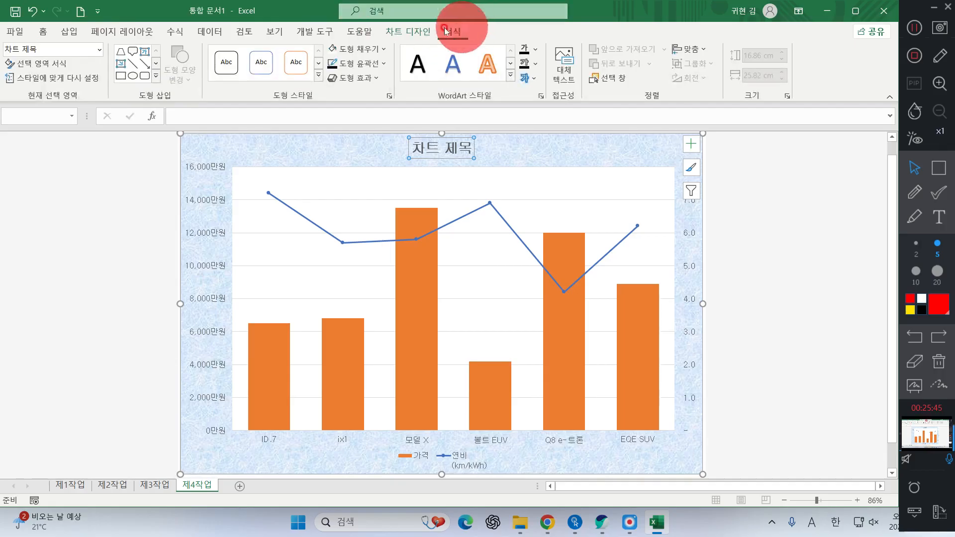
click(363, 49)
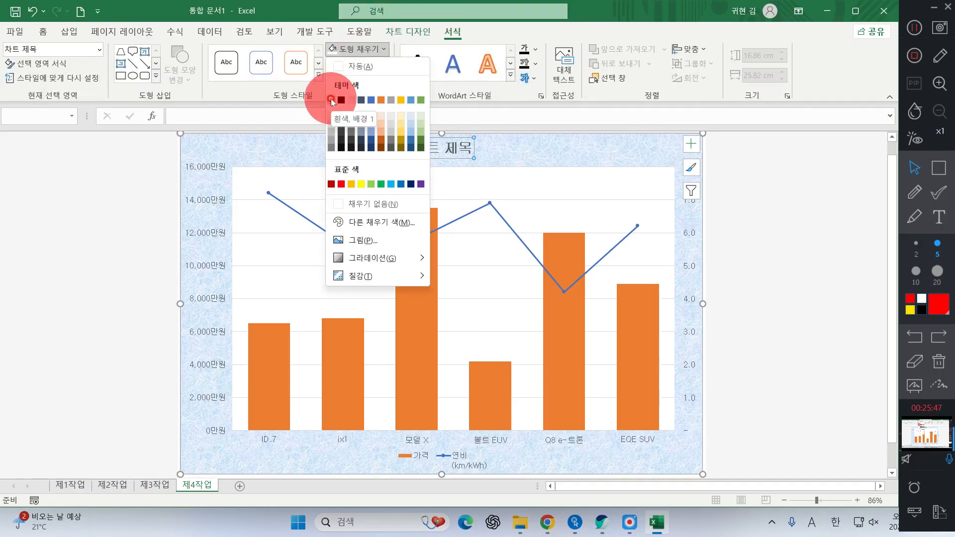
click(331, 100)
click(356, 65)
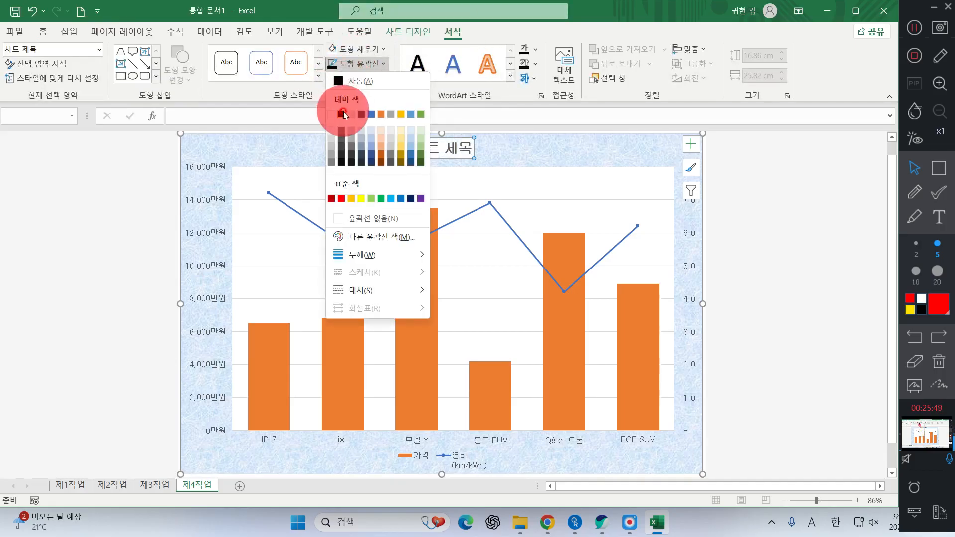
click(340, 103)
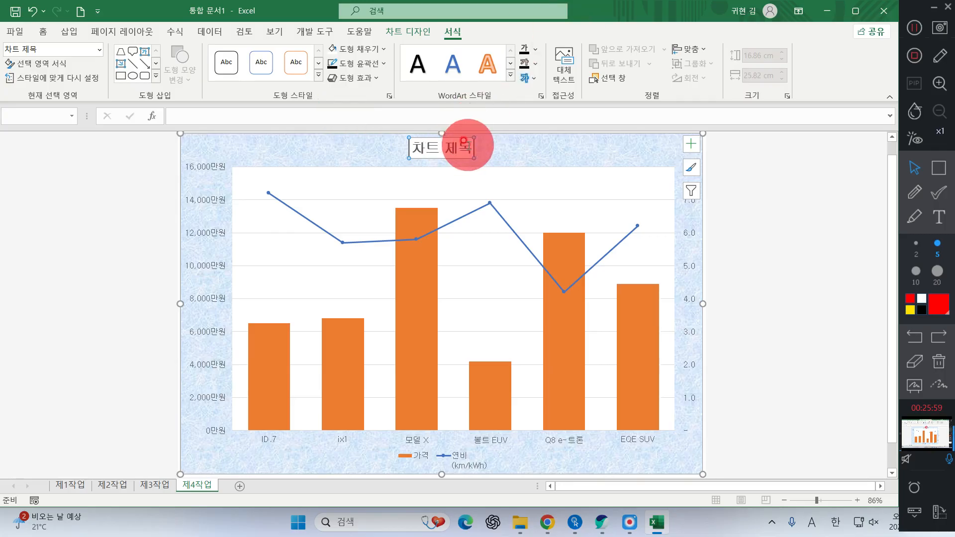
- Replace the chart title text with "독일 및 전기자동차 현황"
click(469, 146)
click(438, 158)
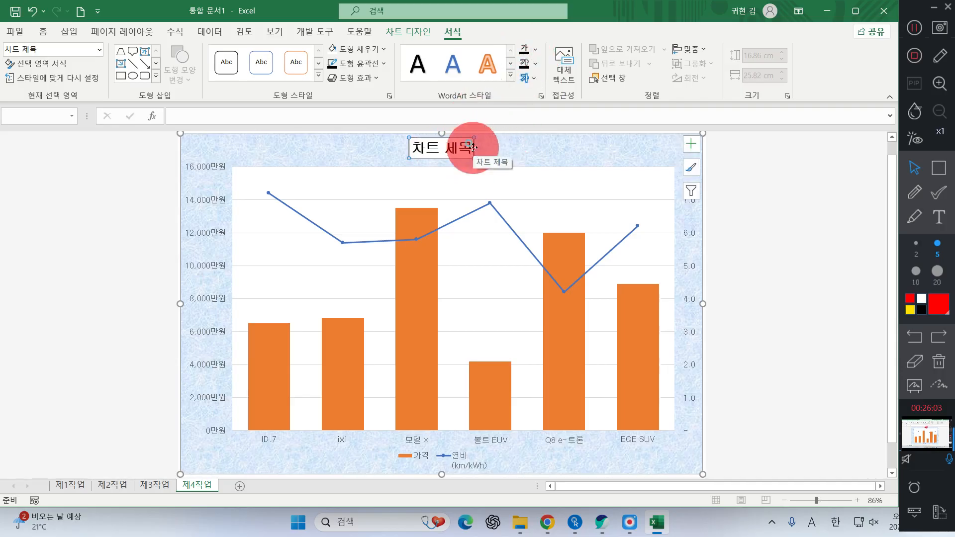
click(464, 138)
key(BackSpace)
key(BackSpace)
key(BackSpace)
key(BackSpace)
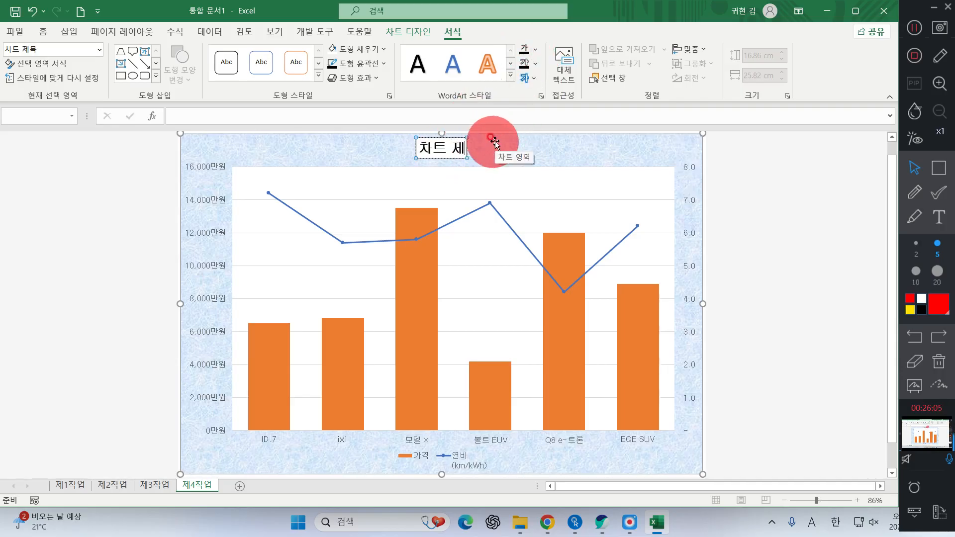
key(BackSpace)
text(독일 미)
text(및 전기)
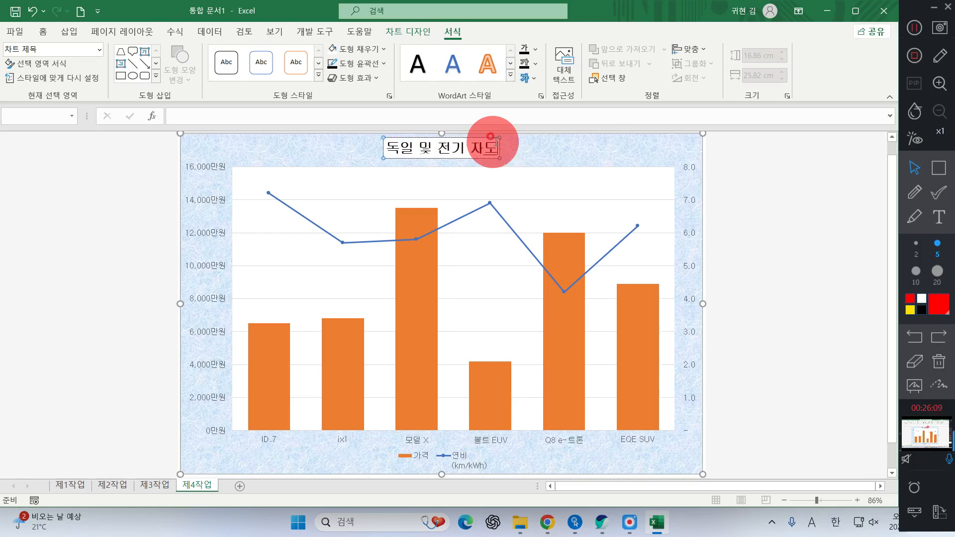
text(자동차 가)
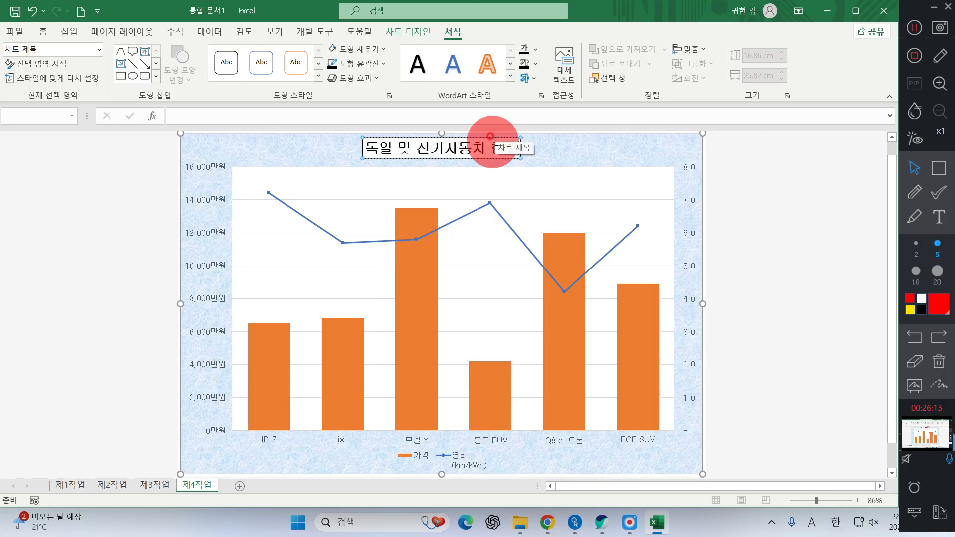
text(황)
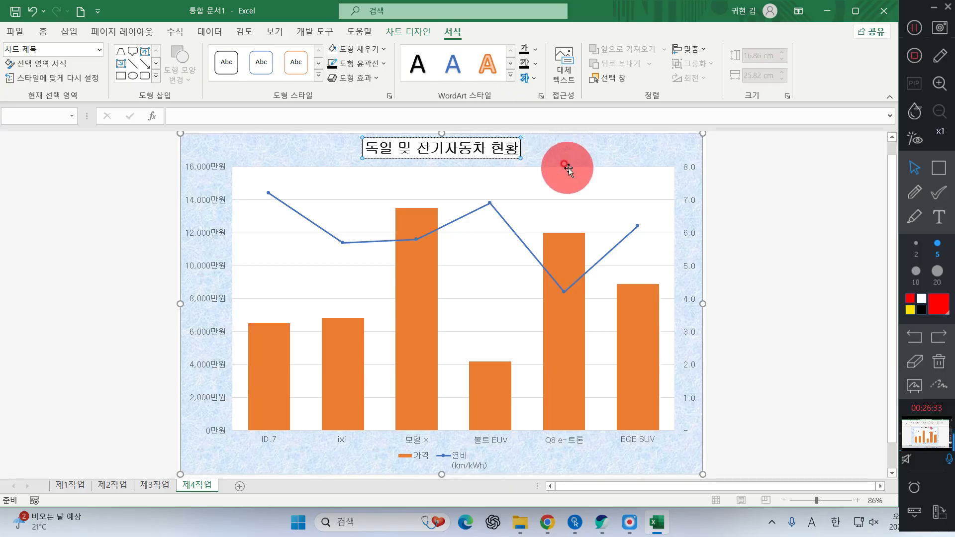
- Examine condition (7) on the chart type and secondary axis of the 연비(km/kWh) series in the exam paper PDF
mouse_move(578, 300)
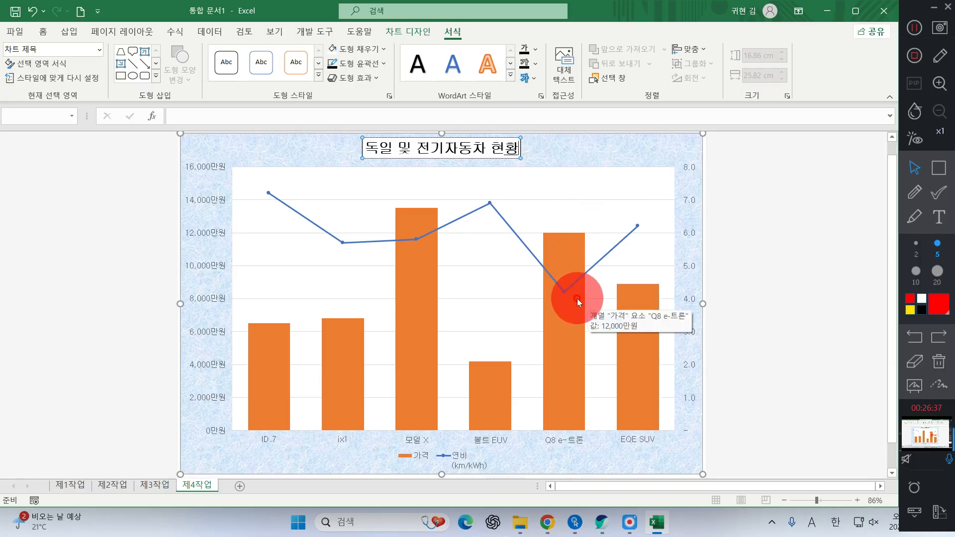
click(602, 523)
drag(292, 362, 752, 362)
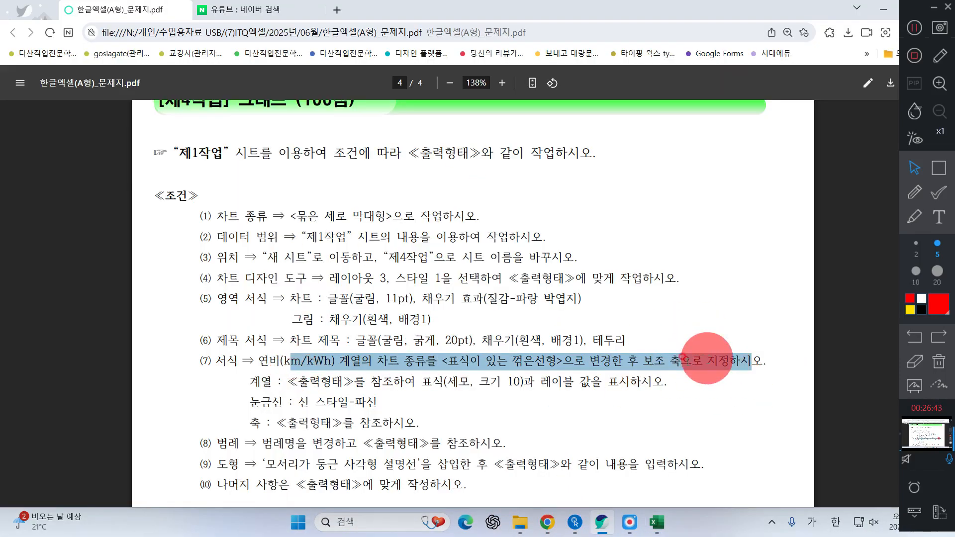
- Check the series condition on marker shape, marker size and label value in the exam paper PDF
drag(248, 377, 641, 383)
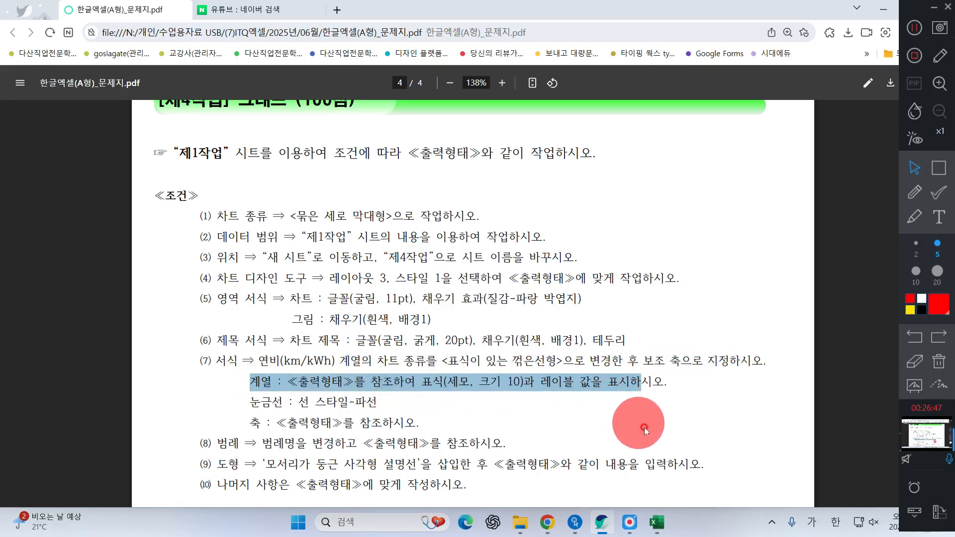
click(876, 11)
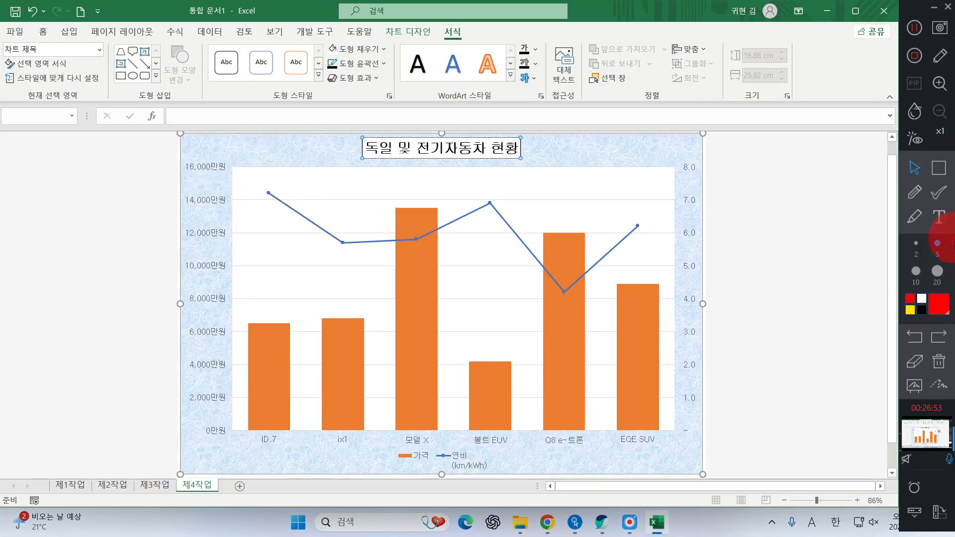
click(919, 195)
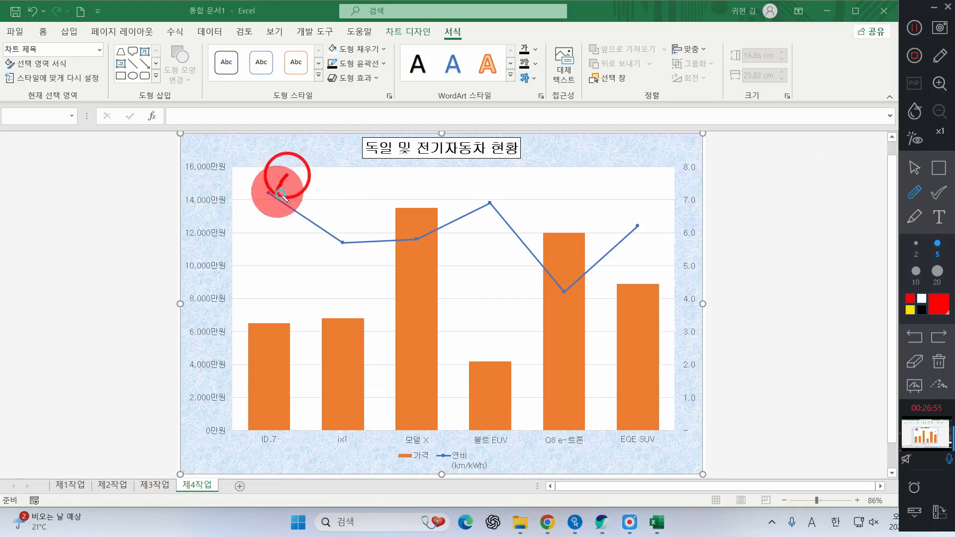
drag(286, 183, 283, 187)
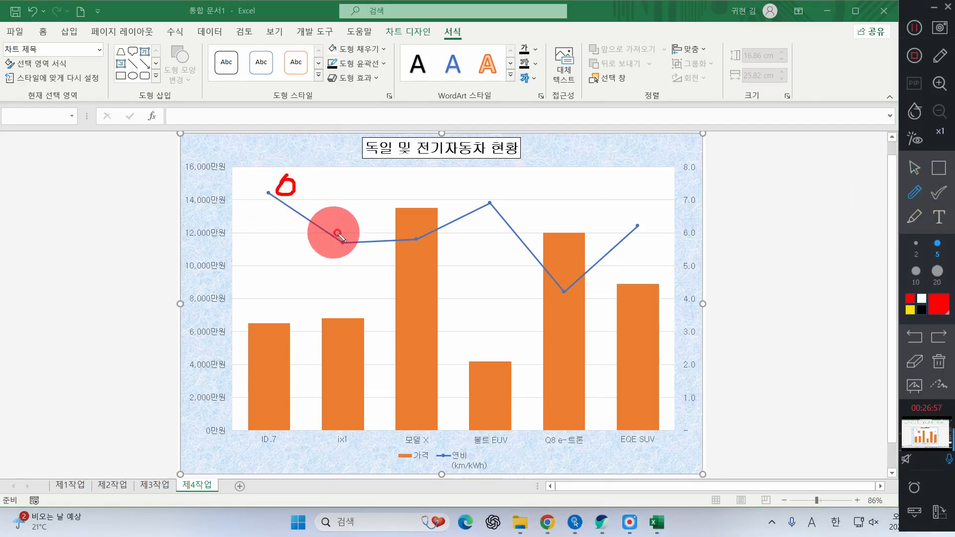
mouse_move(329, 230)
mouse_down()
mouse_move(327, 240)
mouse_move(349, 244)
mouse_up()
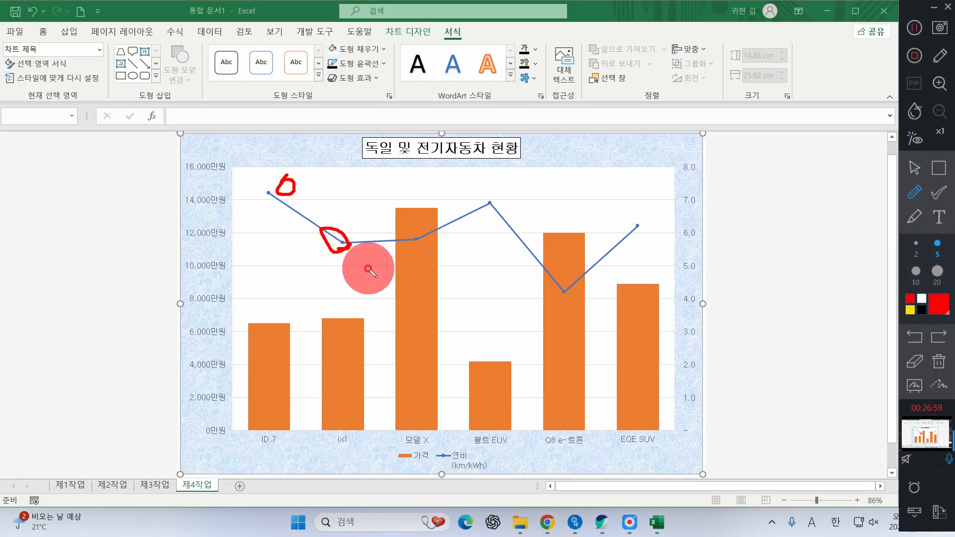
click(942, 362)
click(915, 165)
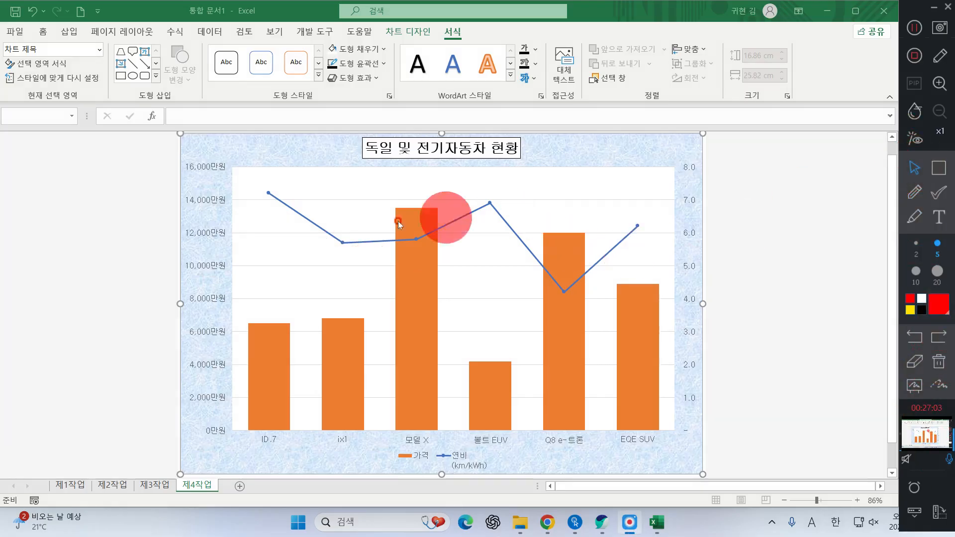
- Change the markers of the 연비(km/kWh) line series to built-in triangles of size 10
mouse_move(268, 197)
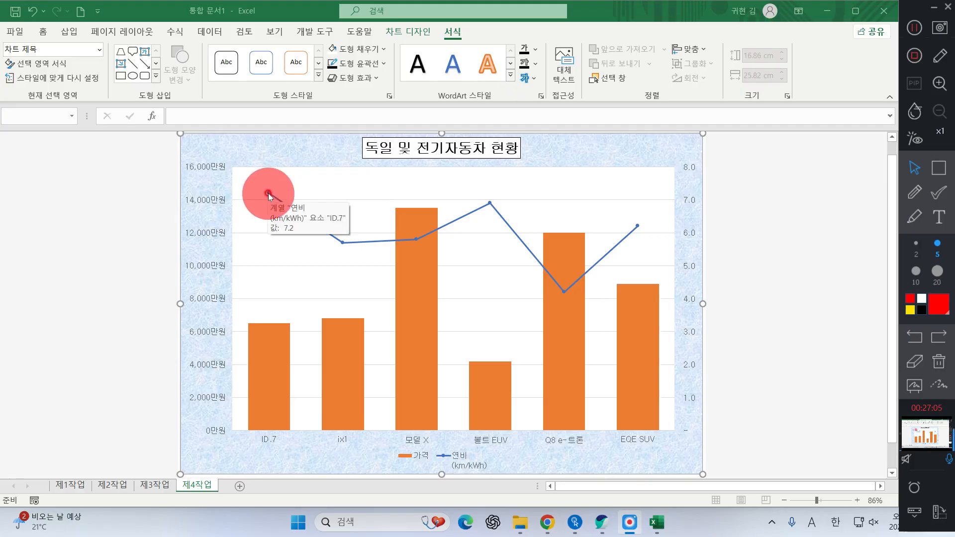
click(268, 194)
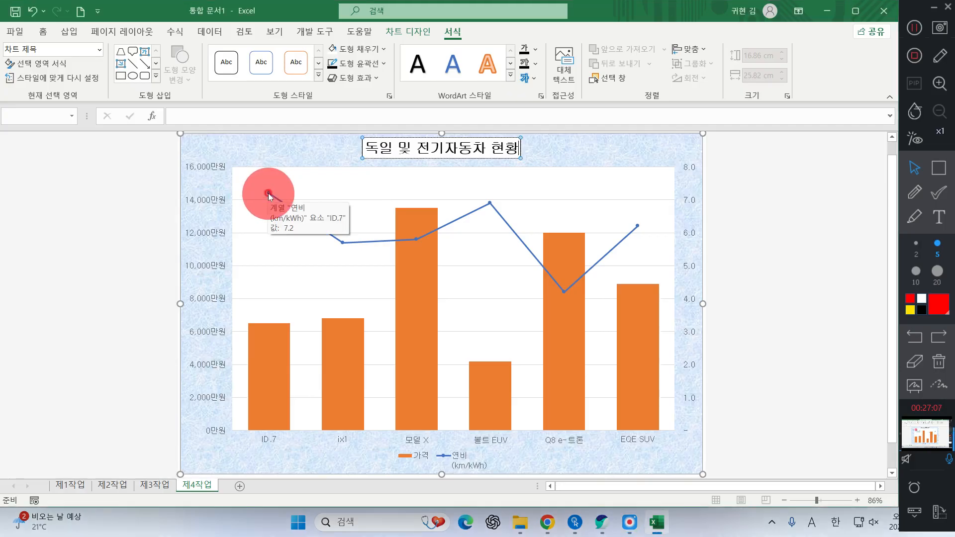
double_click(268, 194)
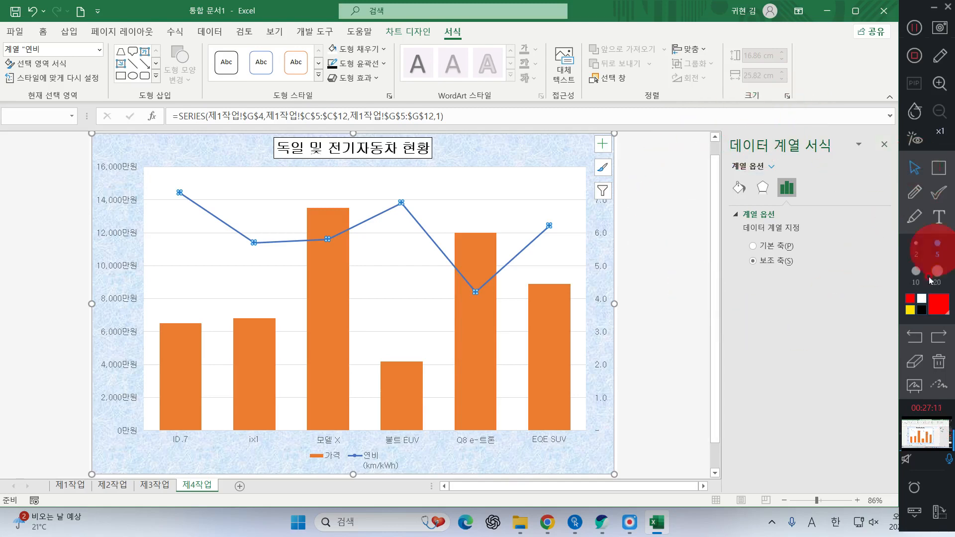
right_click(179, 193)
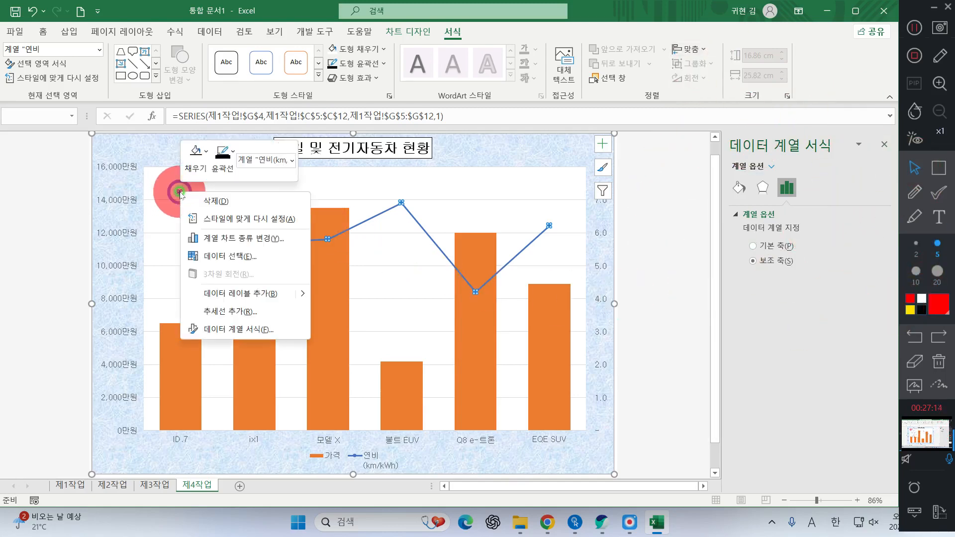
click(788, 152)
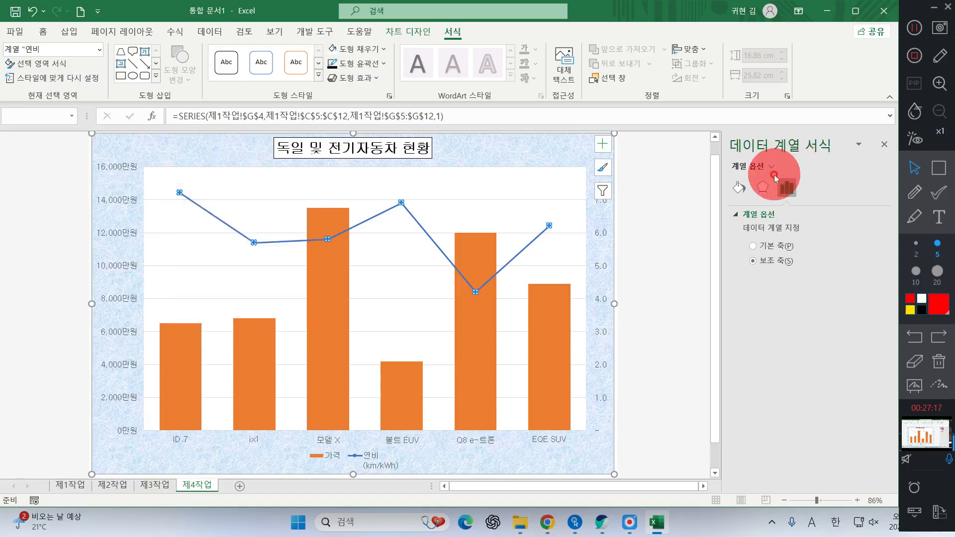
click(739, 188)
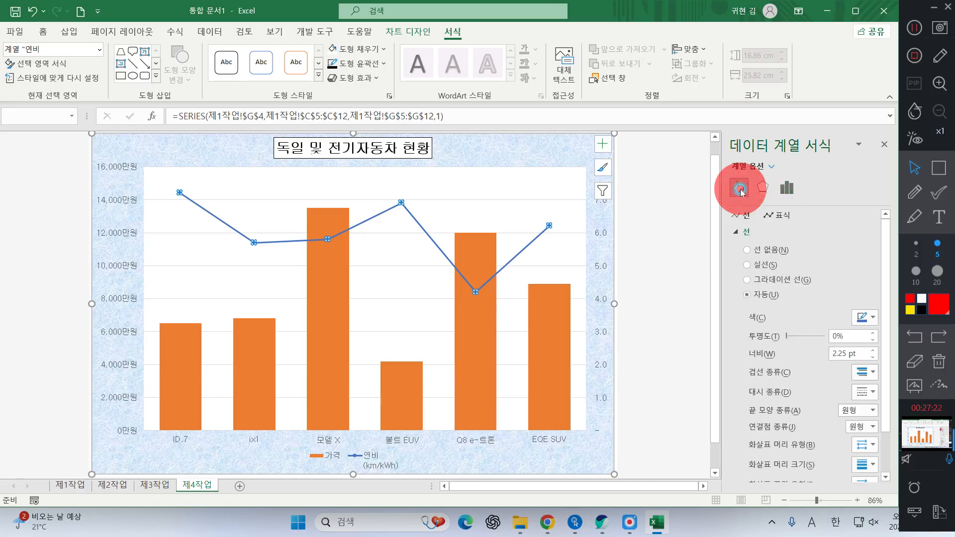
click(776, 215)
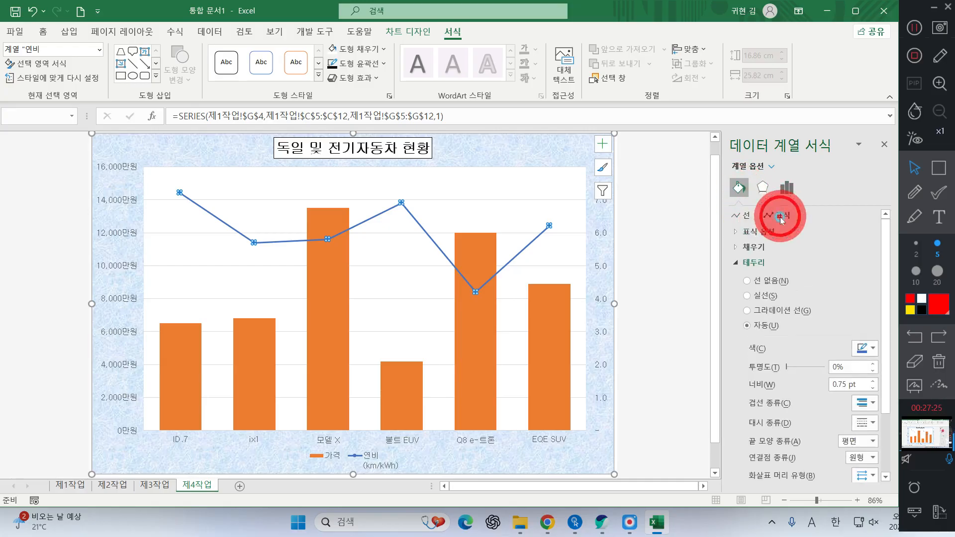
click(770, 232)
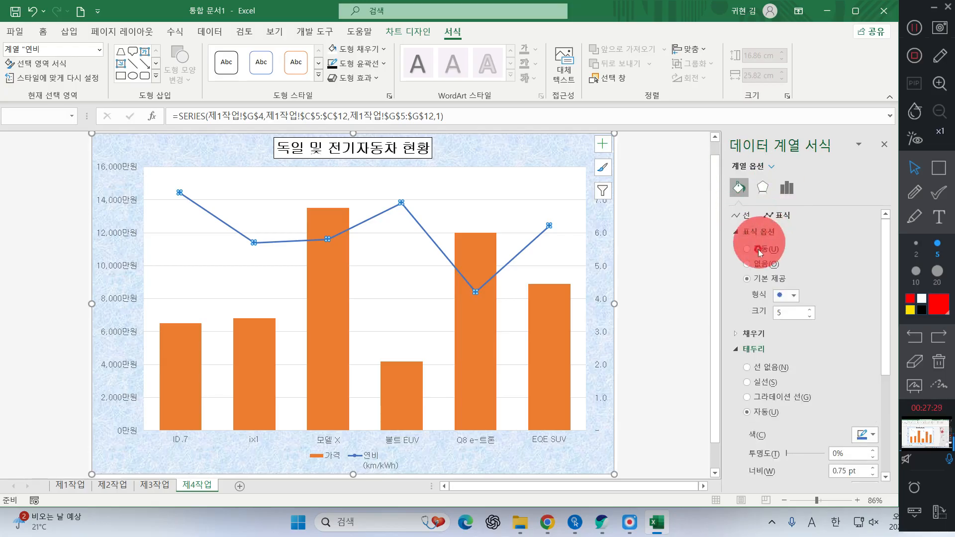
click(794, 297)
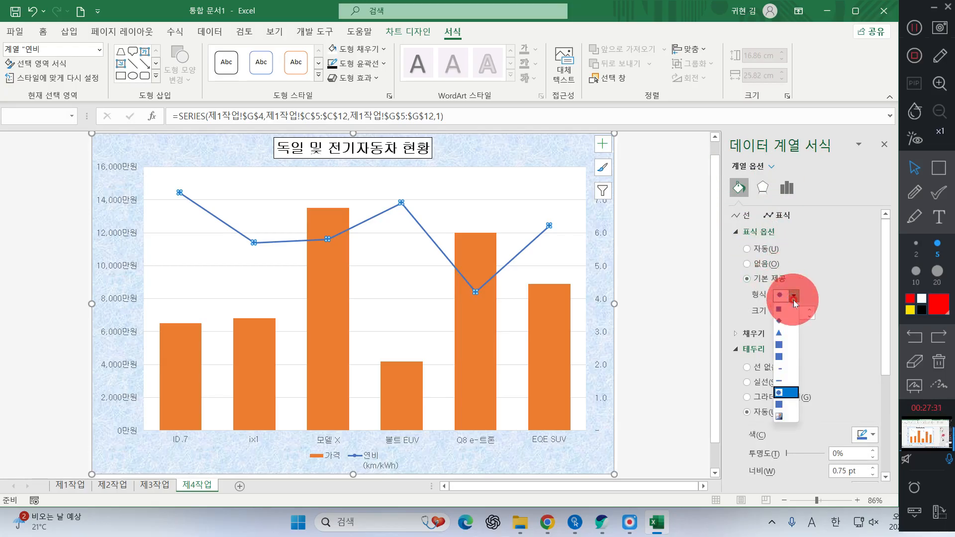
click(792, 340)
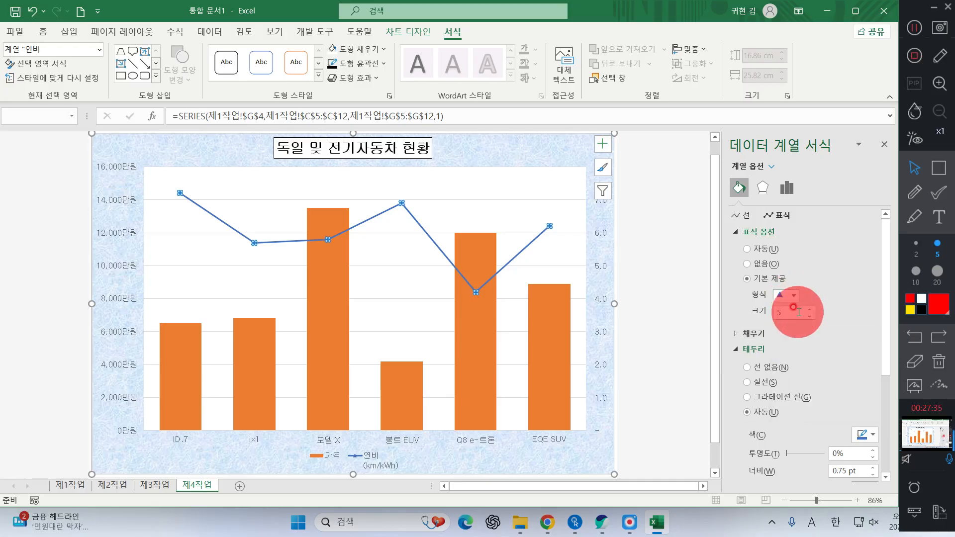
click(792, 312)
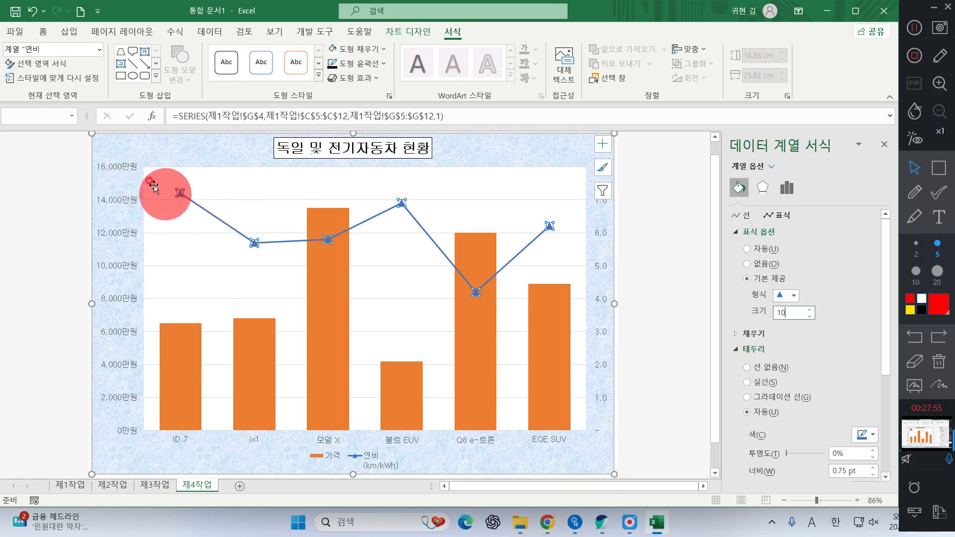
- Add a data label to only the ID.7 point of the 연비(km/kWh) series
click(180, 194)
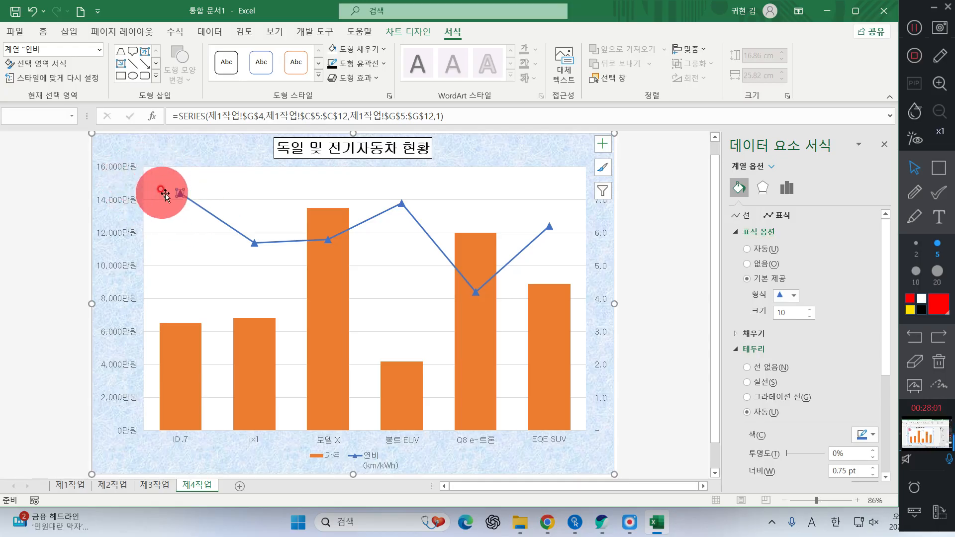
right_click(181, 193)
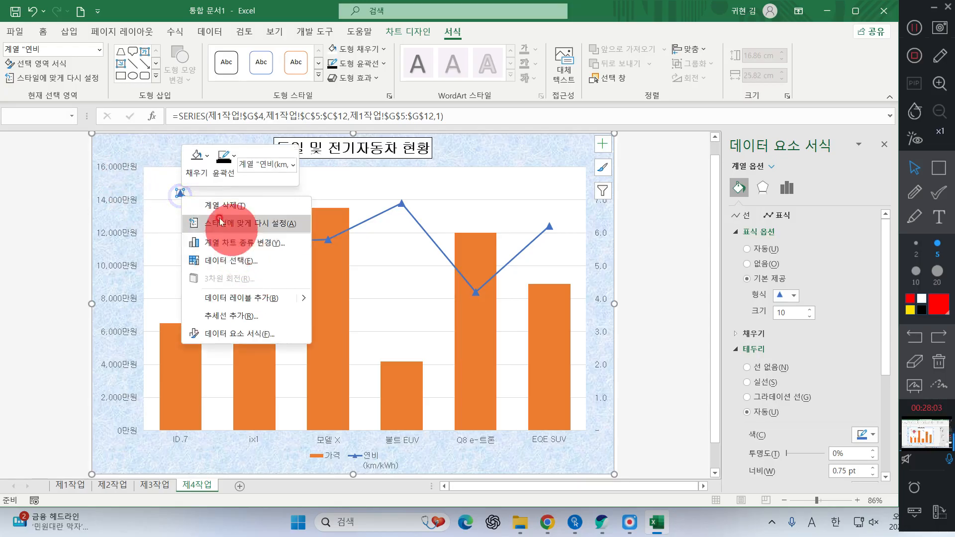
click(255, 304)
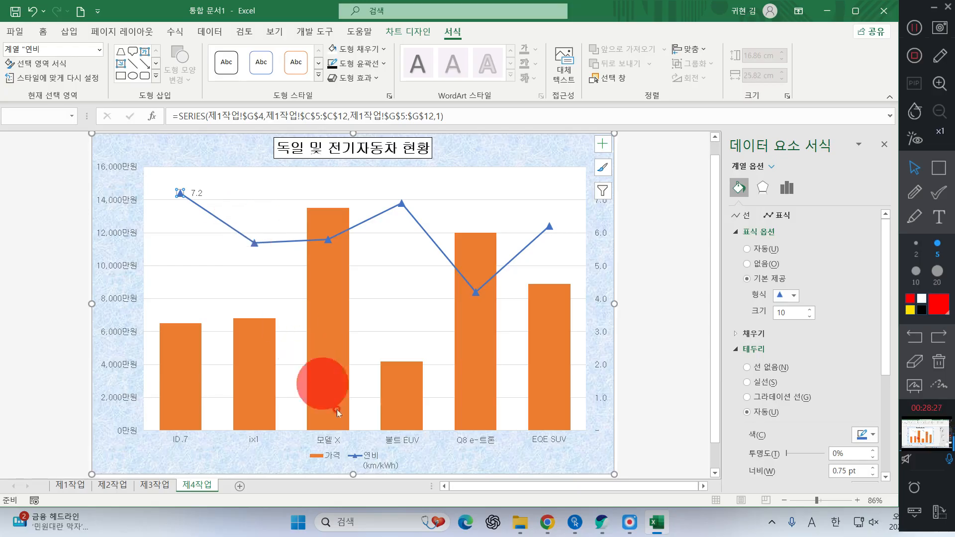
- Check the gridline condition in the exam paper PDF, and format the chart's major gridlines as black dashed lines (파선)
click(602, 523)
drag(249, 409, 378, 404)
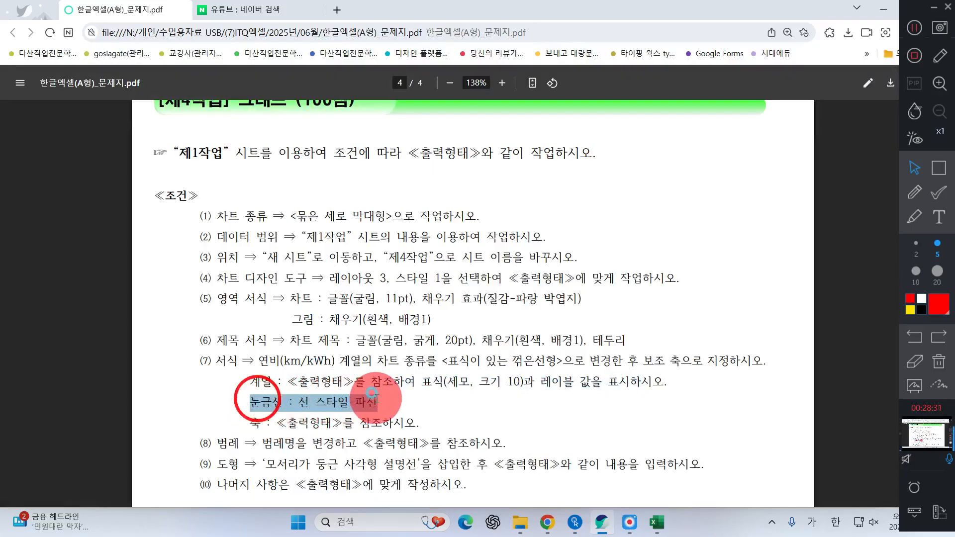
click(900, 17)
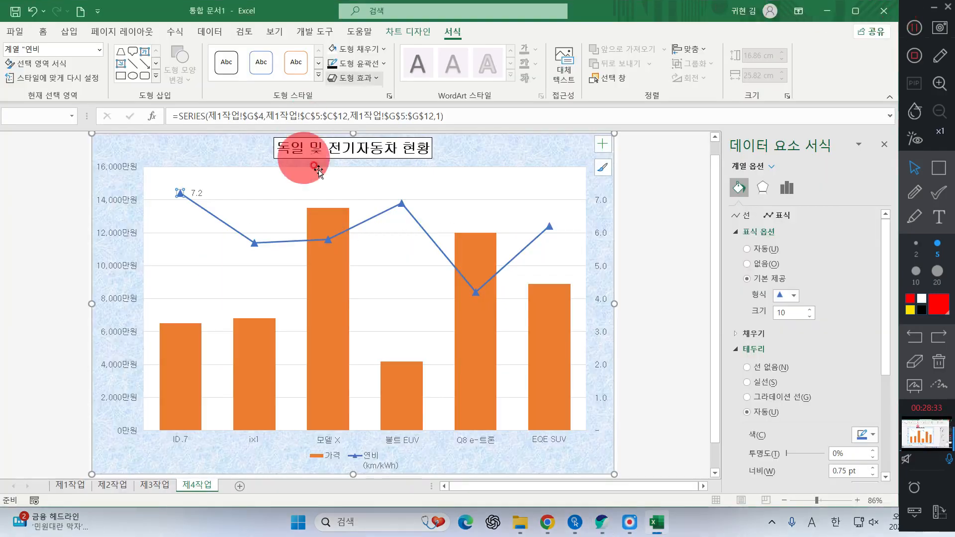
click(264, 200)
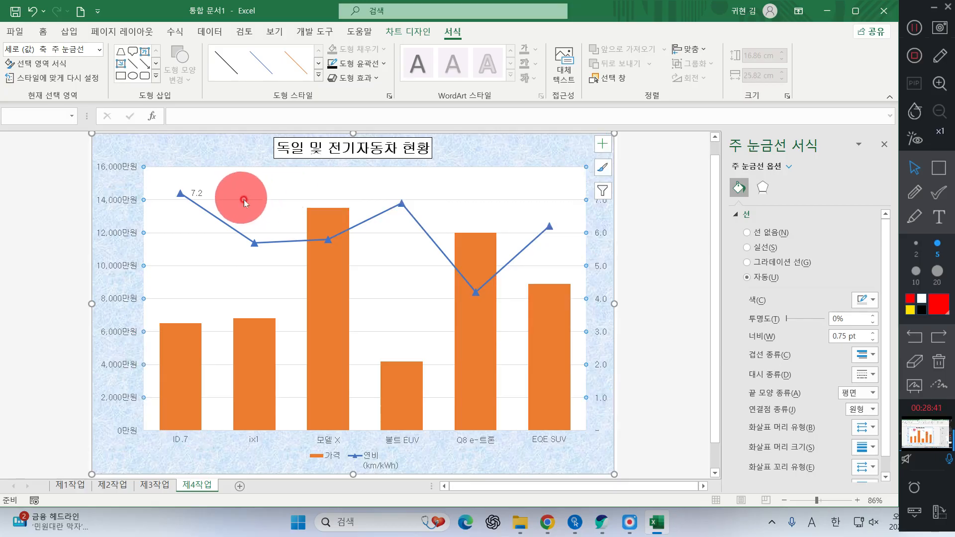
click(354, 71)
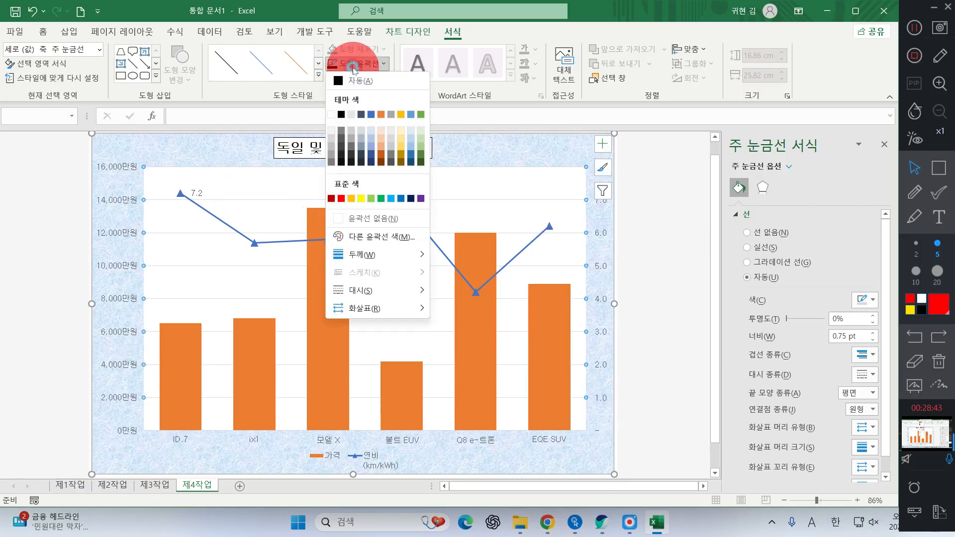
click(341, 114)
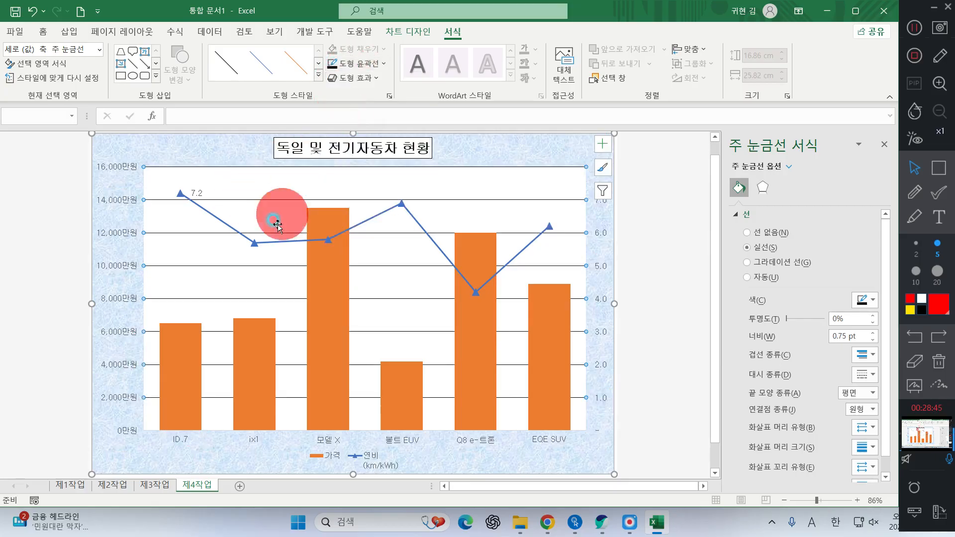
click(368, 66)
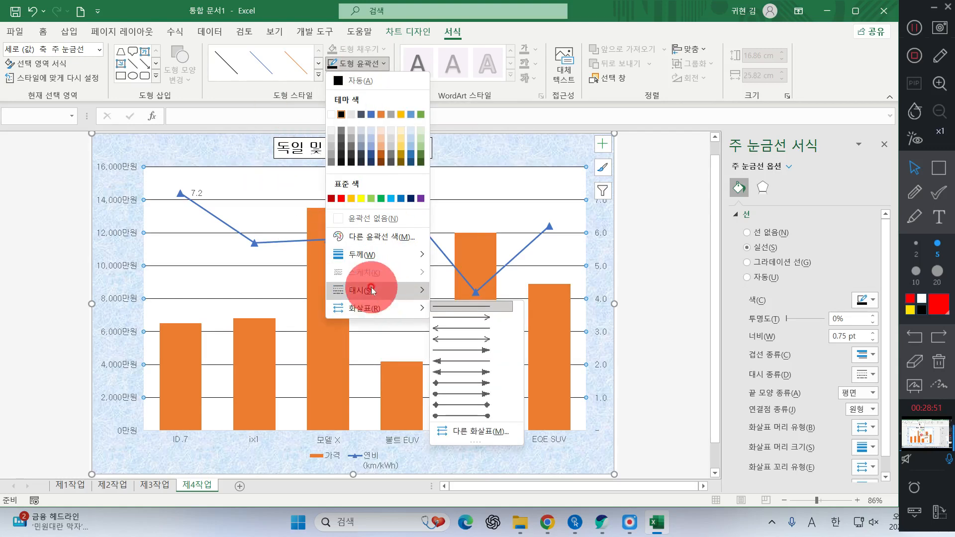
mouse_move(373, 291)
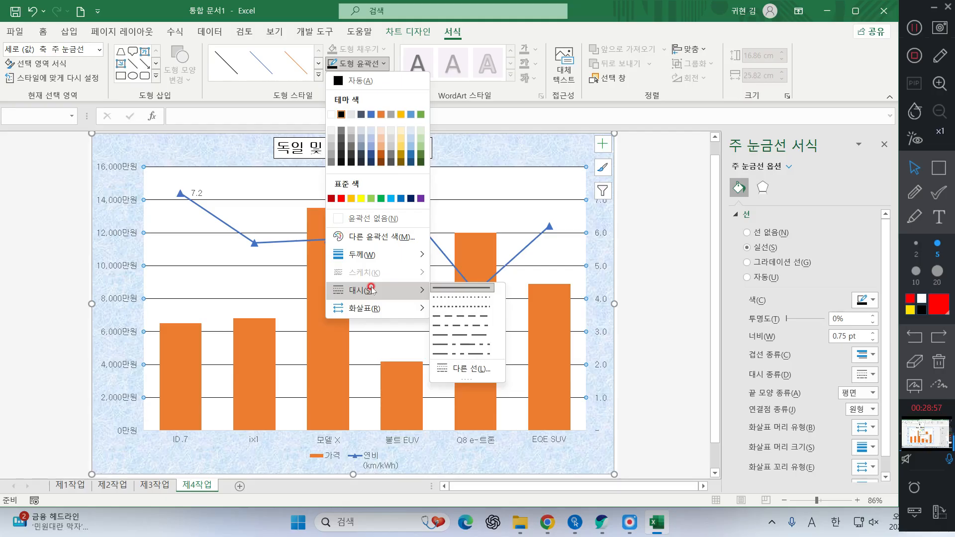
click(458, 318)
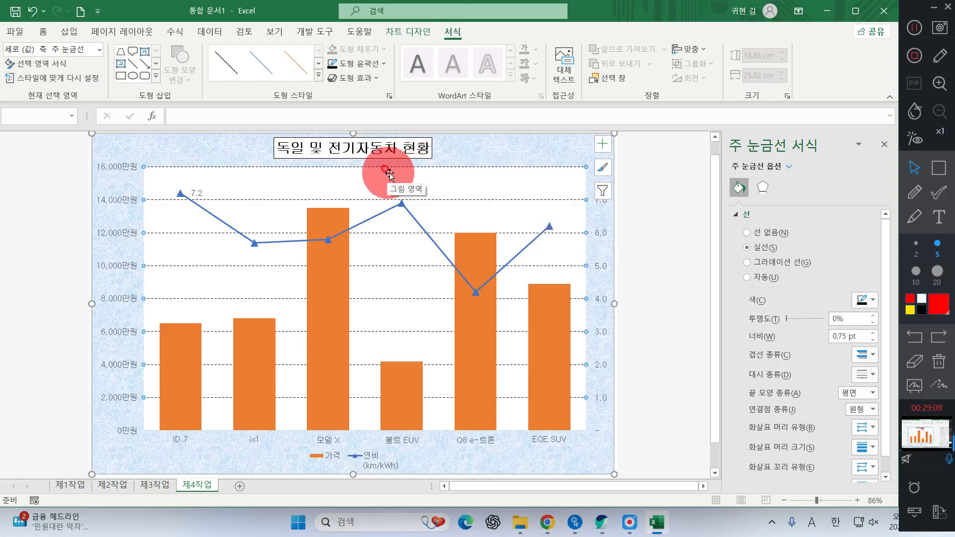
- Examine the axis condition and the axis lines and scales of the 출력형태 sample chart in the exam paper PDF
click(600, 522)
scroll(412, 388, down, 1)
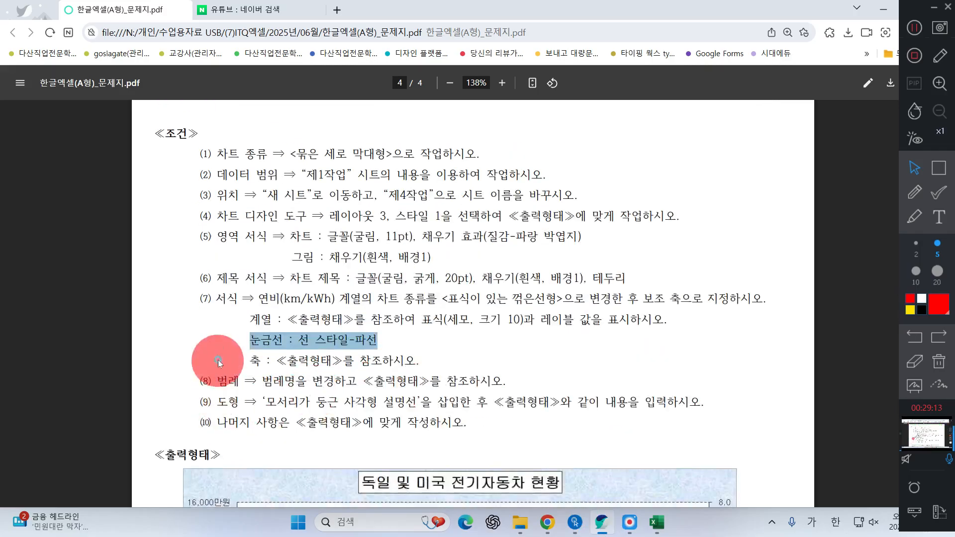
click(217, 361)
scroll(302, 269, down, 6)
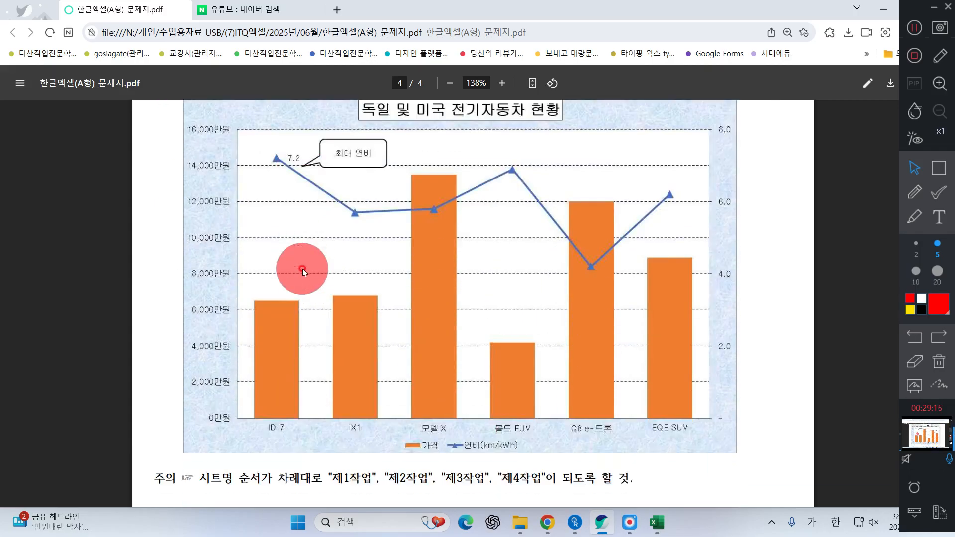
scroll(302, 269, up, 1)
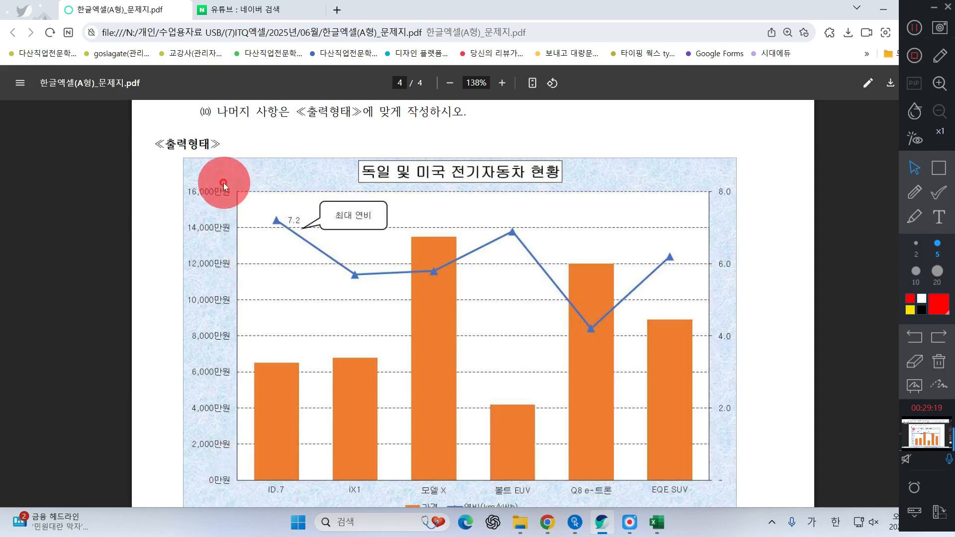
click(883, 9)
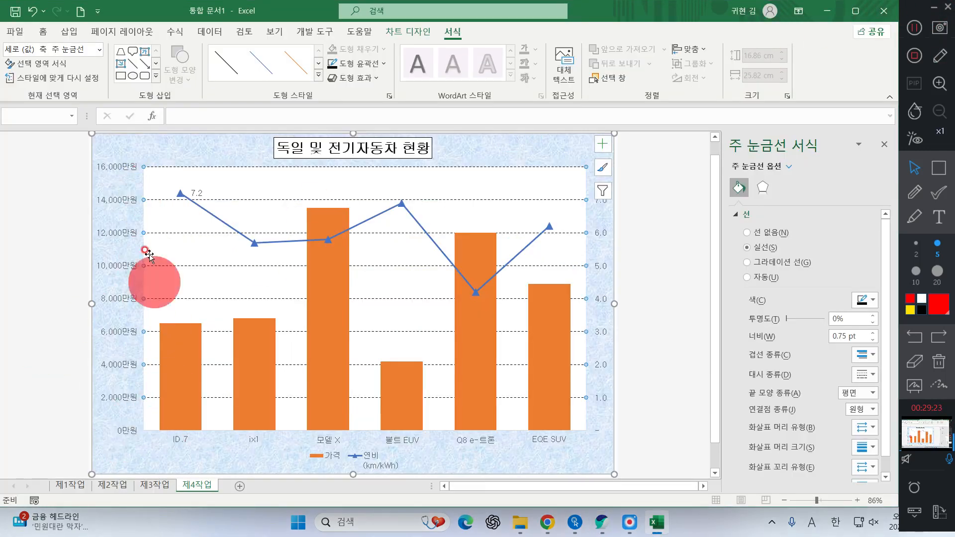
click(658, 520)
click(649, 512)
click(603, 520)
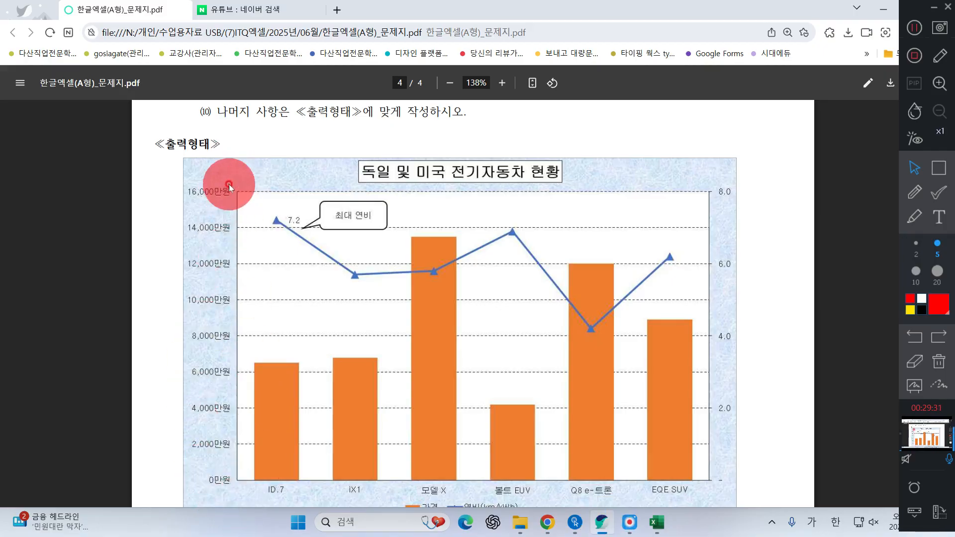
click(884, 9)
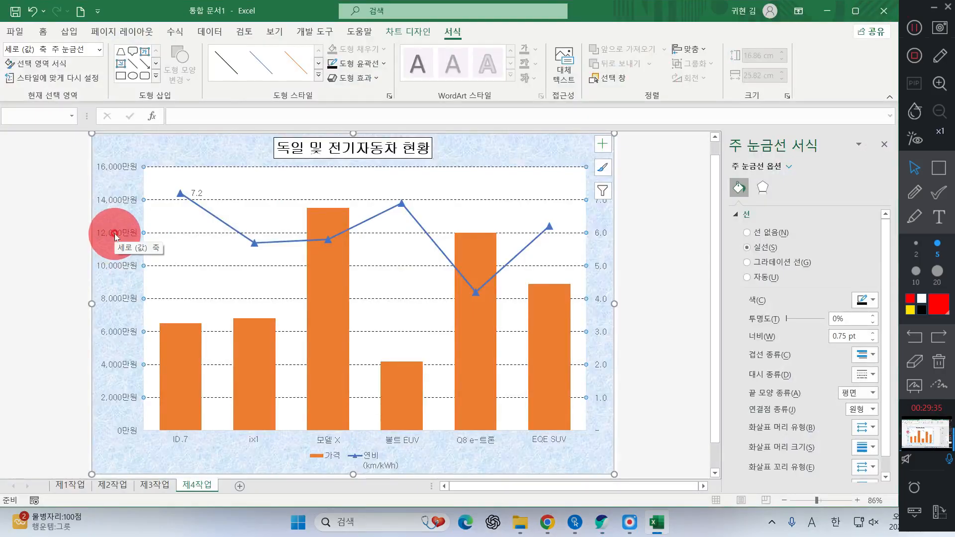
- Give the primary vertical (price) axis of the 제4작업 chart a solid black line
click(115, 234)
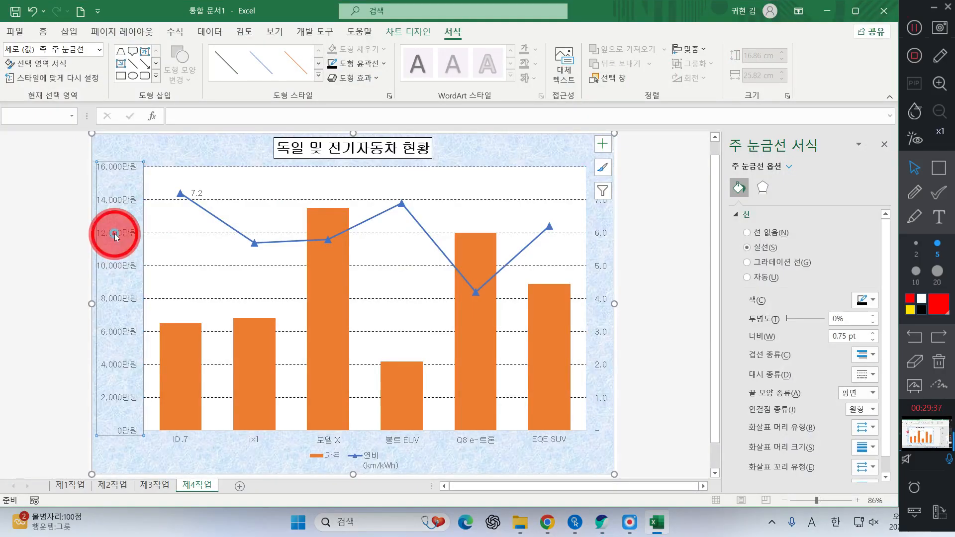
click(361, 63)
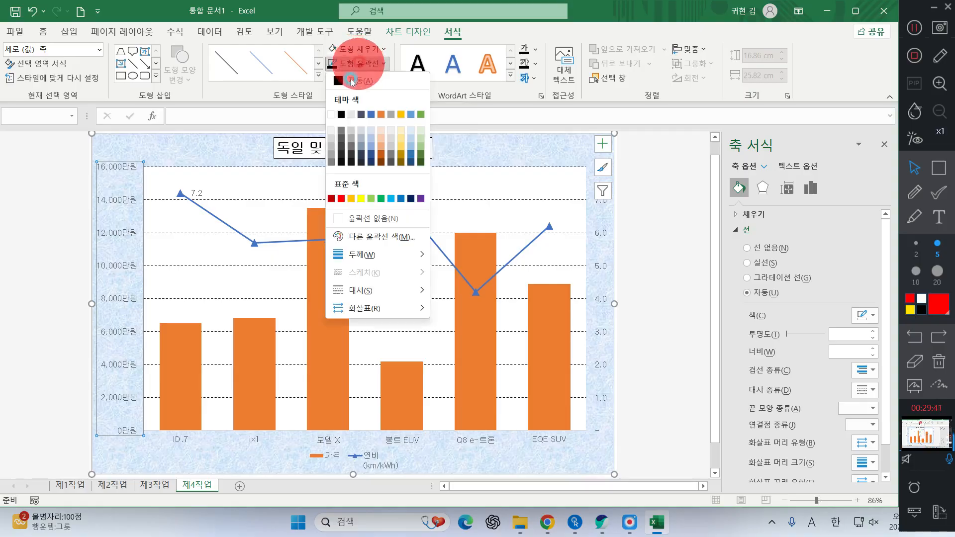
click(340, 115)
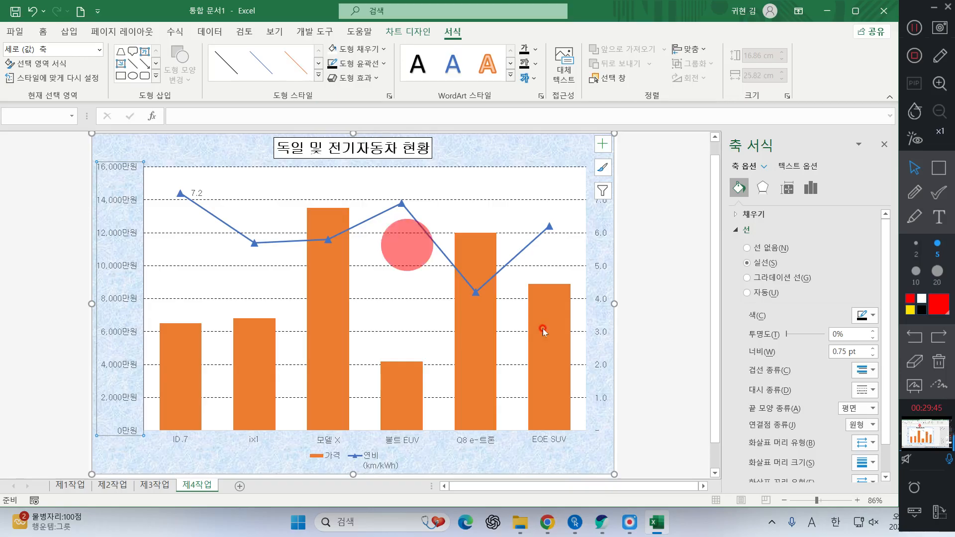
- Check the axis lines in the exam paper's sample chart, and give the horizontal category axis a black line
click(597, 520)
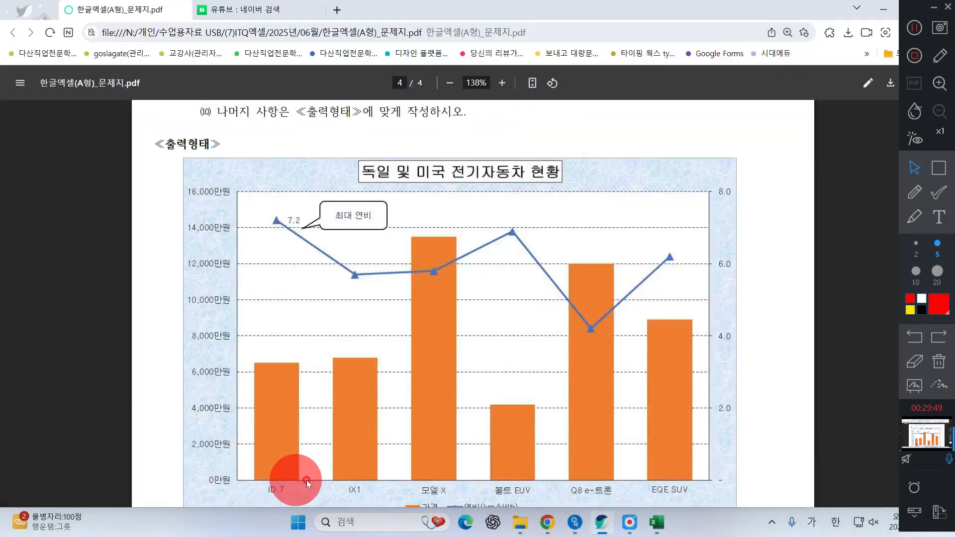
click(657, 522)
click(327, 441)
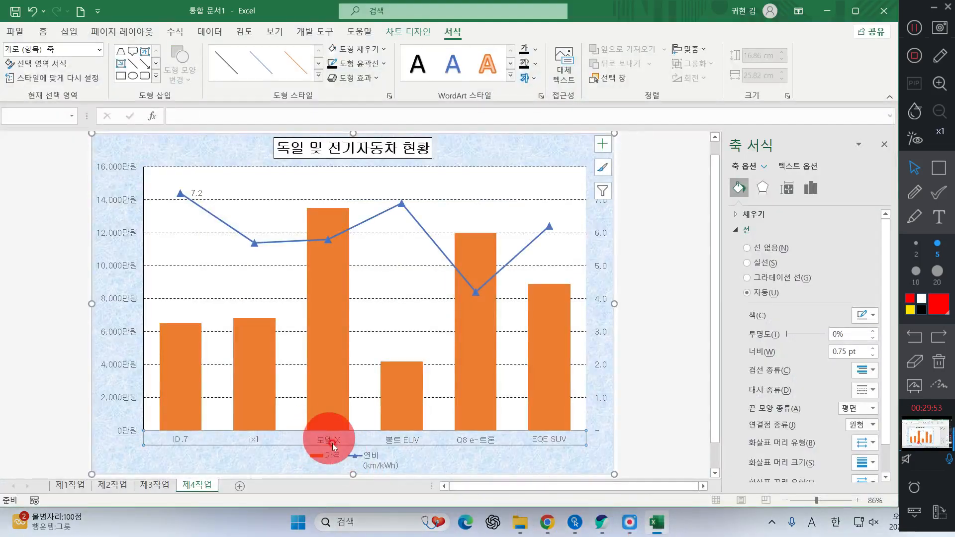
click(359, 64)
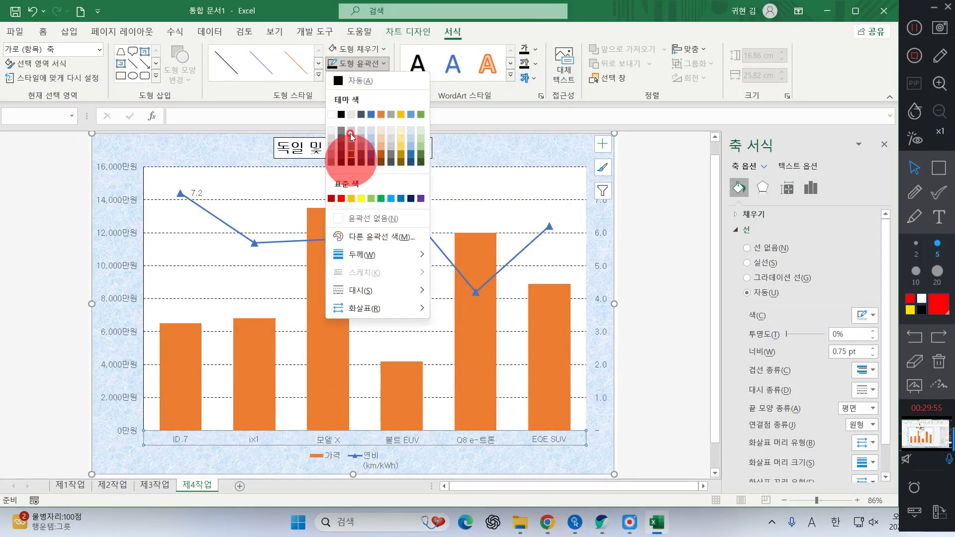
click(341, 117)
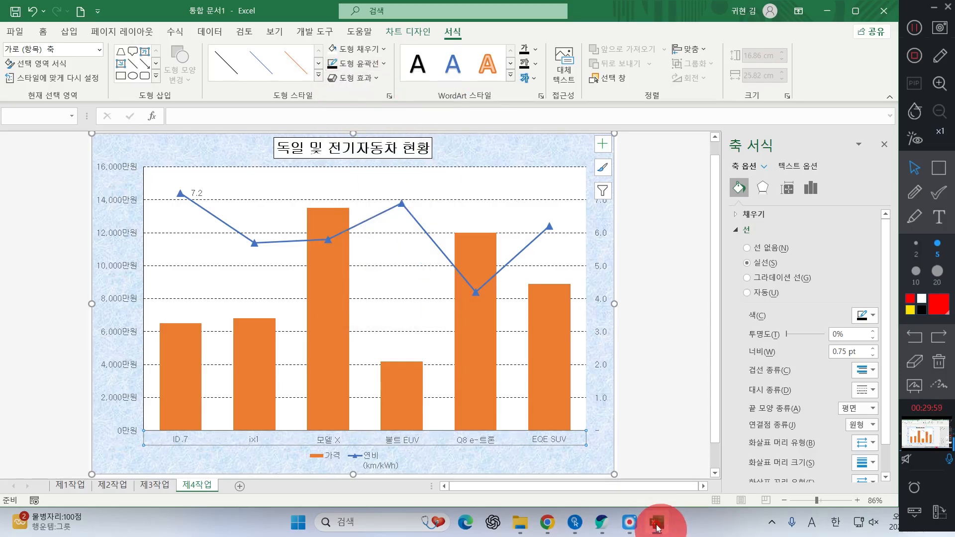
- Check the sample chart's secondary axis in the exam paper PDF, and give the secondary vertical axis a black line
mouse_move(657, 519)
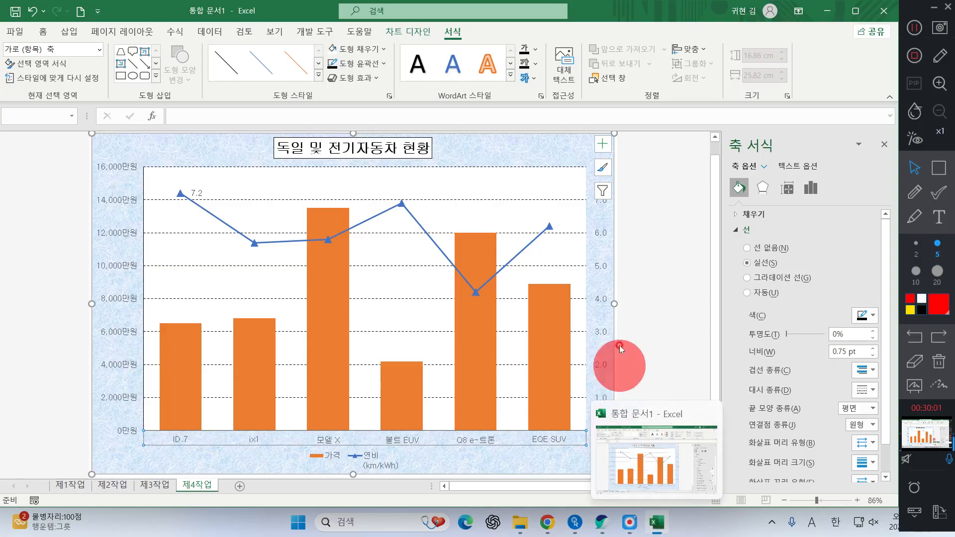
click(599, 521)
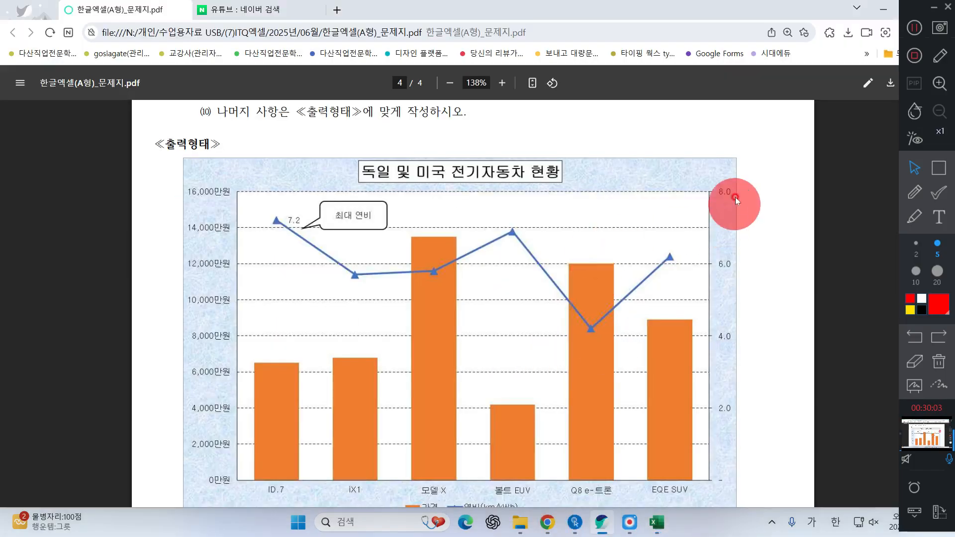
click(657, 523)
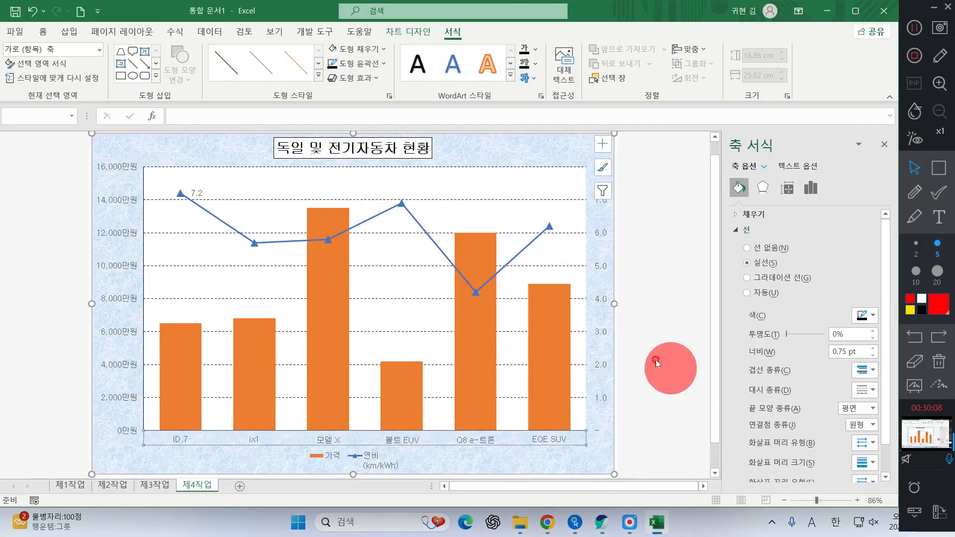
click(351, 64)
click(342, 115)
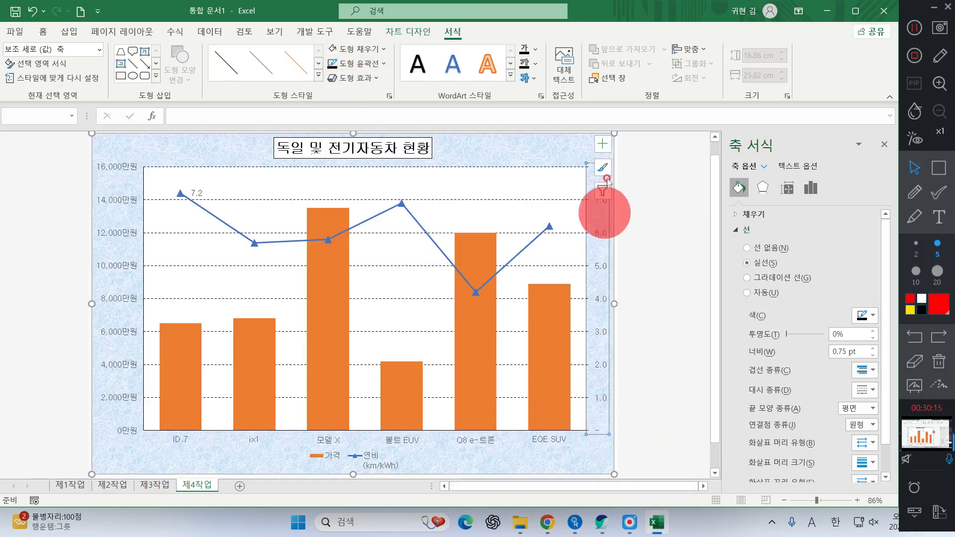
- Compare the secondary axis scale with the exam paper's sample chart, and set the secondary vertical axis major unit to 2.0
click(604, 522)
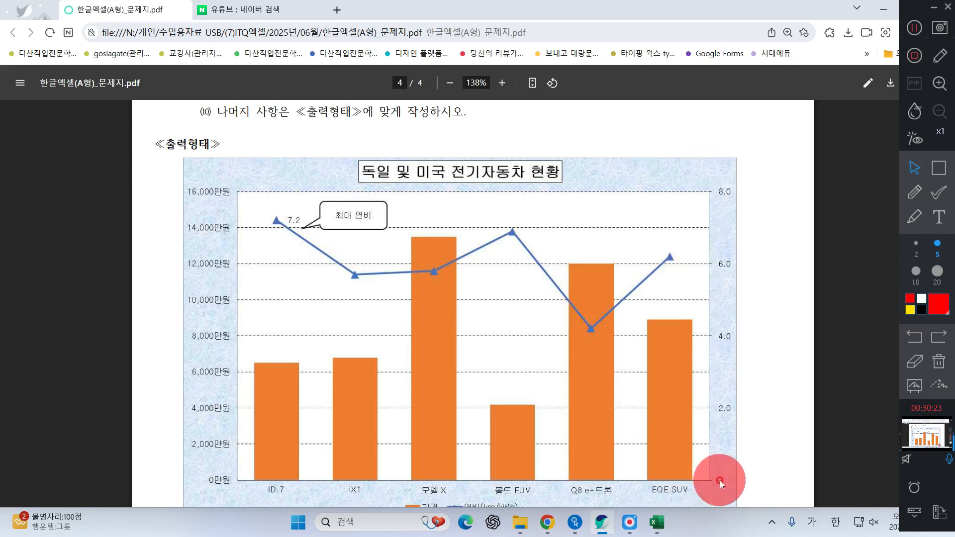
click(666, 526)
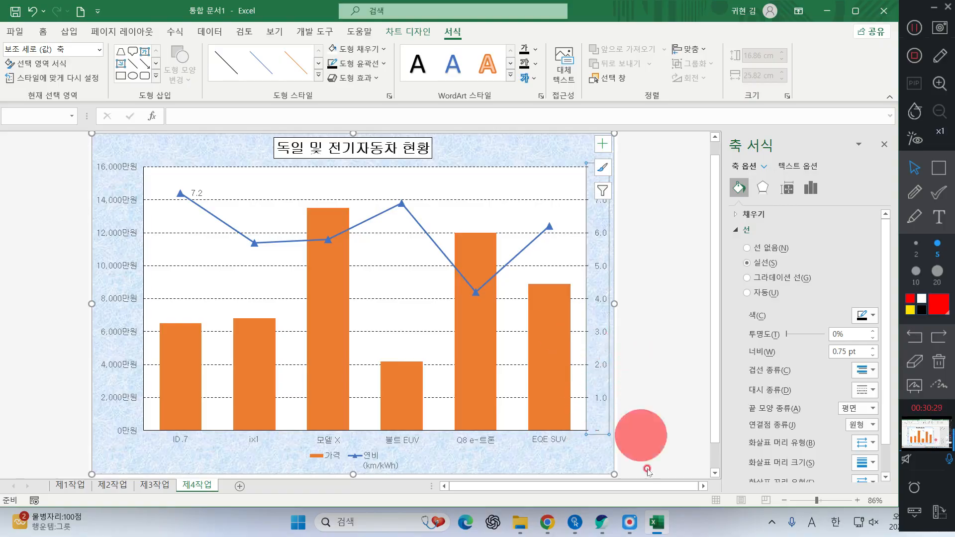
click(657, 521)
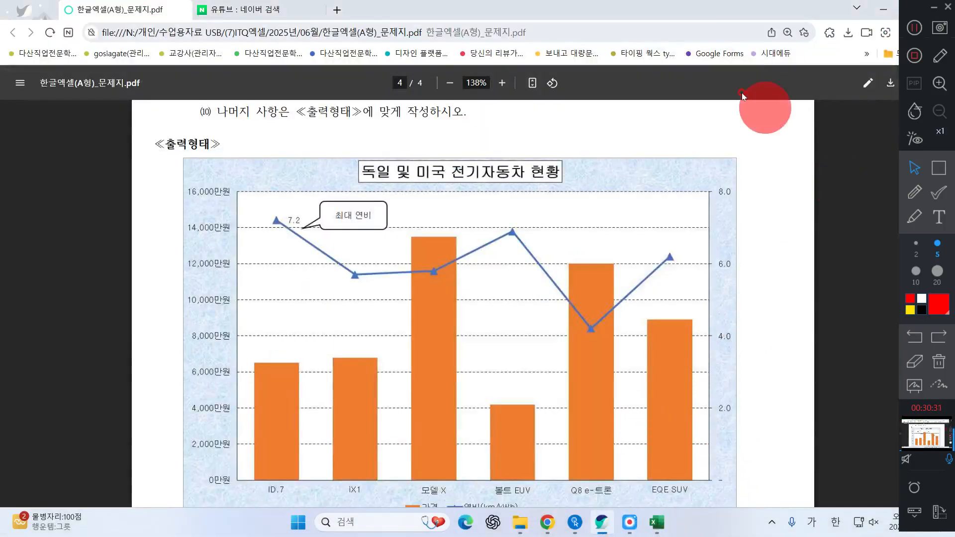
click(657, 521)
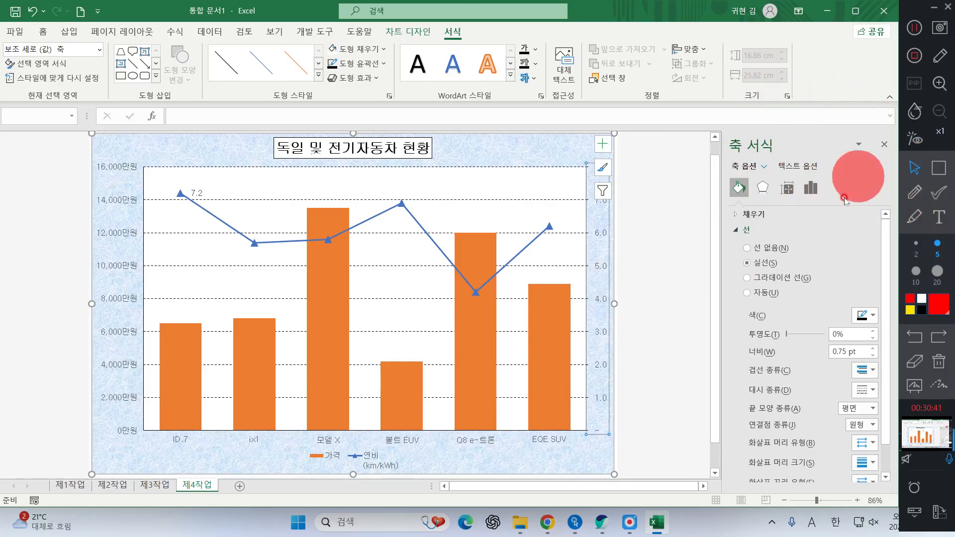
click(809, 187)
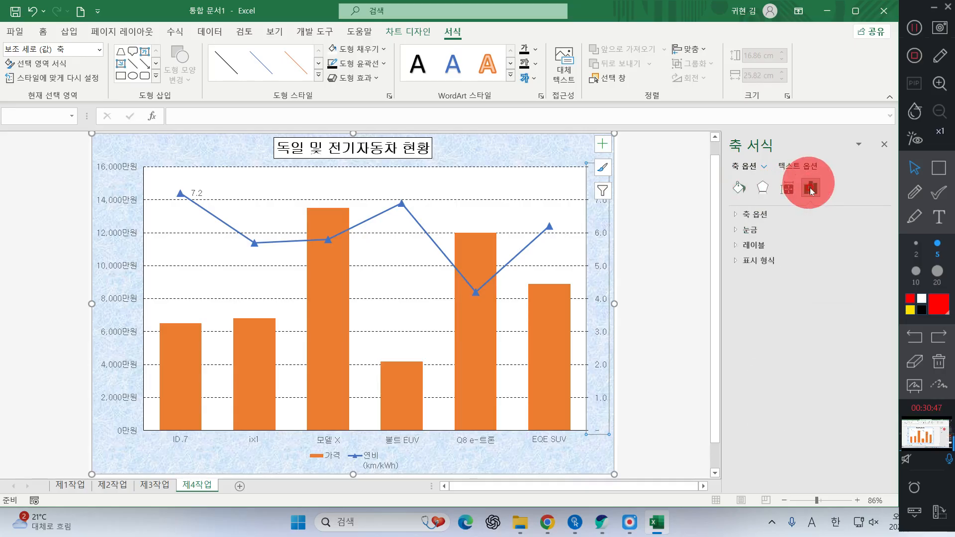
click(756, 218)
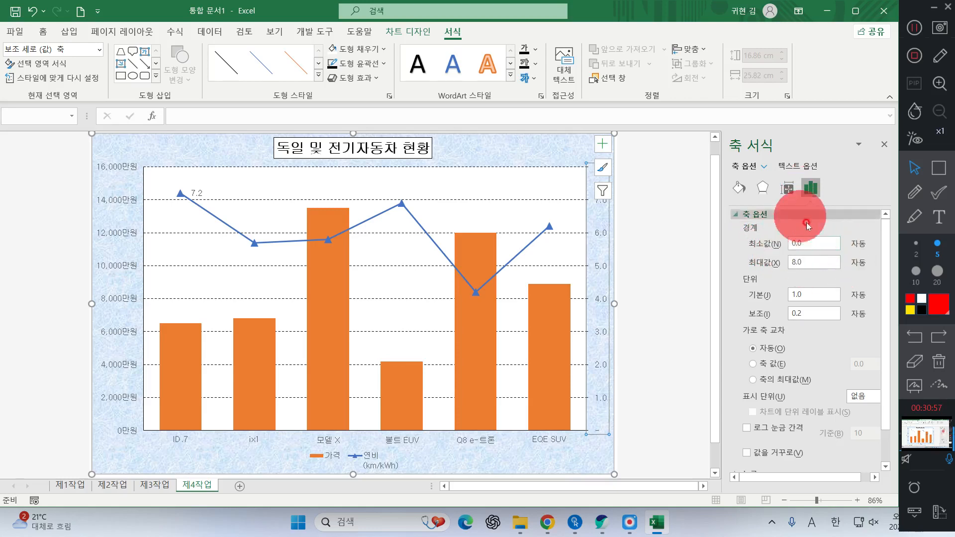
click(806, 297)
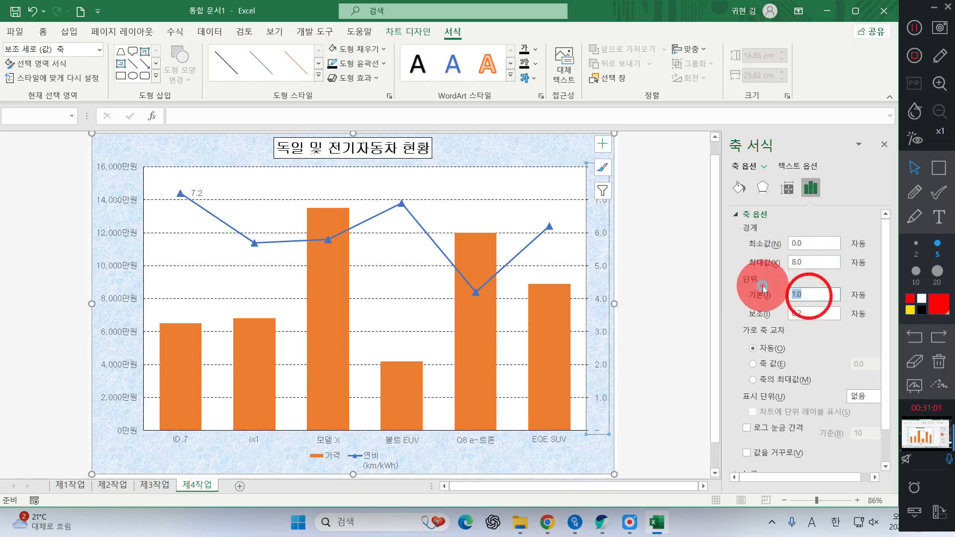
text(2)
key(Return)
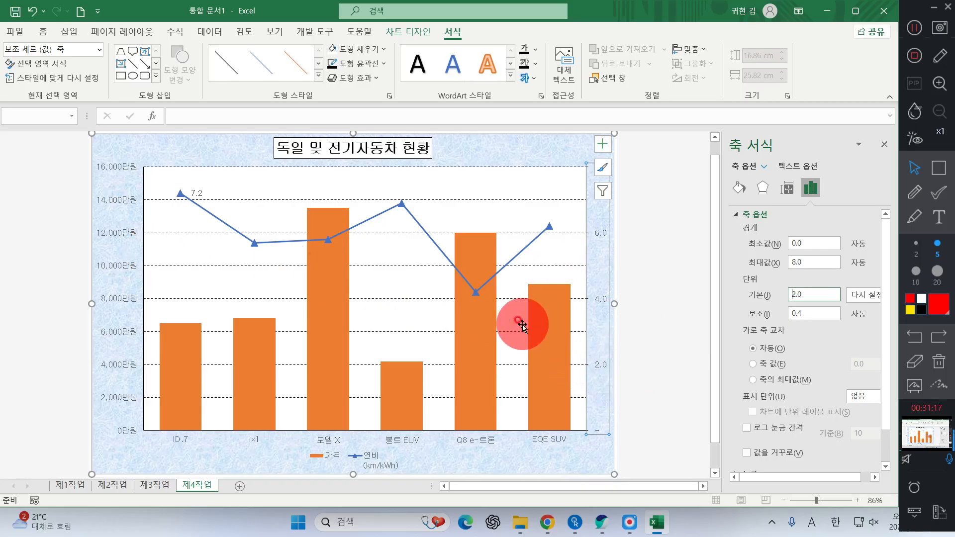
- Examine legend condition (8) and the sample chart's legend in the exam paper PDF, and the 연비(km/kWh) header on sheet 제1작업
click(601, 522)
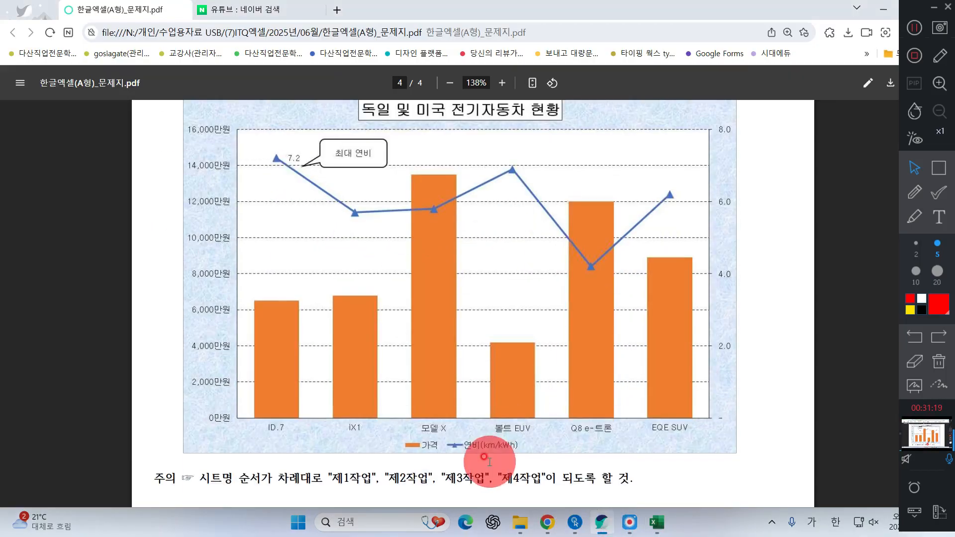
scroll(324, 245, up, 3)
drag(202, 194, 540, 191)
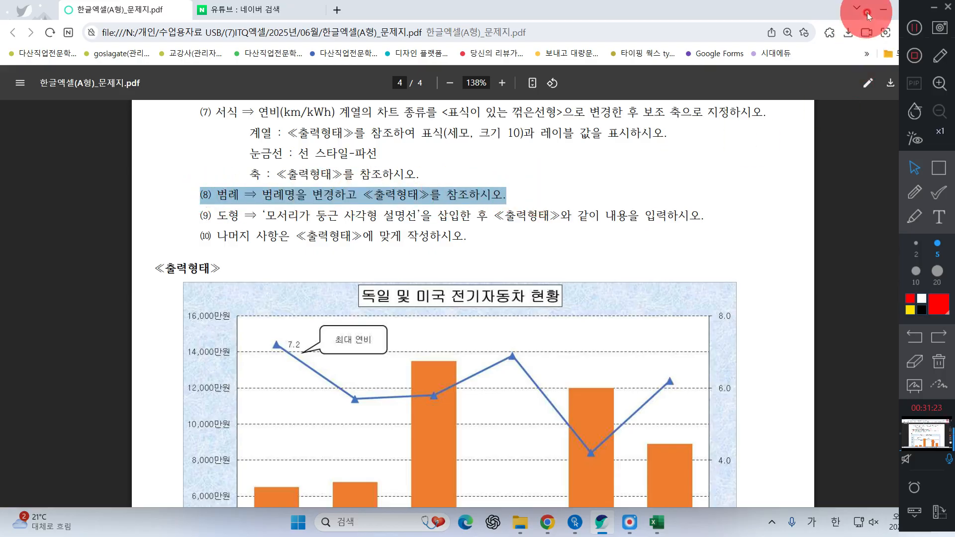
click(882, 9)
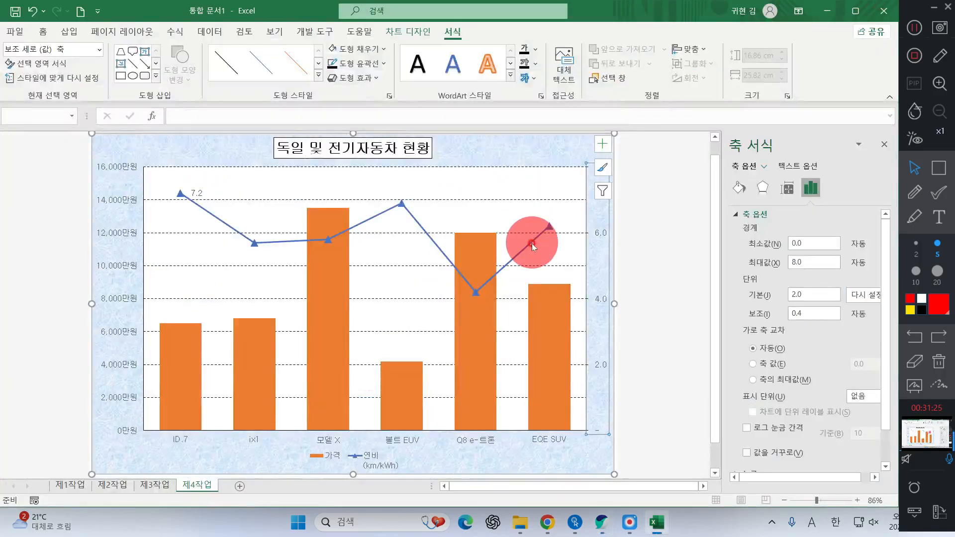
click(376, 457)
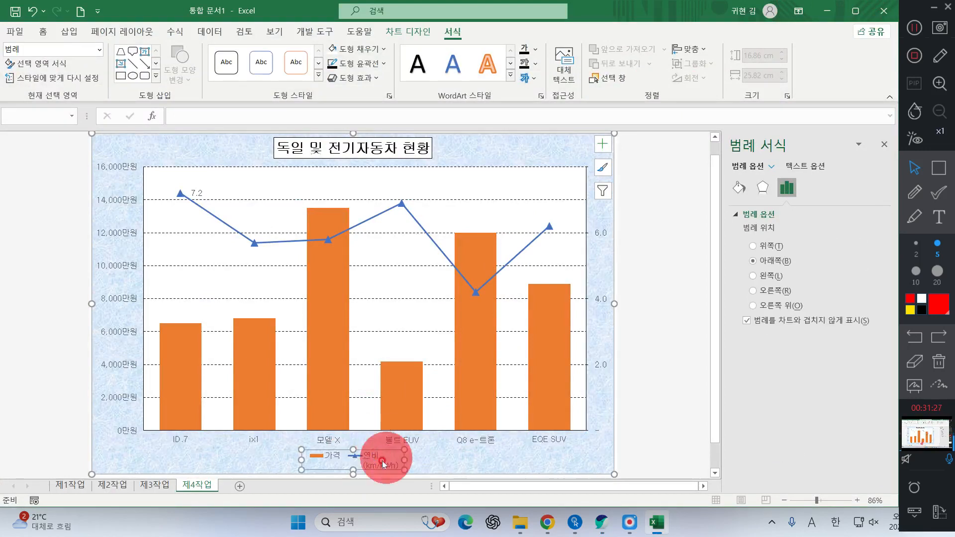
click(601, 529)
scroll(517, 428, down, 5)
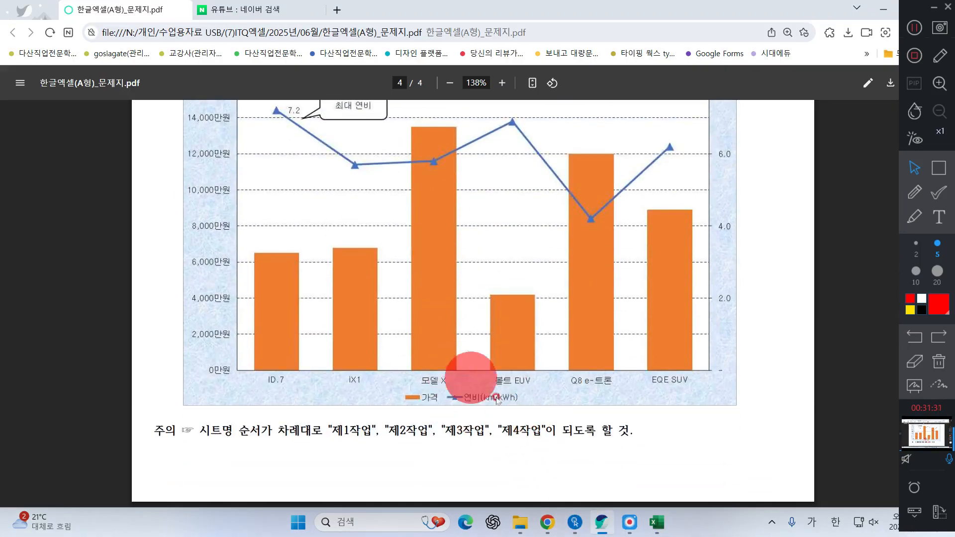
click(884, 10)
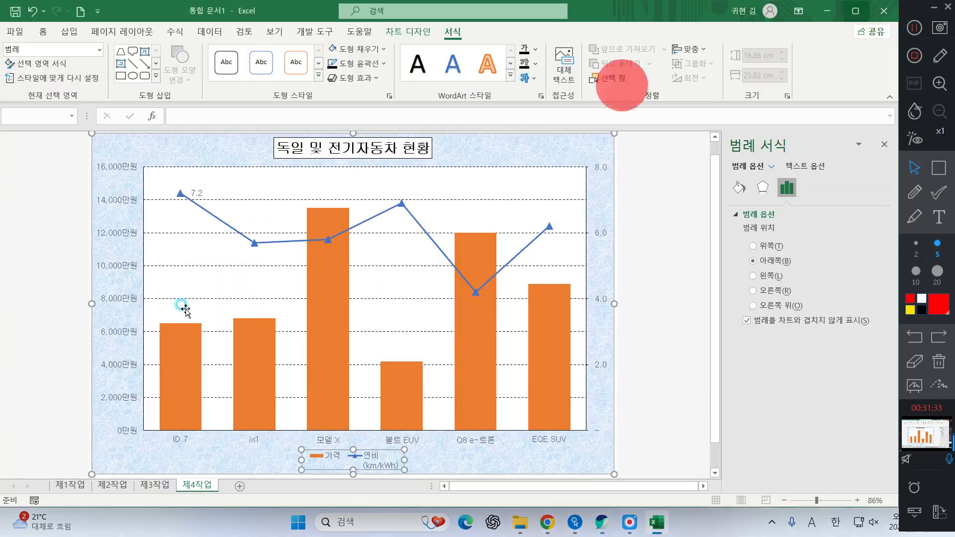
click(71, 485)
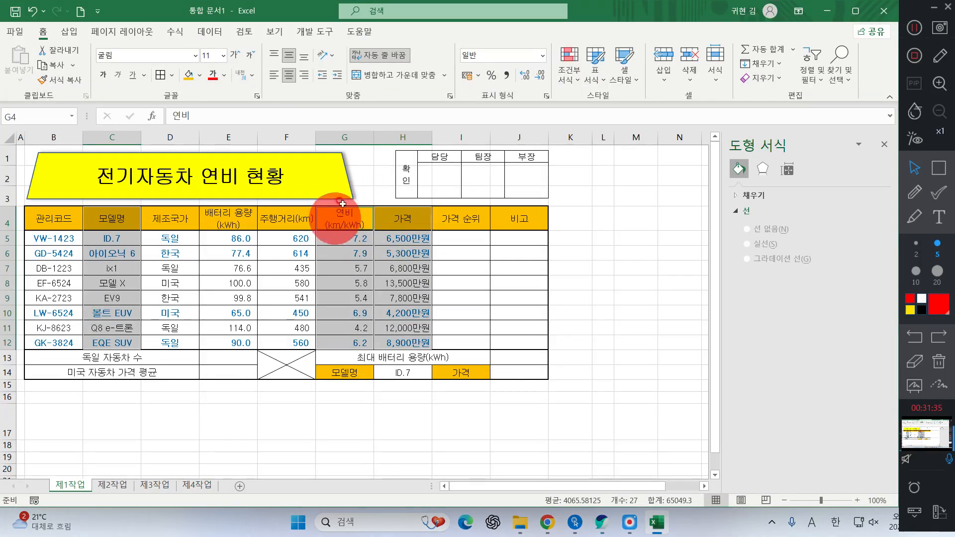
click(197, 485)
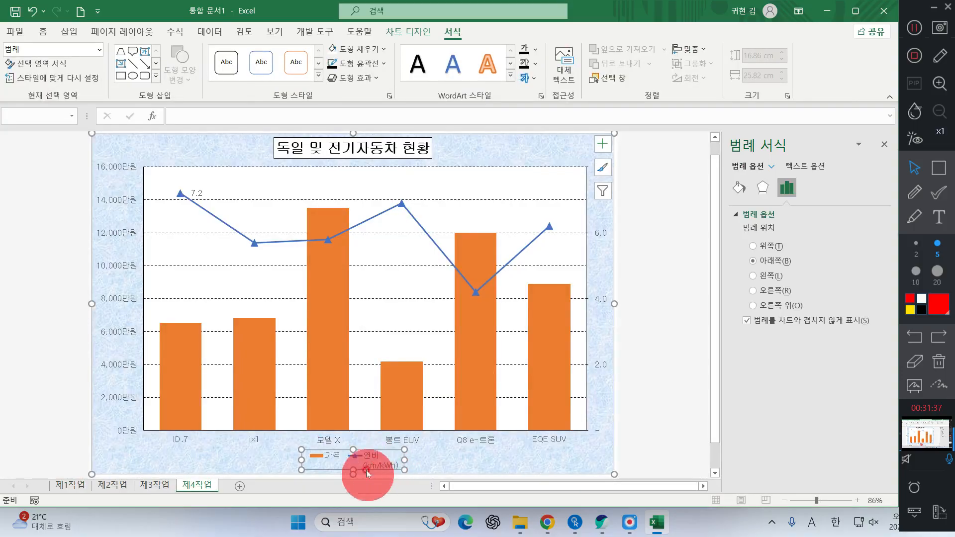
click(603, 144)
click(603, 191)
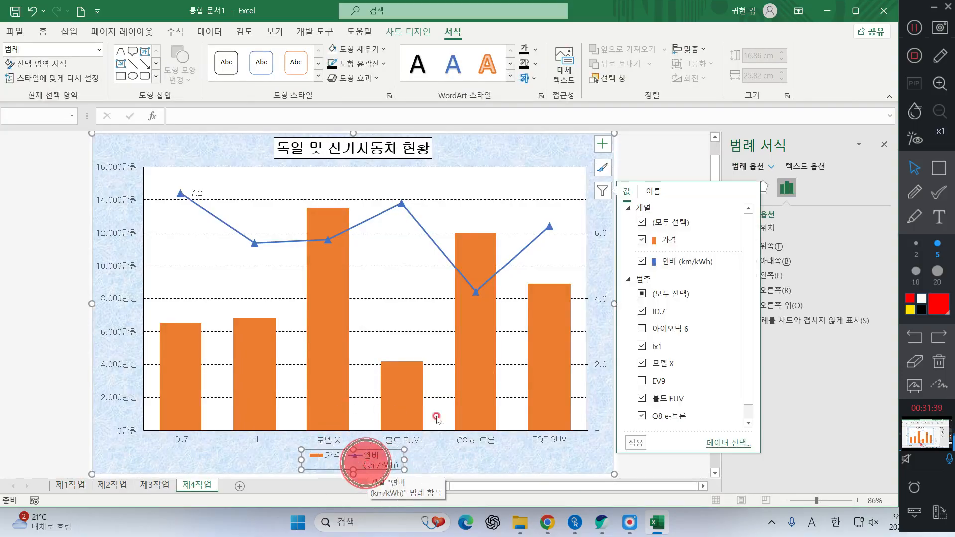
click(603, 191)
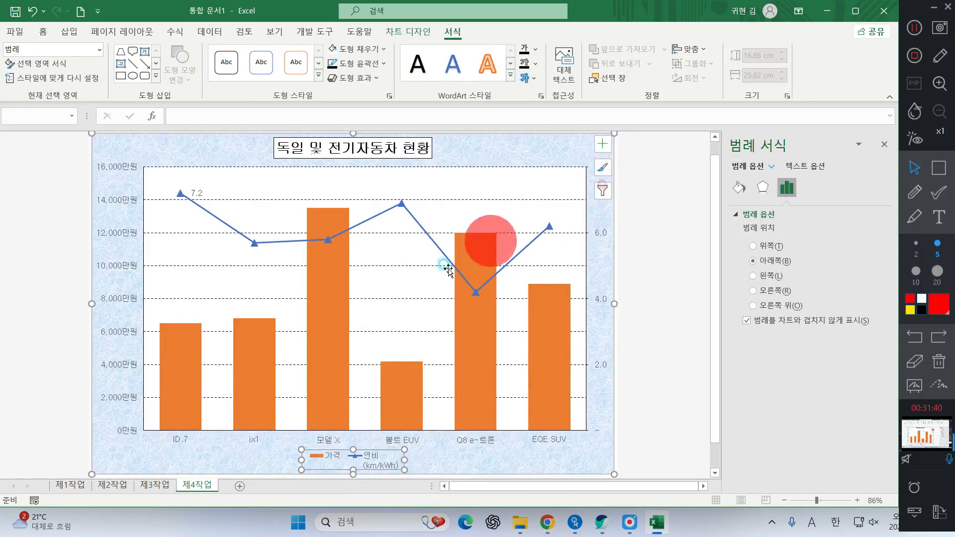
- Edit the fuel-economy series in the legend's source data, replacing its cell-referenced name with the one-line text 연비(km/kWh)
right_click(361, 464)
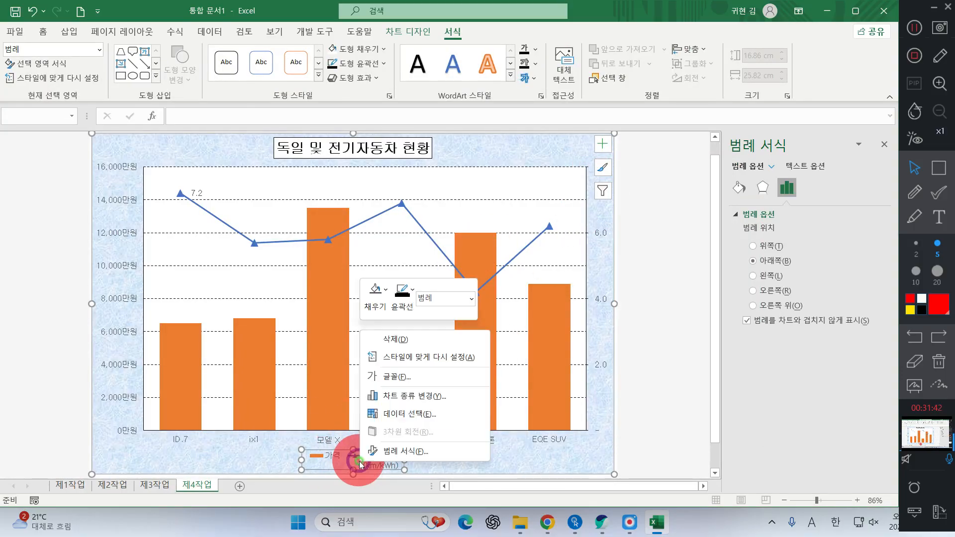
click(418, 414)
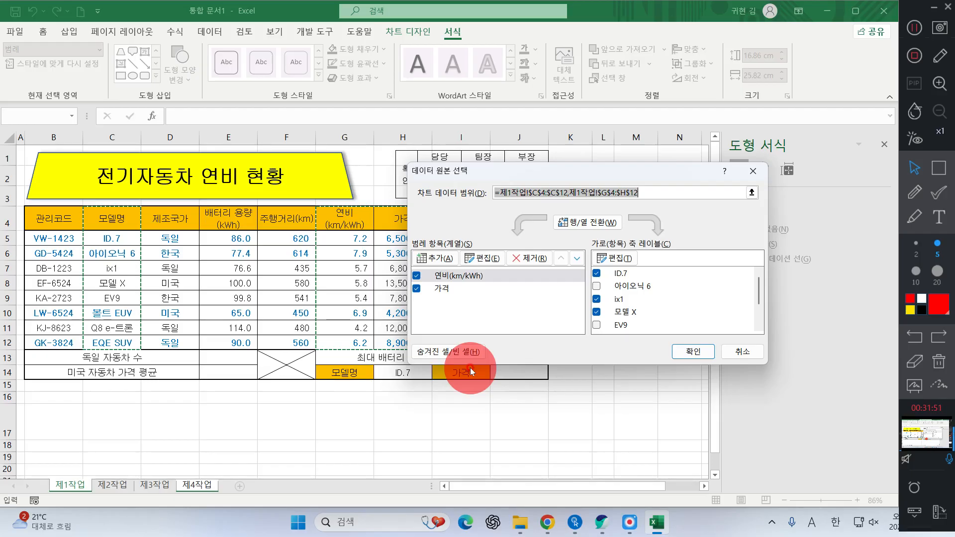
click(461, 275)
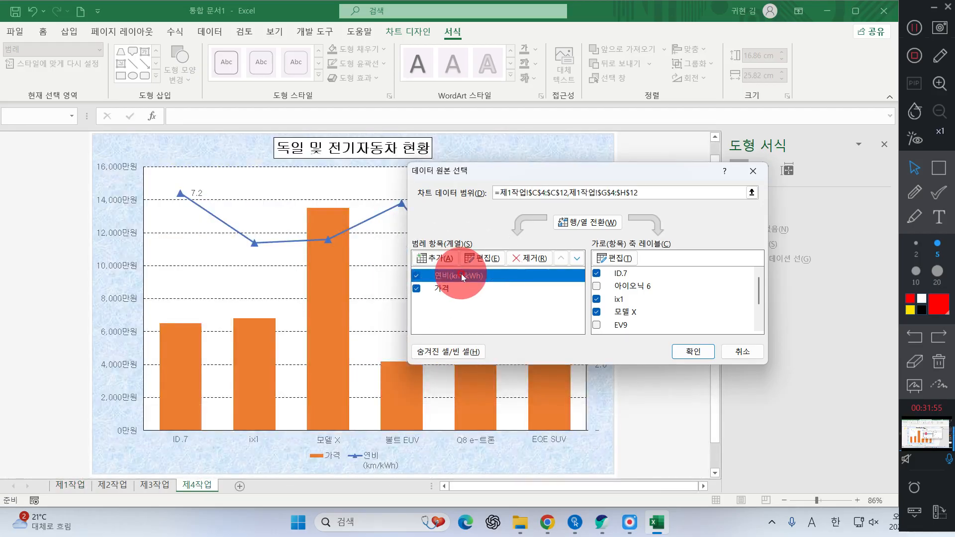
click(471, 276)
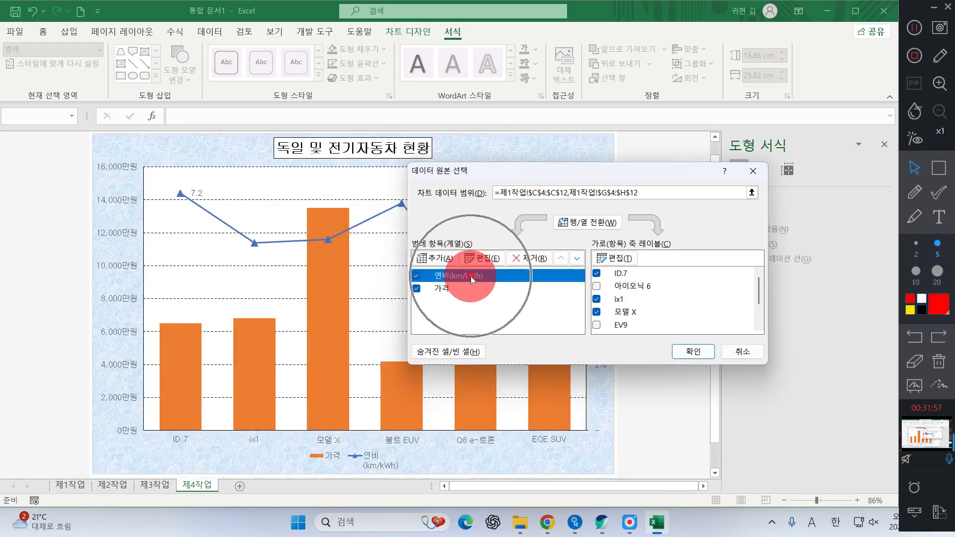
click(479, 259)
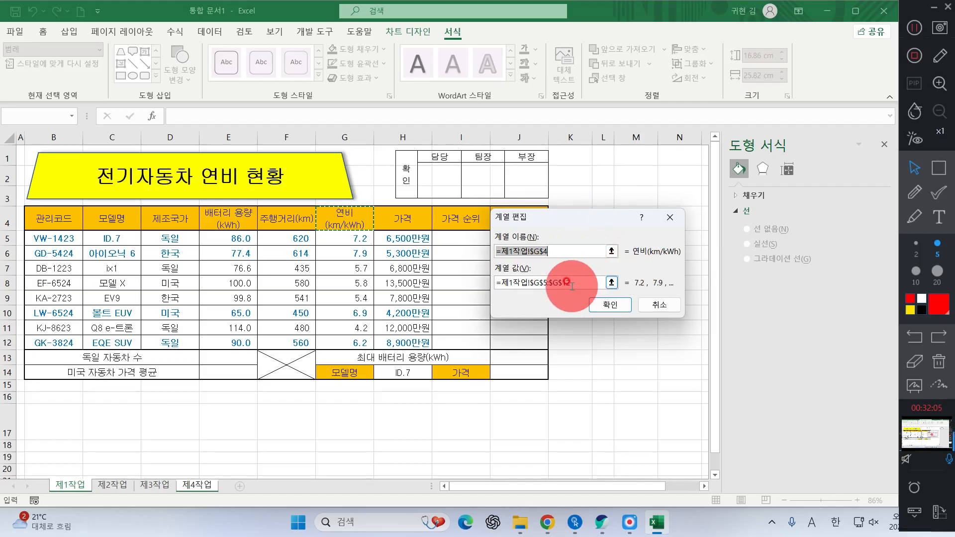
key(BackSpace)
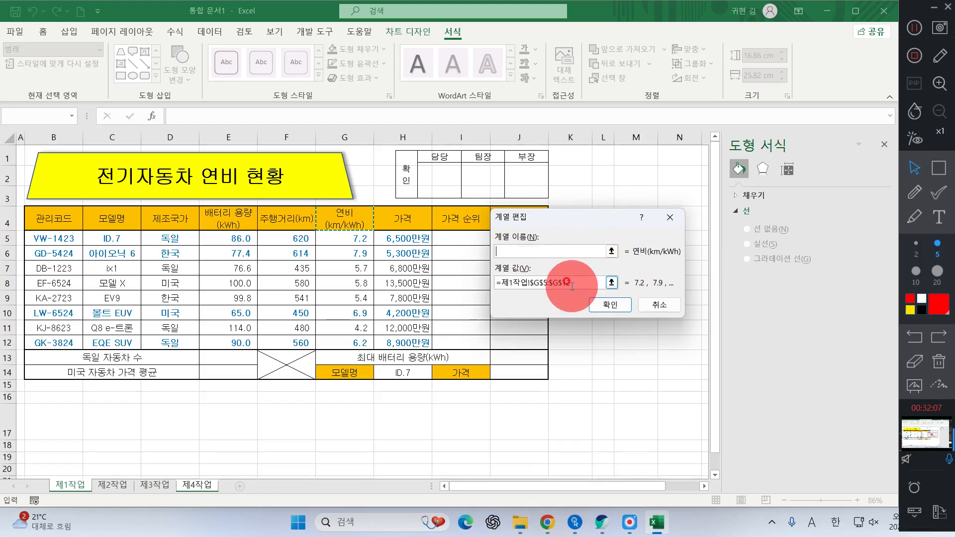
text(du)
key(BackSpace)
key(BackSpace)
key(Hangul)
text(연비()
key(Hangul)
text(km/kWh))
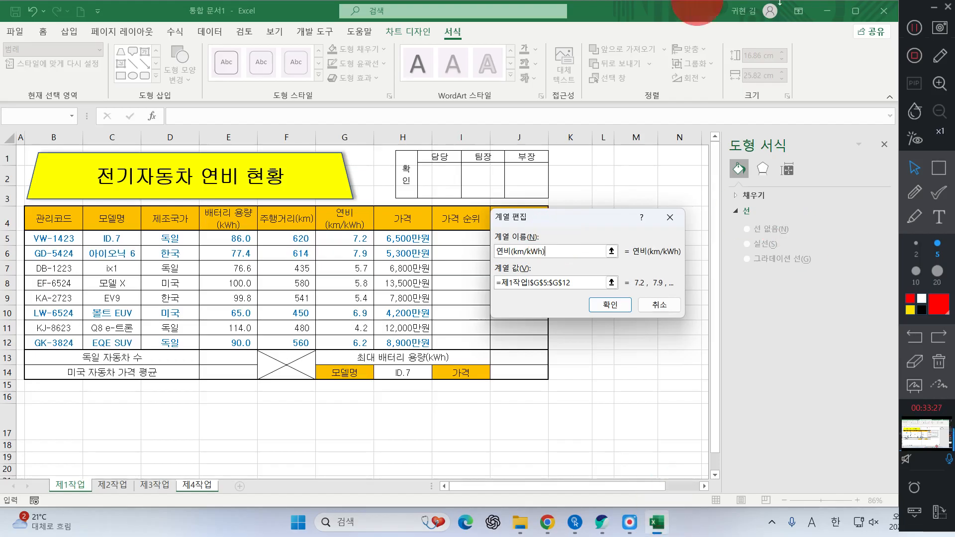
click(945, 170)
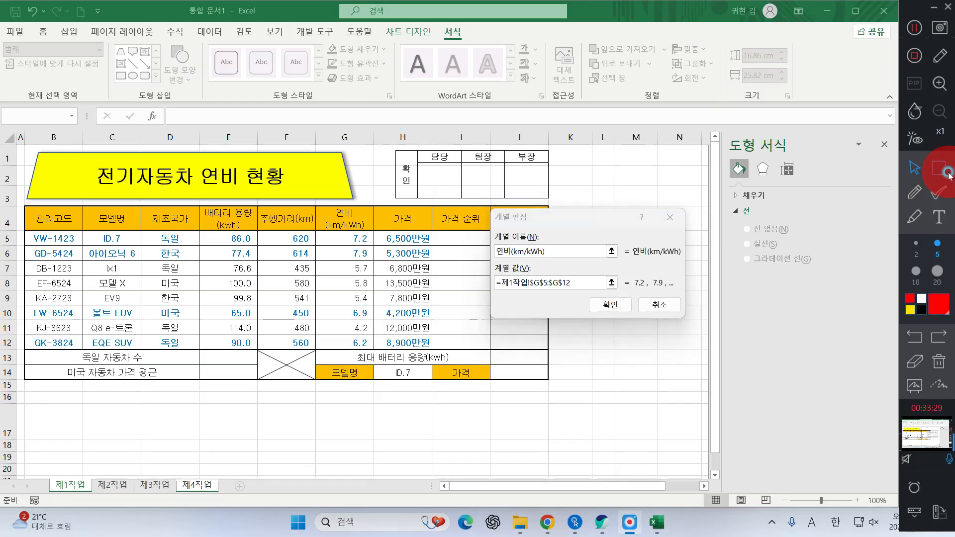
drag(485, 238, 625, 267)
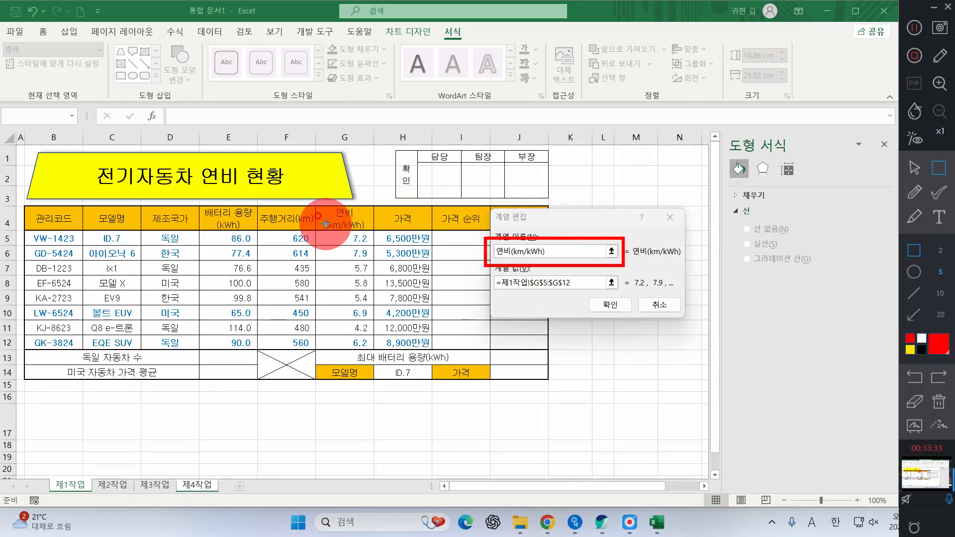
click(908, 194)
mouse_move(348, 185)
mouse_down()
mouse_move(362, 228)
mouse_move(548, 248)
mouse_up()
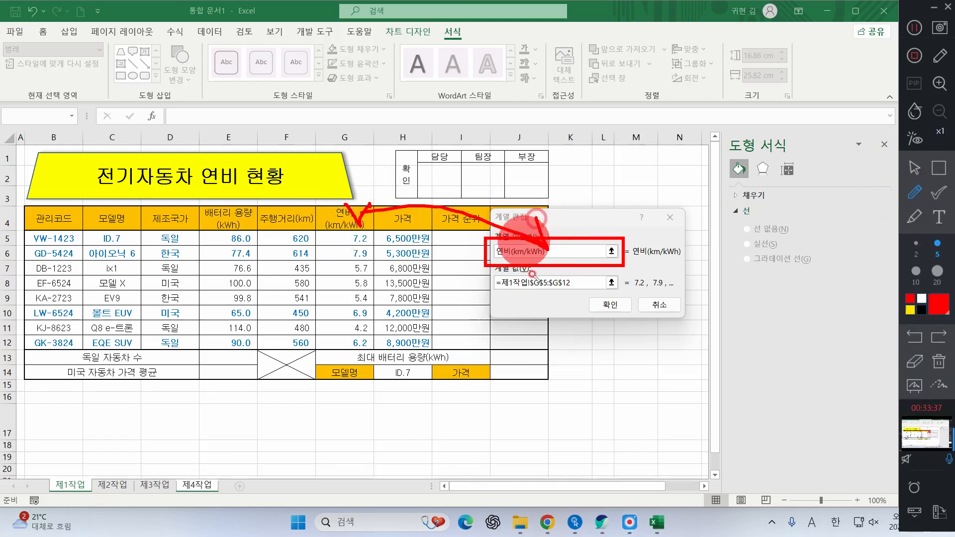
mouse_move(475, 287)
mouse_down()
mouse_move(618, 286)
mouse_move(592, 306)
mouse_move(534, 297)
mouse_up()
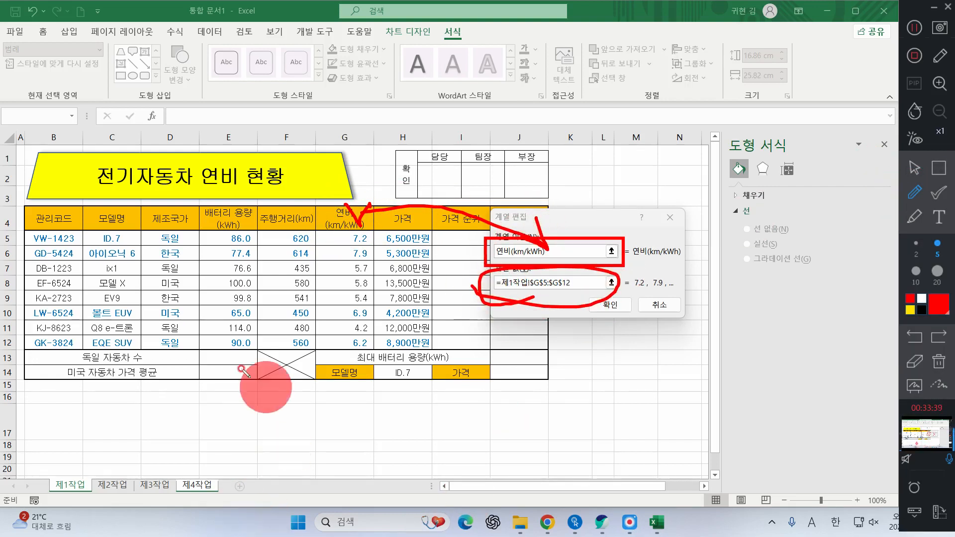
mouse_move(290, 421)
mouse_down()
mouse_move(301, 252)
mouse_move(378, 523)
mouse_move(268, 398)
mouse_move(304, 255)
mouse_move(367, 448)
mouse_move(282, 281)
mouse_move(345, 236)
mouse_move(520, 307)
mouse_move(515, 301)
mouse_move(562, 338)
mouse_up()
click(939, 362)
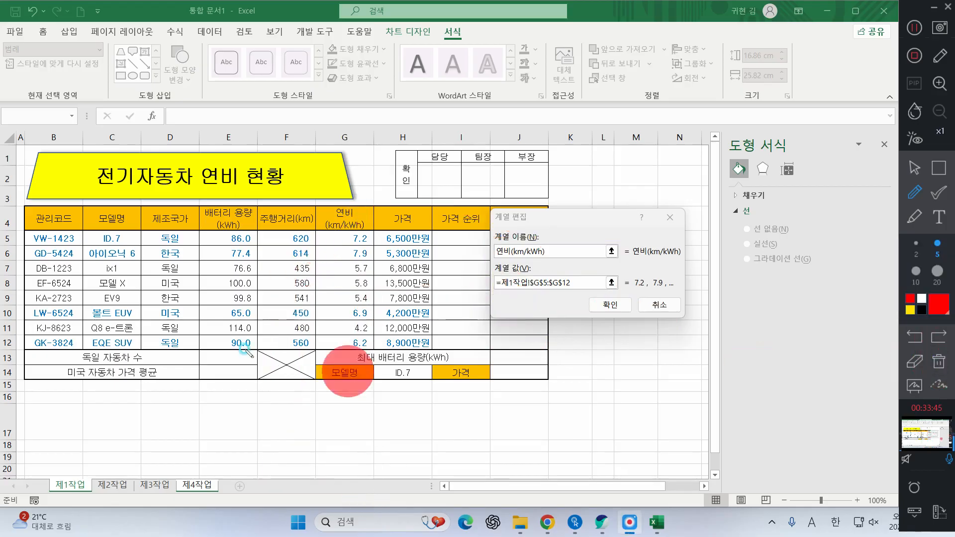
drag(508, 294, 443, 297)
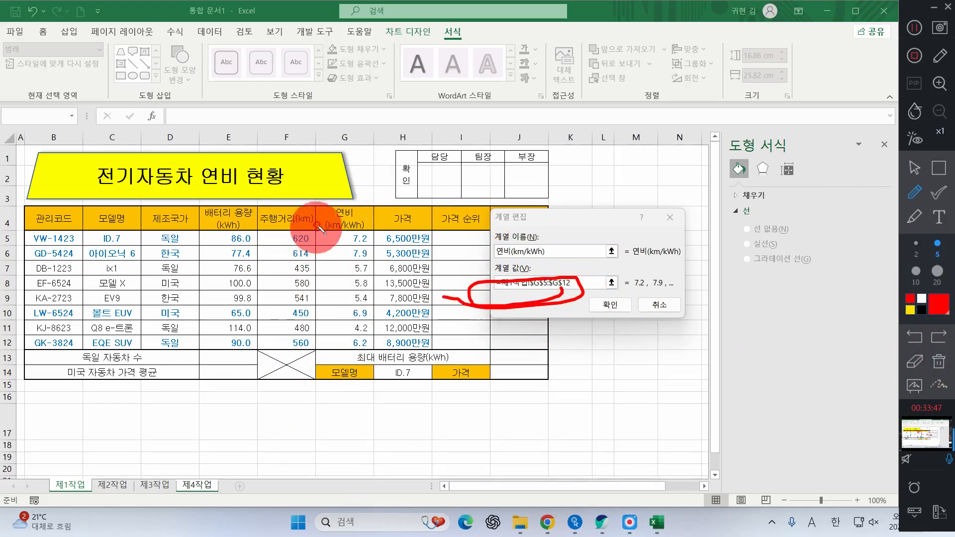
drag(319, 224, 372, 343)
mouse_move(374, 220)
mouse_down()
mouse_move(309, 341)
mouse_move(314, 333)
mouse_up()
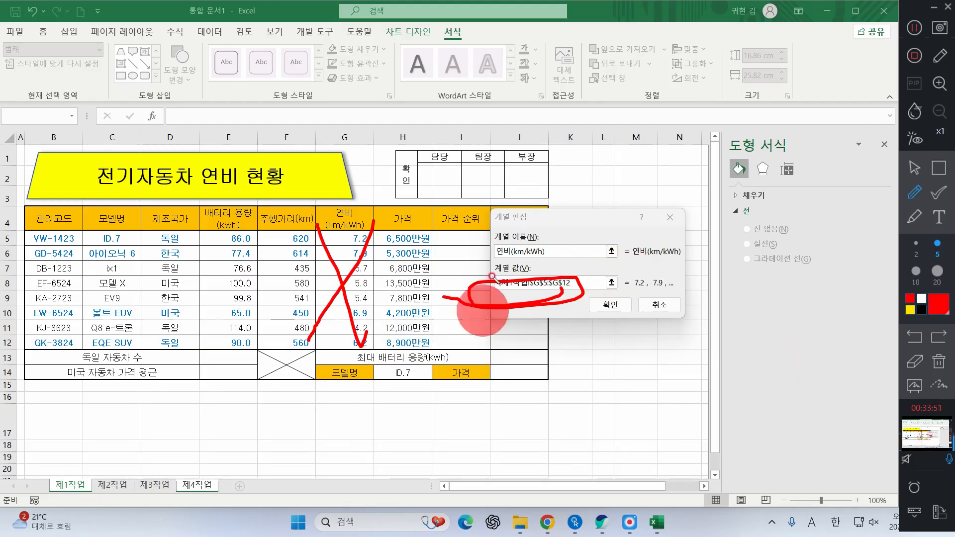
click(939, 365)
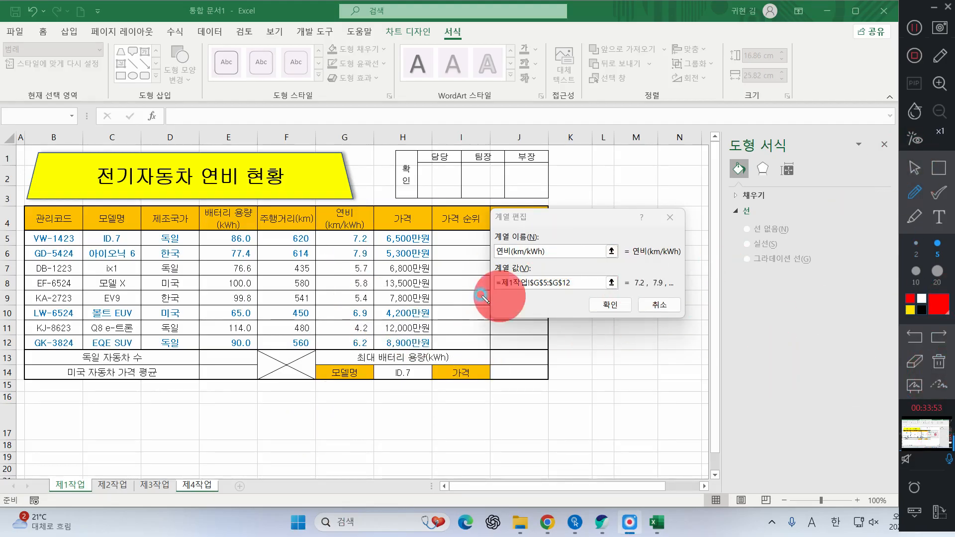
- Accept the edited name of the fuel-economy series, keeping its values range 제1작업!$G$5:$G$12
click(605, 313)
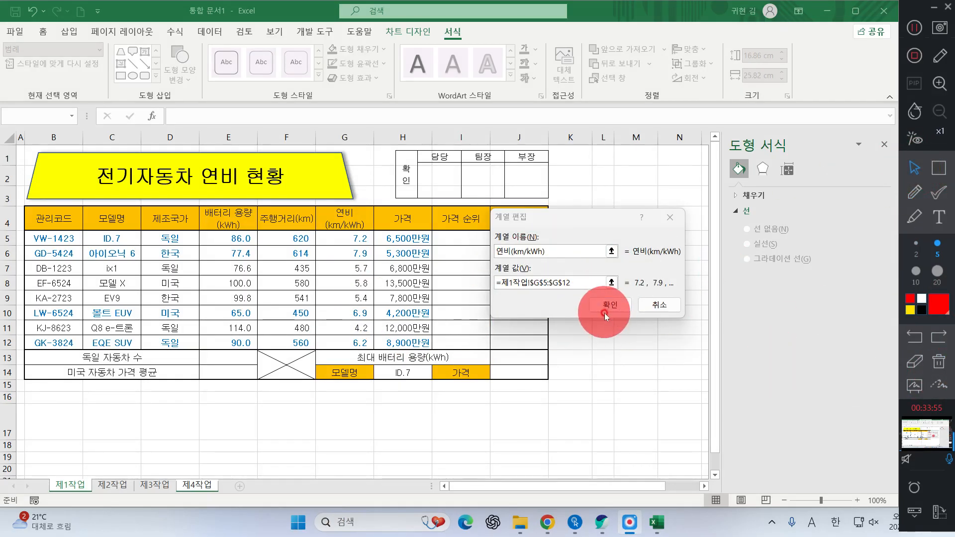
click(610, 306)
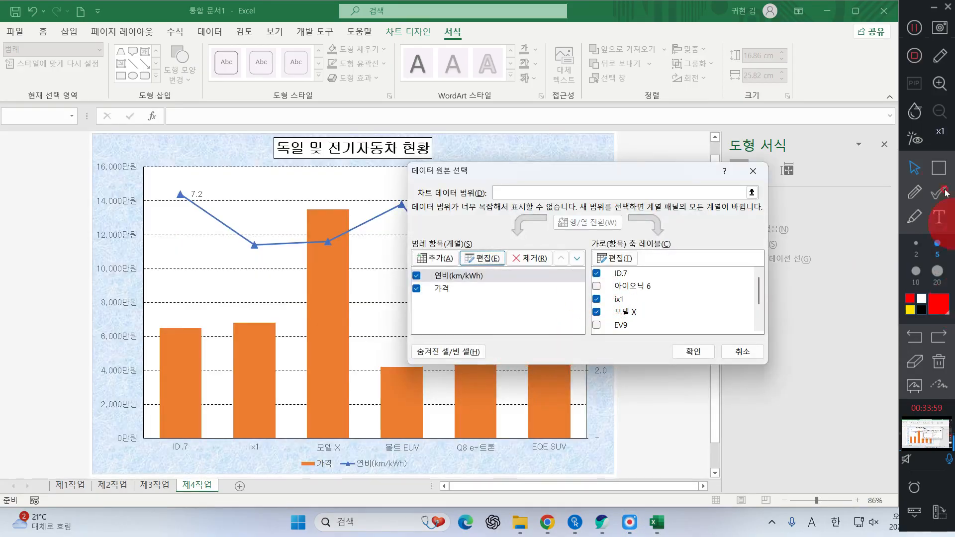
click(938, 168)
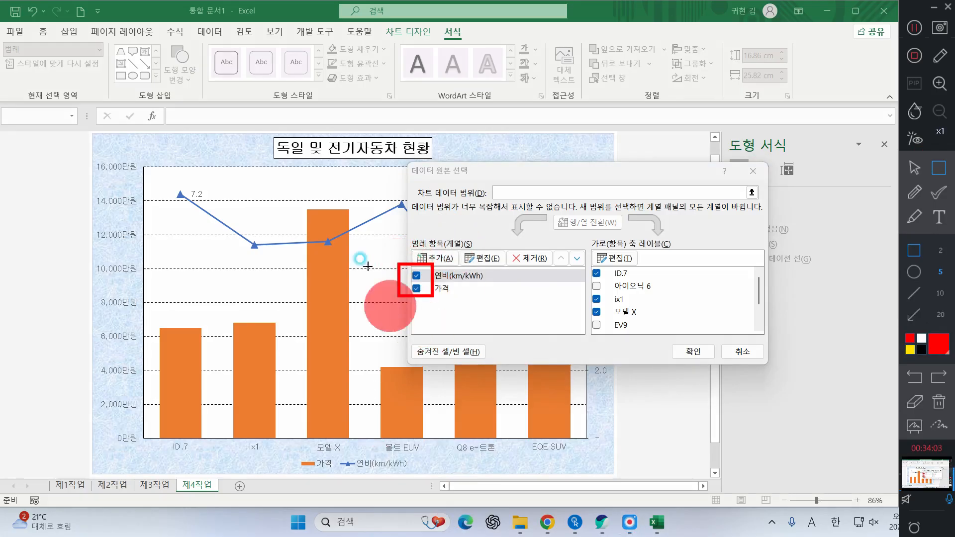
drag(398, 263, 433, 297)
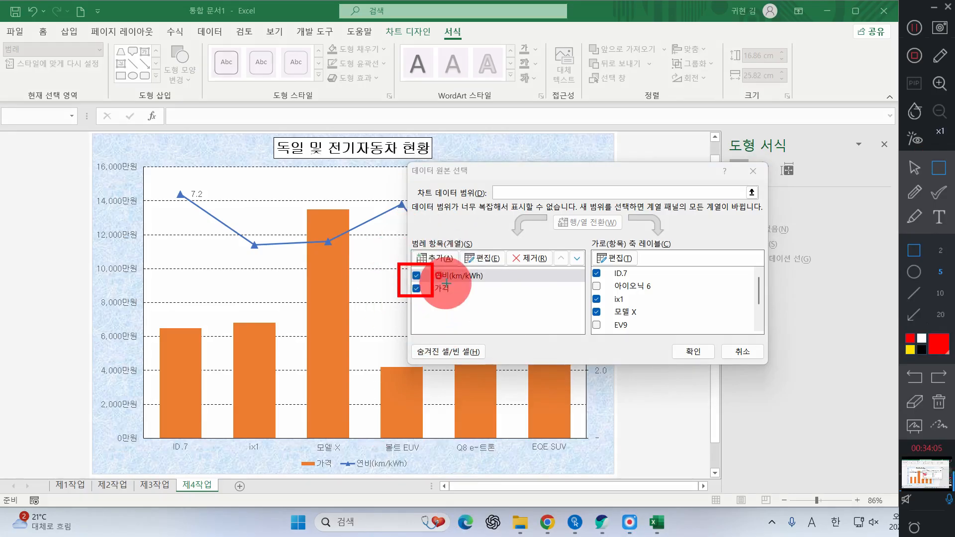
click(914, 197)
drag(379, 260, 422, 292)
drag(427, 259, 406, 294)
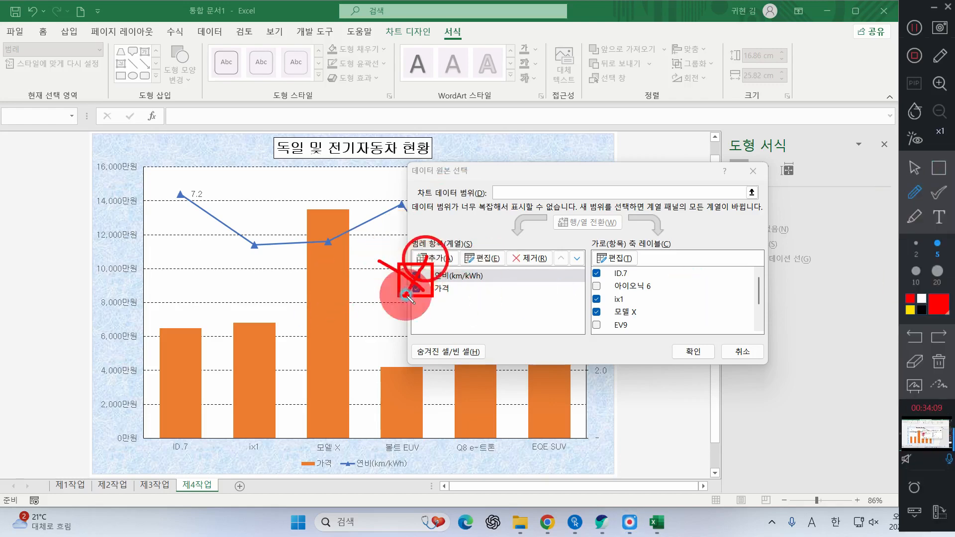
mouse_move(625, 342)
mouse_down()
mouse_move(597, 342)
mouse_move(693, 299)
mouse_move(682, 329)
mouse_up()
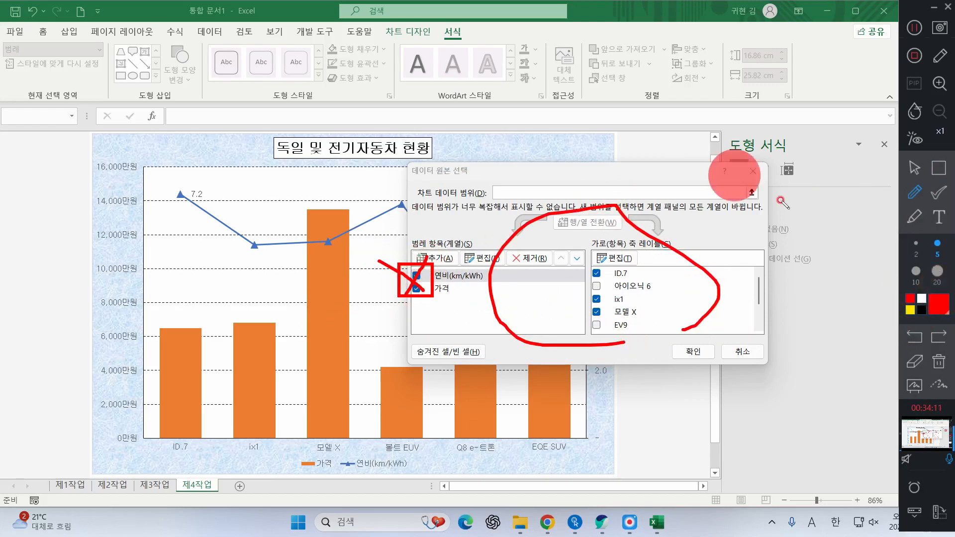
click(937, 359)
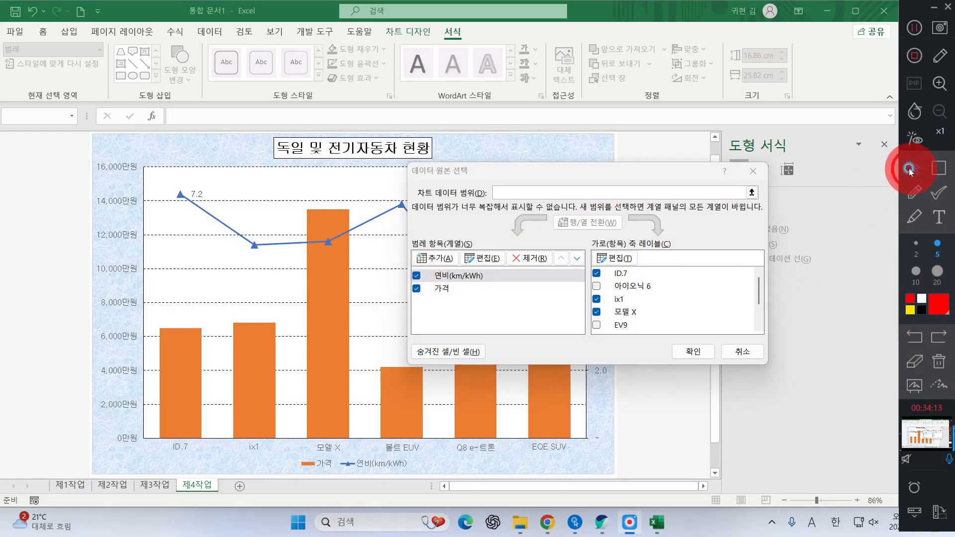
- Move the data source dialog over the chart and apply the source data changes to the chart
drag(628, 176, 397, 219)
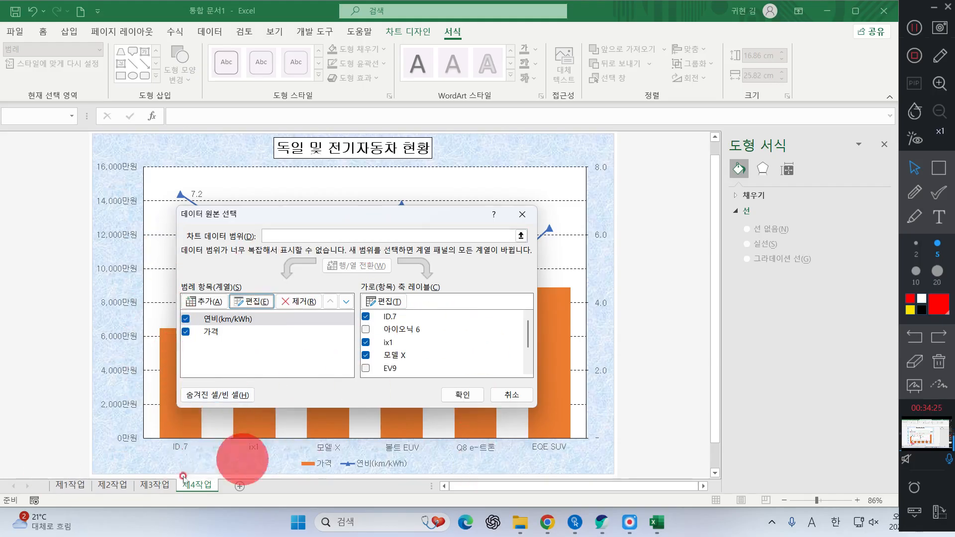
click(462, 396)
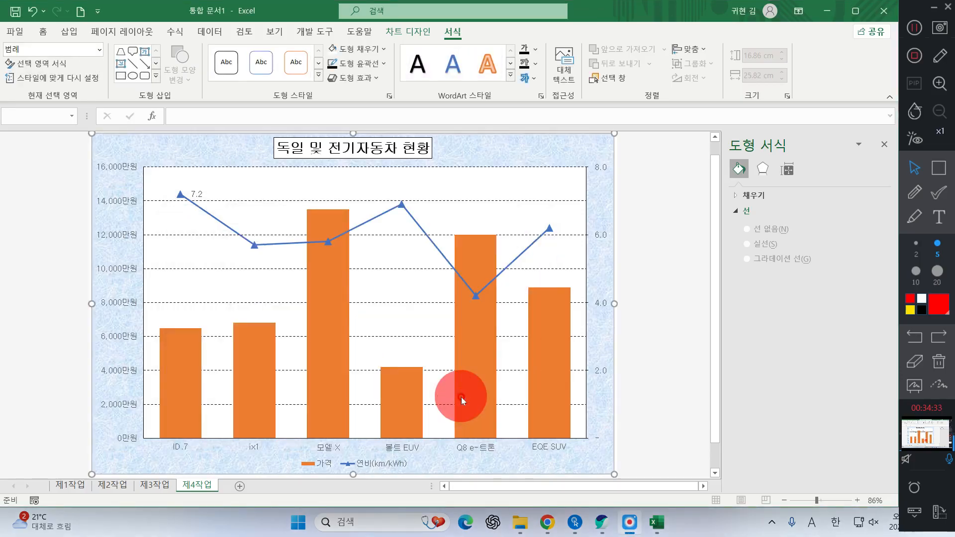